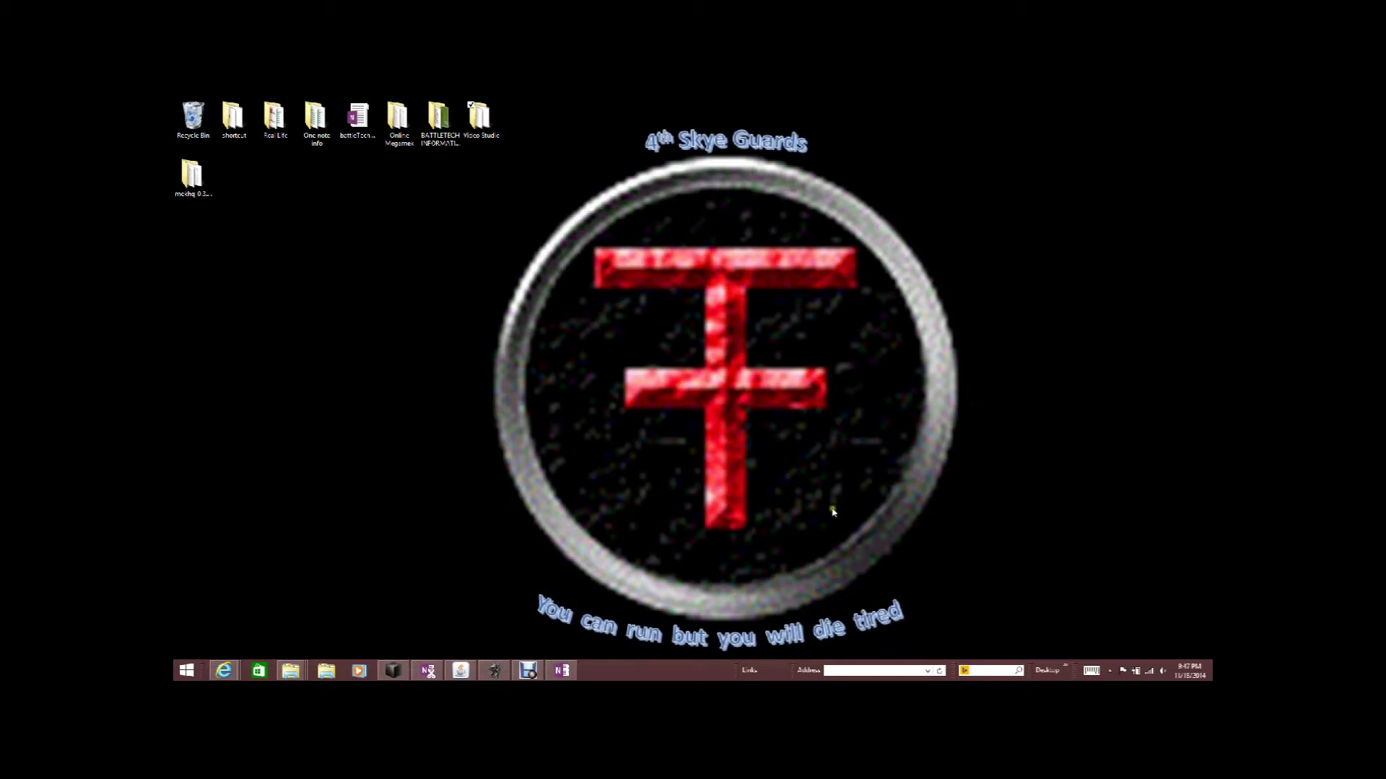
Switch to the MekHQ campaign window and open the campaign options for Zombie Killers
left_click(469, 673)
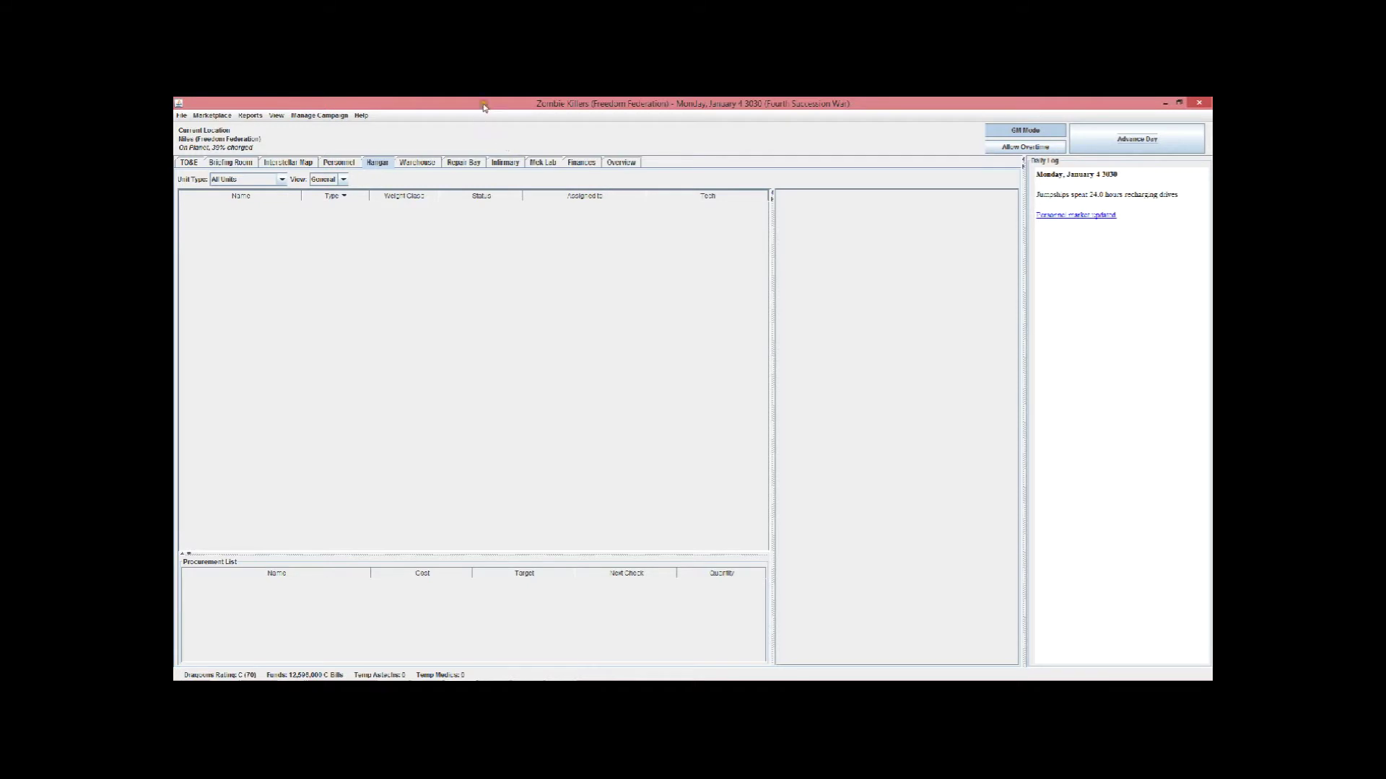
left_click(181, 116)
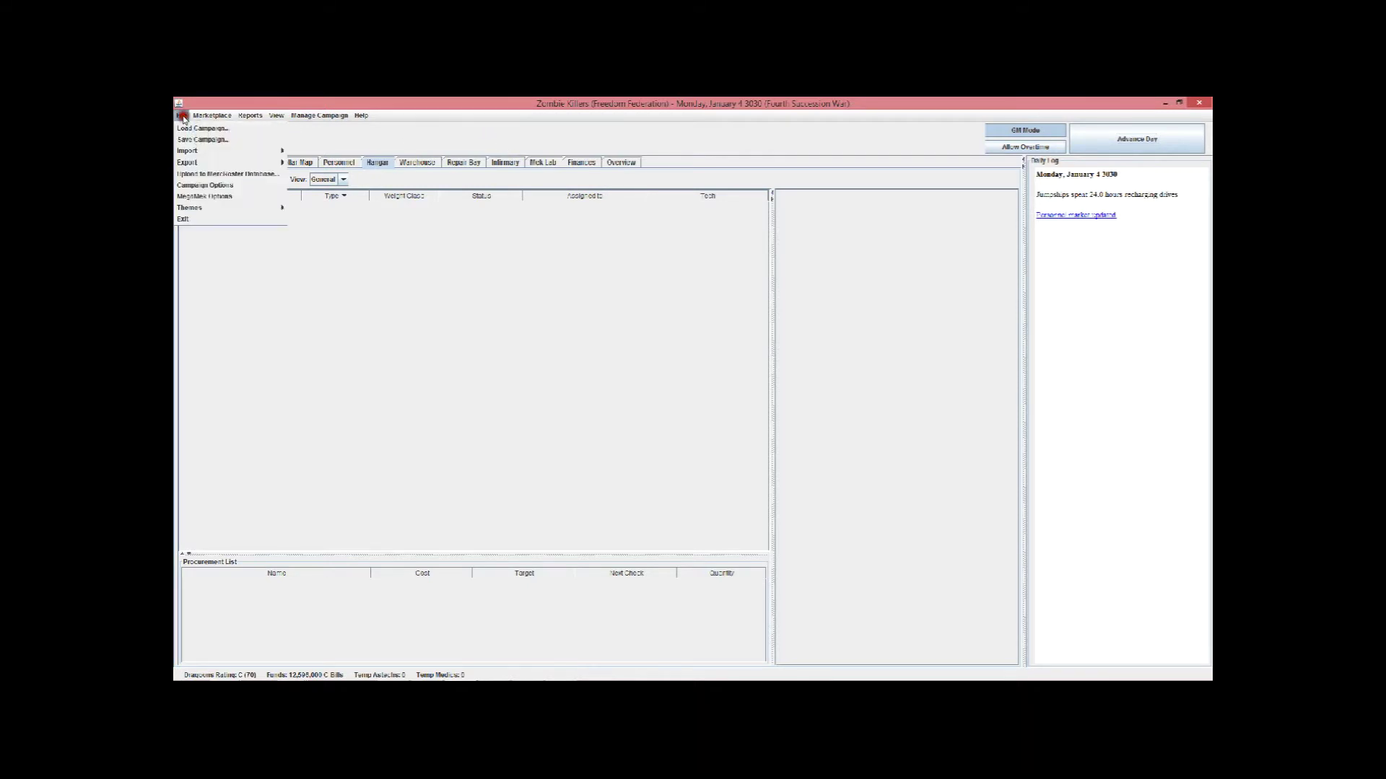
left_click(205, 186)
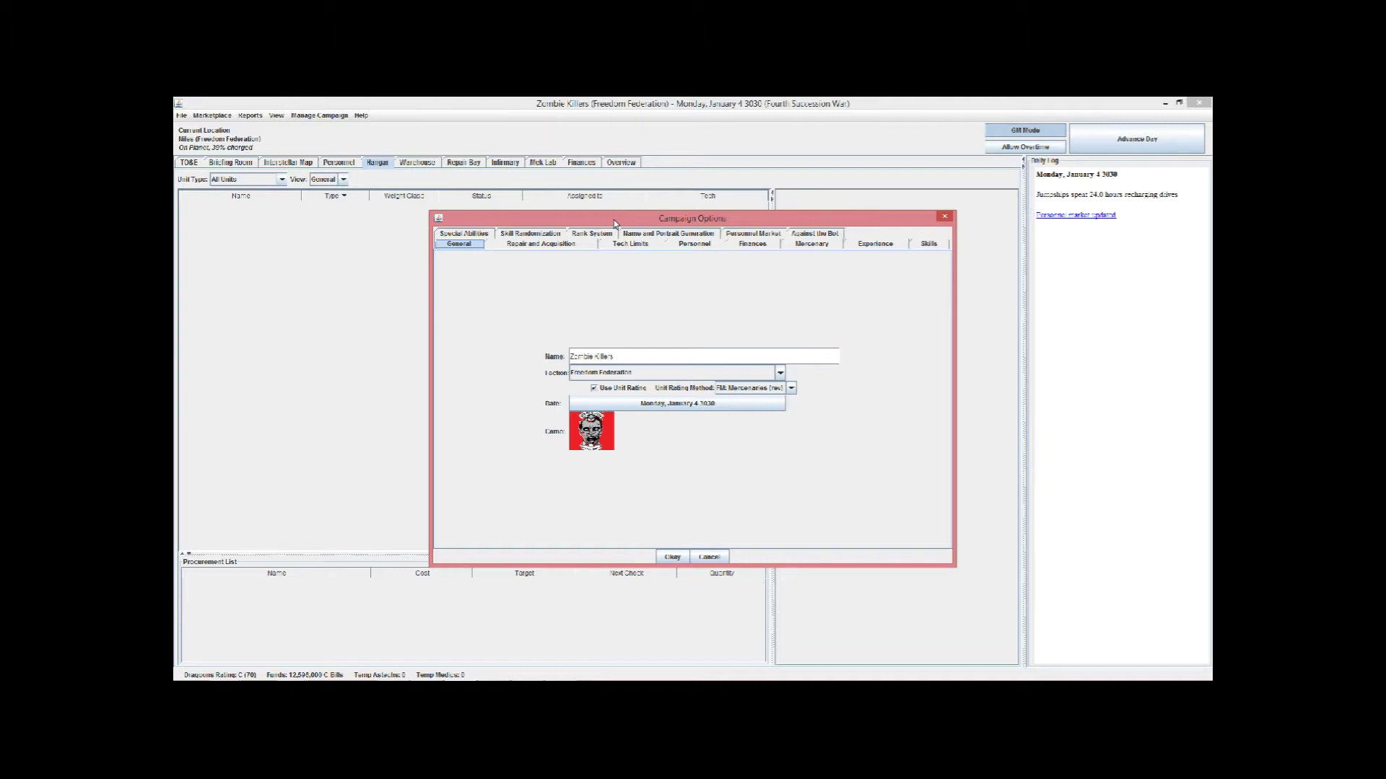
Review the repair, maintenance, acquisition and delivery settings, including the rule limiting damage to parts already at "A" quality
left_click(560, 244)
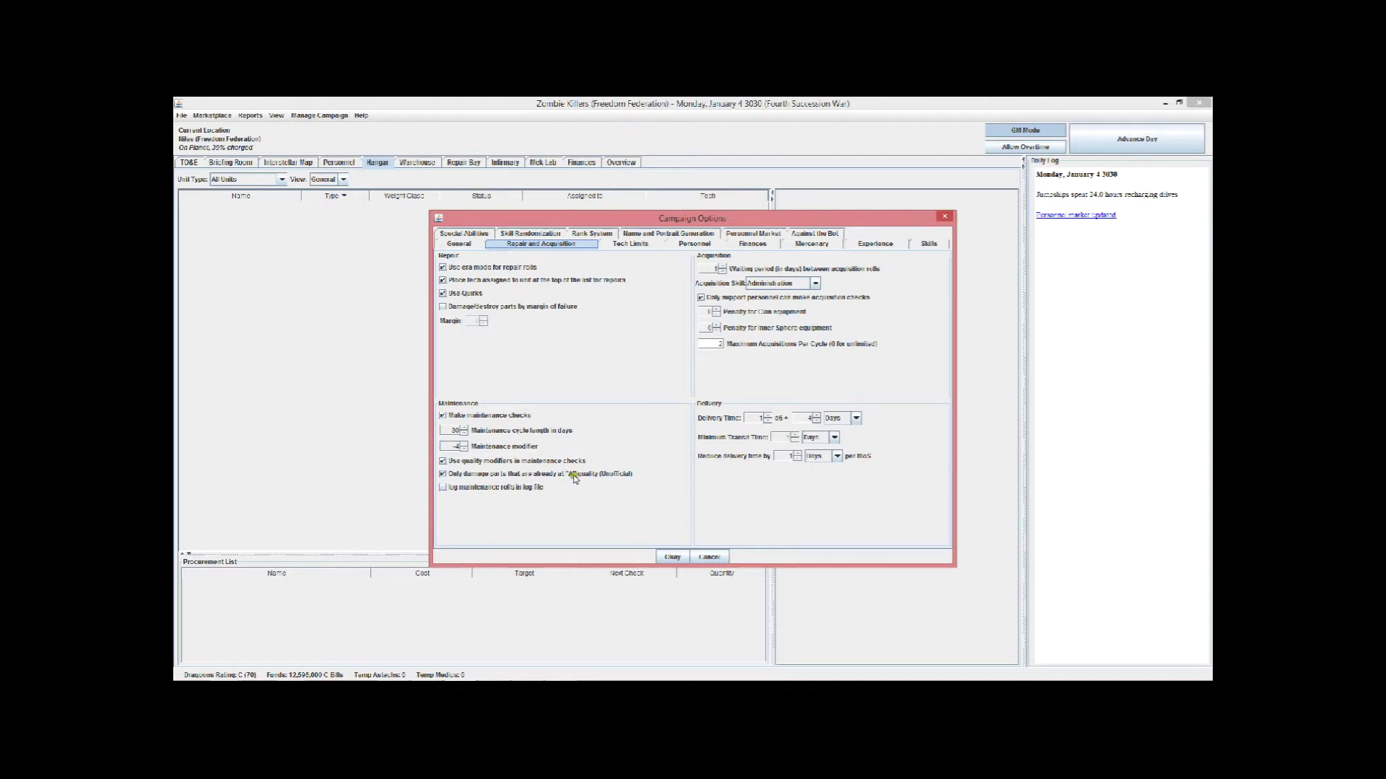
mouse_move(566, 474)
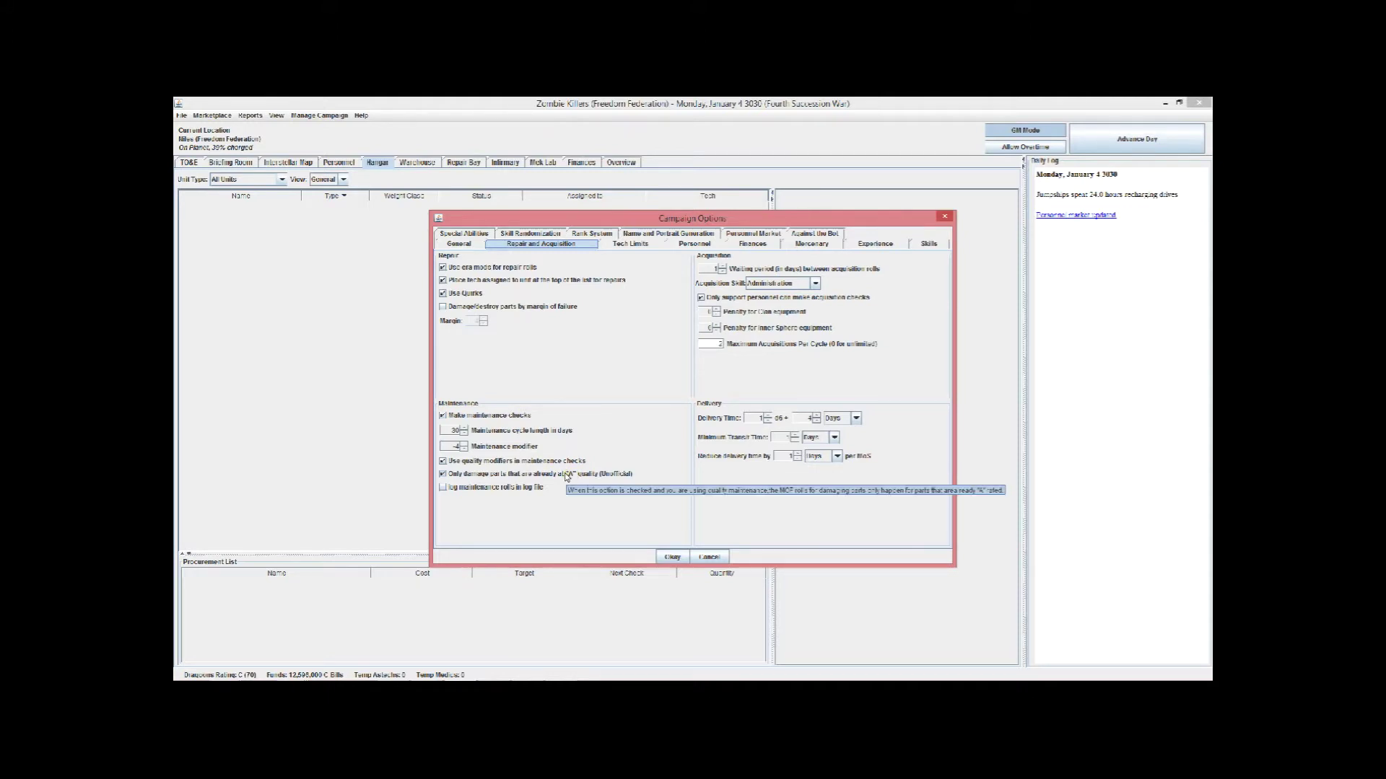
left_click(570, 487)
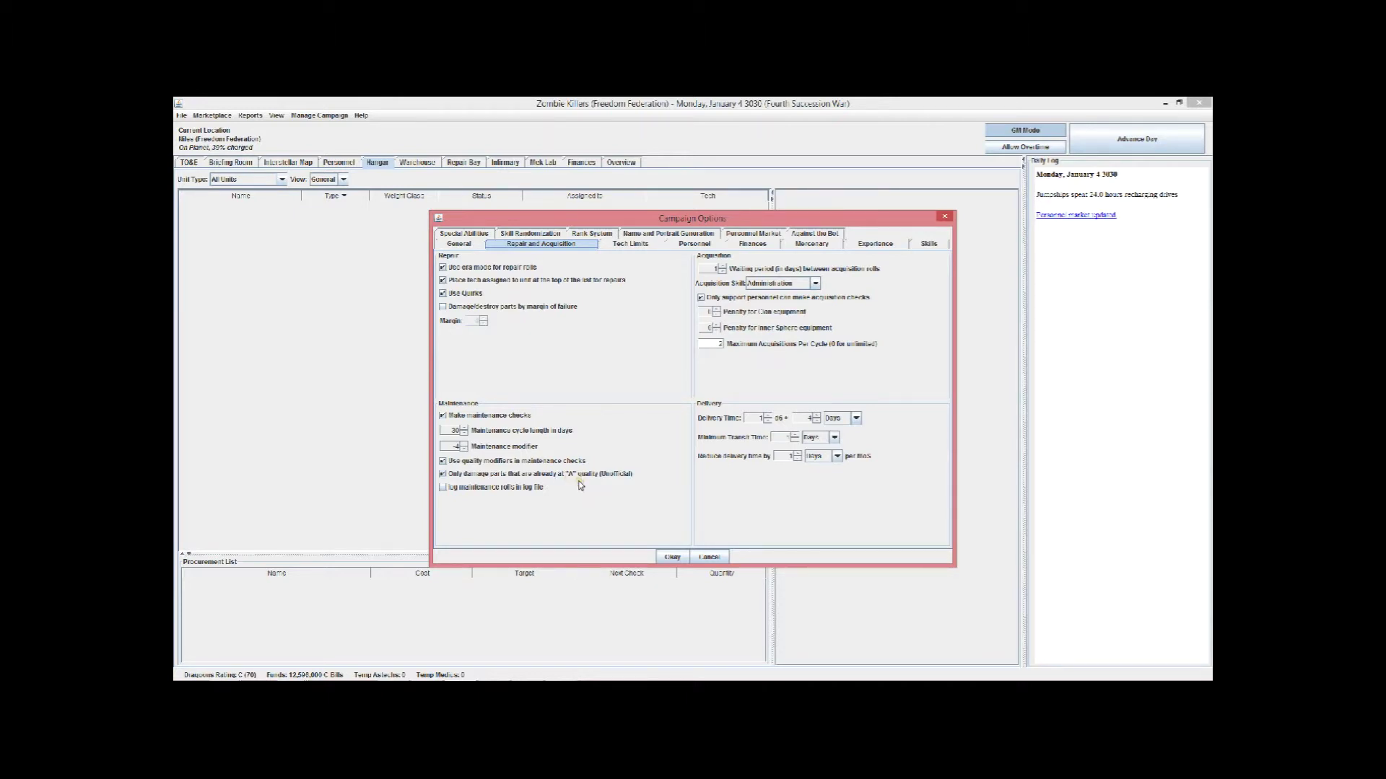
left_click(576, 484)
left_click(575, 482)
left_click(855, 438)
Review the campaign's tech limits, personnel, finances, mercenary contract and experience settings
left_click(647, 245)
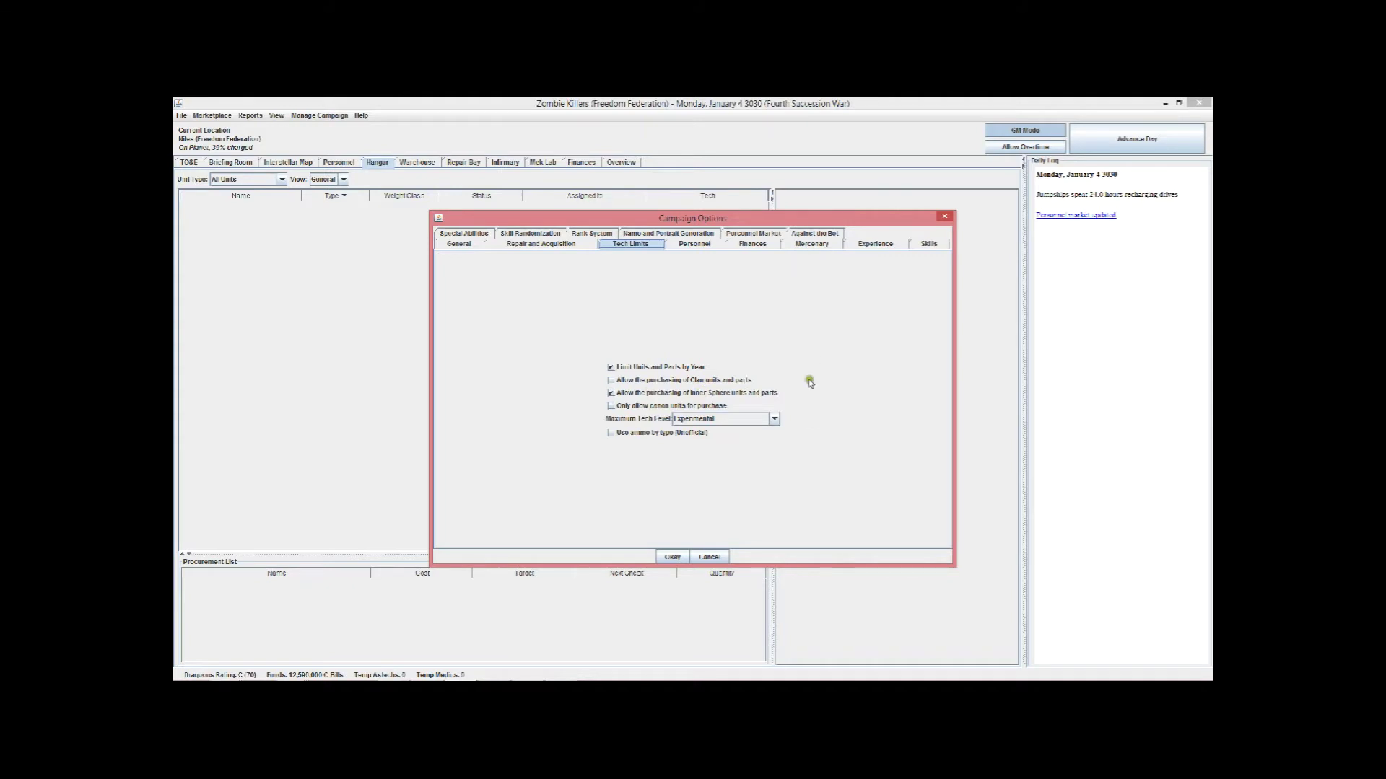
left_click(696, 246)
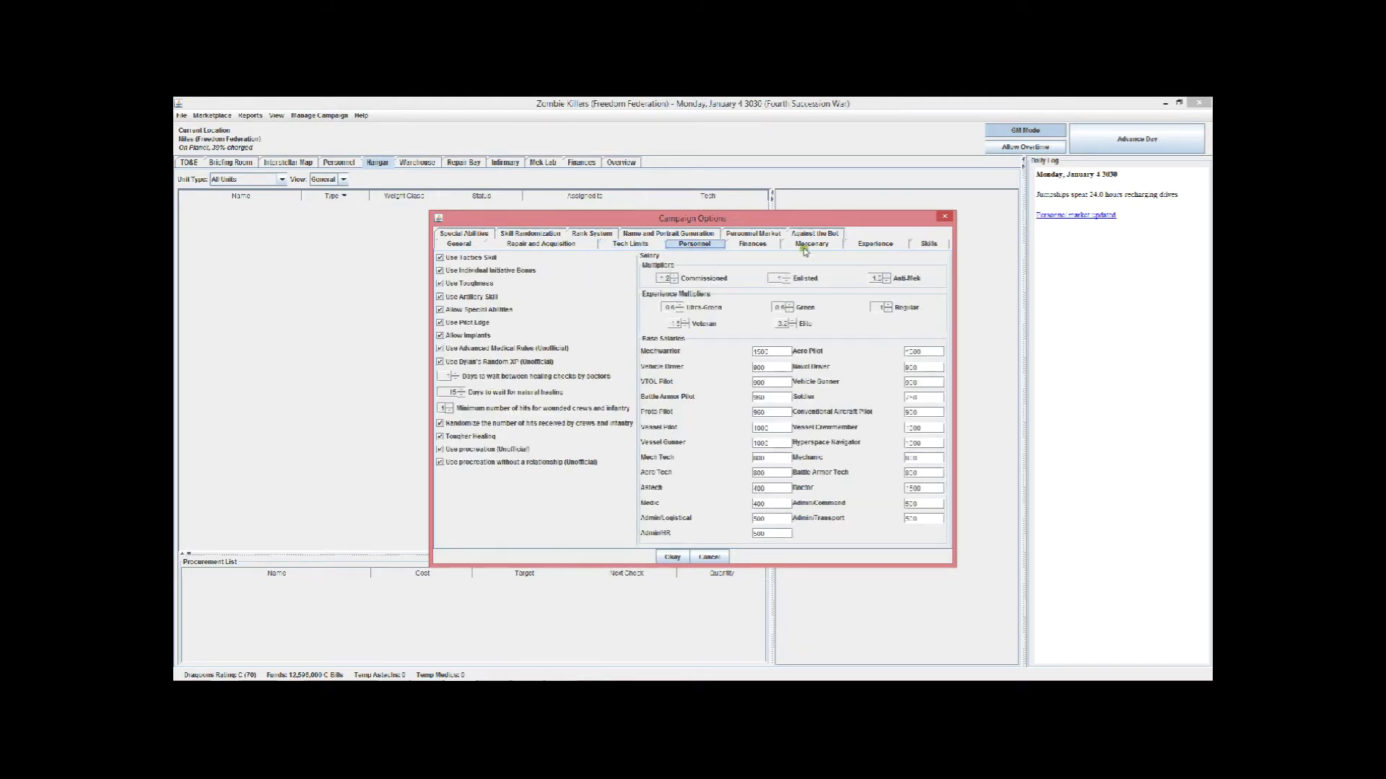
left_click(756, 246)
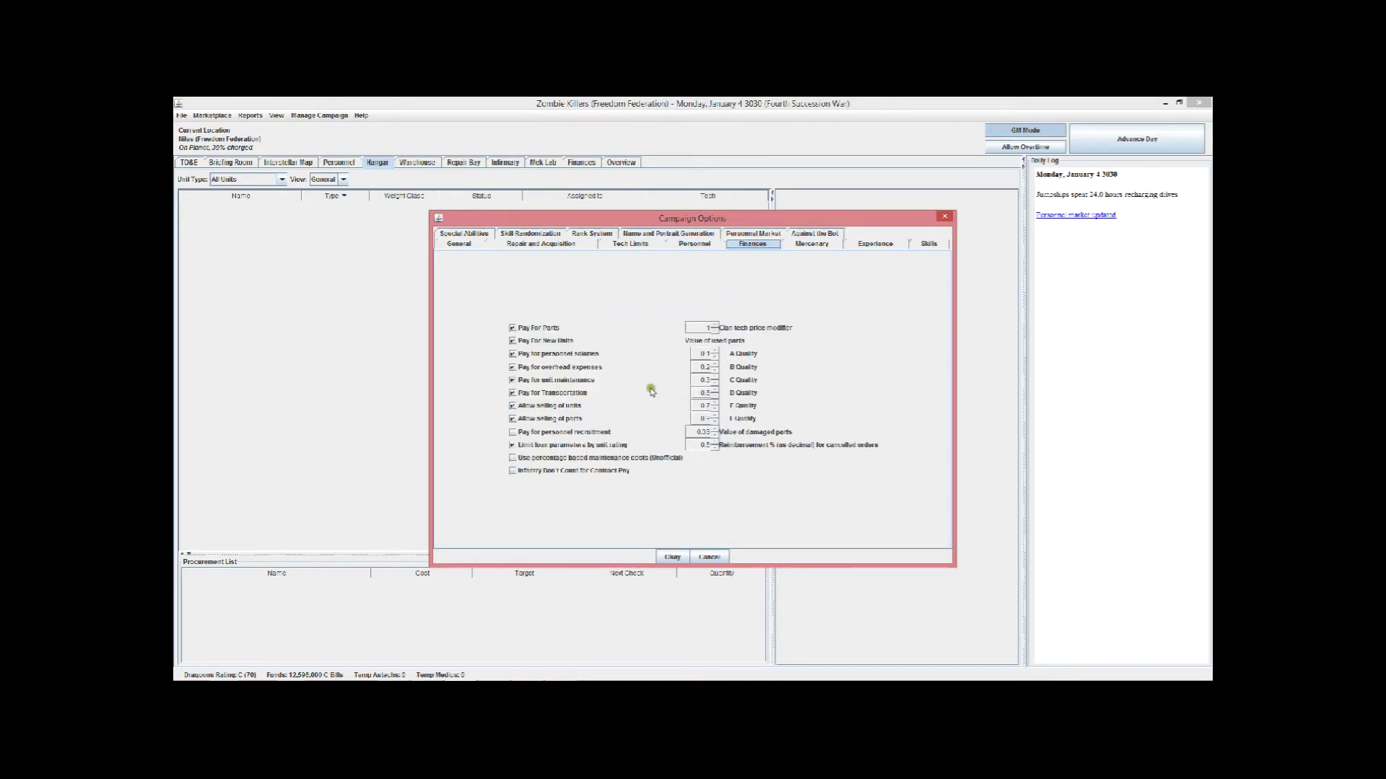
left_click(812, 244)
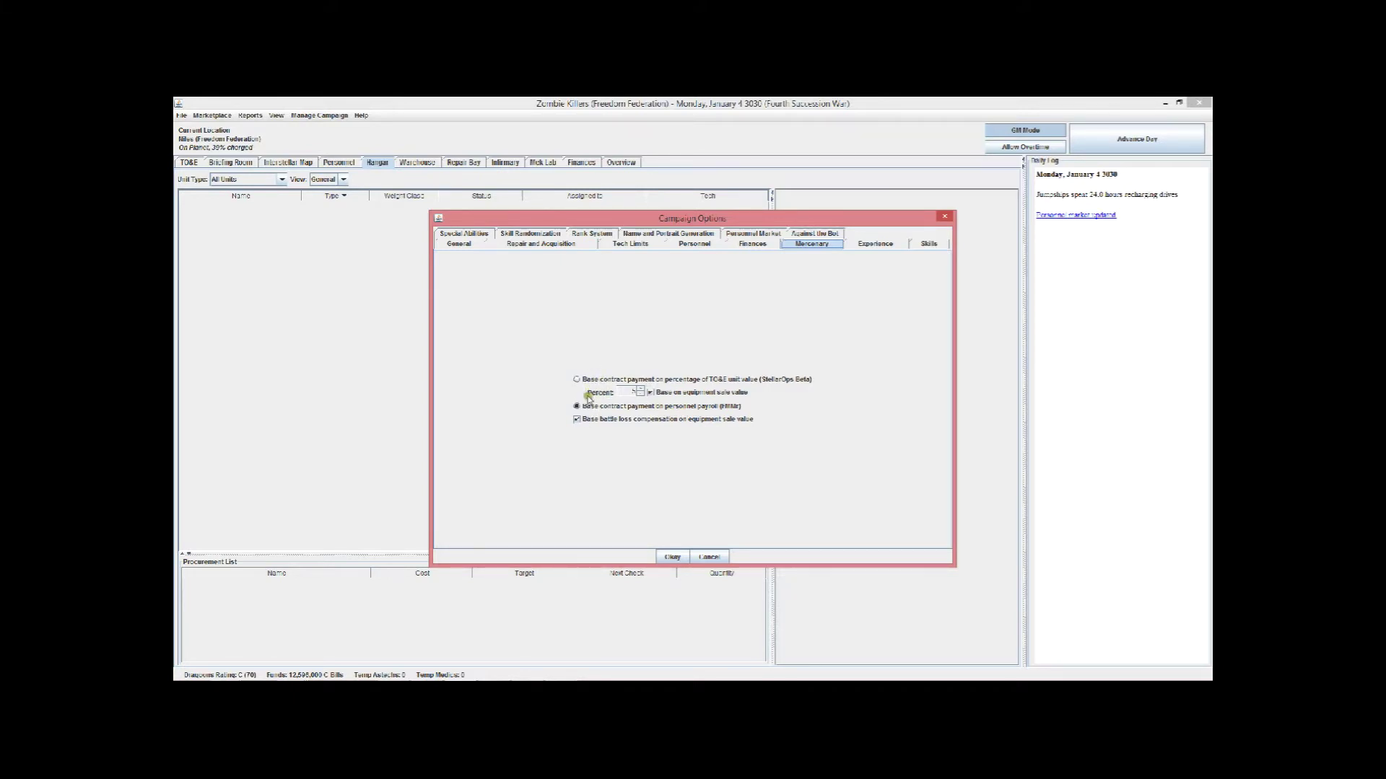
left_click(876, 245)
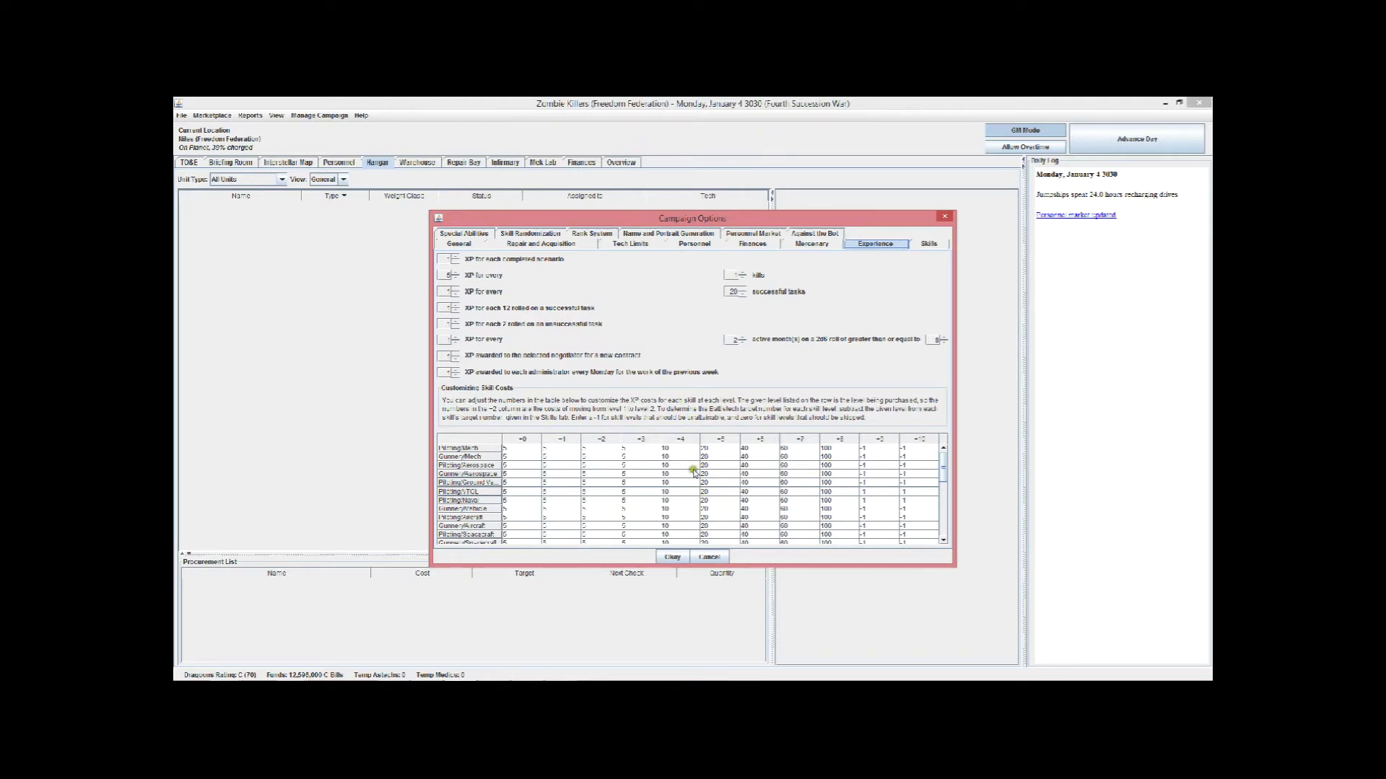
Apply the Against the Bot costs for skills and special abilities, checking the experience cost table after each change
left_click(796, 234)
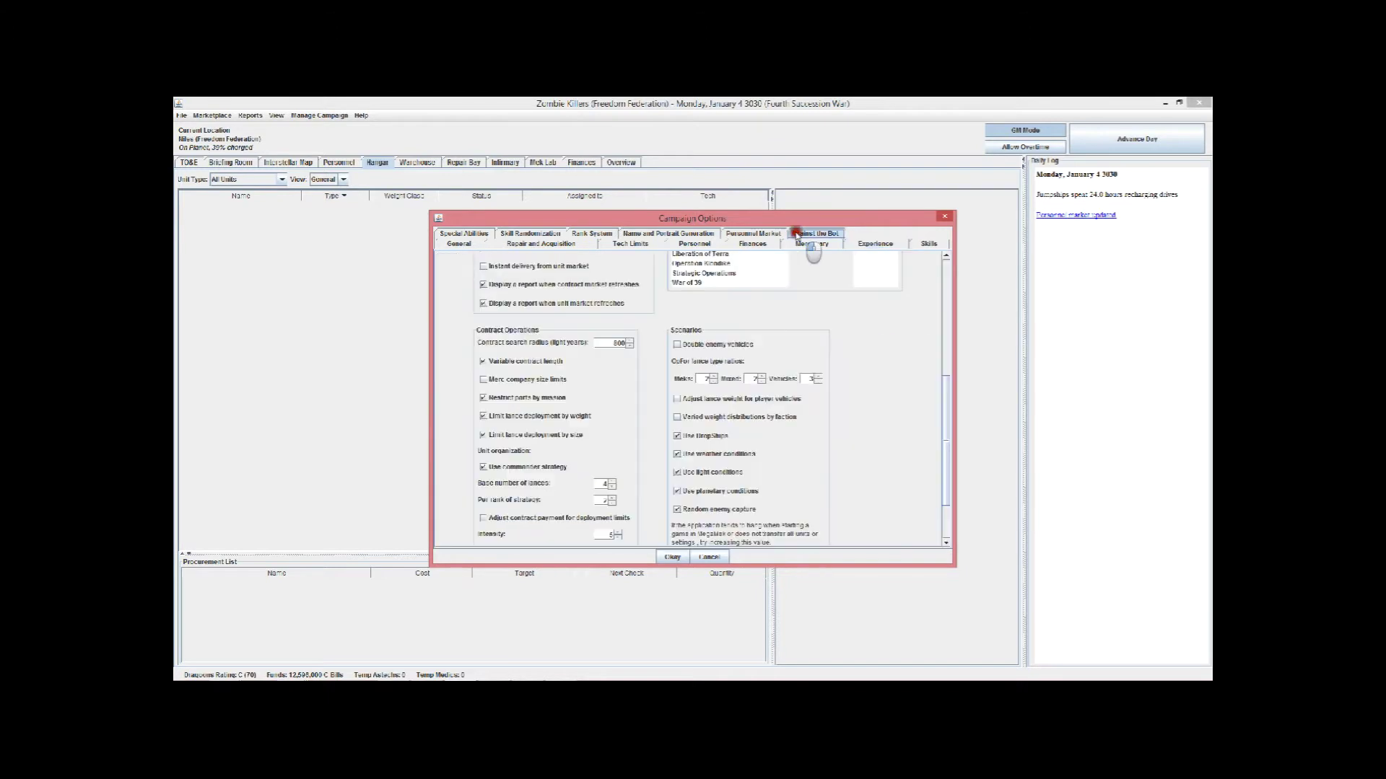
left_click_drag(942, 437, 917, 254)
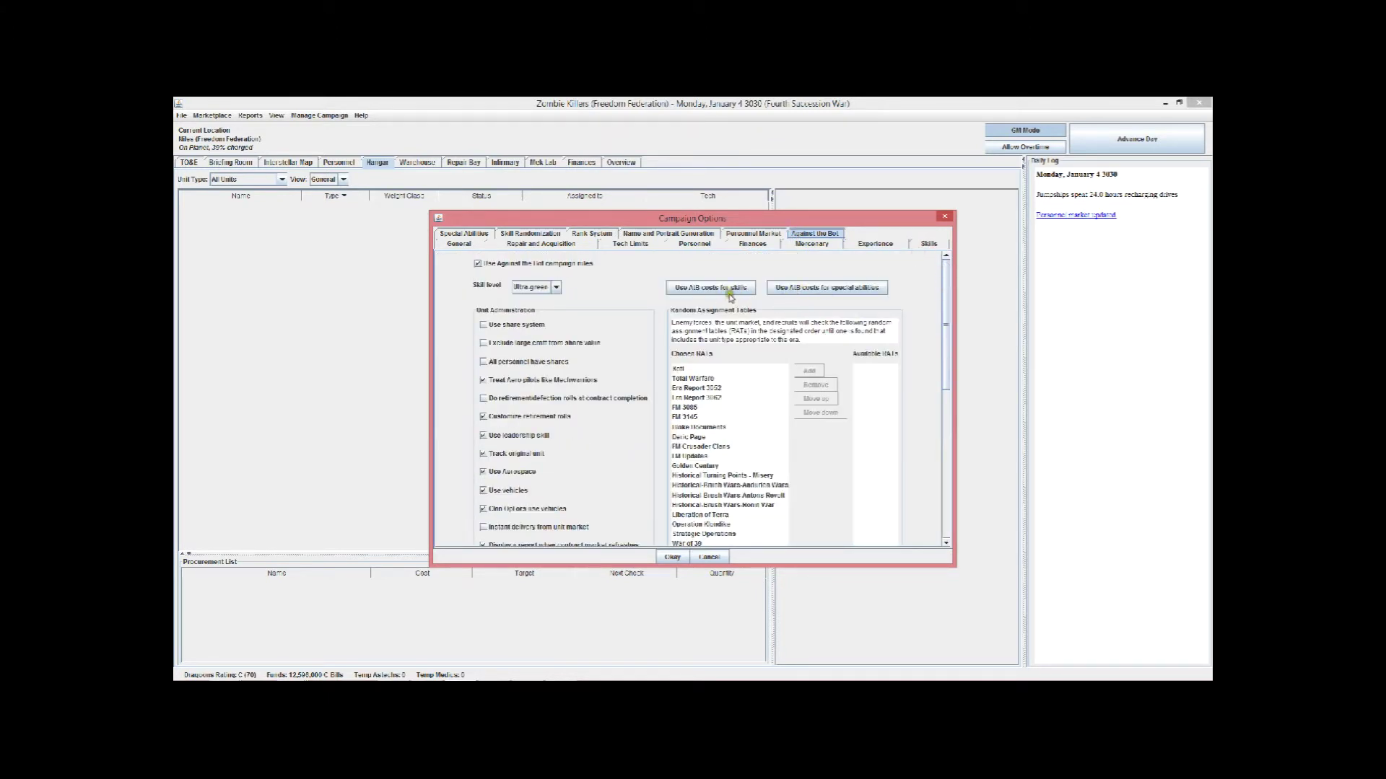
left_click(729, 295)
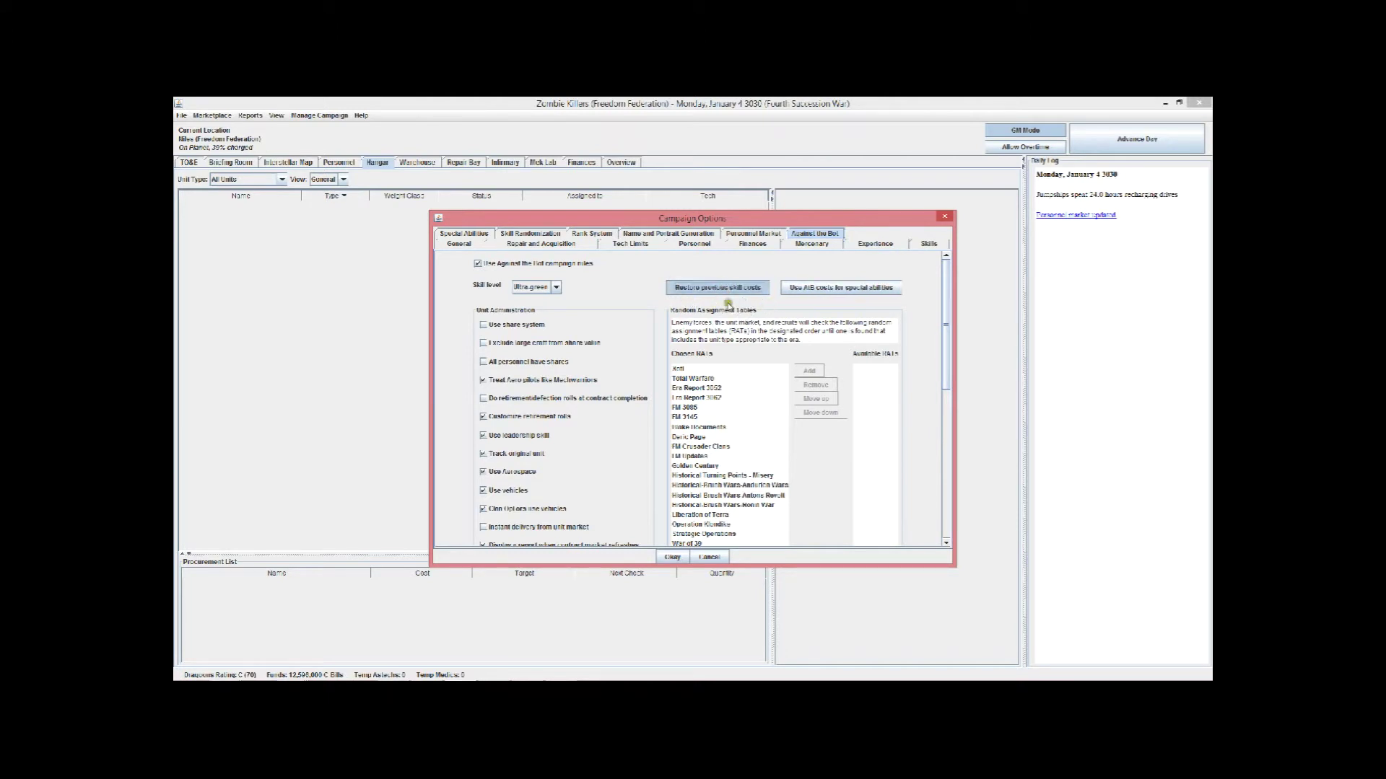
left_click(862, 246)
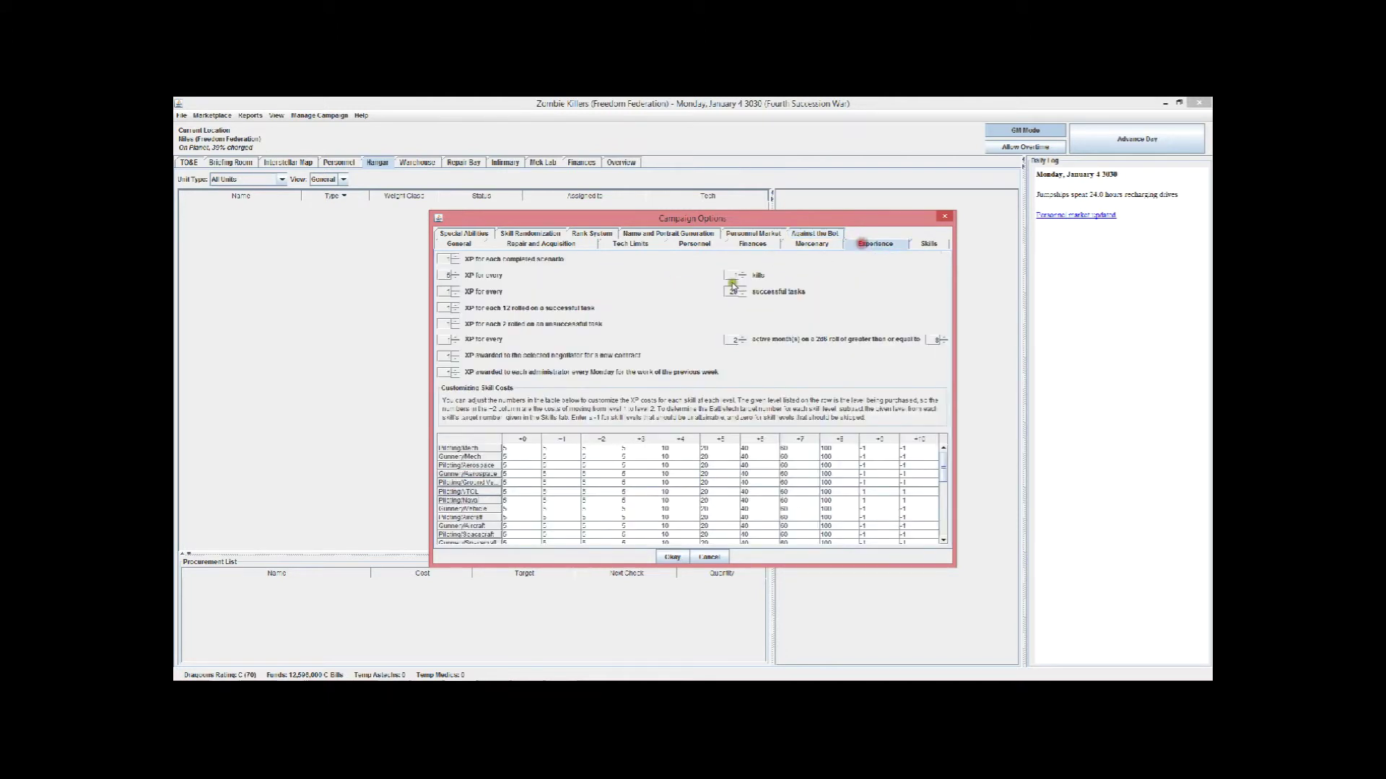
left_click(814, 230)
left_click(802, 289)
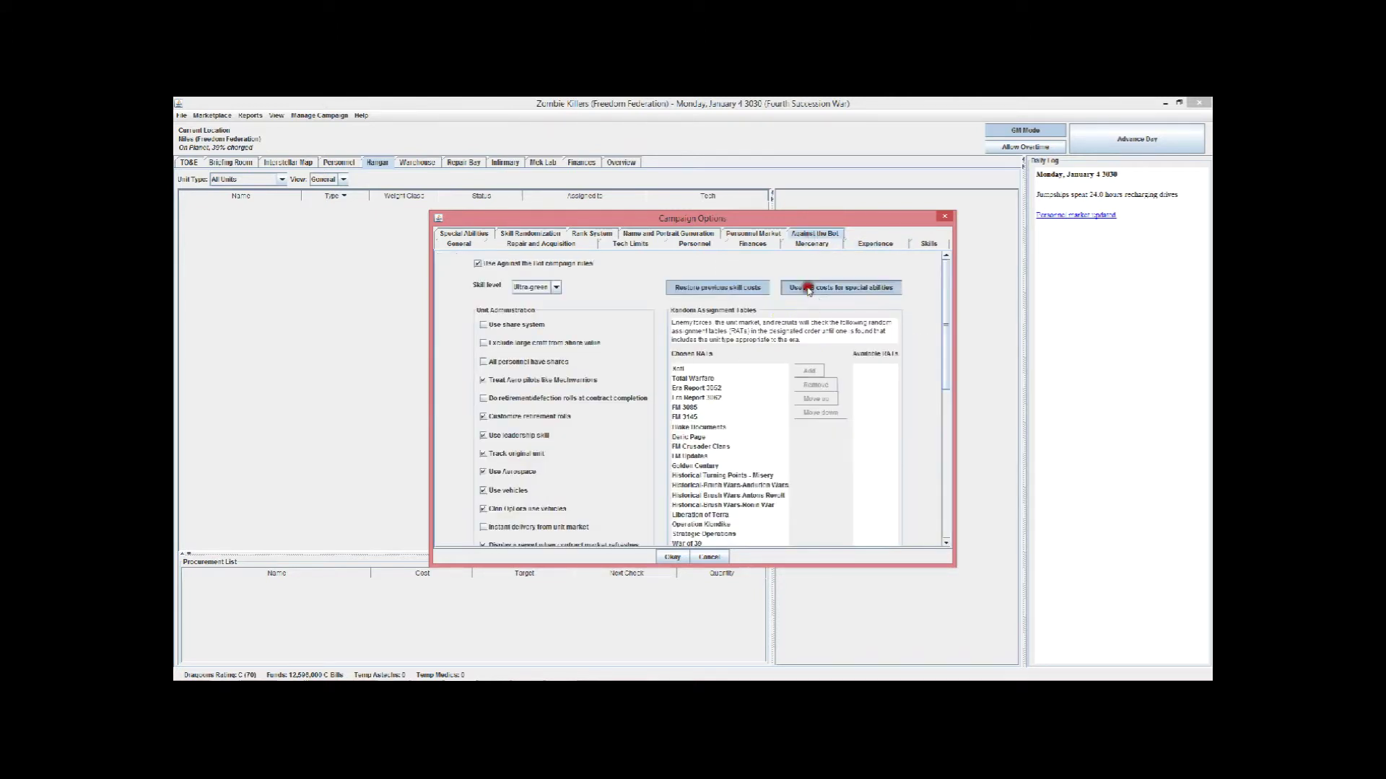
left_click(882, 245)
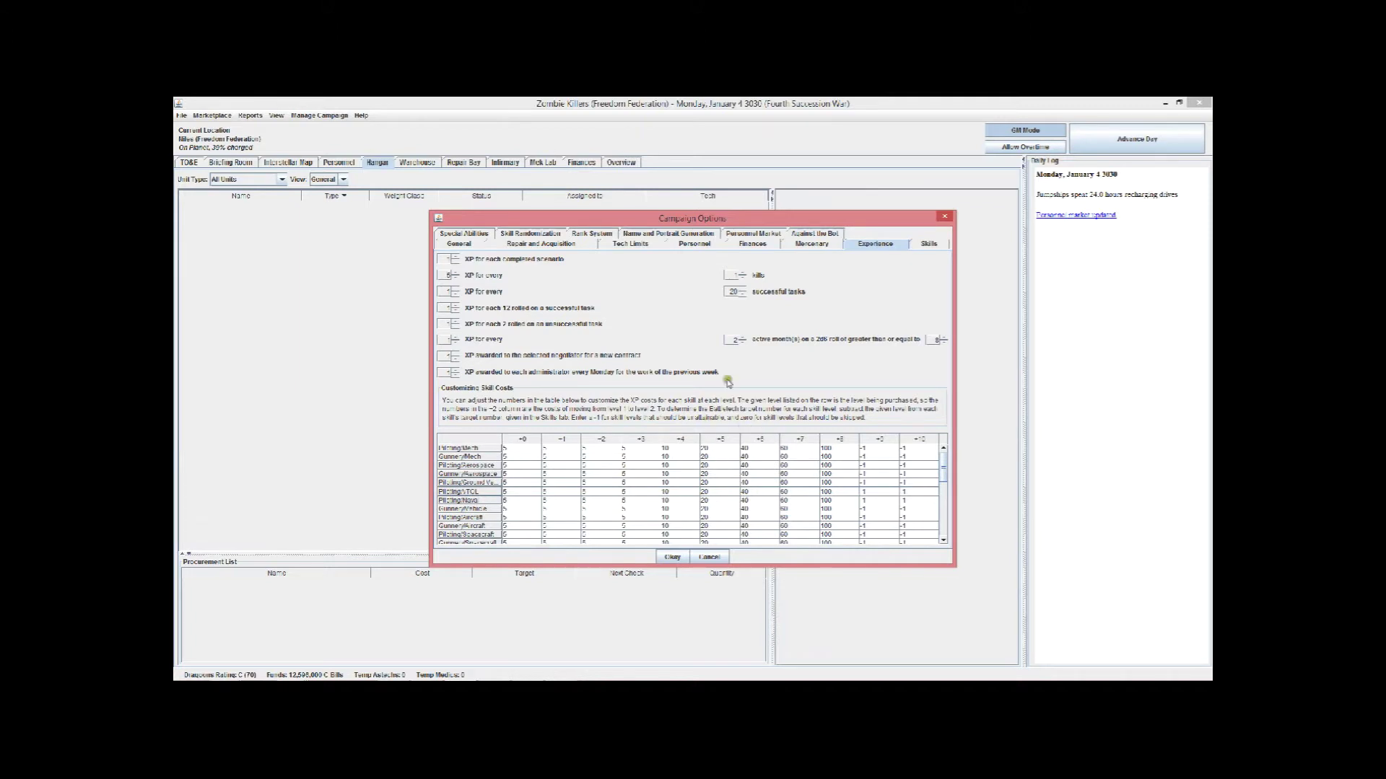
left_click(813, 233)
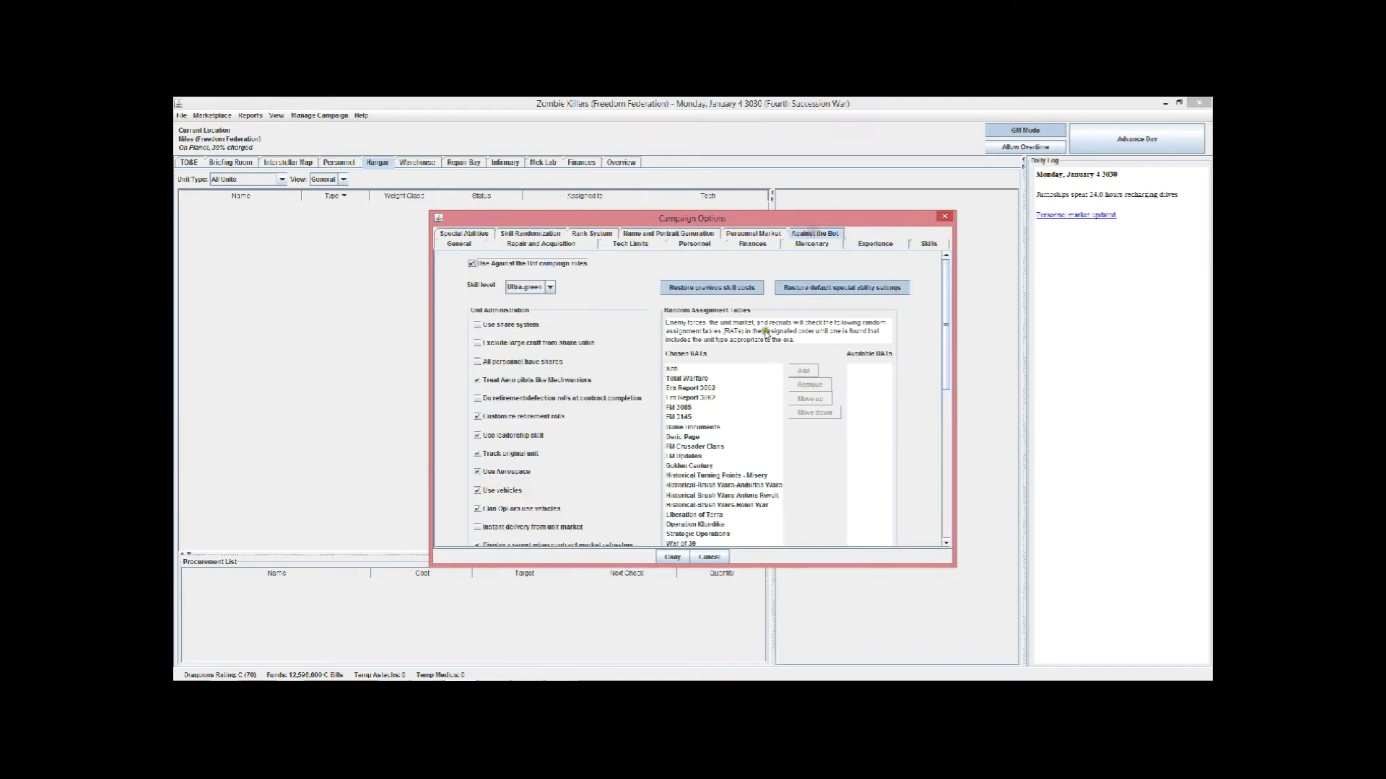
Restore the previous skill costs and the default special ability settings in the Against the Bot options
left_click(718, 289)
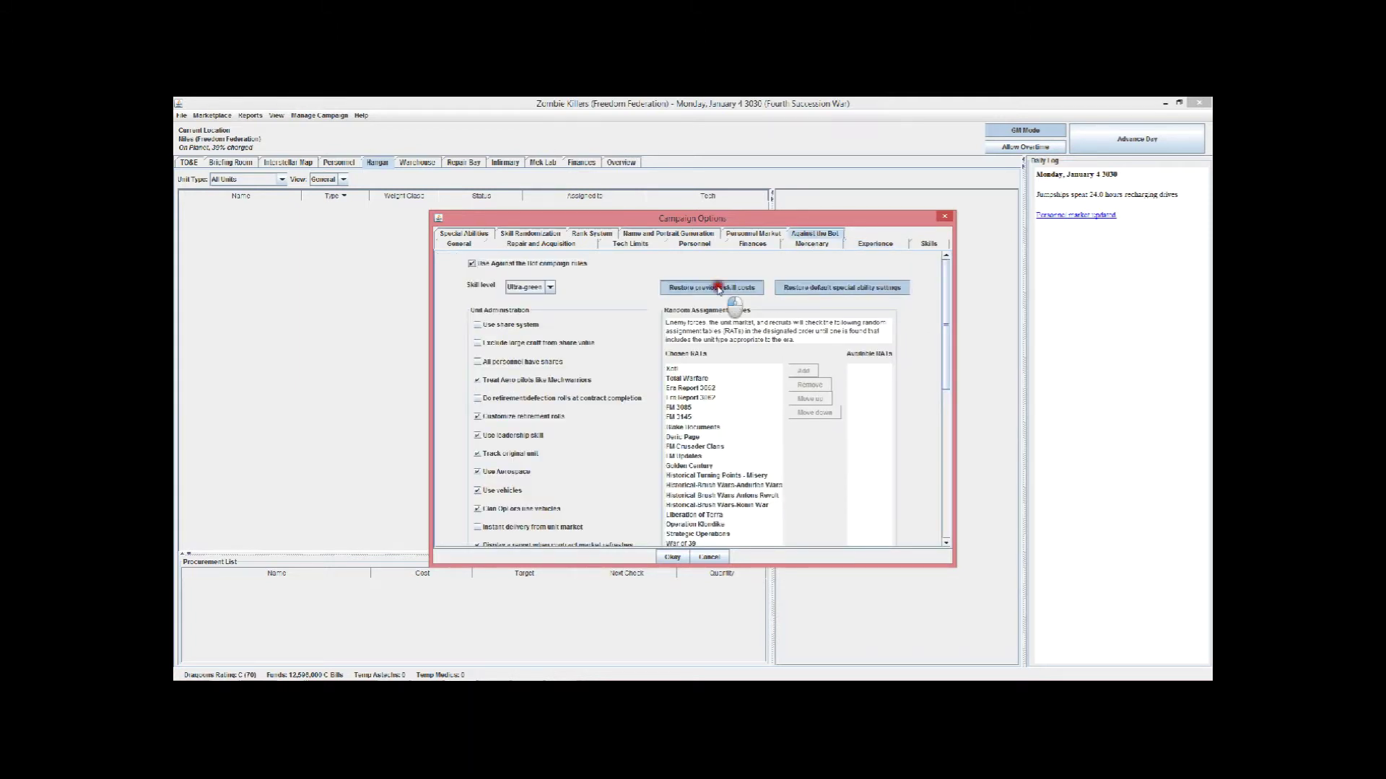
left_click(823, 289)
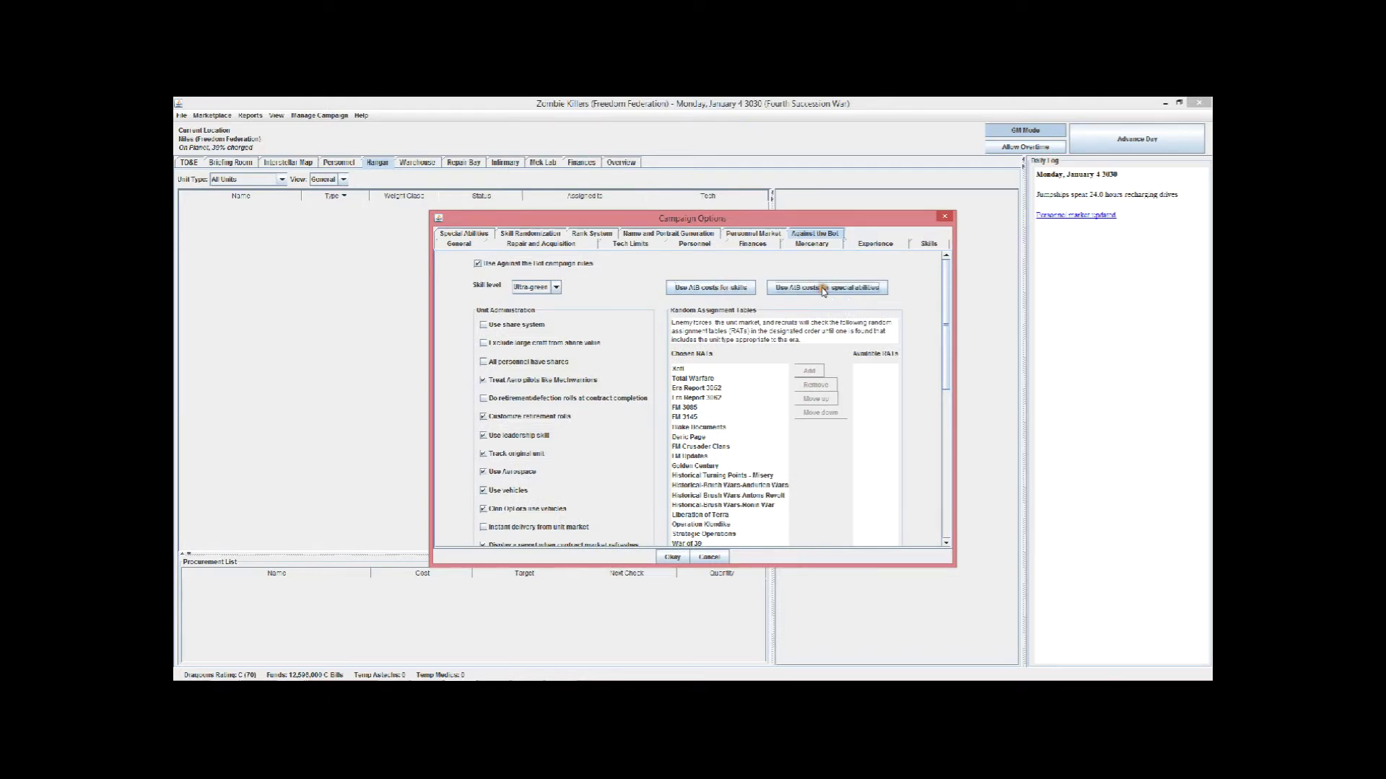
left_click(825, 244)
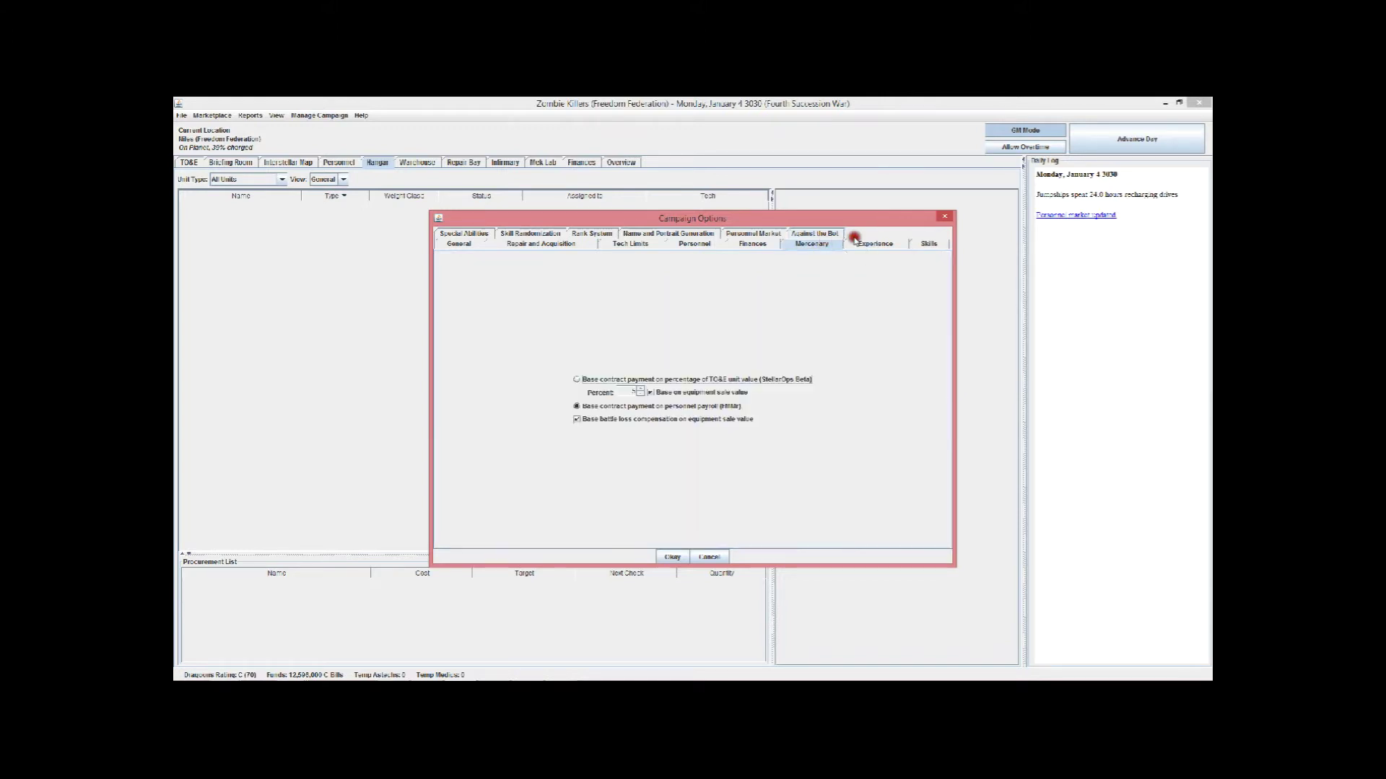
left_click(853, 245)
Reapply the Against the Bot costs for skills and special abilities and check the experience cost table
left_click(808, 233)
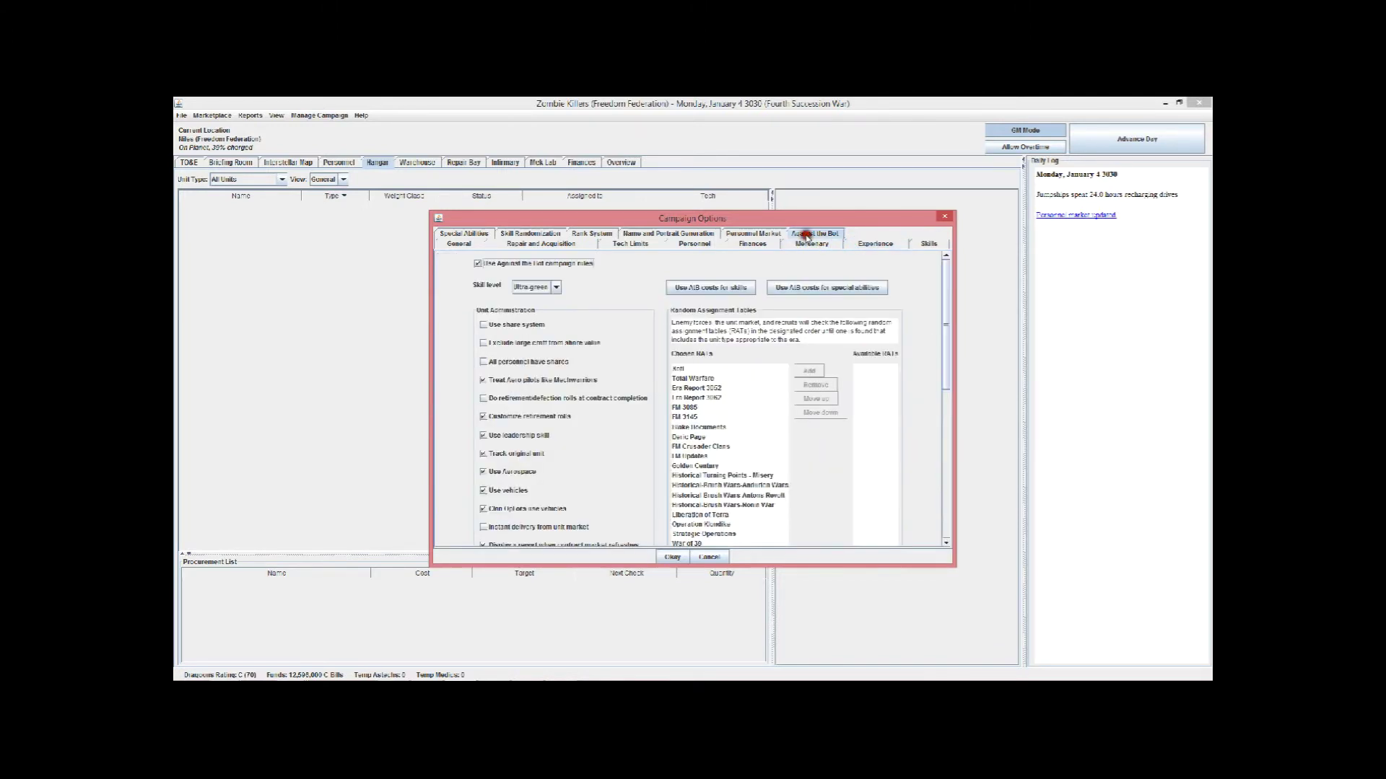
left_click(720, 288)
left_click(790, 286)
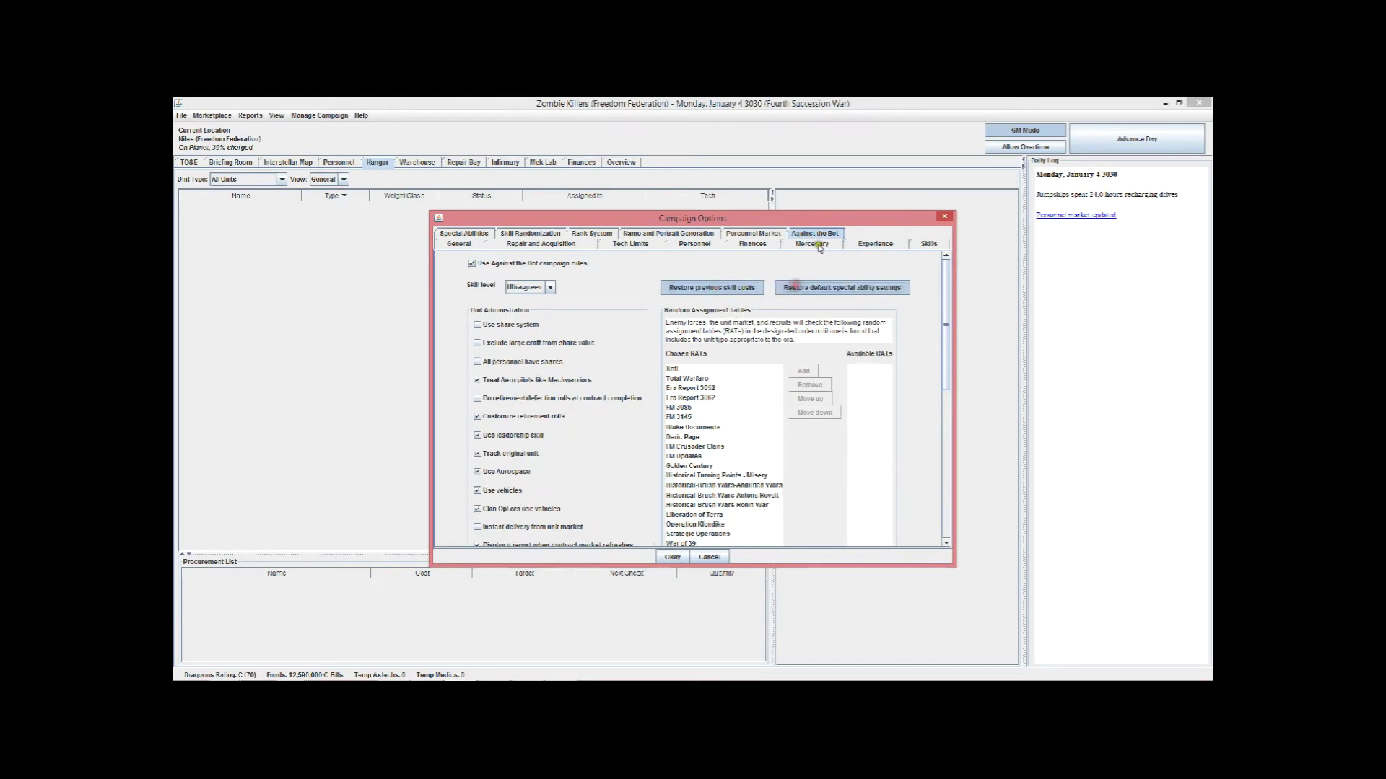
left_click(882, 245)
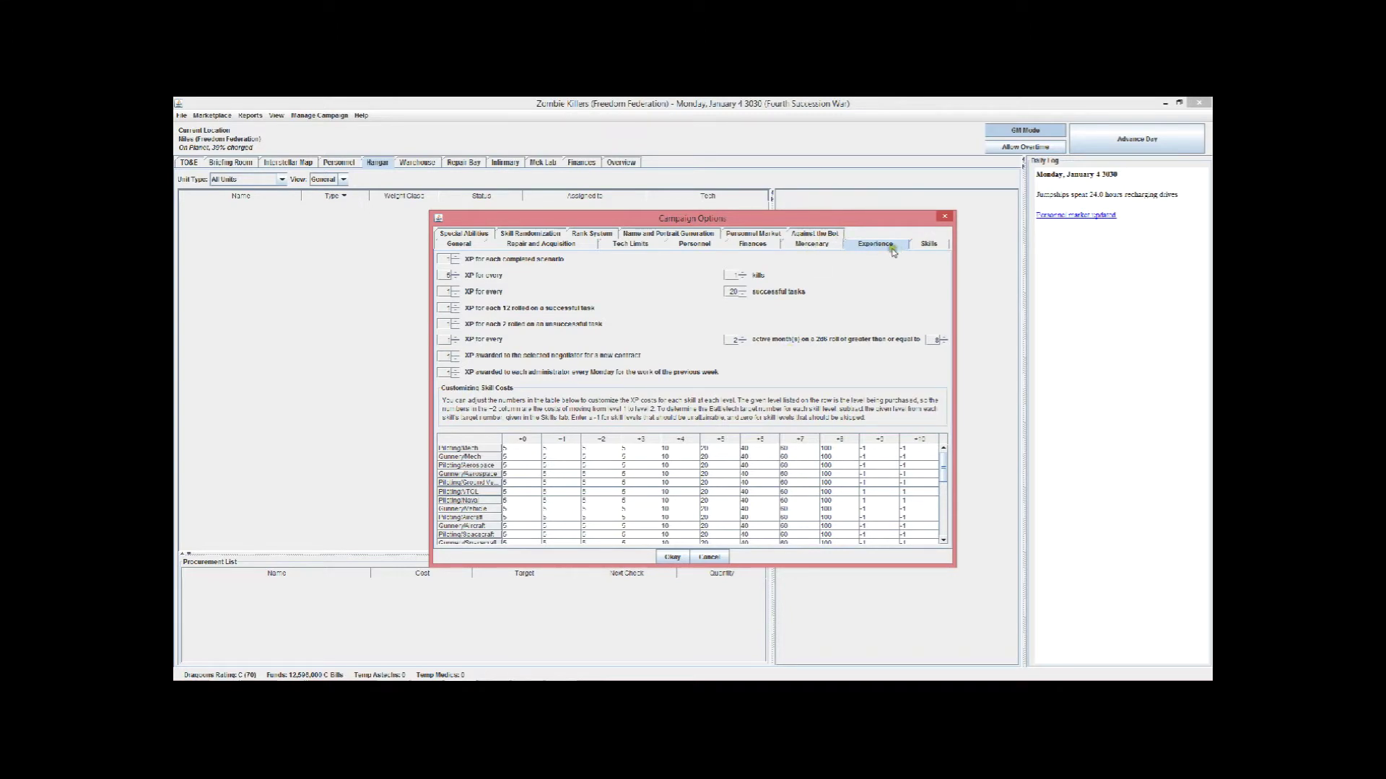
Revert the special abilities to their default settings and compare the skill costs in the experience table
left_click(814, 233)
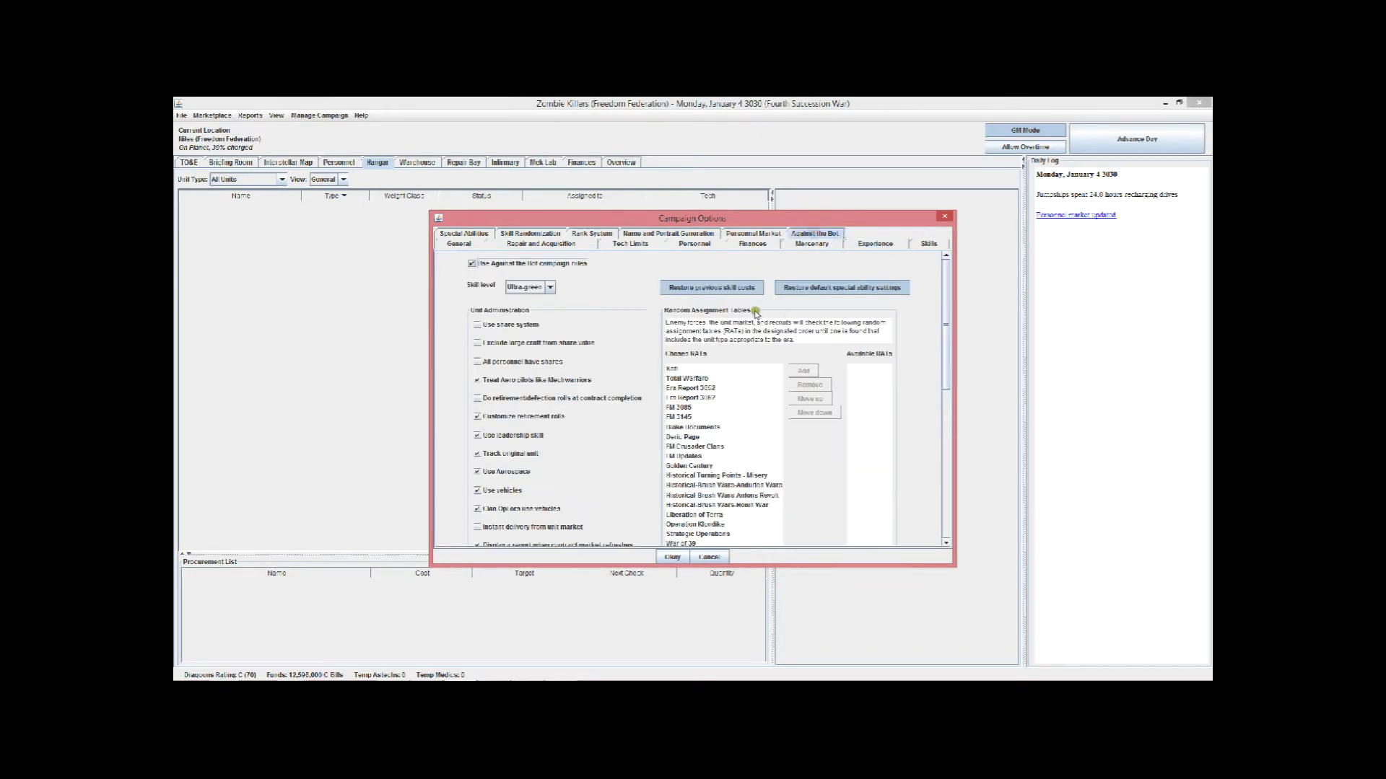
left_click(813, 289)
left_click(874, 244)
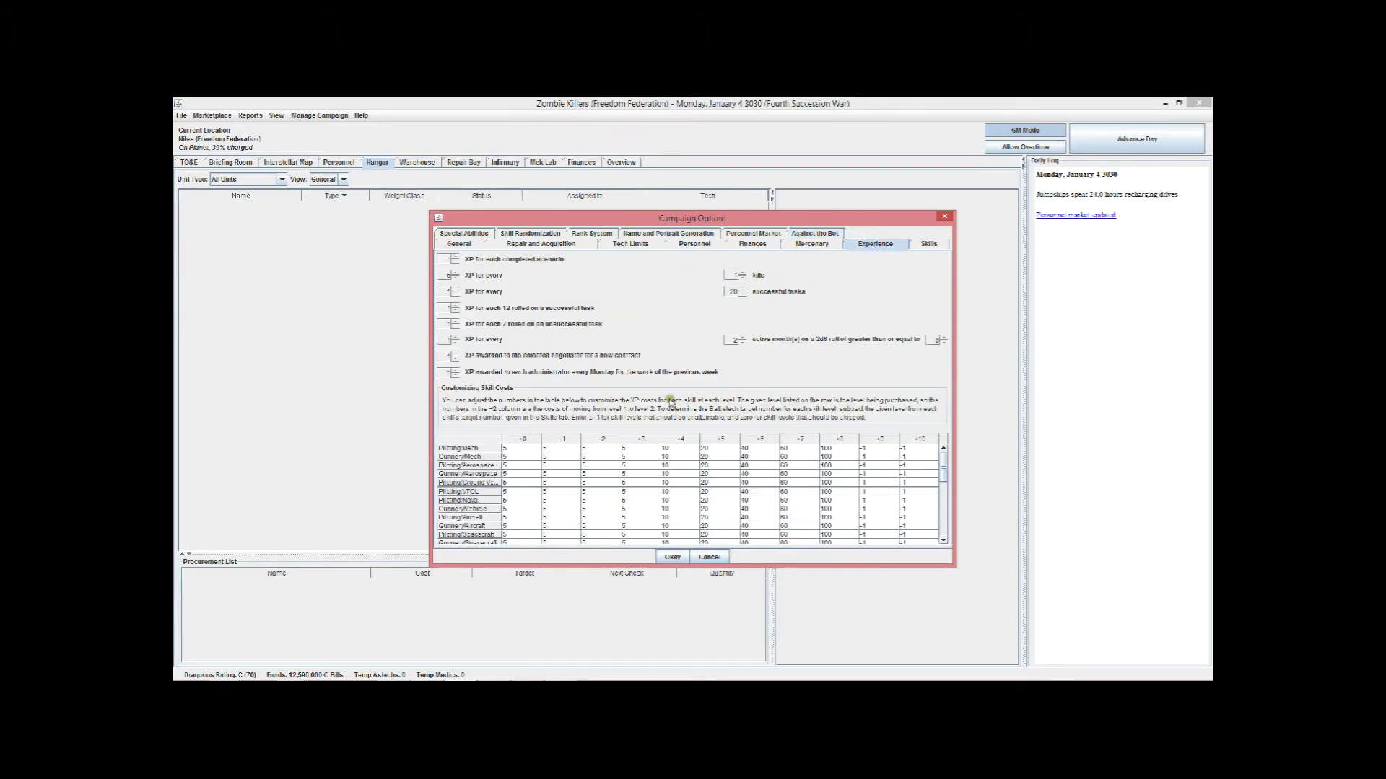
Switch both skills and special abilities to Against the Bot costs and review the resulting experience cost table
left_click(810, 238)
left_click(700, 289)
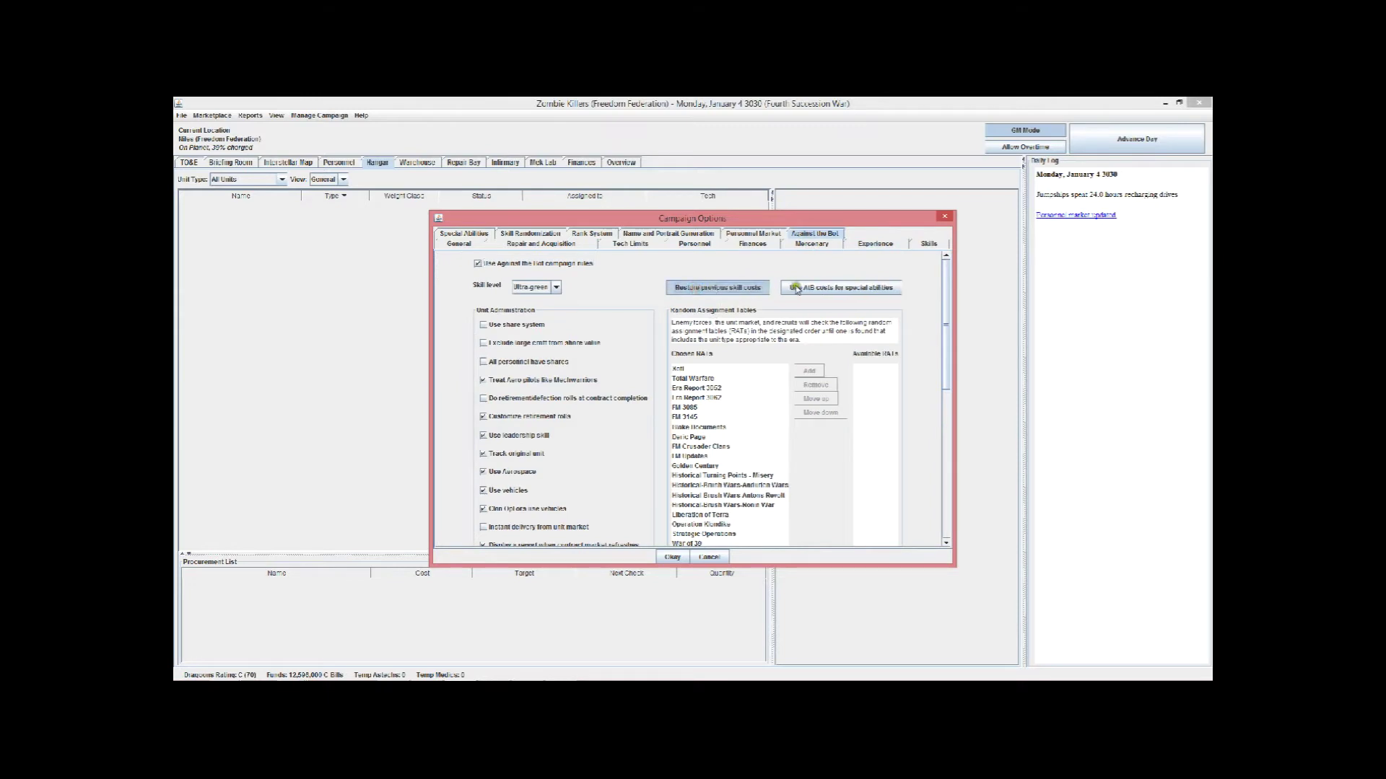
left_click(797, 288)
left_click(875, 244)
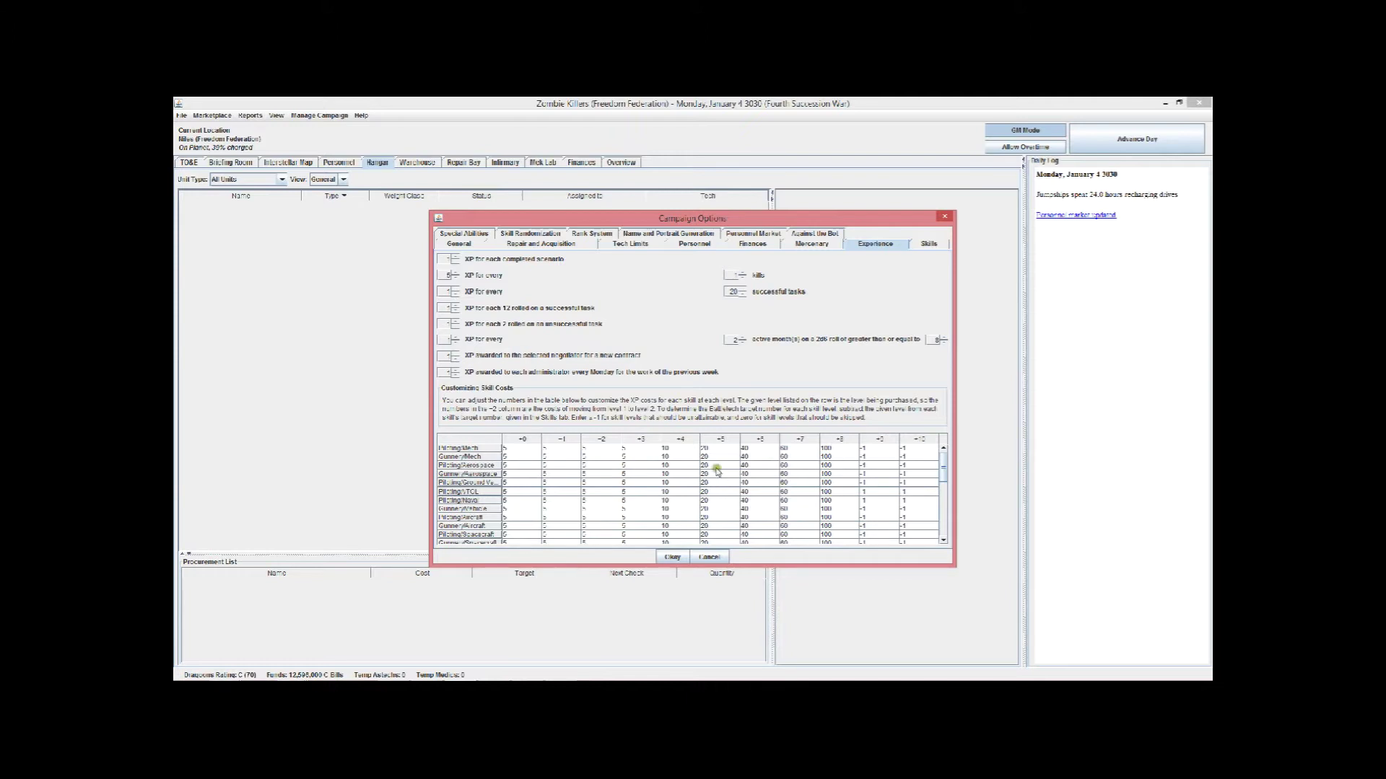
Review the target numbers and experience levels for each skill, and the special abilities with their XP costs and prerequisites
left_click(933, 242)
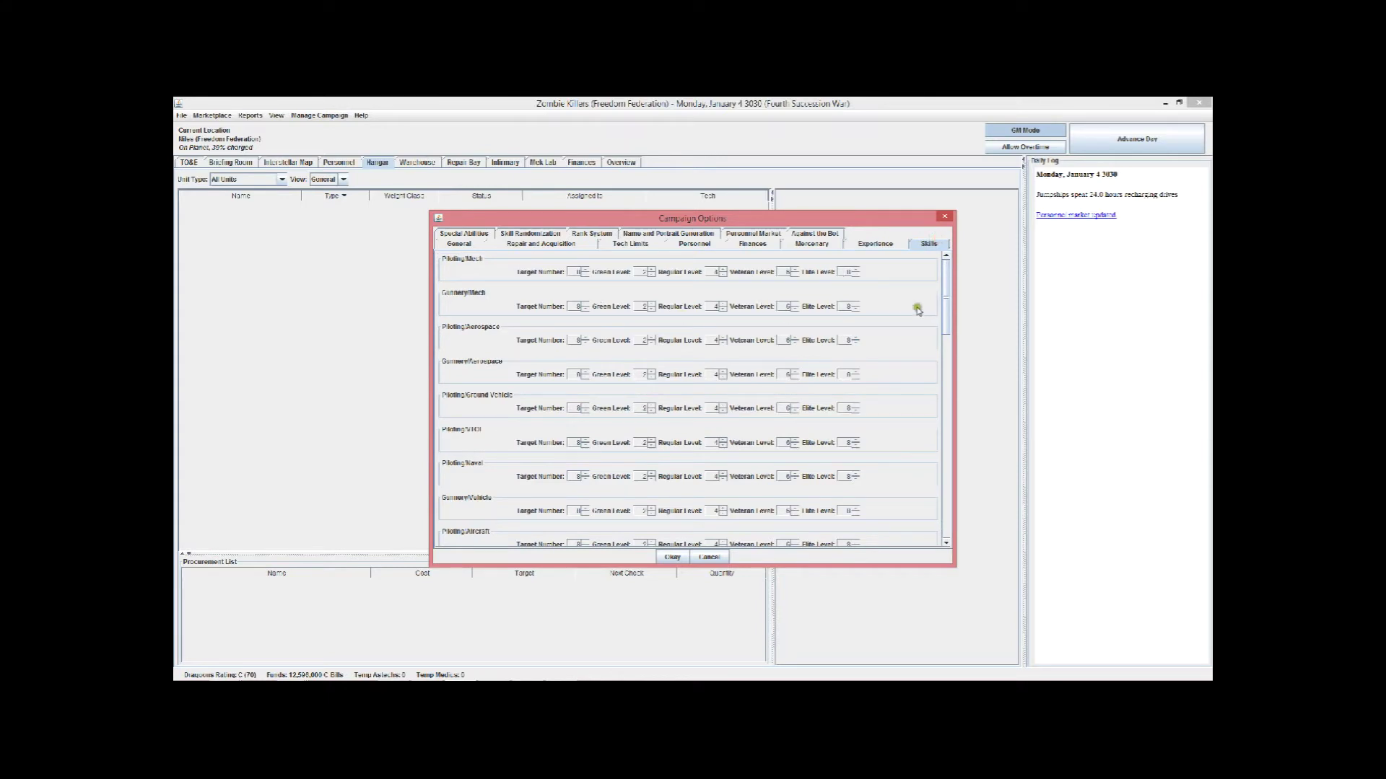
left_click(464, 233)
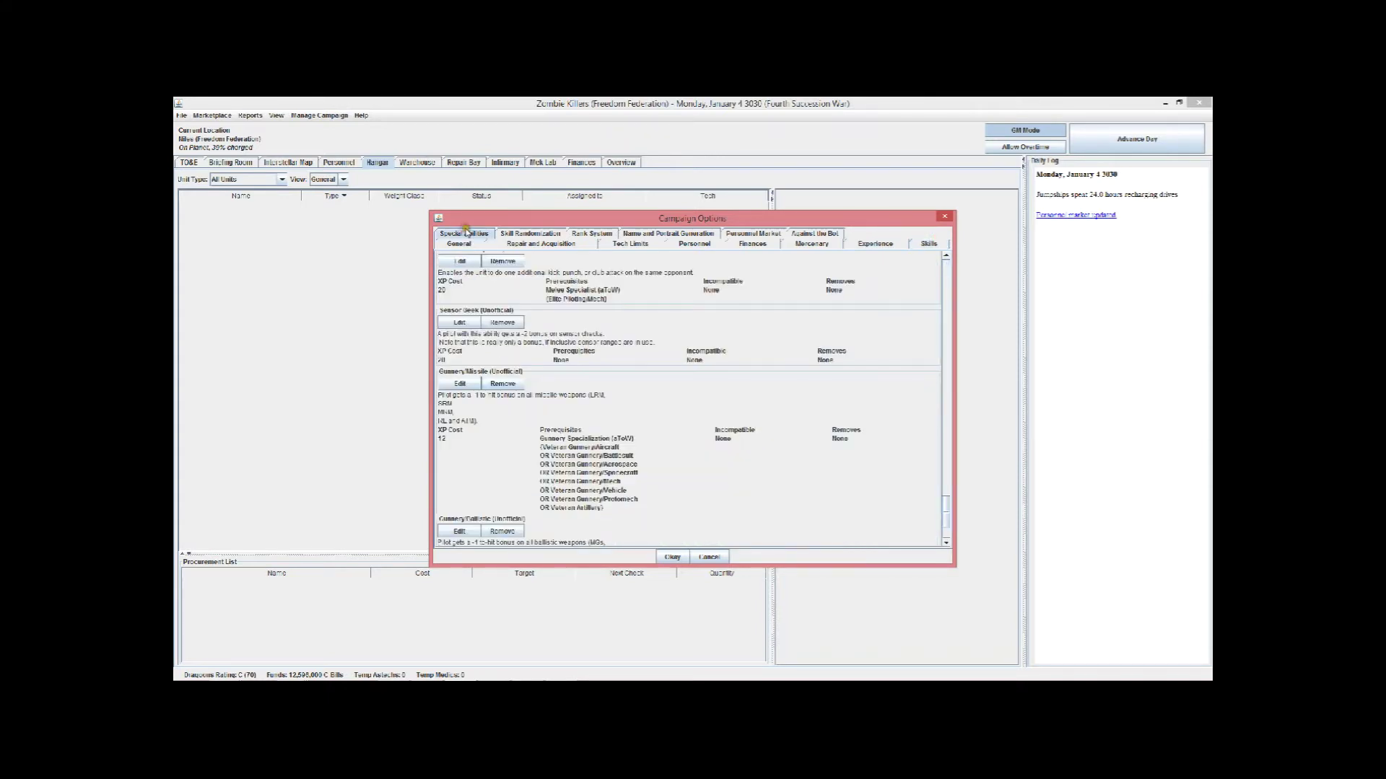
left_click_drag(946, 517, 944, 210)
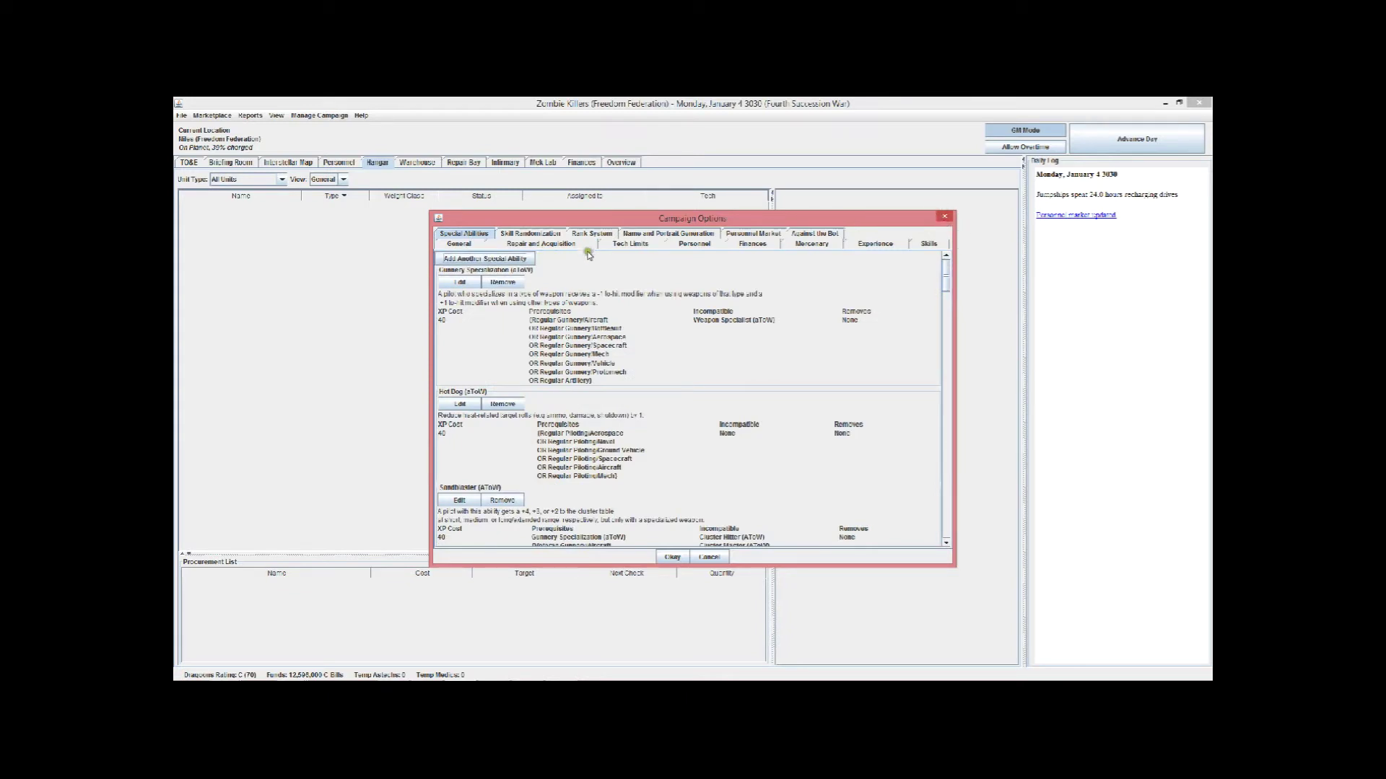
left_click(479, 260)
left_click(661, 394)
left_click_drag(946, 518, 917, 300)
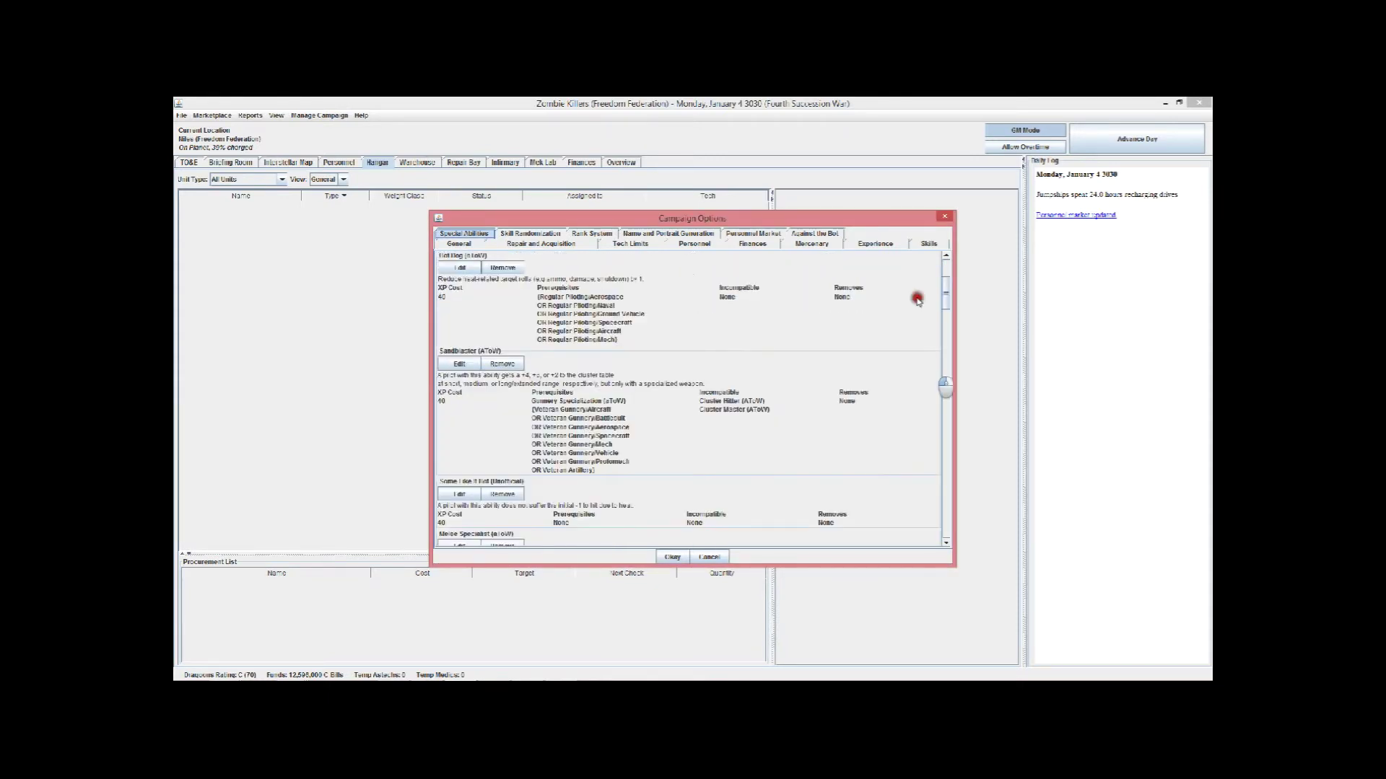
Review the skill randomization, custom rank system, and name and portrait generation settings
left_click(538, 233)
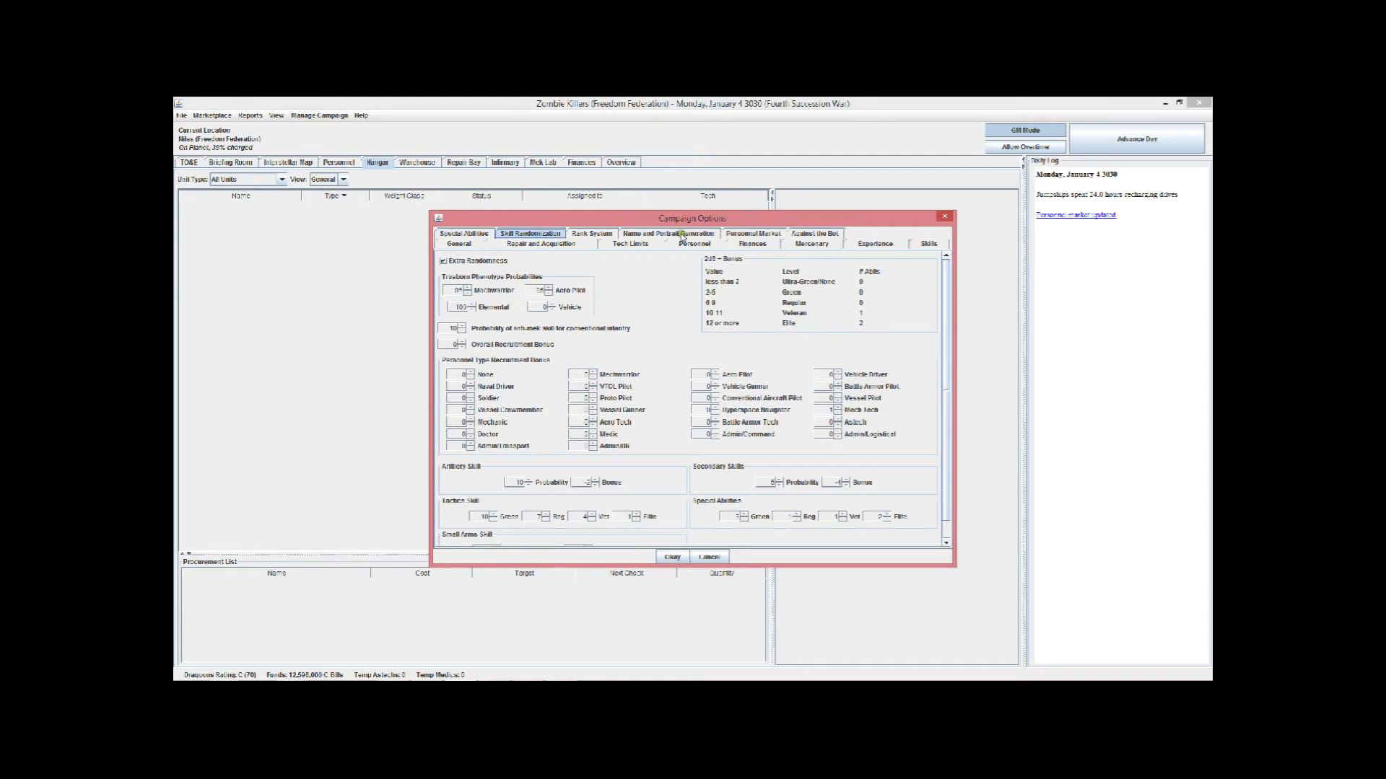
left_click(604, 234)
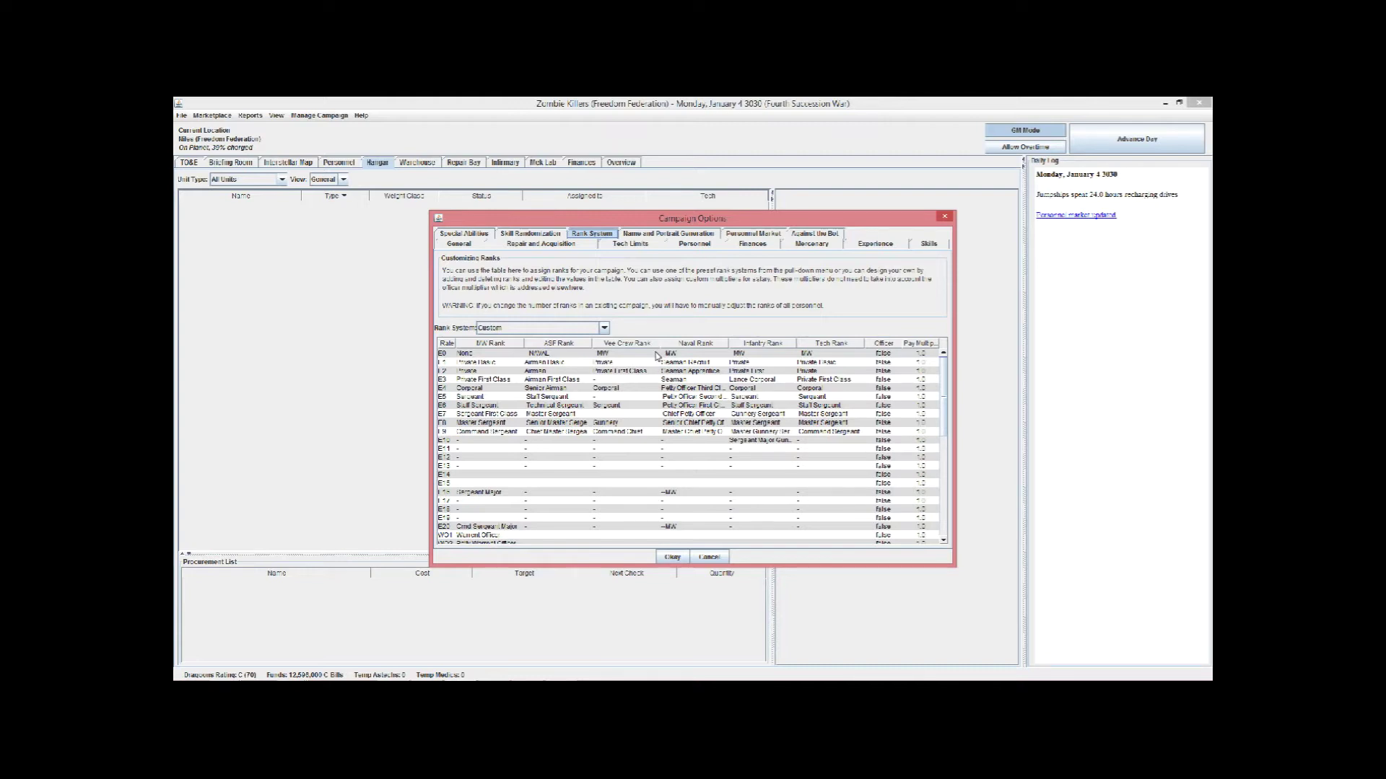
left_click(670, 235)
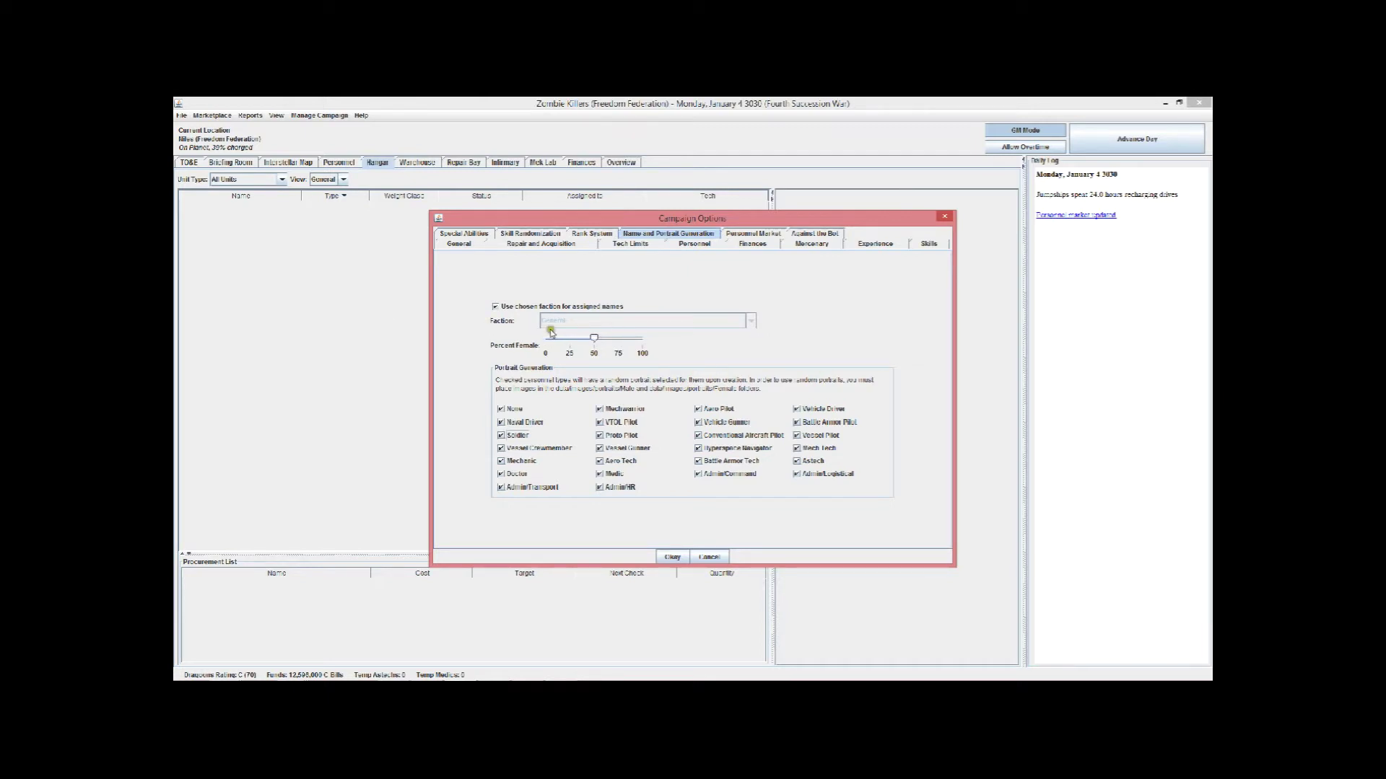
Review the personnel market and Against the Bot settings, including contract operations and scenarios, and accept the campaign options
left_click(746, 235)
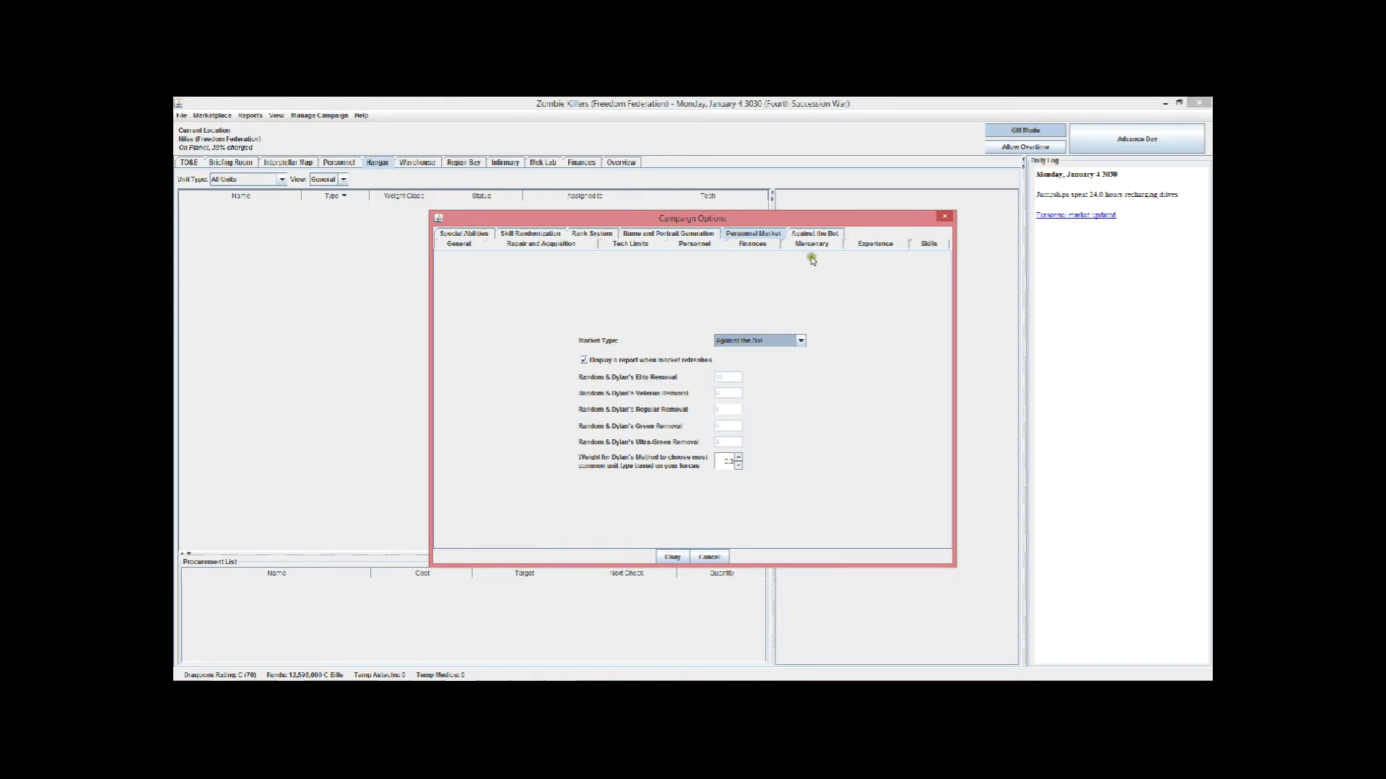
left_click(815, 233)
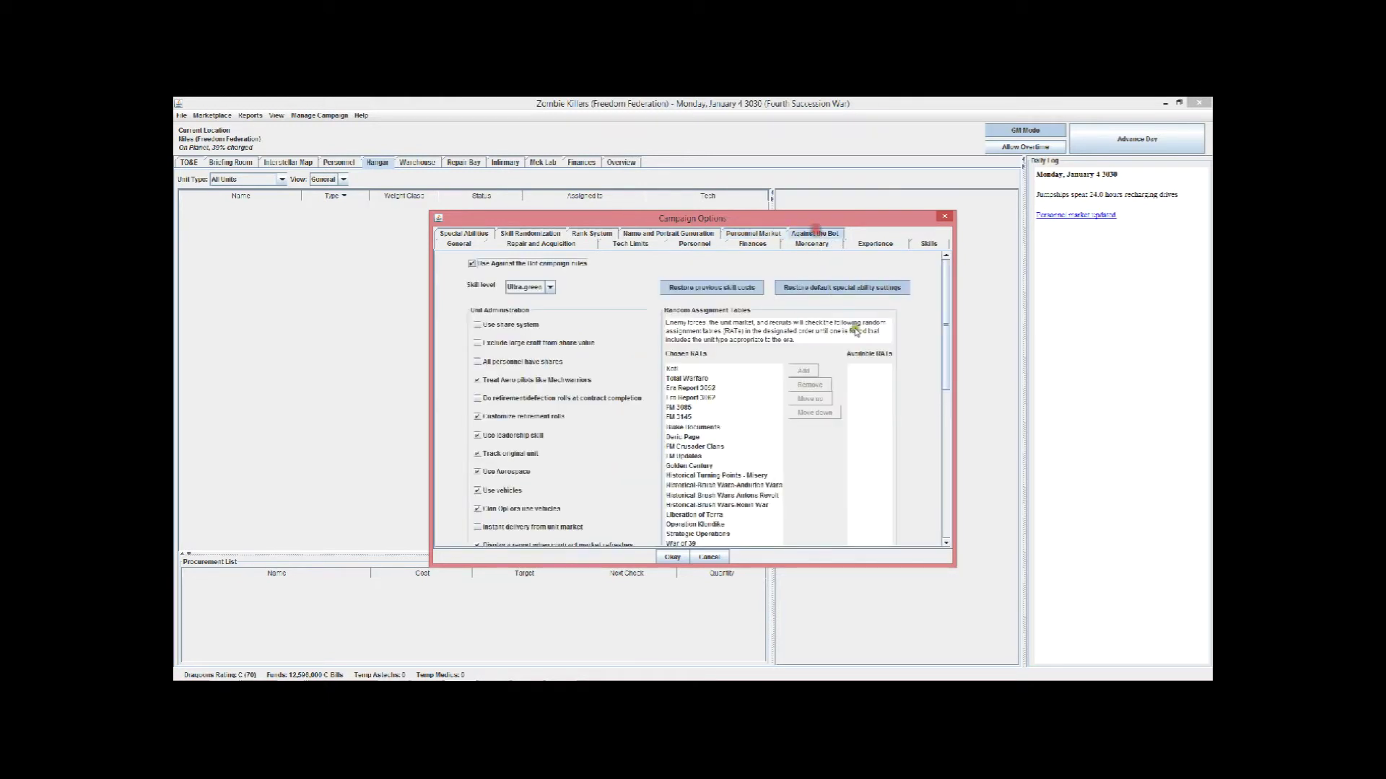
left_click(947, 359)
left_click(946, 377)
left_click_drag(946, 377, 938, 531)
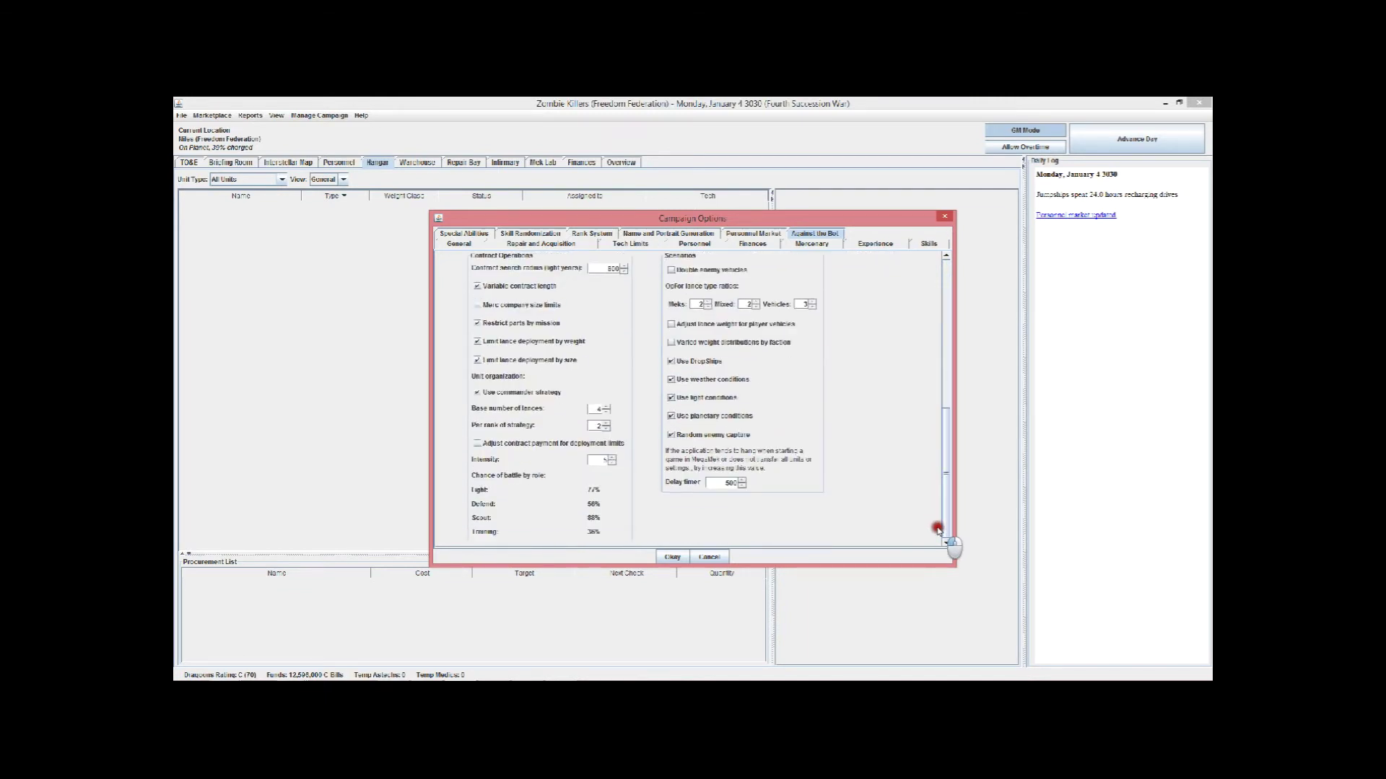
left_click_drag(938, 530, 946, 364)
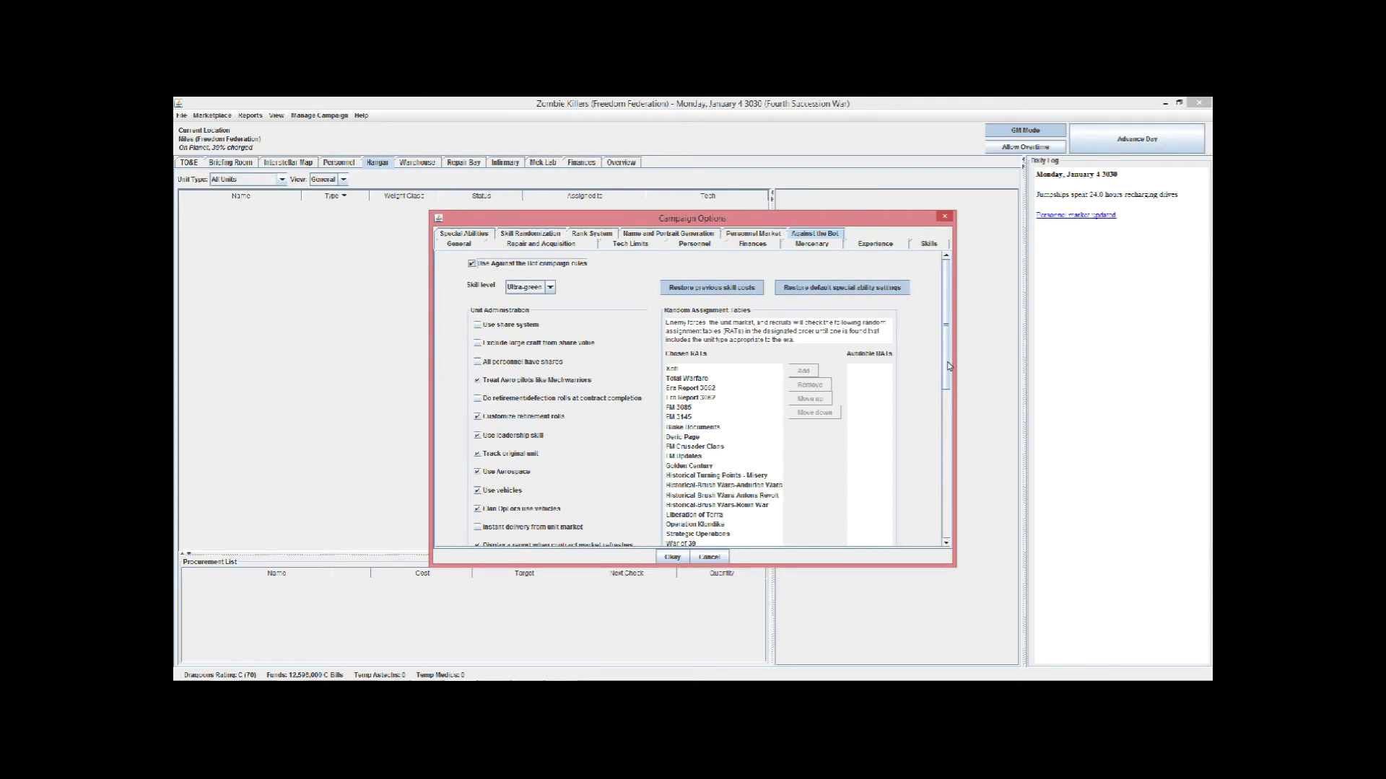
left_click(673, 557)
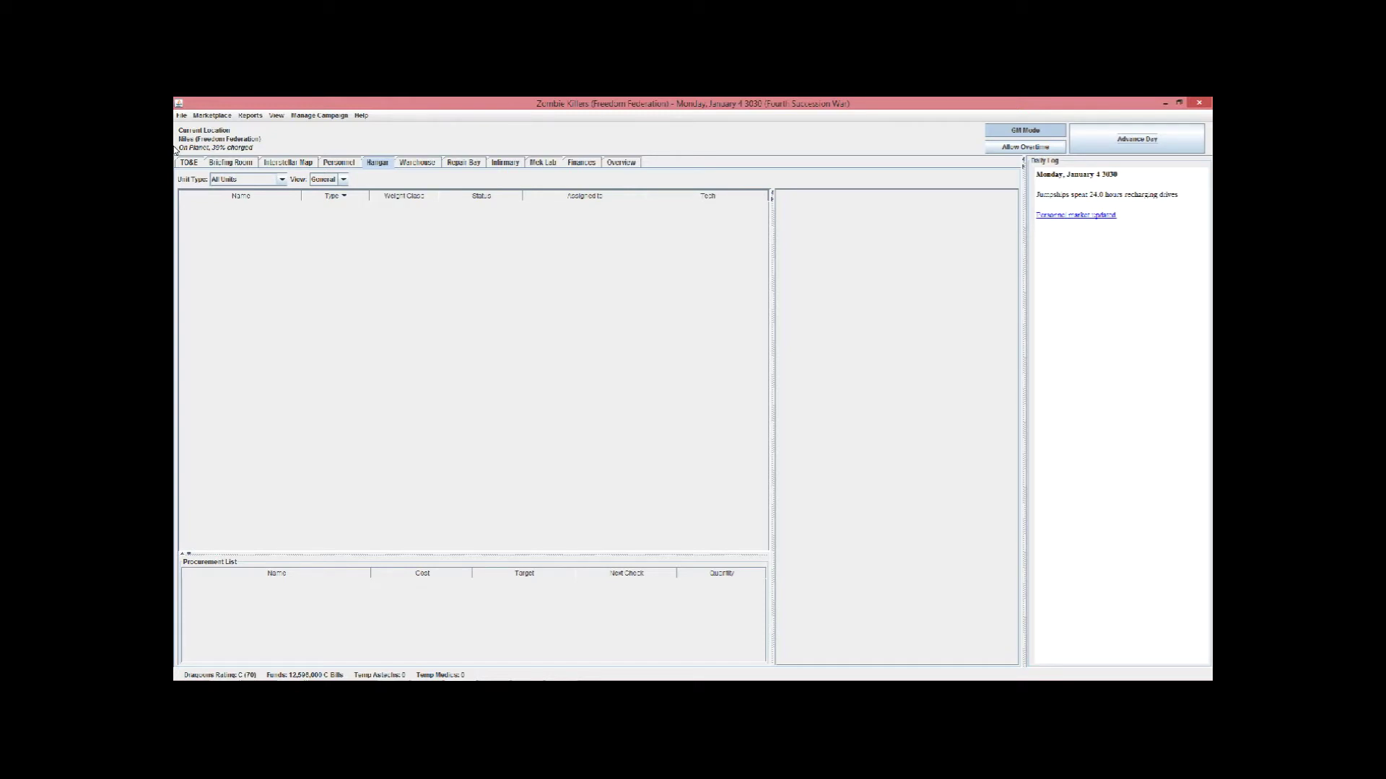
Hire 12 Mechwarriors in bulk with the rank None
left_click(213, 116)
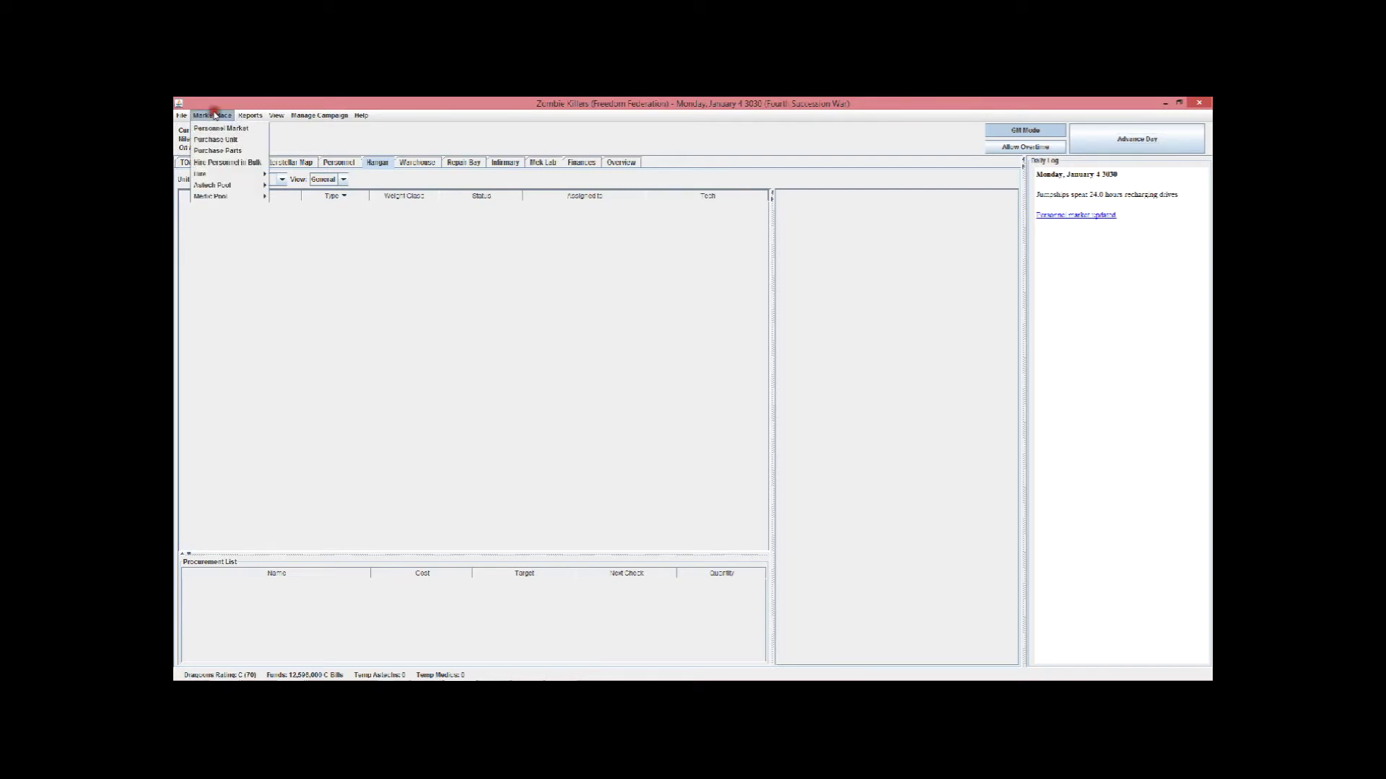
left_click(233, 165)
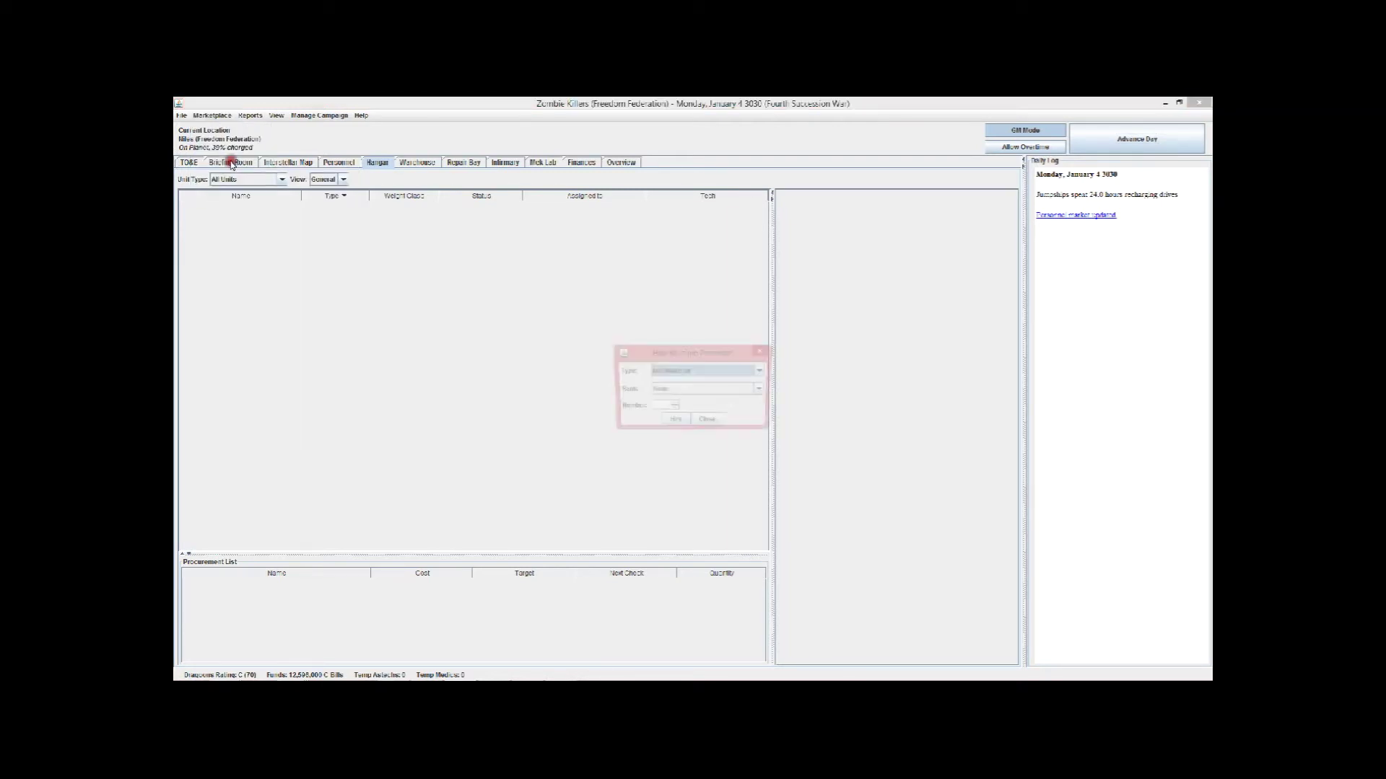
left_click(673, 405)
left_click(673, 405)
left_click(674, 405)
left_click(673, 405)
left_click(673, 404)
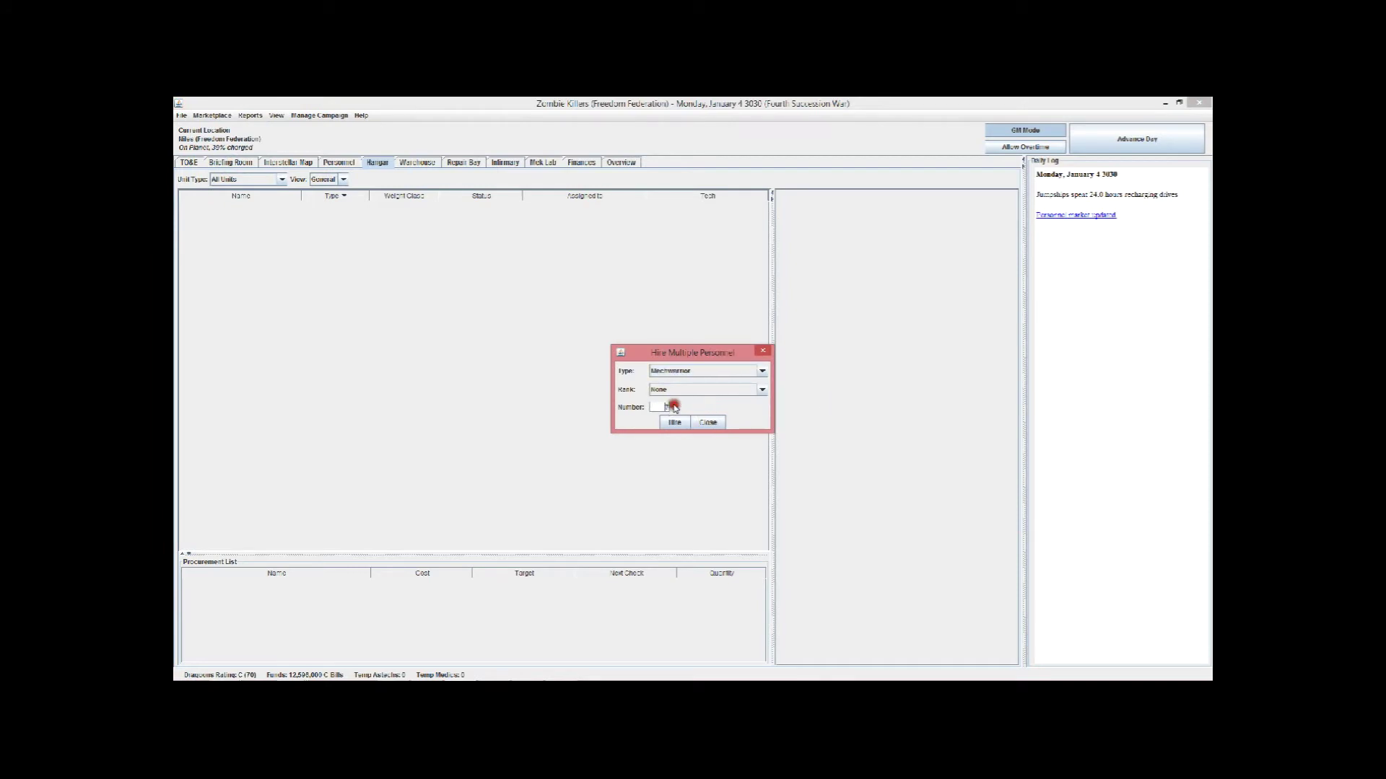
left_click(674, 405)
left_click(673, 405)
left_click(673, 405)
left_click(673, 405)
left_click(673, 405)
left_click(673, 405)
left_click(665, 422)
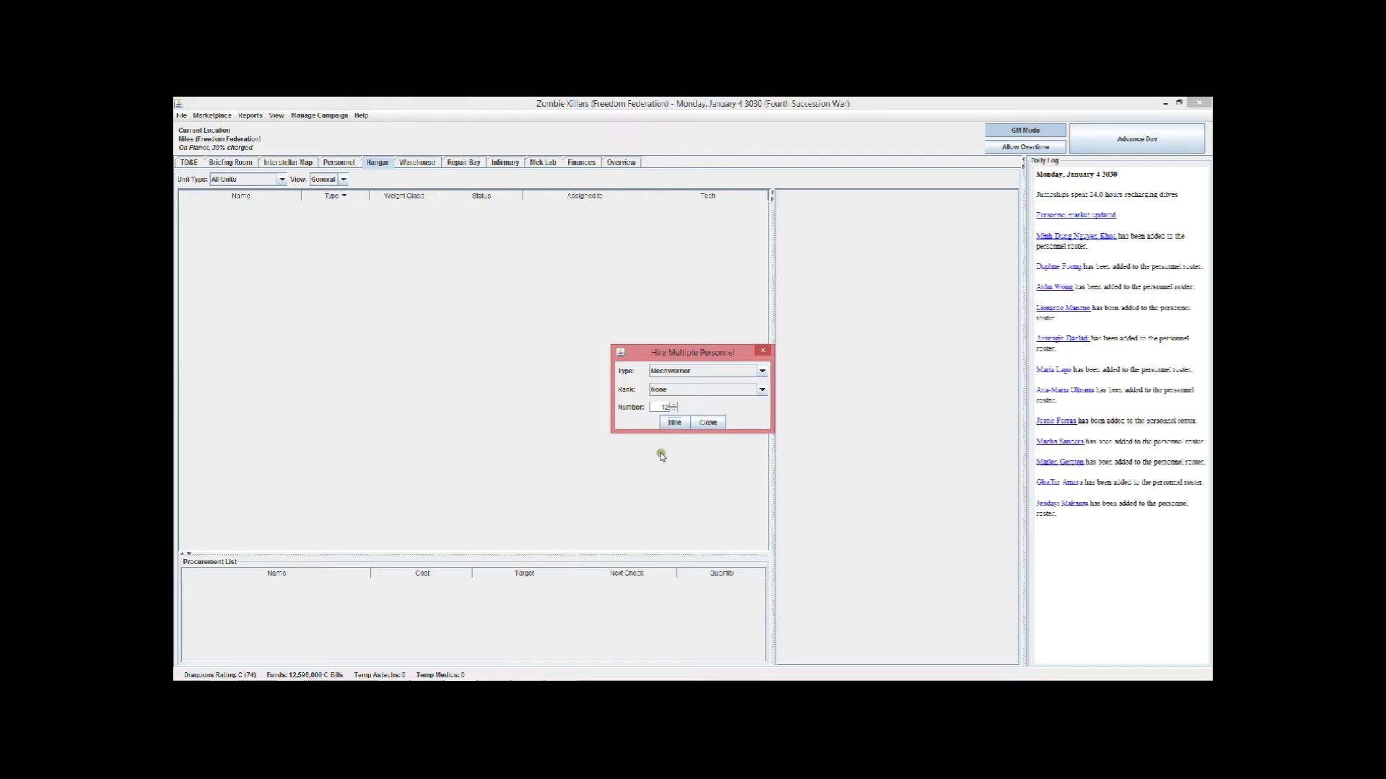
left_click(707, 423)
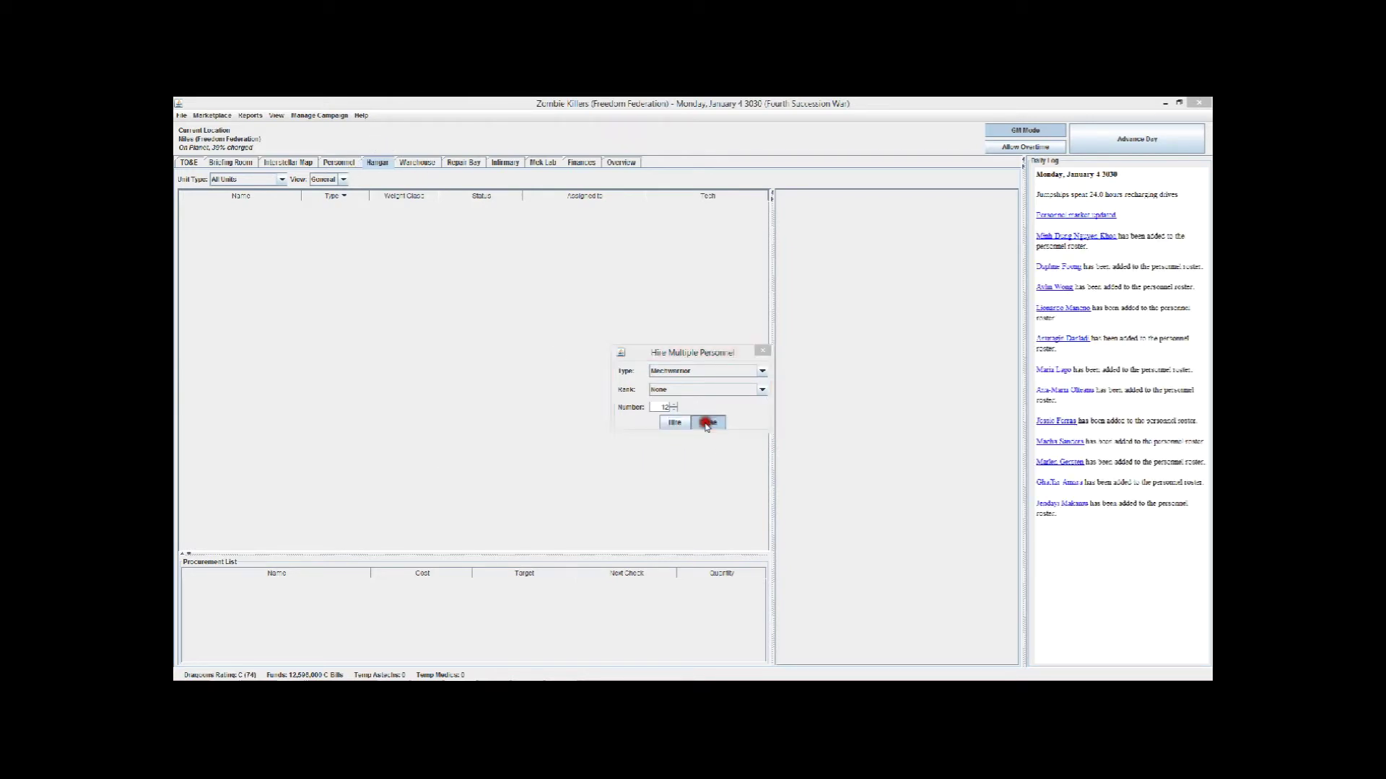
Check the new Mechwarriors in the personnel roster and remove all of them from the campaign
left_click(347, 162)
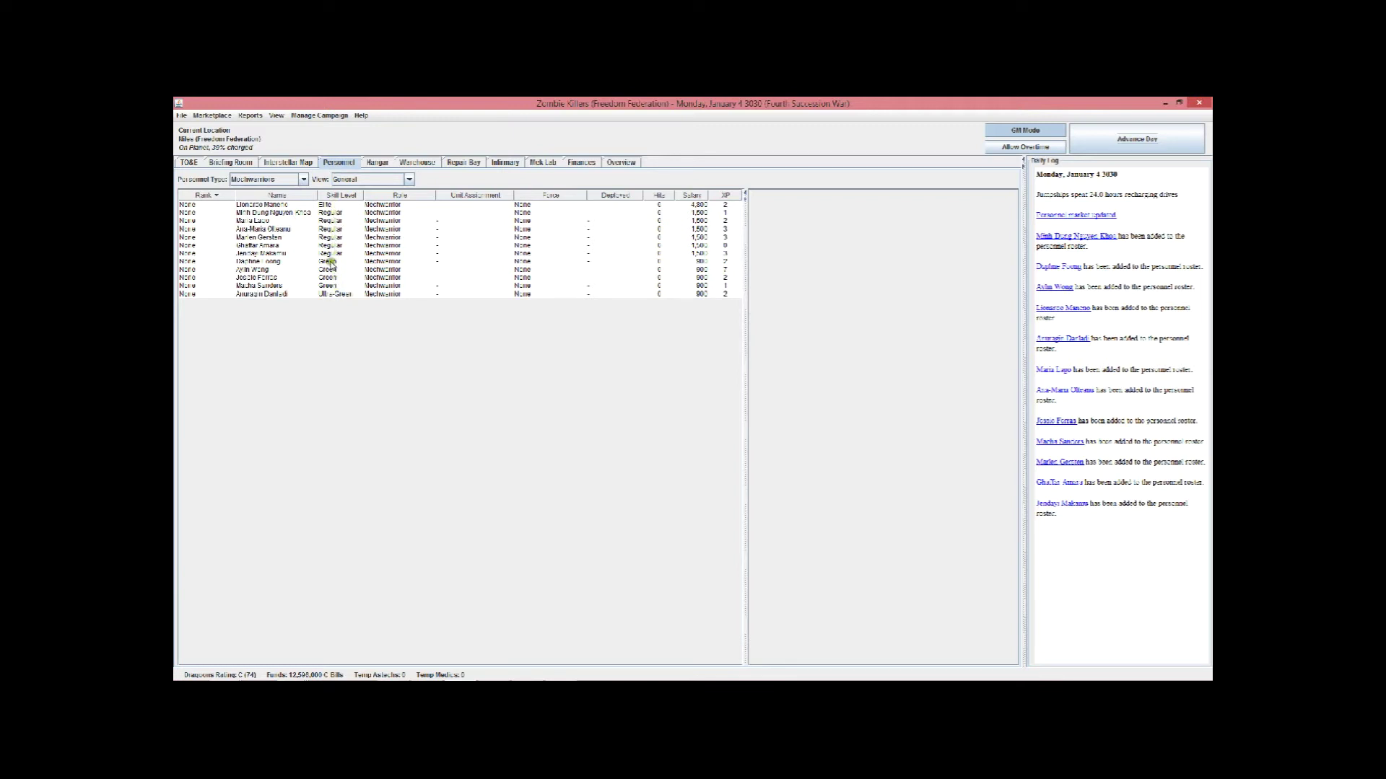
left_click(302, 208)
left_click(304, 295)
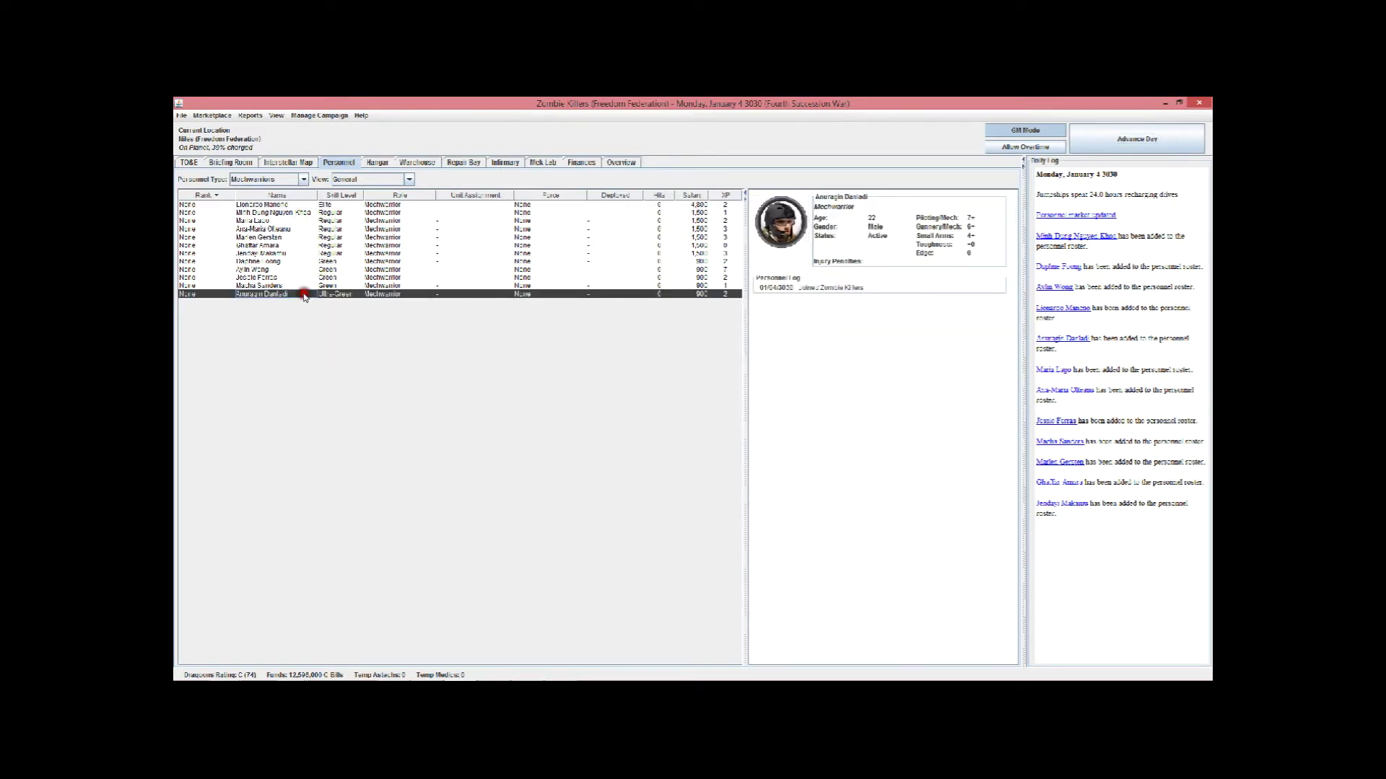
left_click(298, 206, "shift")
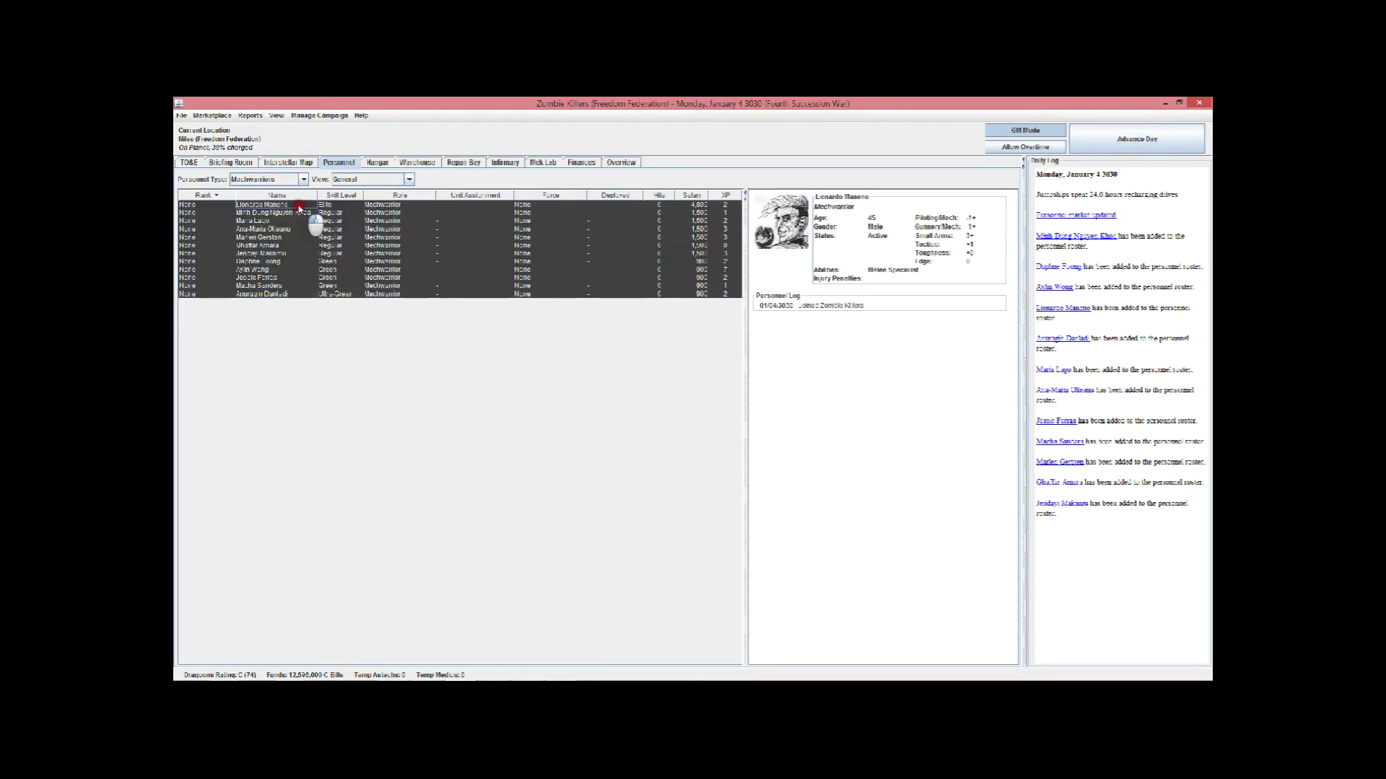
right_click(306, 246)
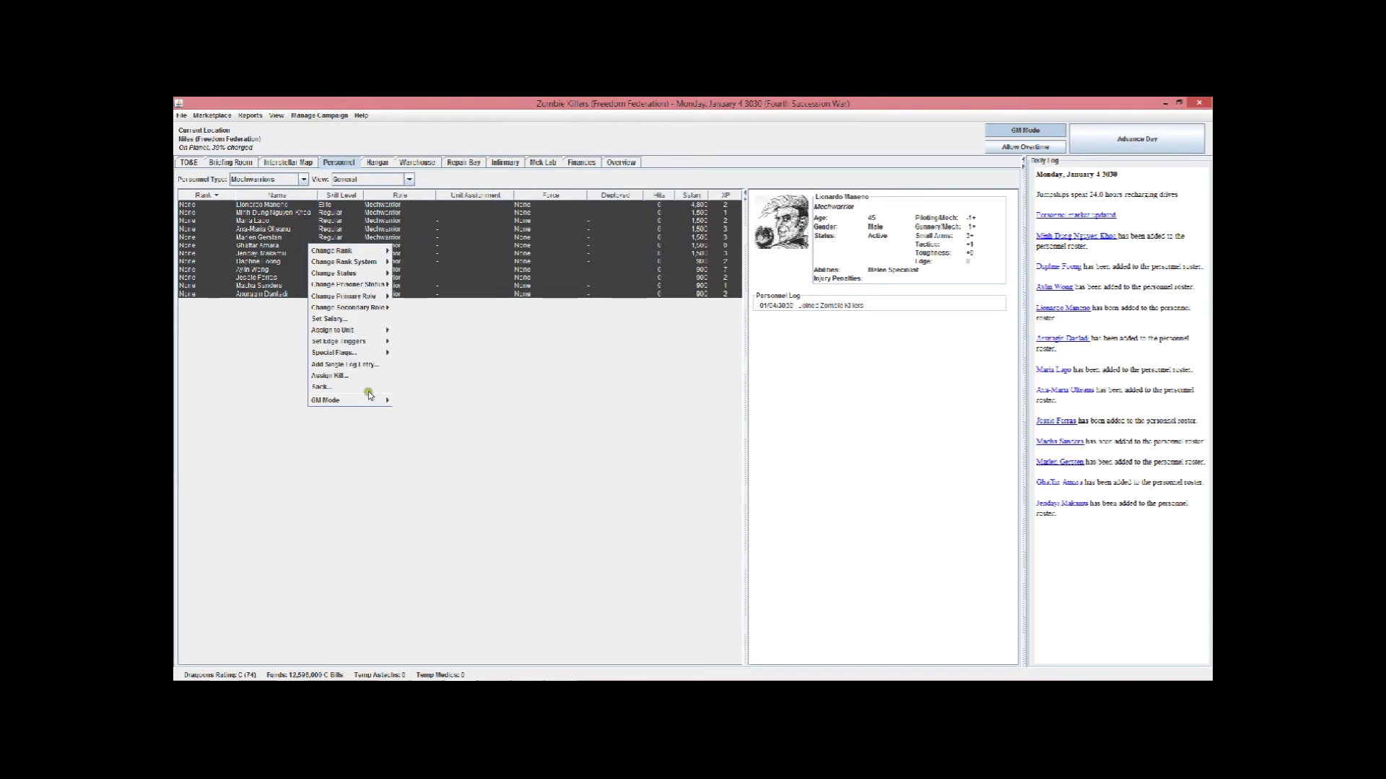
left_click(408, 401)
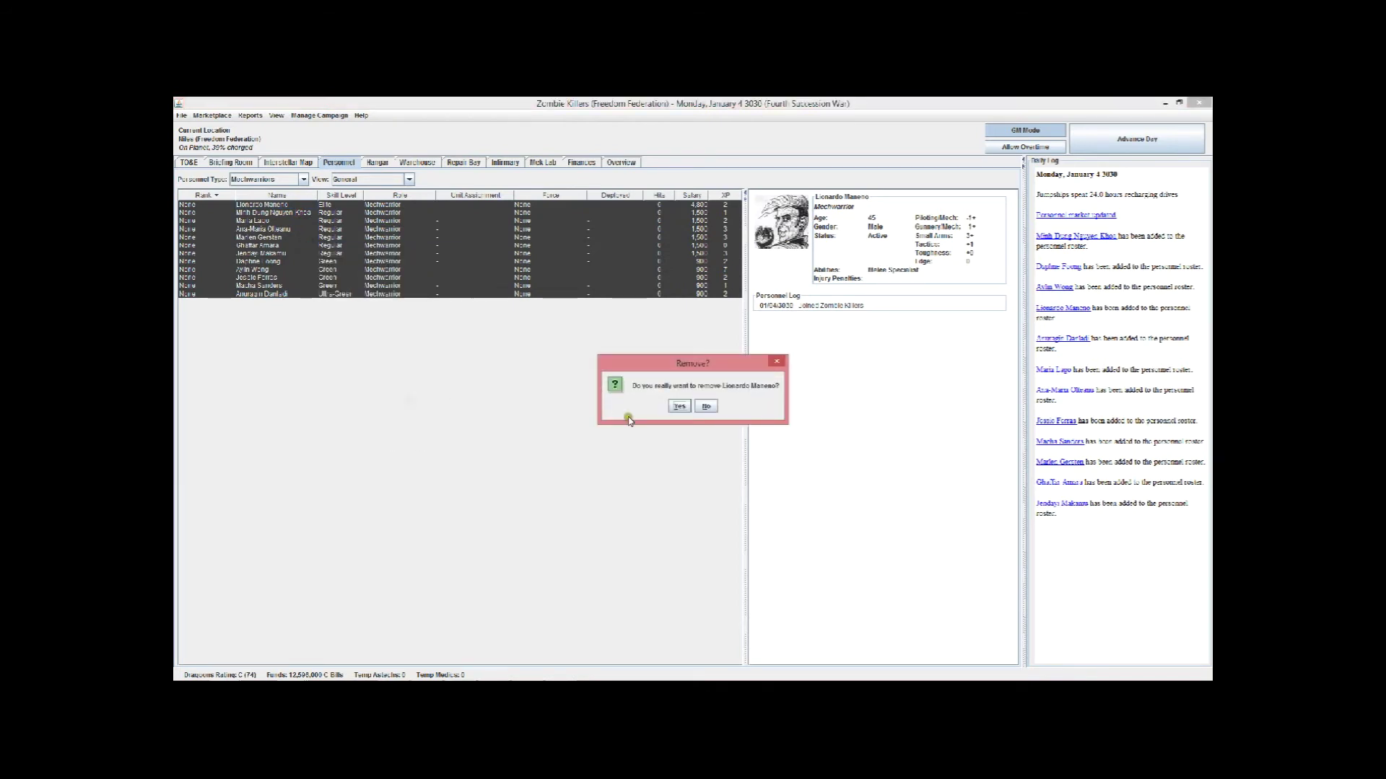
left_click(676, 405)
left_click(676, 404)
left_click(676, 404)
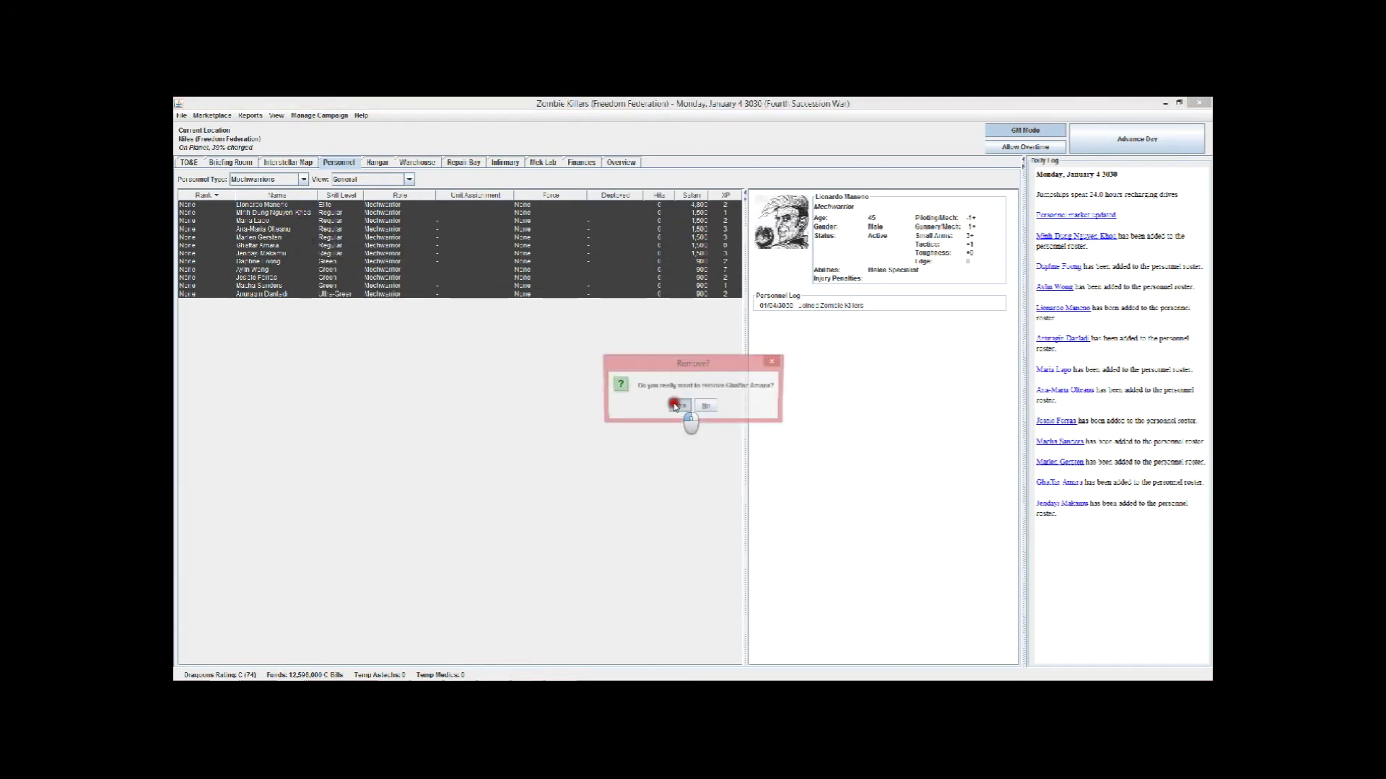
left_click(675, 406)
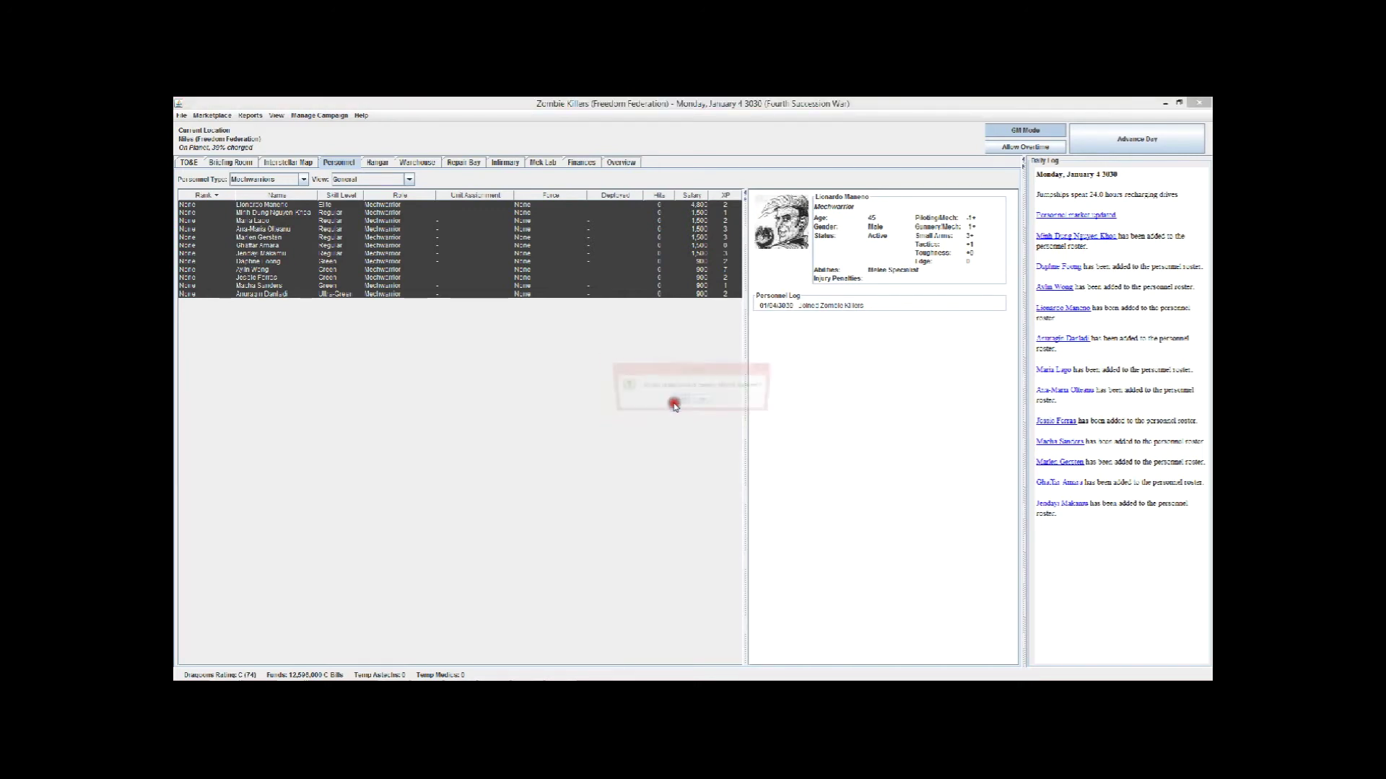
left_click(675, 405)
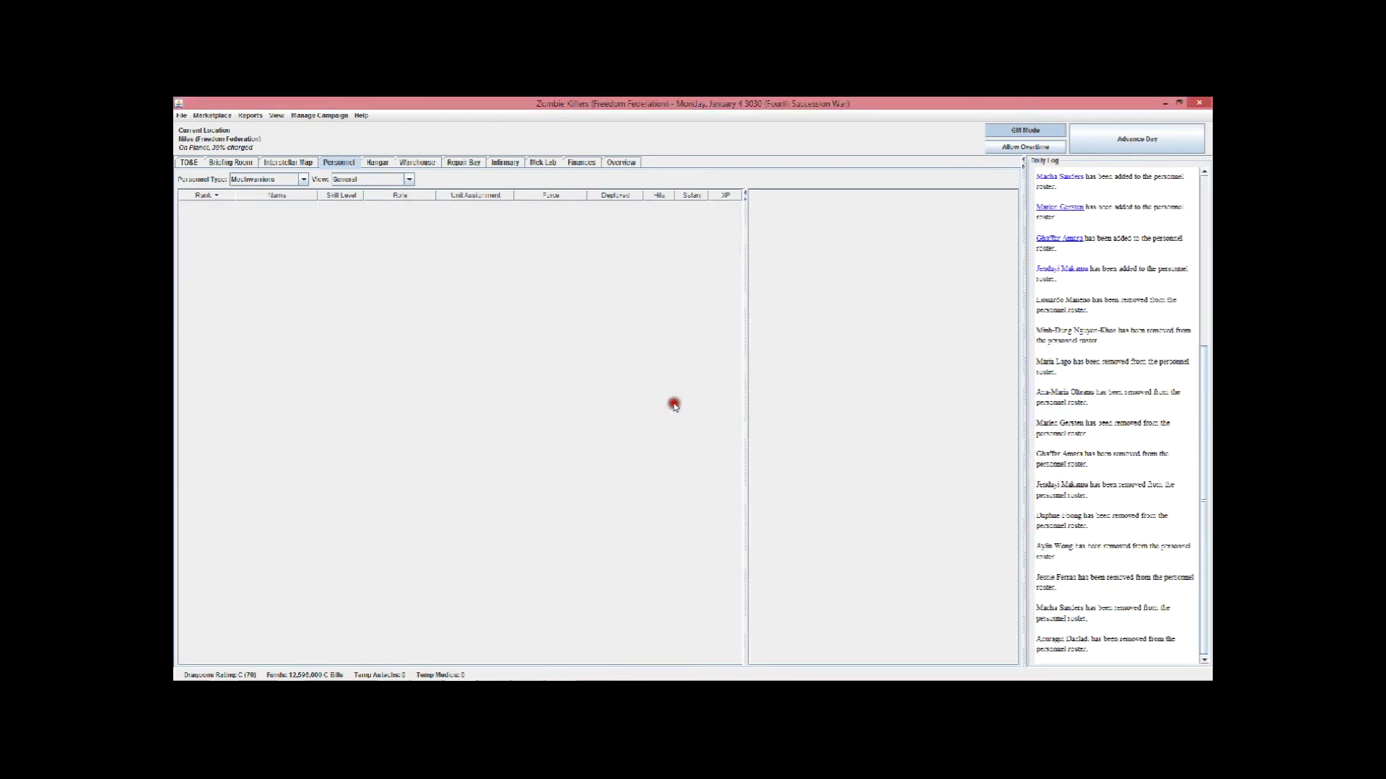
Start hiring a single Mechwarrior and randomize the candidate's name repeatedly until a suitable one is found
left_click(212, 115)
mouse_move(223, 173)
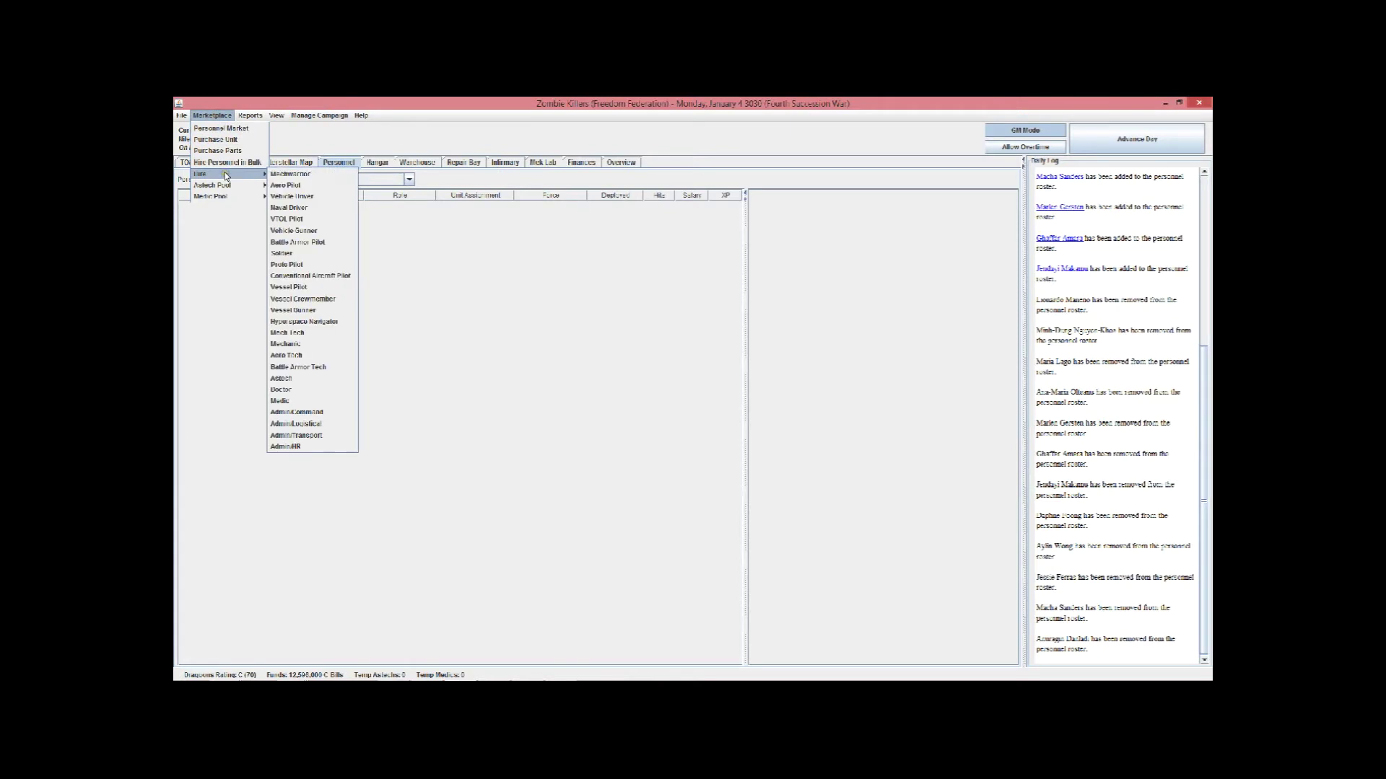
left_click(321, 178)
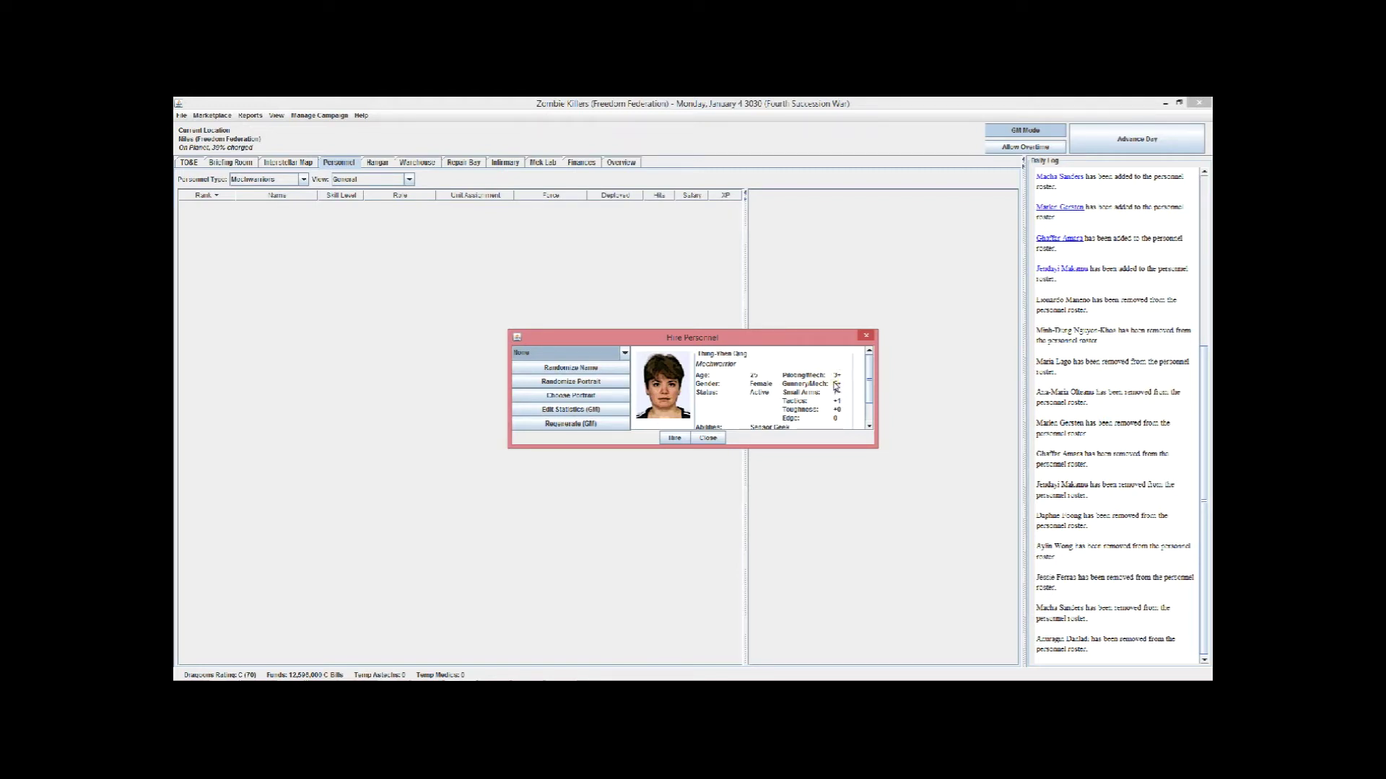
left_click(574, 372)
left_click(574, 372)
left_click(574, 371)
left_click(574, 371)
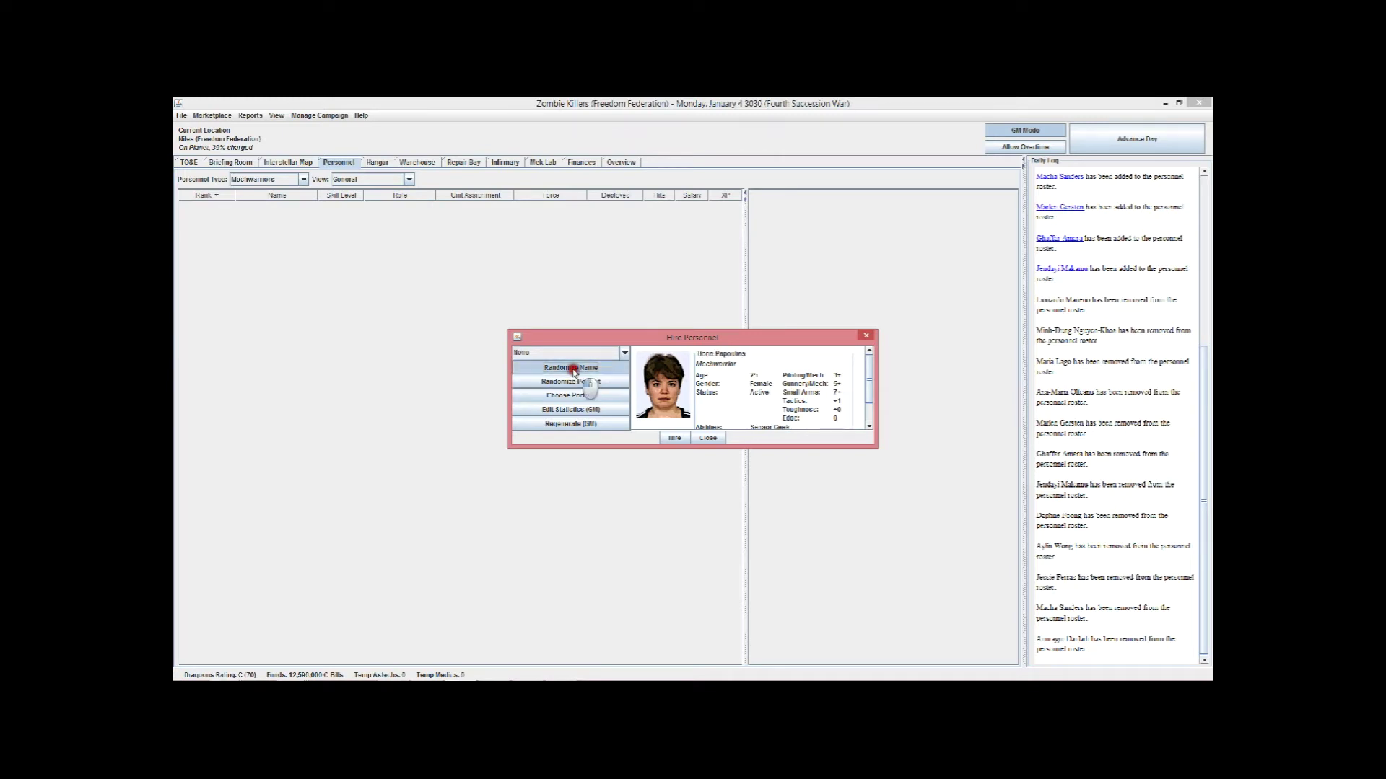
left_click(574, 371)
left_click(574, 372)
left_click(574, 372)
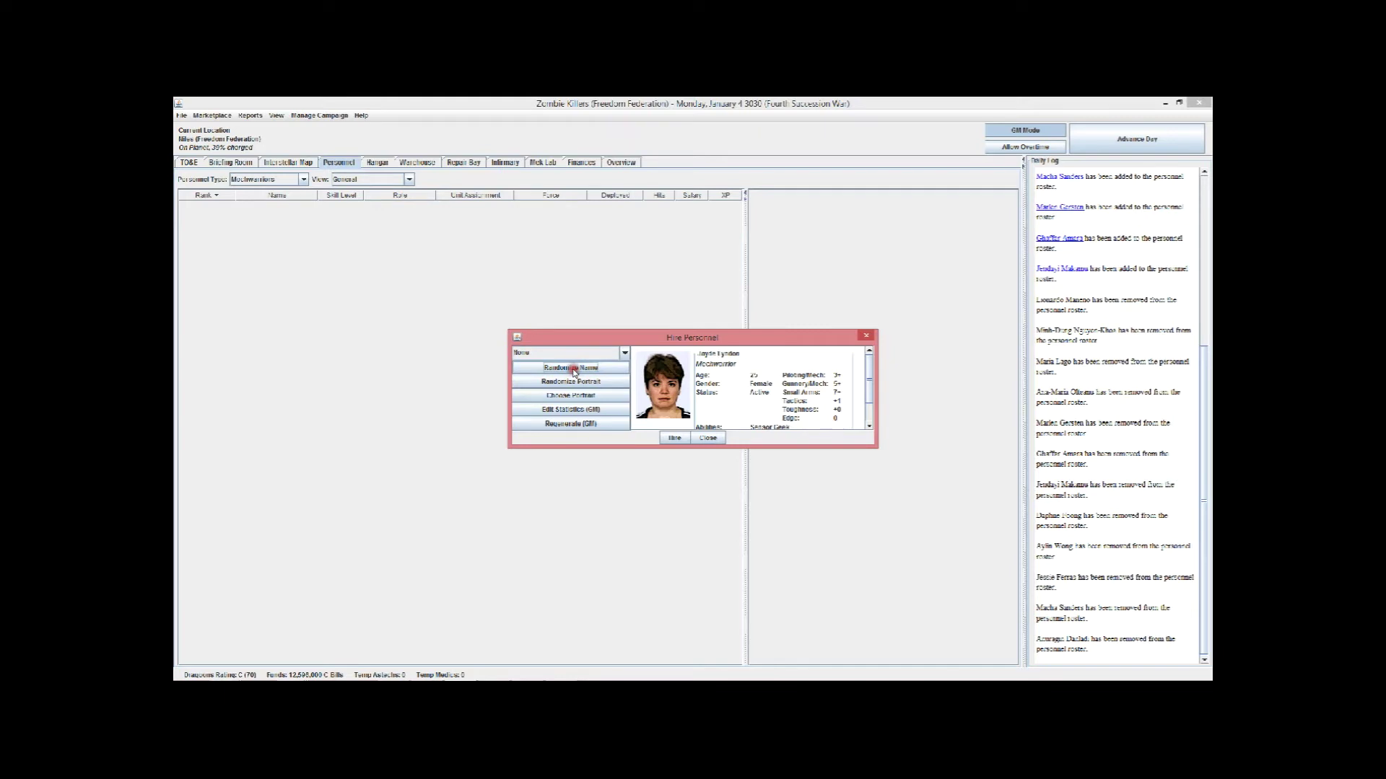
left_click(573, 371)
left_click(574, 372)
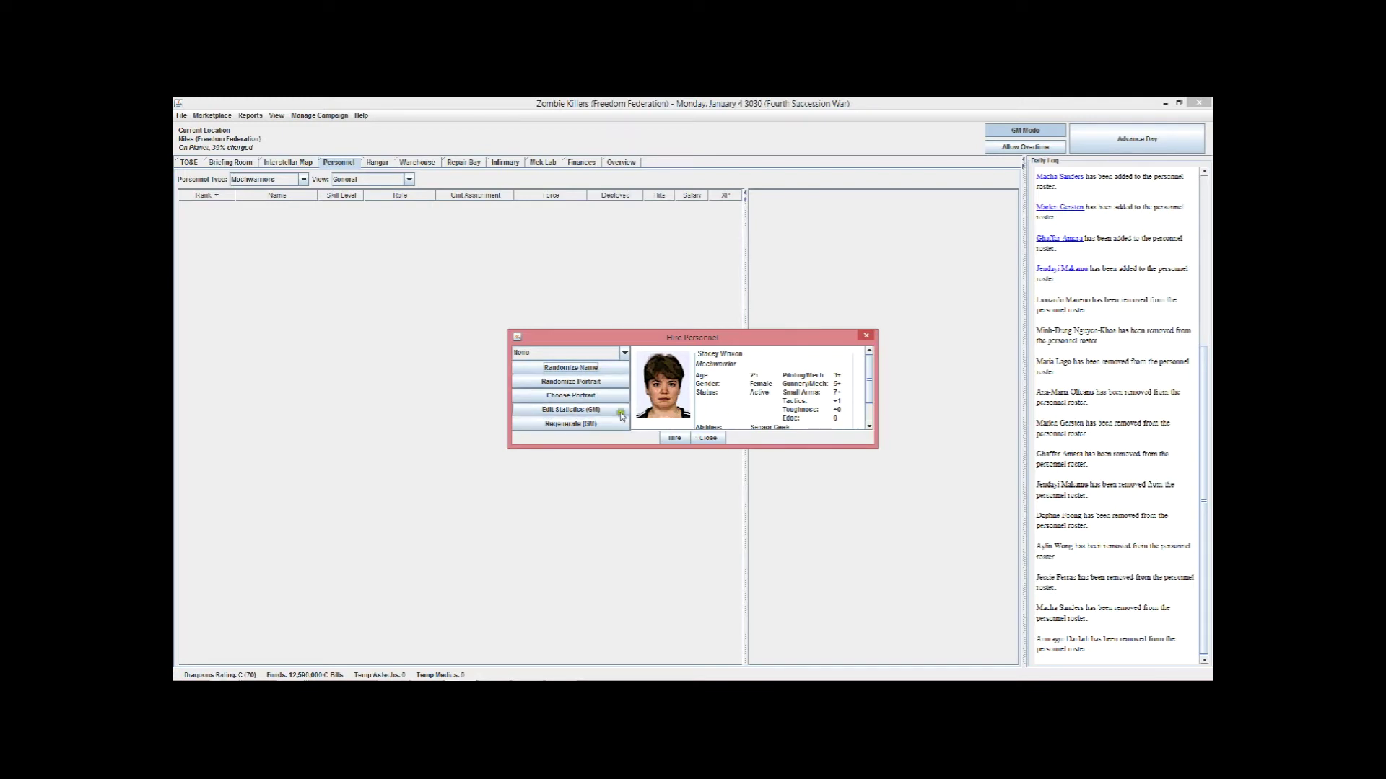
Edit the Mechwarrior's statistics and raise the Piloting/Mech and Gunnery/Mech skills by one level each
left_click(567, 409)
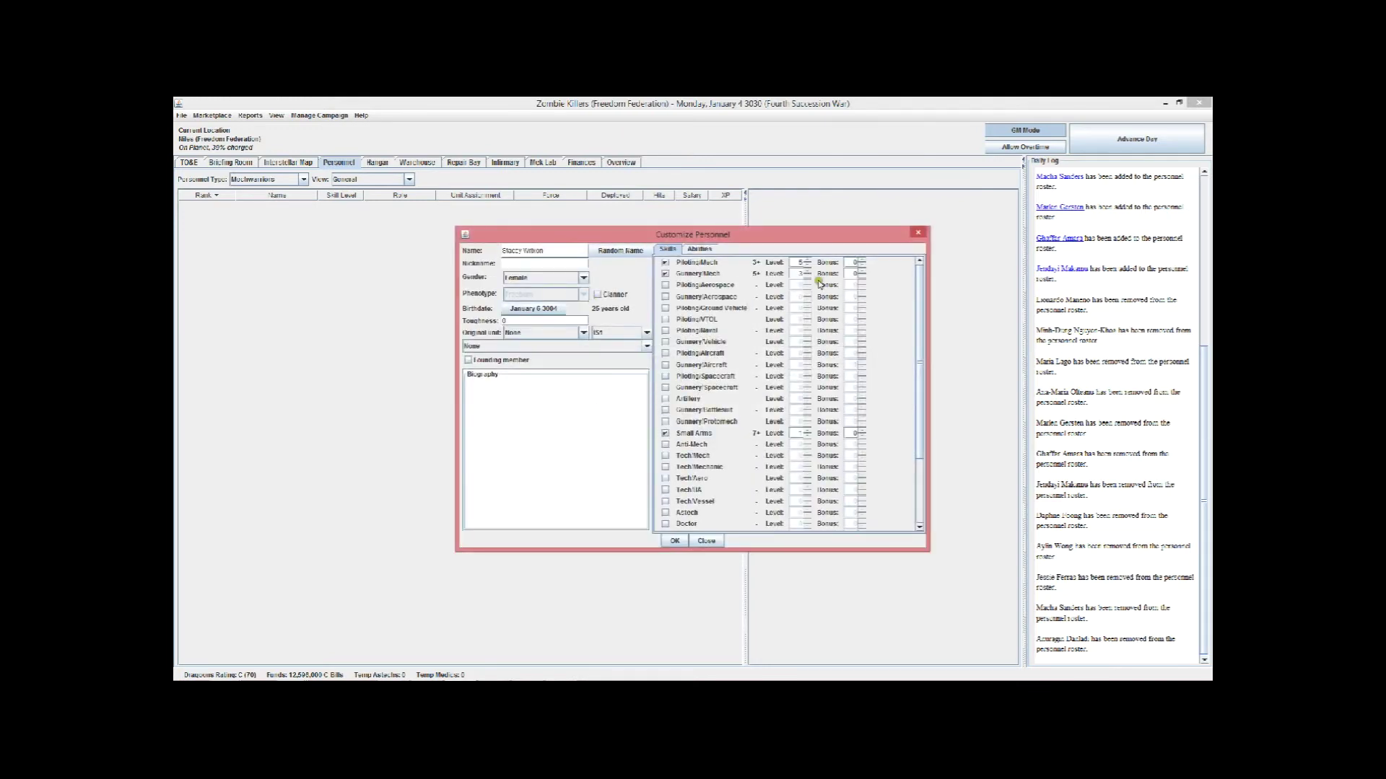
left_click(806, 260)
left_click(807, 271)
Give the Mechwarrior the Leadership skill at level 2 and mark the character as a founding member
left_click(917, 341)
left_click_drag(917, 342, 919, 402)
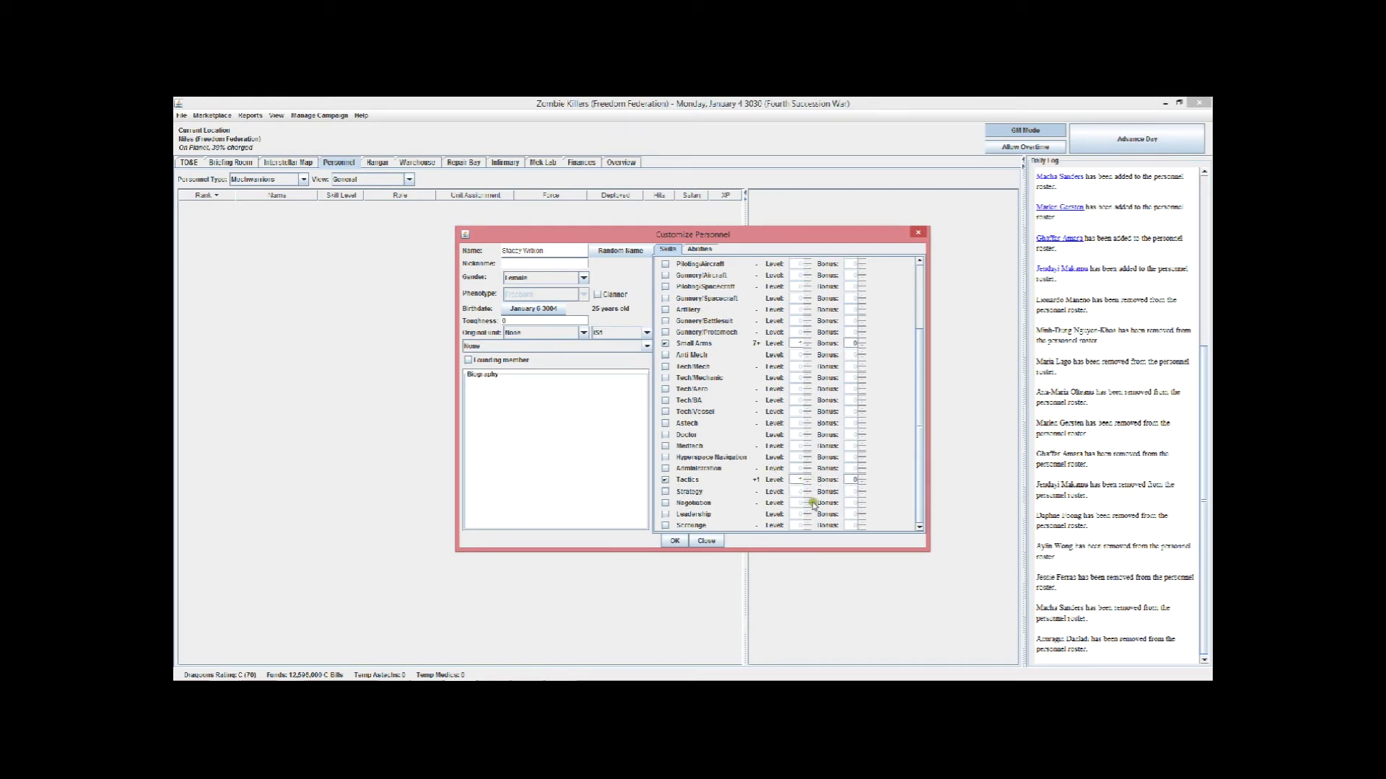
left_click(664, 515)
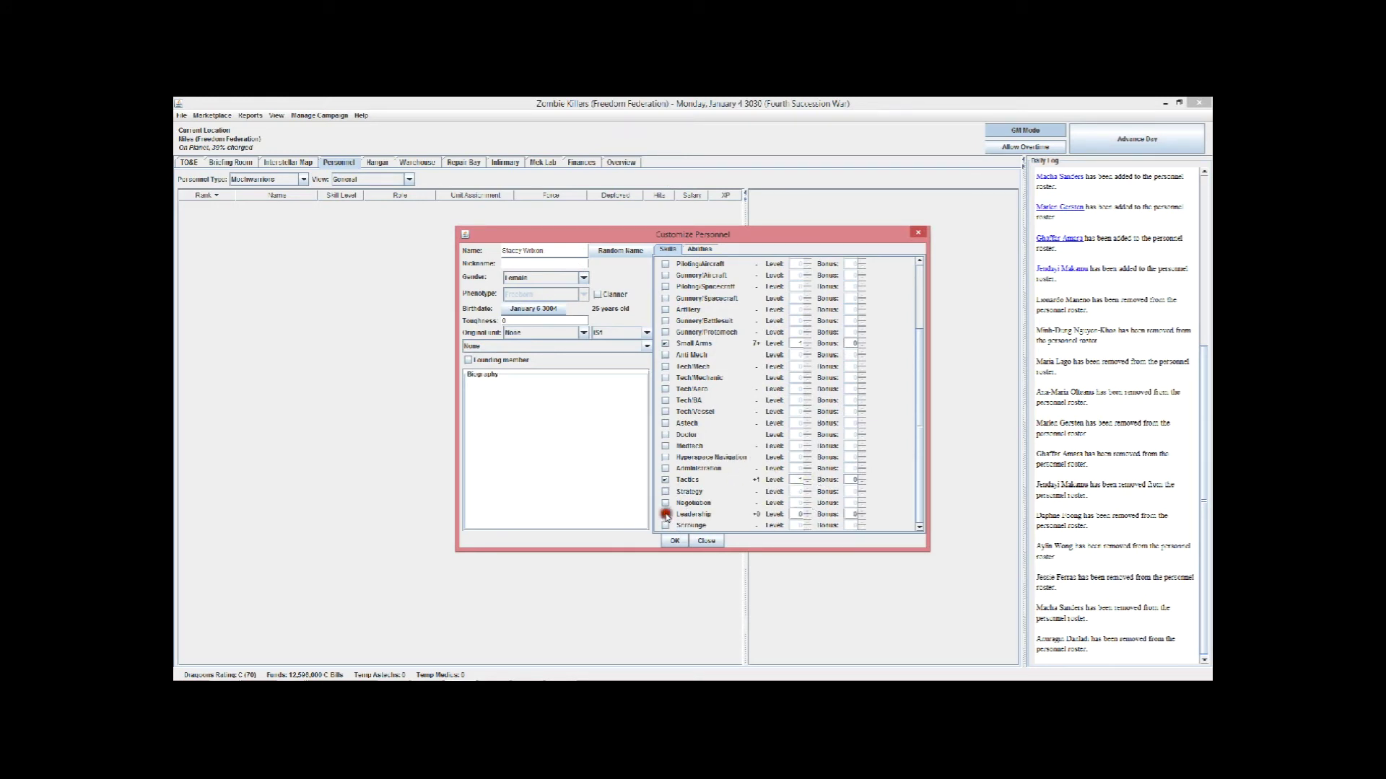
left_click(801, 509)
left_click(801, 509)
left_click(486, 360)
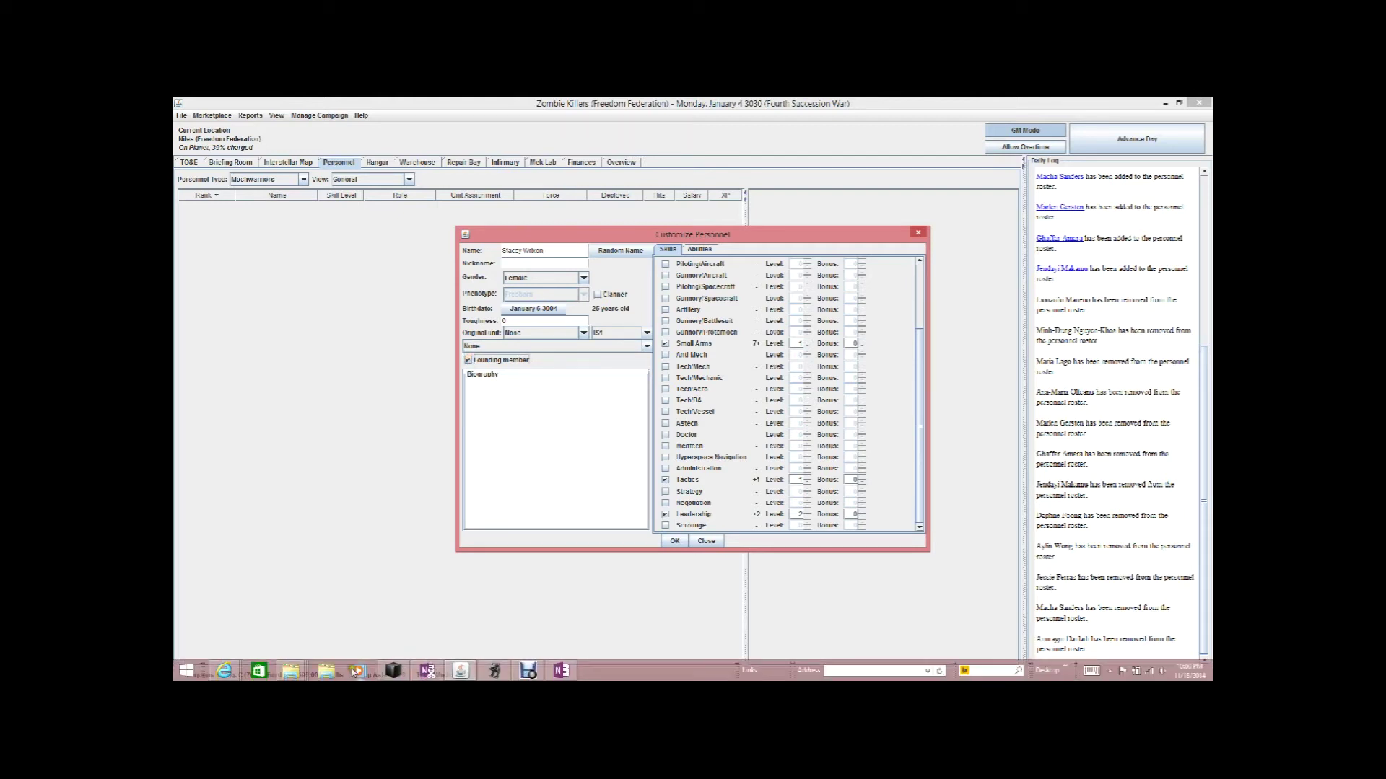
Switch to the RPG dice roller, move it beside the personnel data, and roll a single d20
left_click(392, 670)
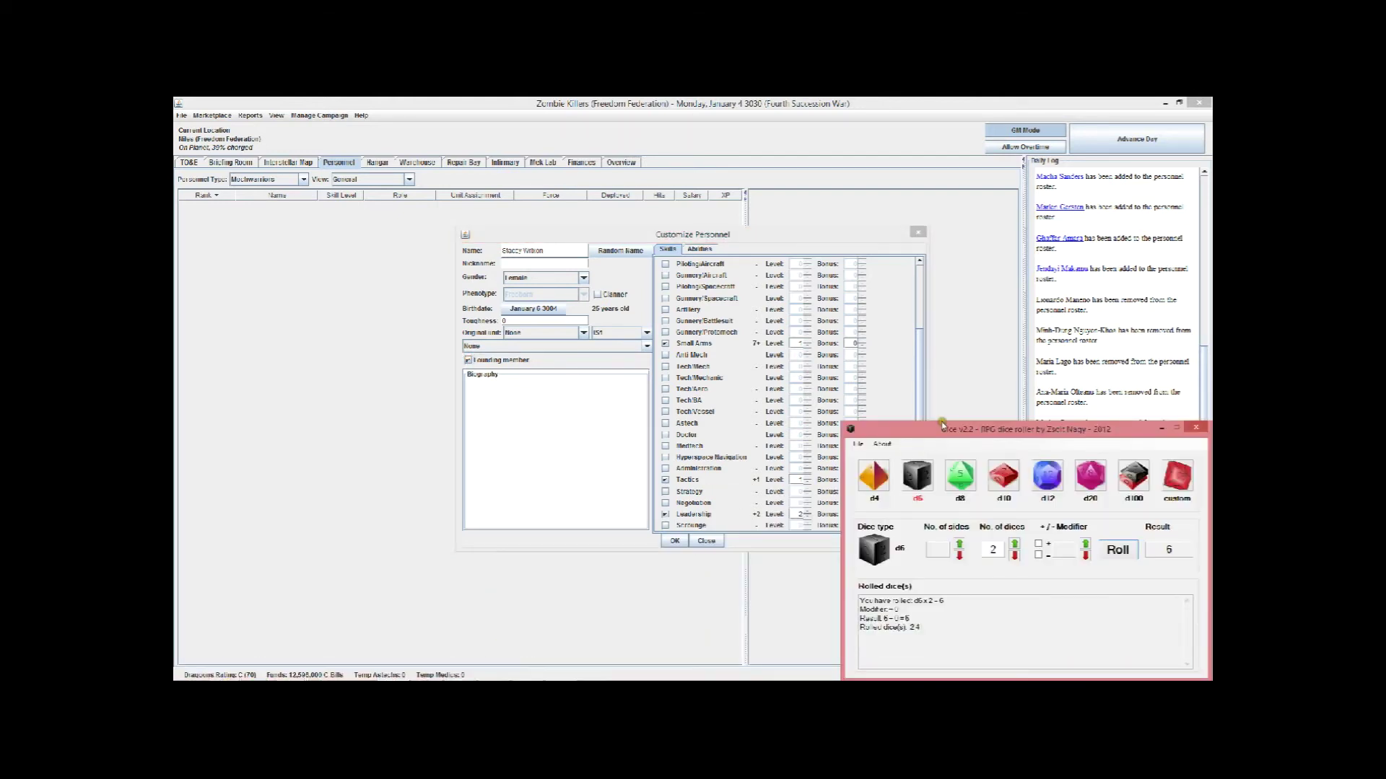
left_click_drag(937, 430, 907, 324)
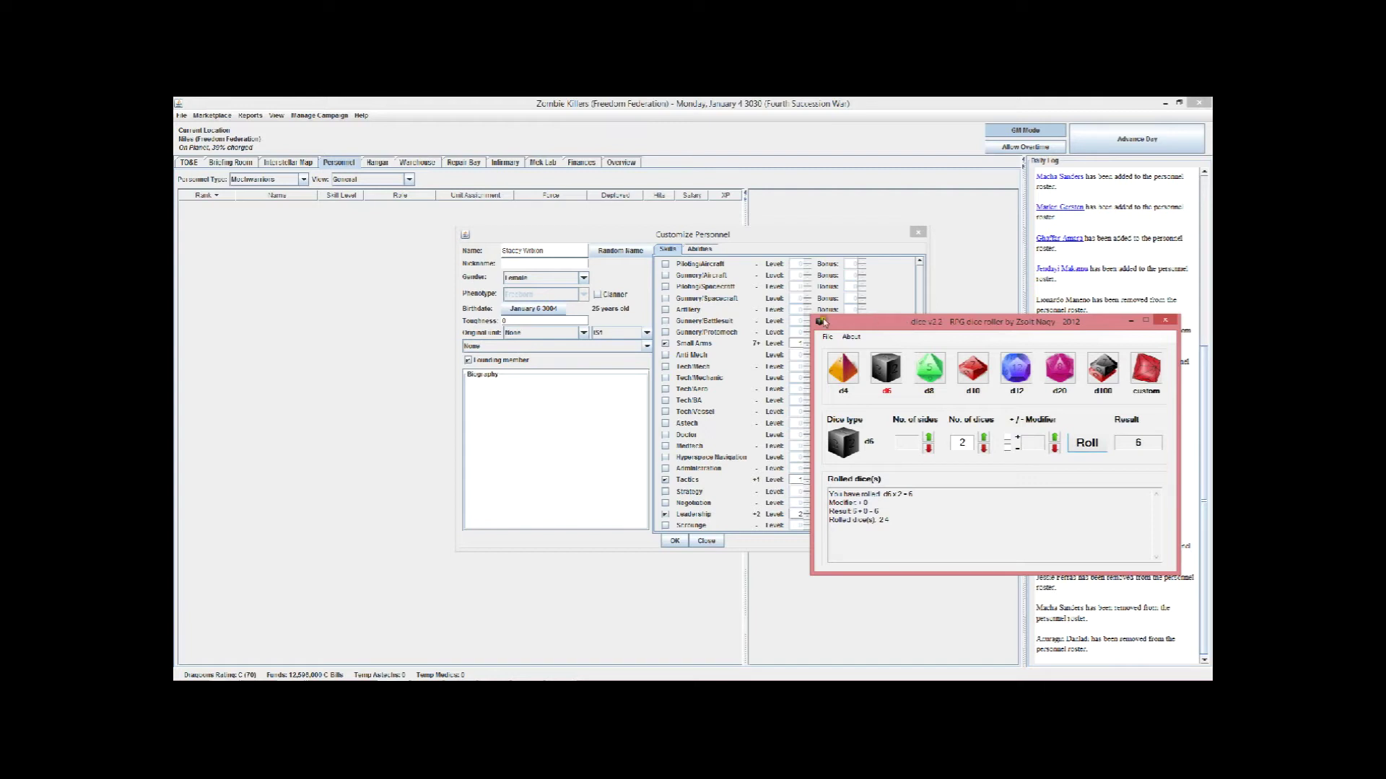
left_click(1048, 382)
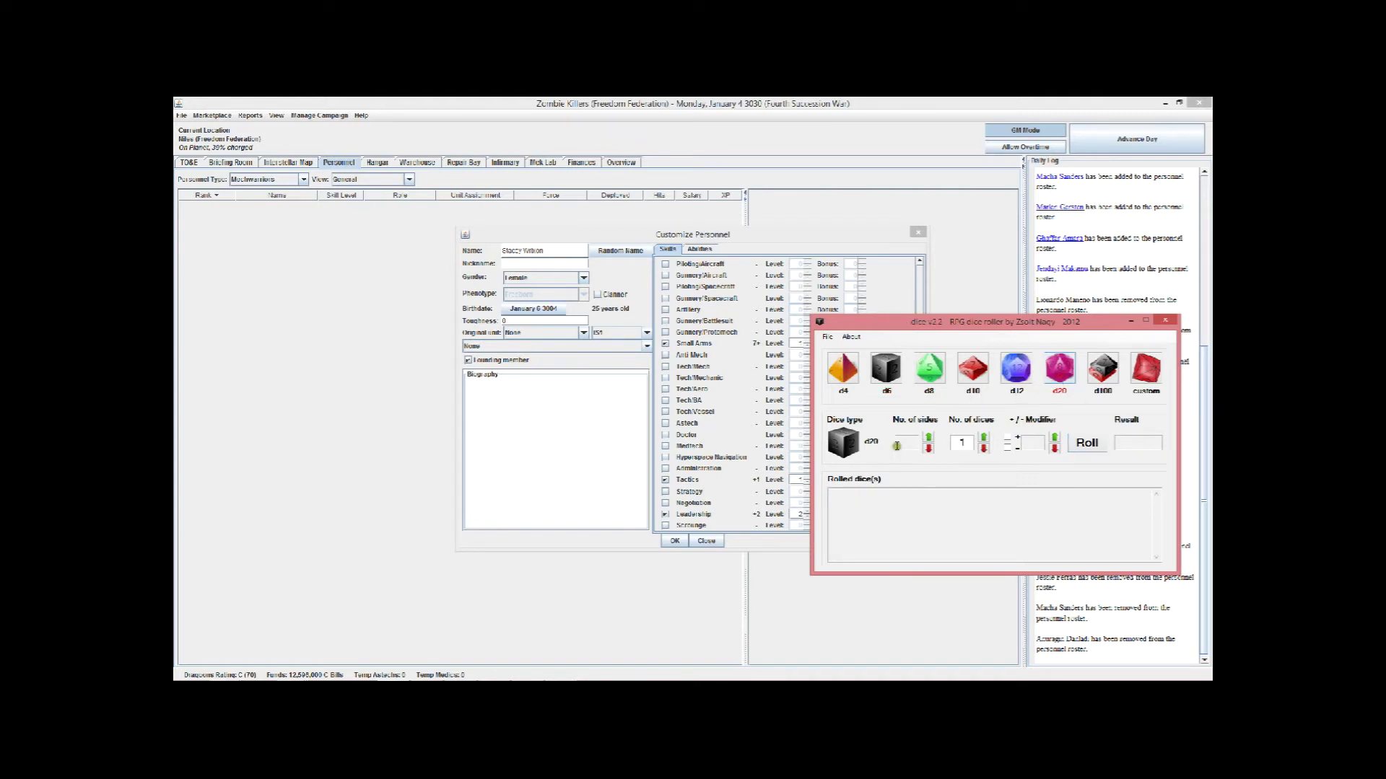
left_click(1086, 443)
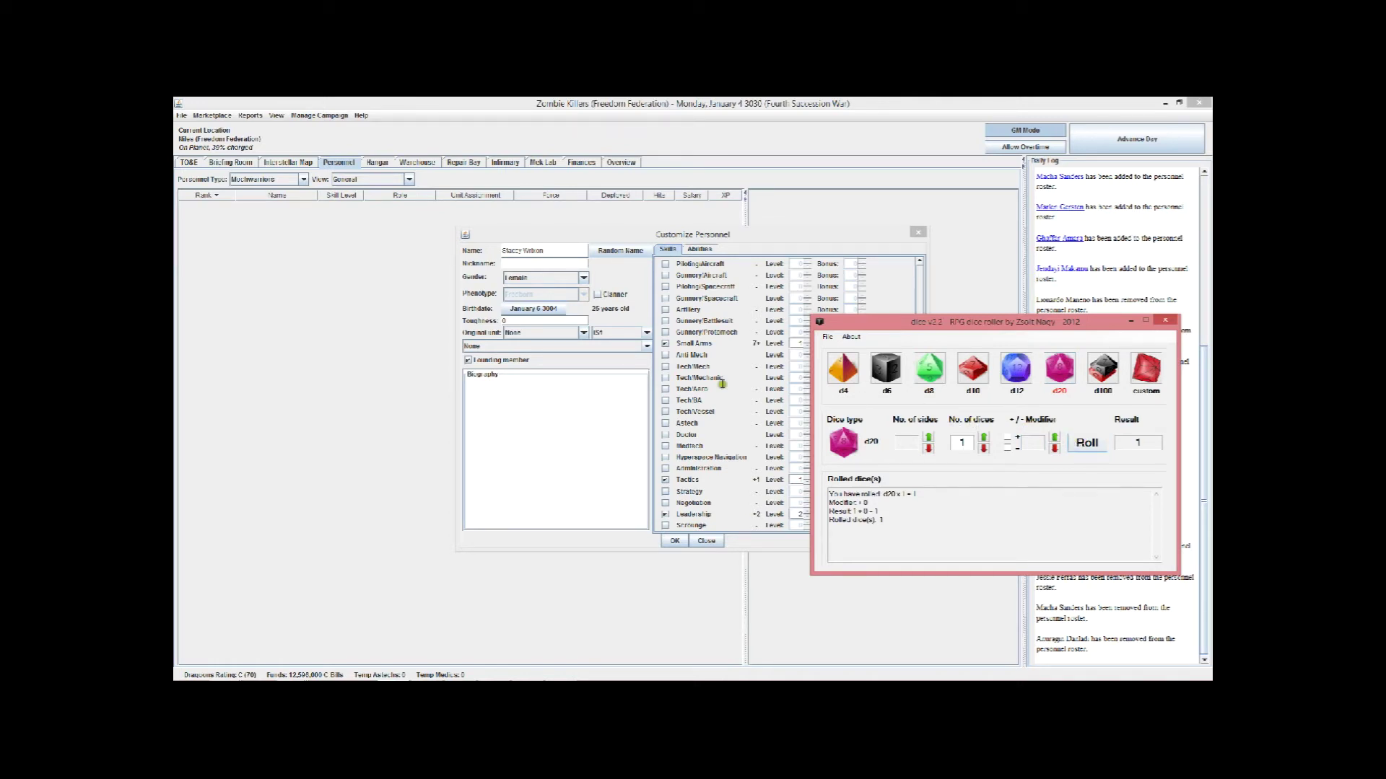
Enter "Periphery" as the Mechwarrior's biography, save the statistics, and set the rank to Lieutenant Colonel
left_click(556, 399)
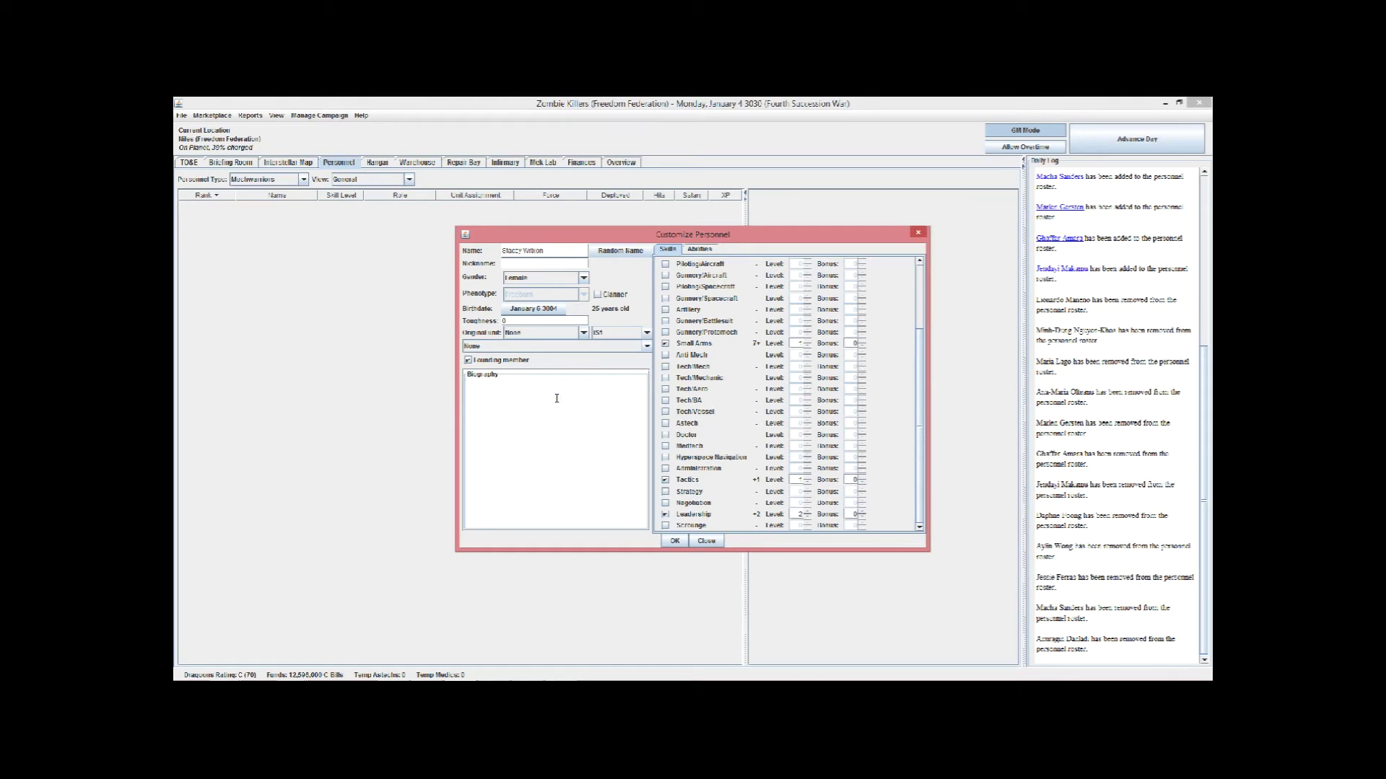
type("Periphery")
left_click(672, 540)
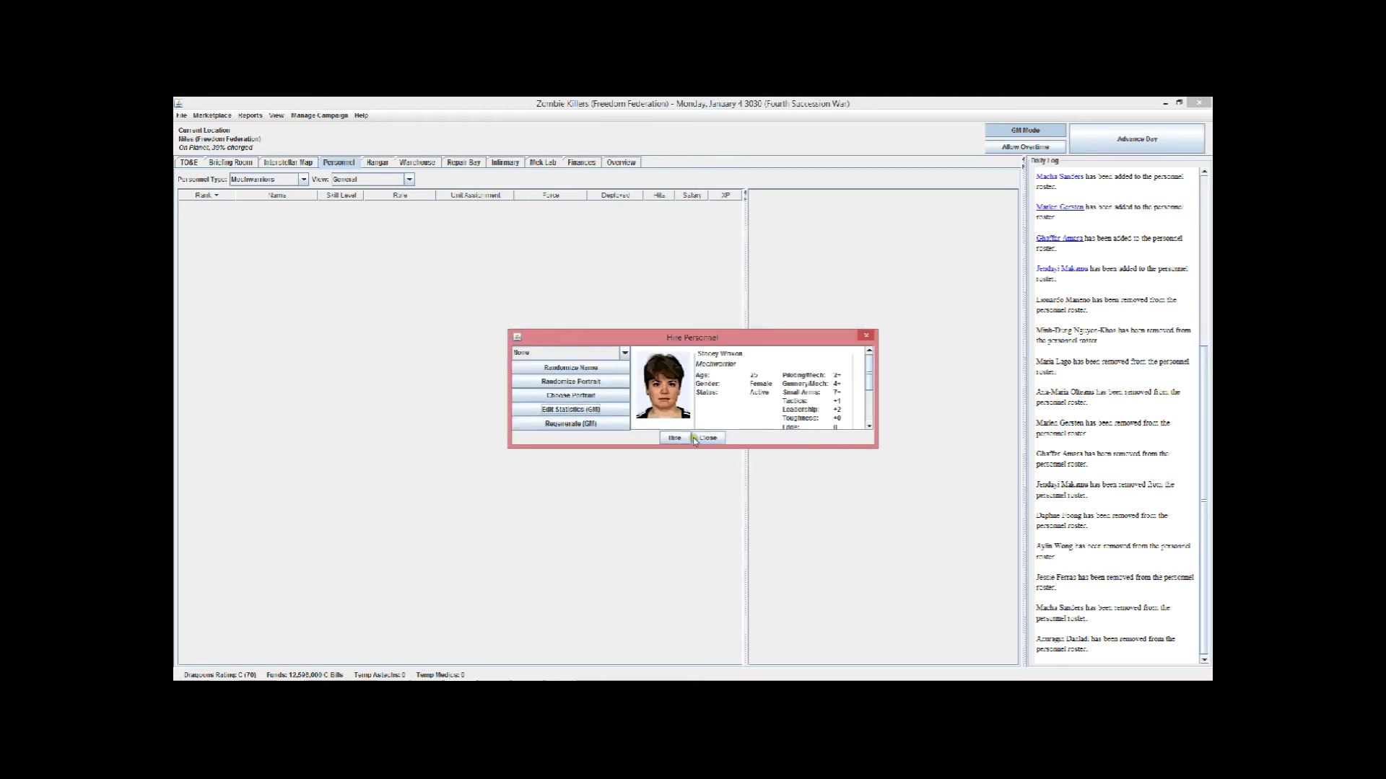
left_click_drag(626, 371, 643, 433)
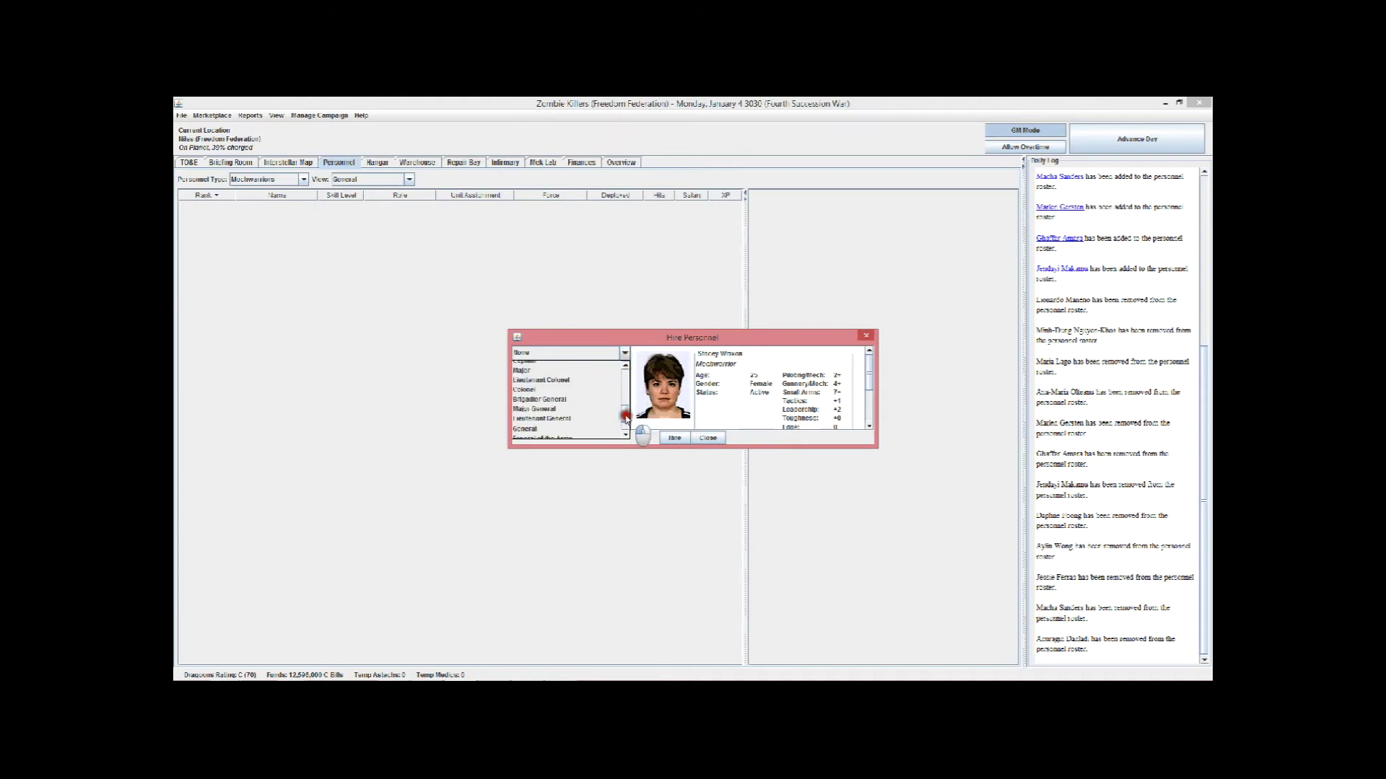
left_click(567, 384)
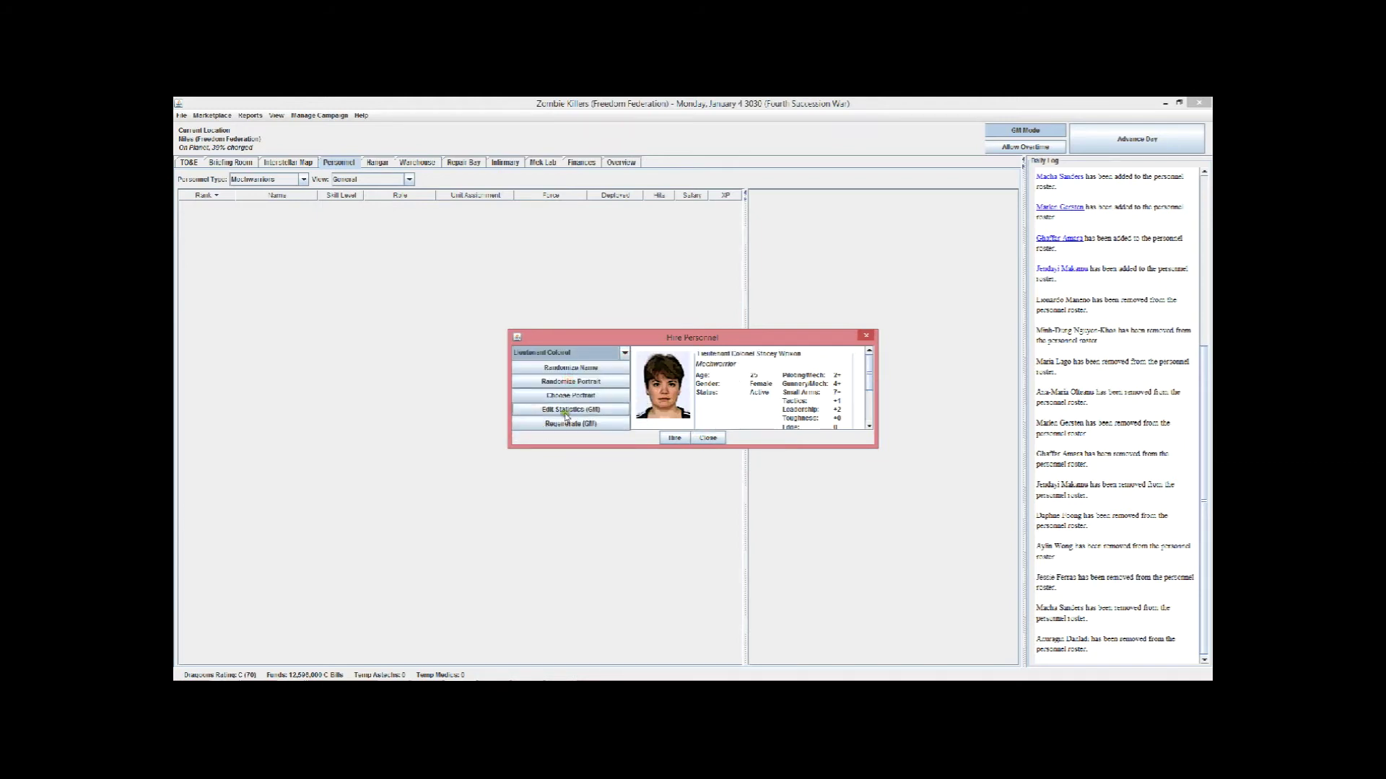
Hire the Lieutenant Colonel, then edit the next Mechwarrior candidate's statistics and raise Gunnery/Mech by one level
left_click(665, 438)
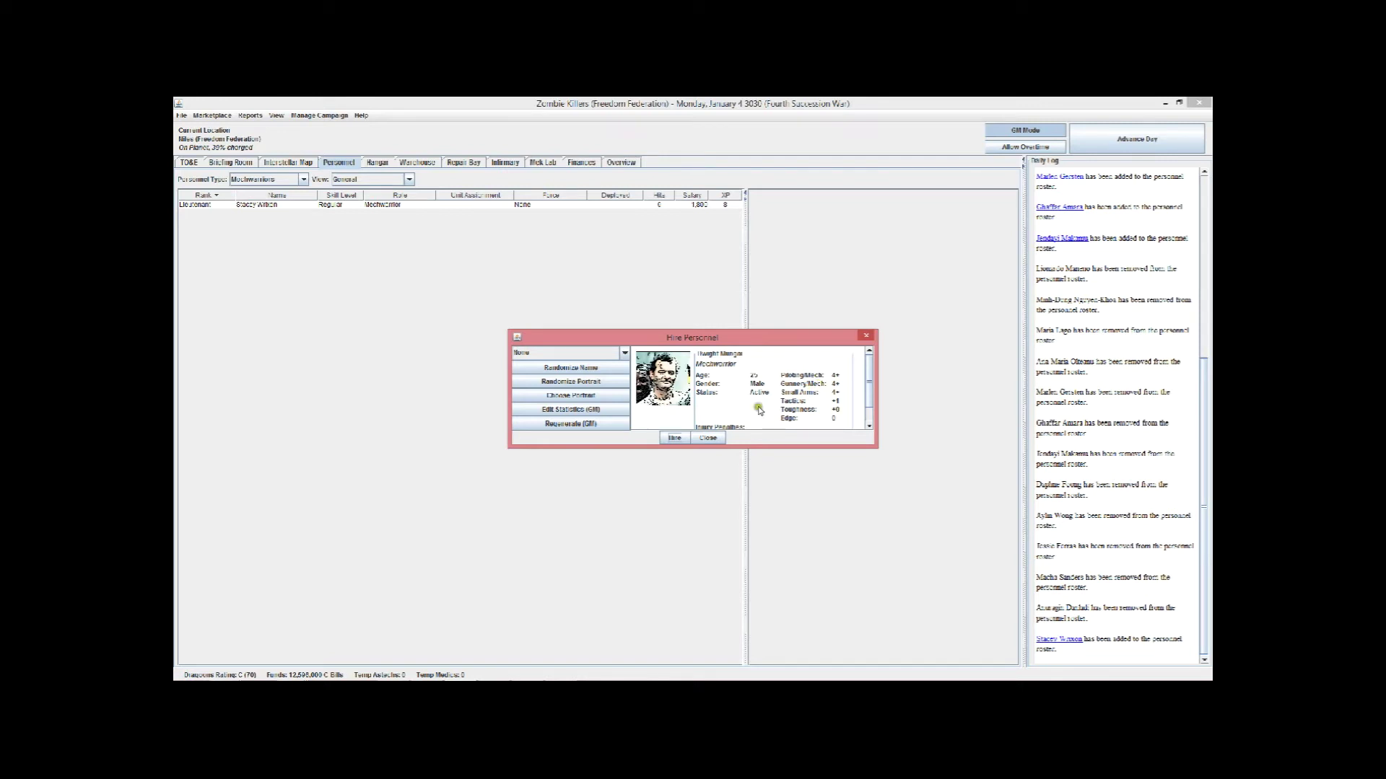
left_click(559, 410)
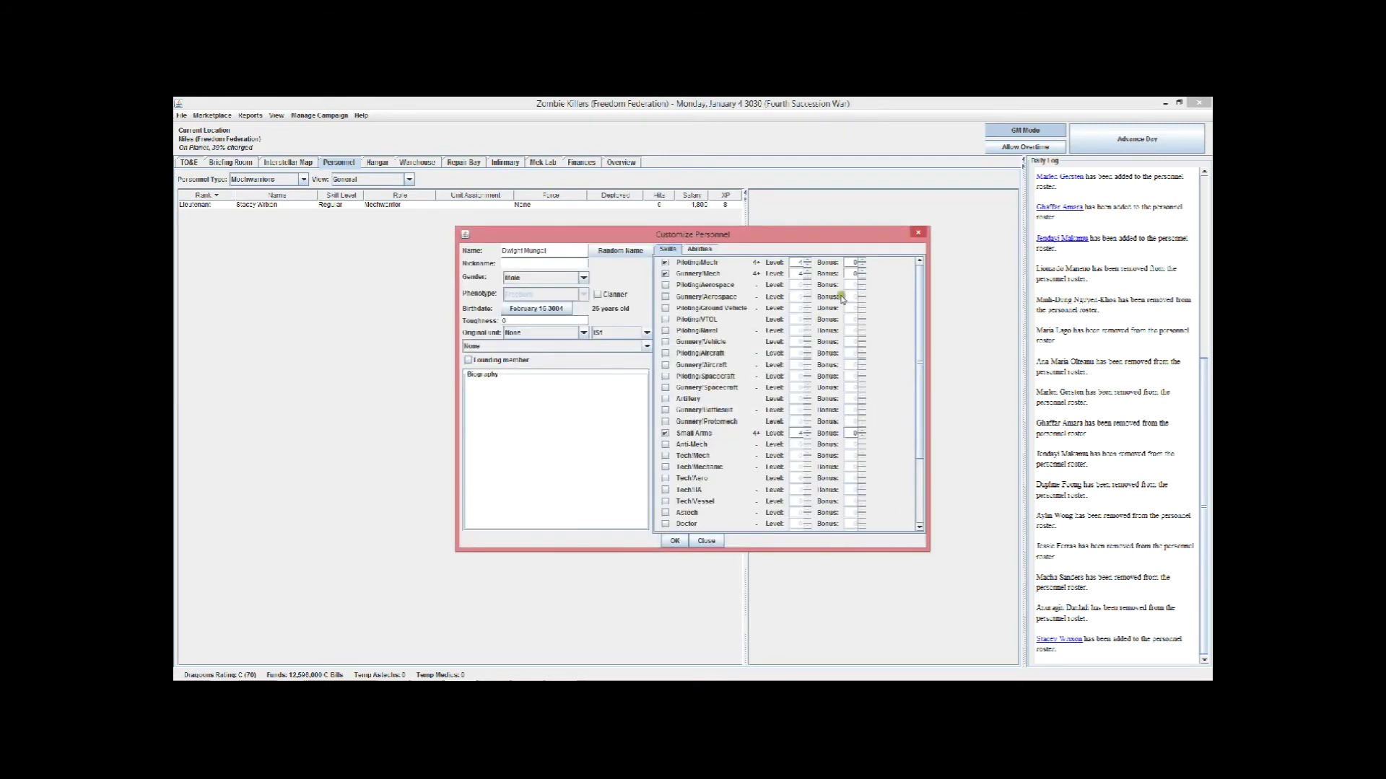
left_click(808, 271)
left_click_drag(920, 439, 911, 516)
left_click(911, 512)
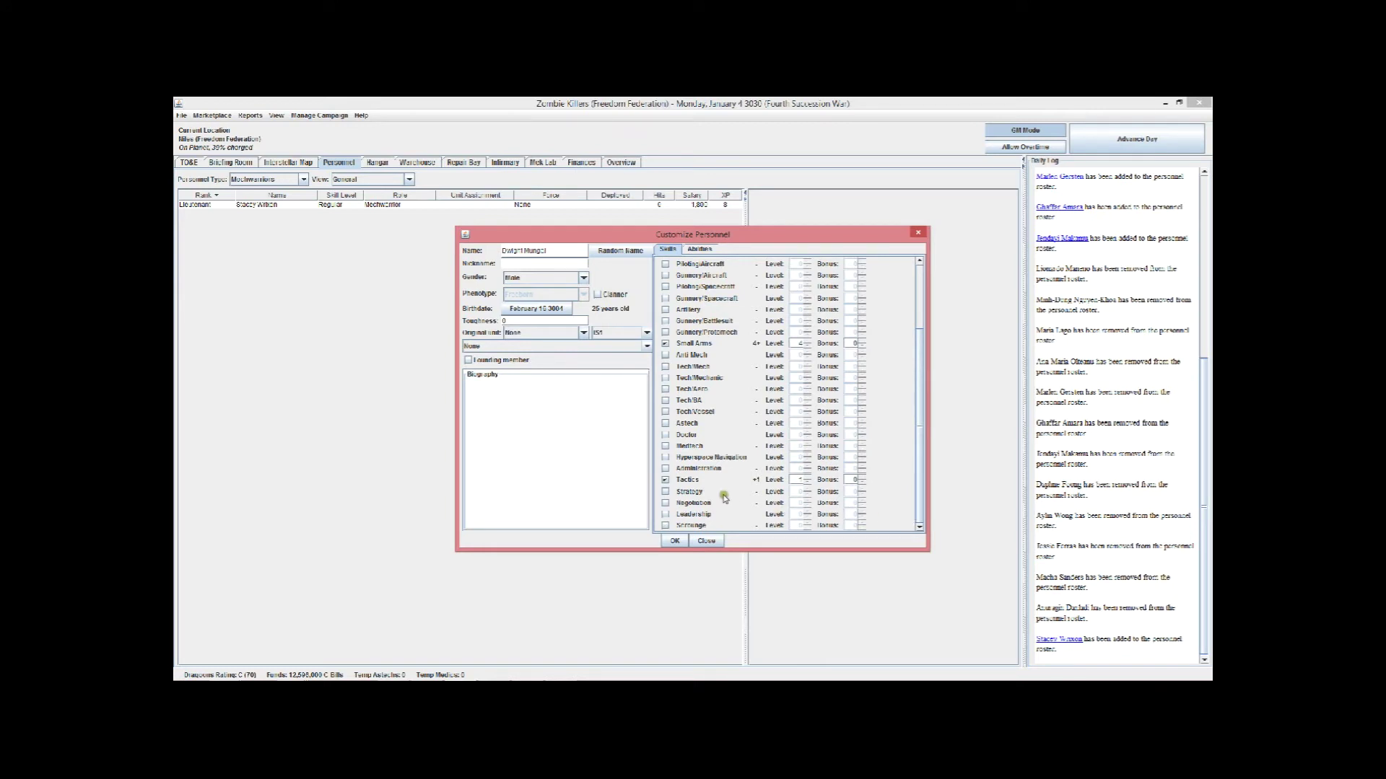
Give this Mechwarrior the Leadership skill at level 1, mark the character as a founding member, and save the statistics
left_click(673, 495)
left_click(665, 514)
left_click(807, 512)
left_click(469, 360)
left_click(675, 542)
Set the second Mechwarrior's rank to Captain and hire the character
left_click(624, 352)
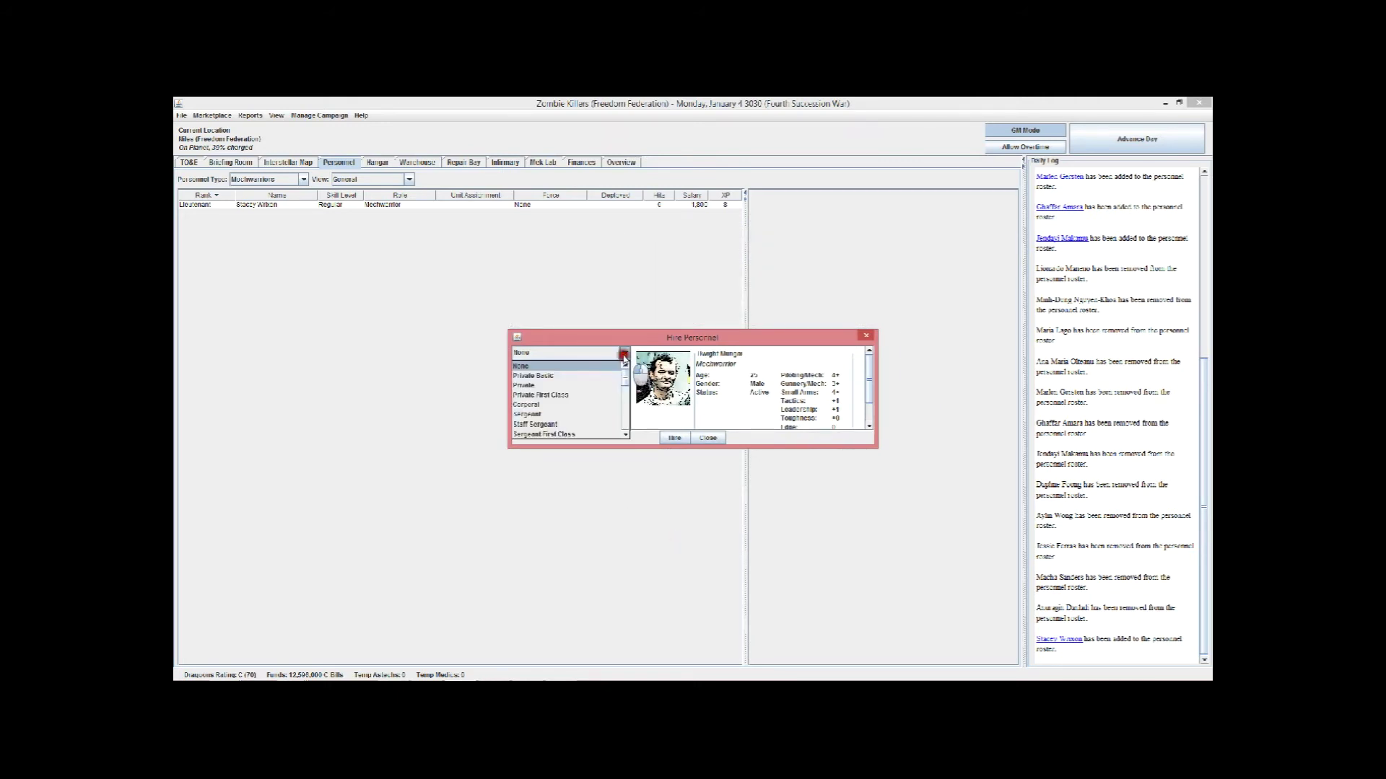
left_click_drag(625, 371, 625, 409)
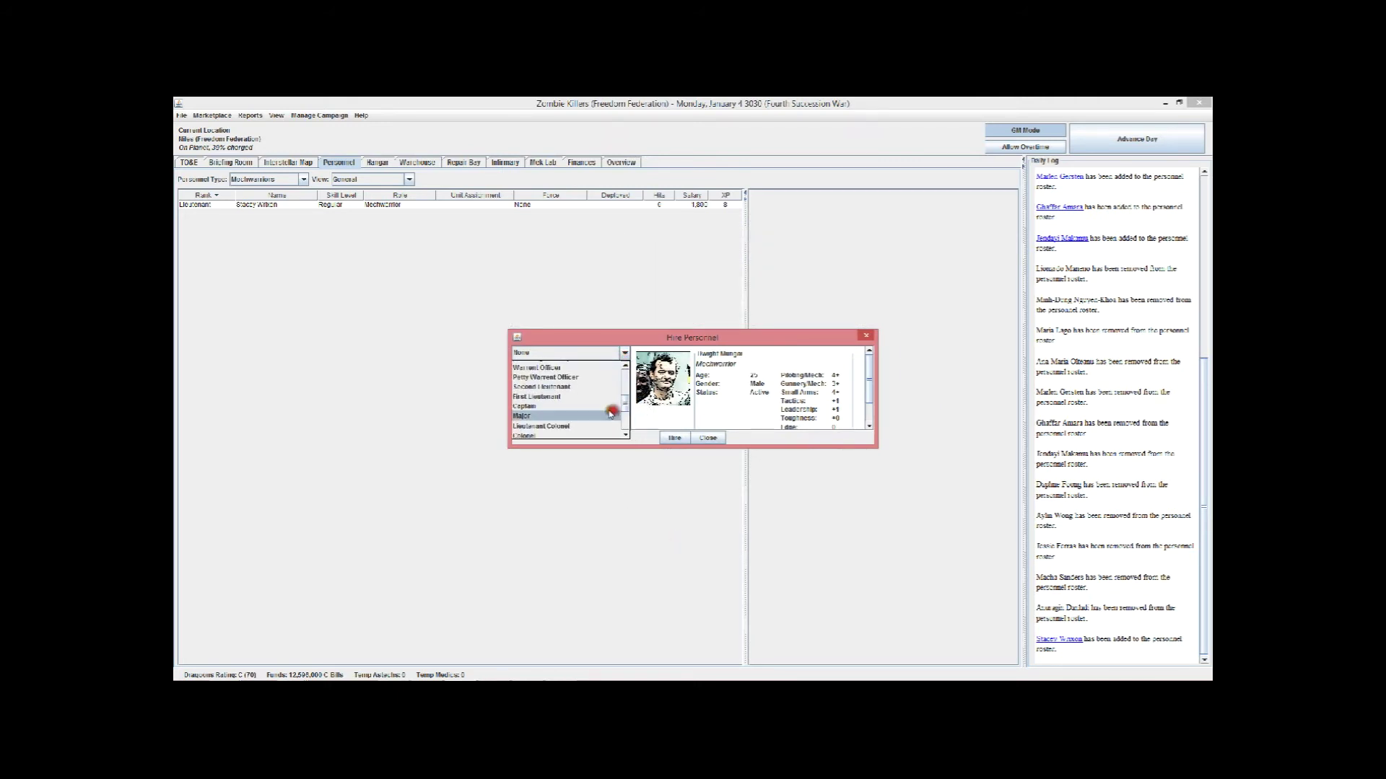
left_click(600, 406)
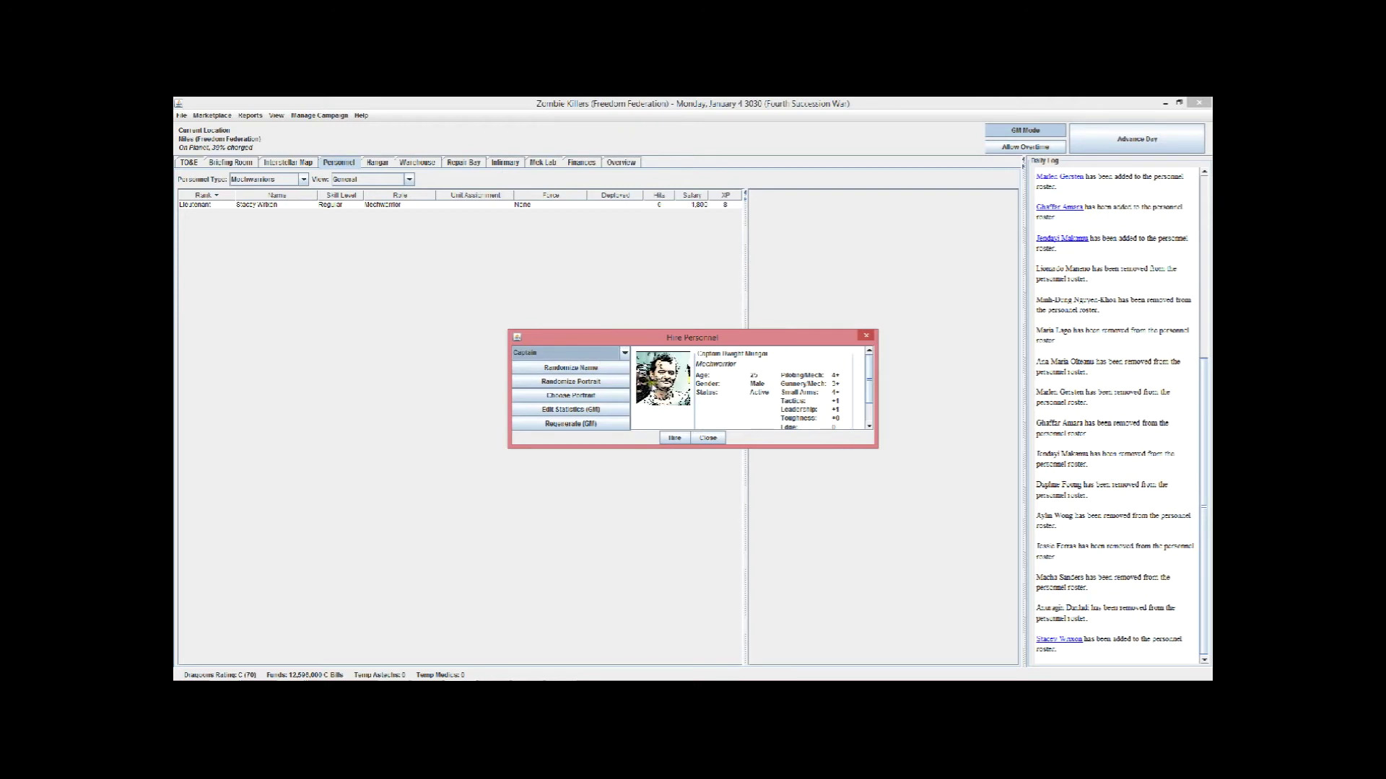
left_click(675, 437)
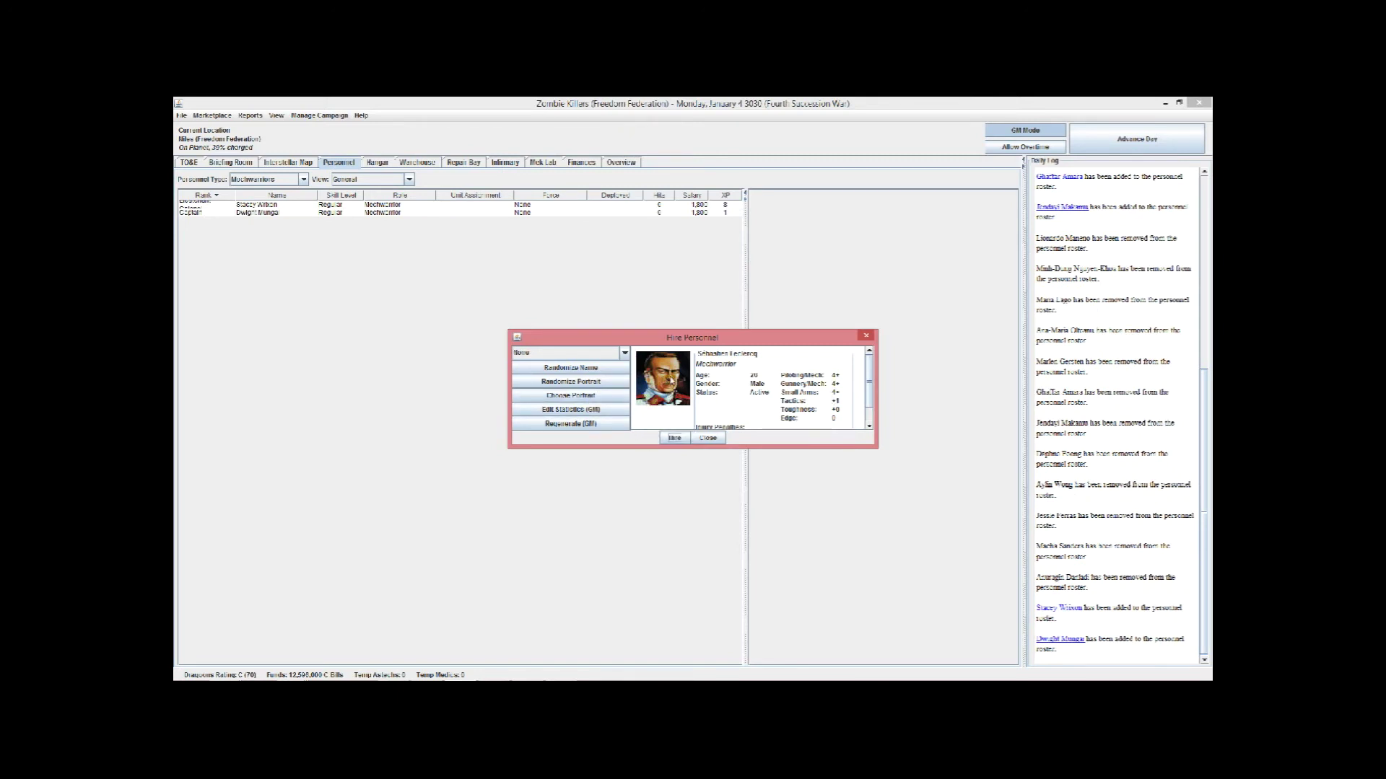
left_click(589, 384)
left_click(579, 384)
left_click(579, 383)
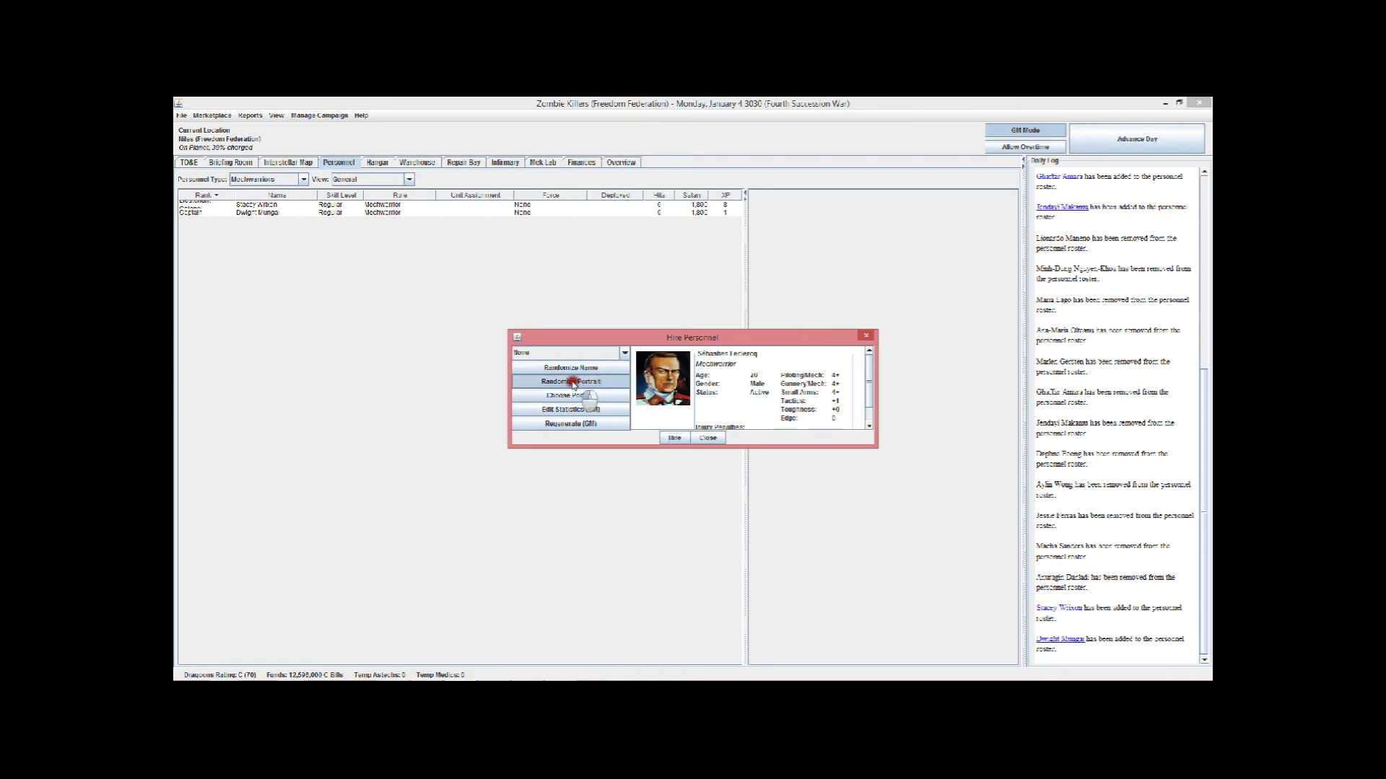
left_click(573, 387)
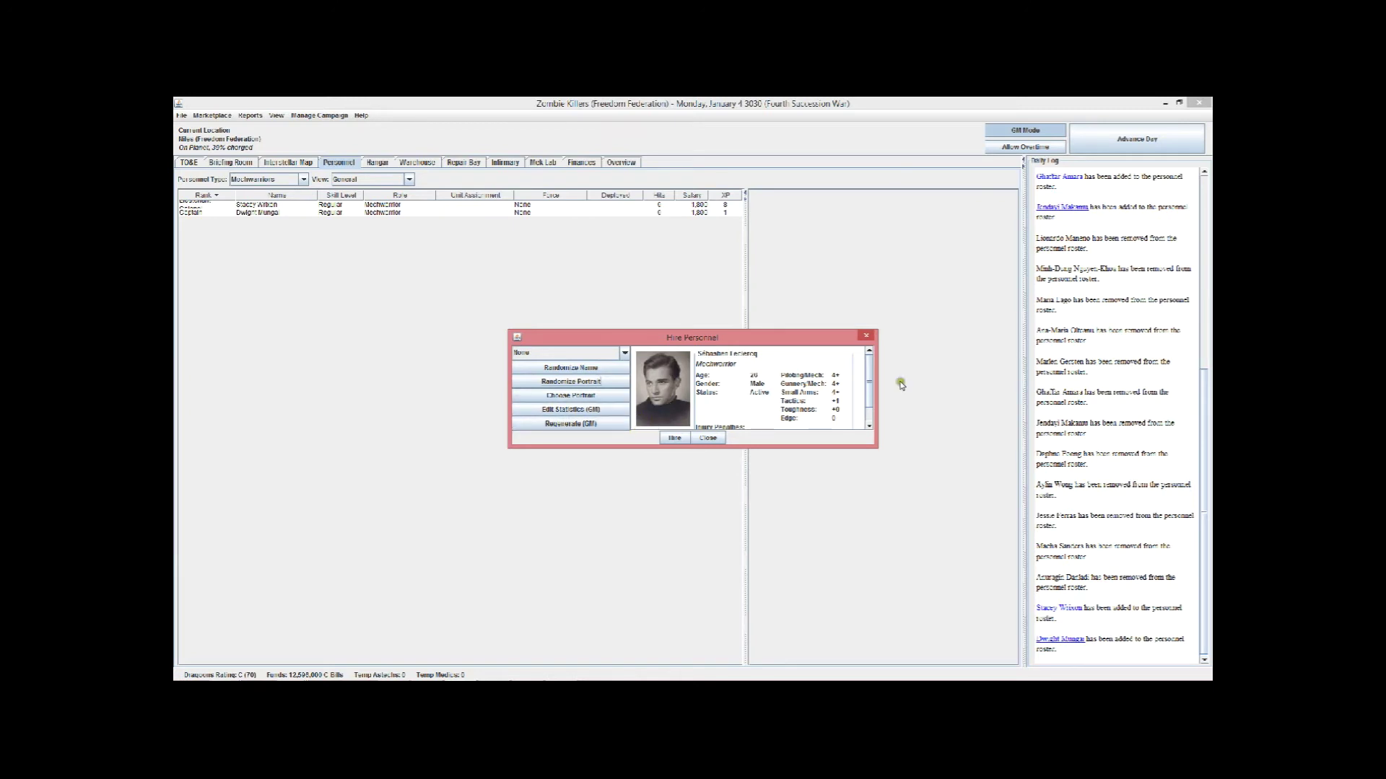
left_click(590, 411)
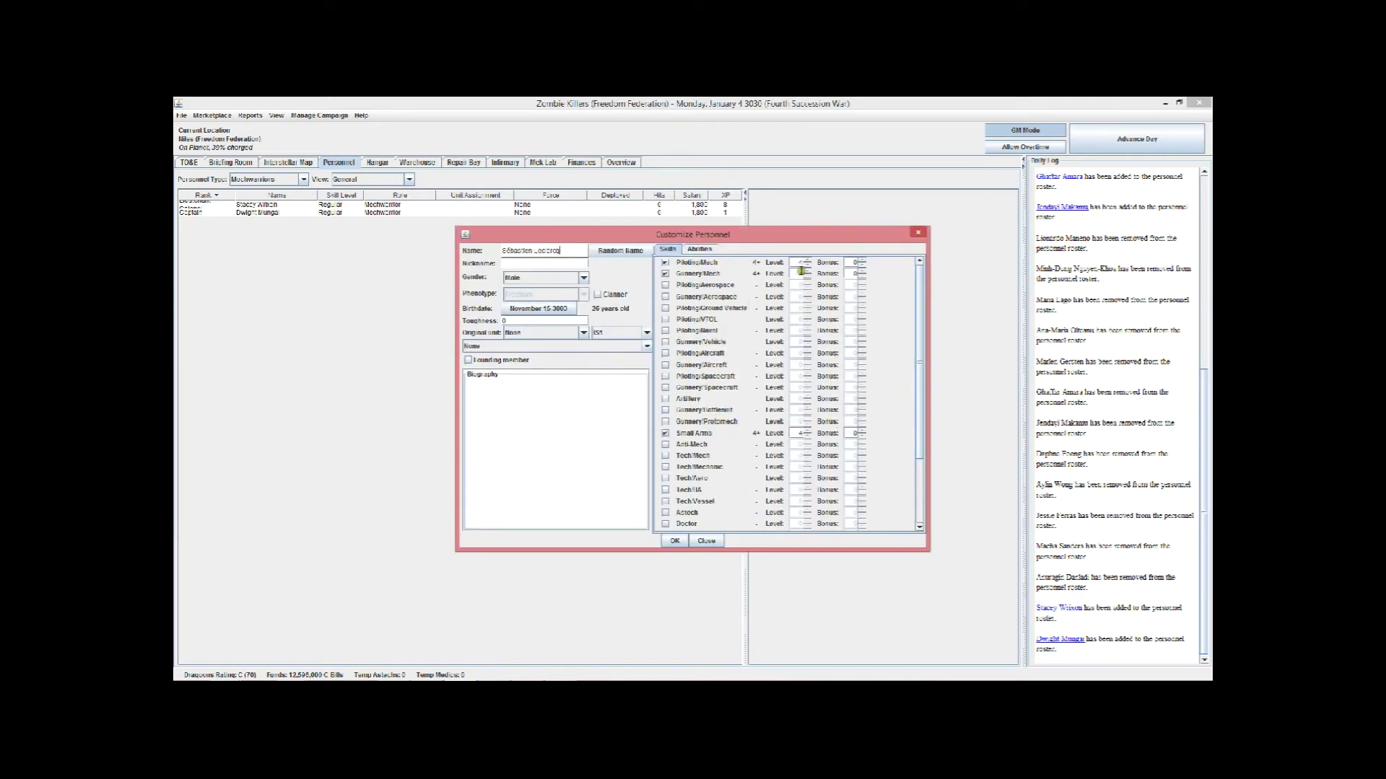
left_click(807, 269)
left_click_drag(916, 436, 880, 517)
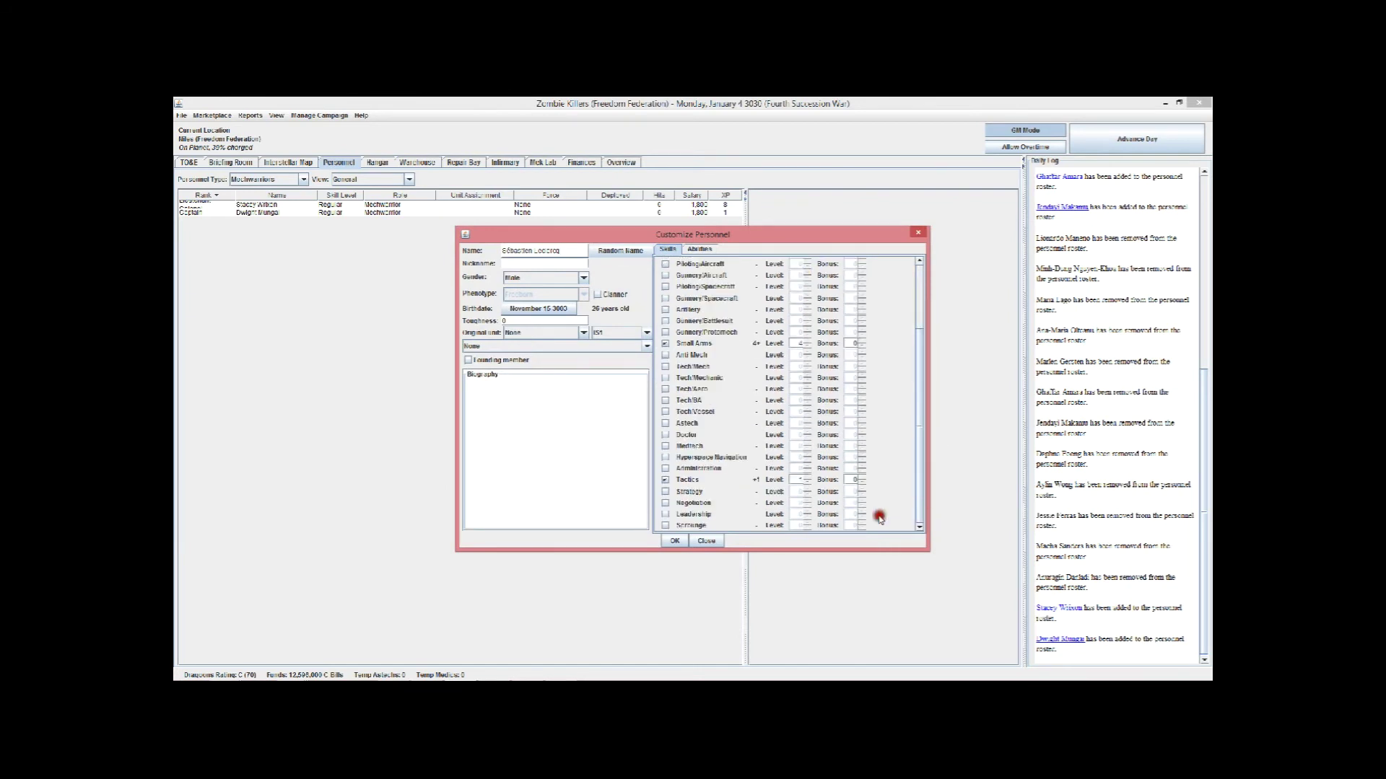
left_click(665, 513)
left_click(467, 359)
left_click(616, 250)
left_click(615, 250)
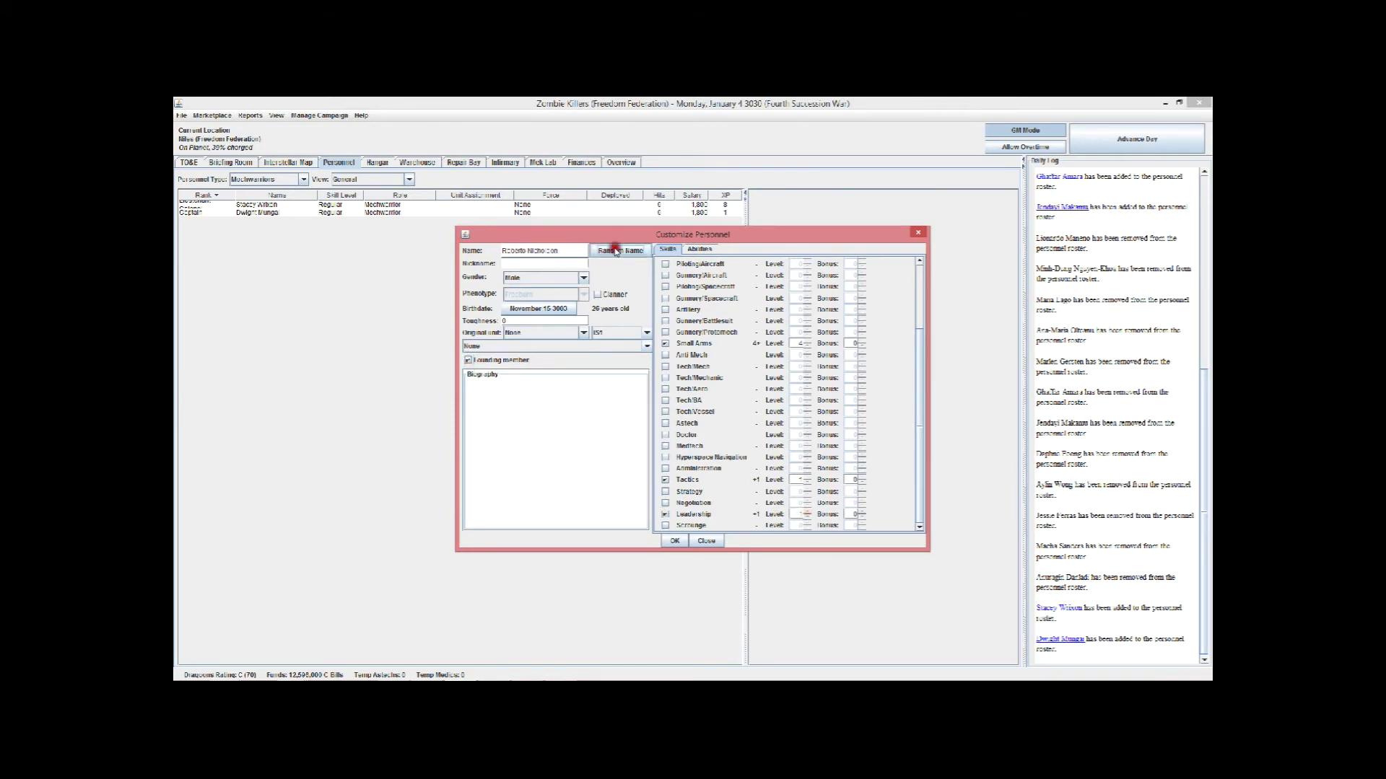
left_click(615, 250)
left_click(616, 249)
left_click(615, 250)
left_click(615, 250)
left_click(616, 250)
left_click(614, 251)
left_click(673, 542)
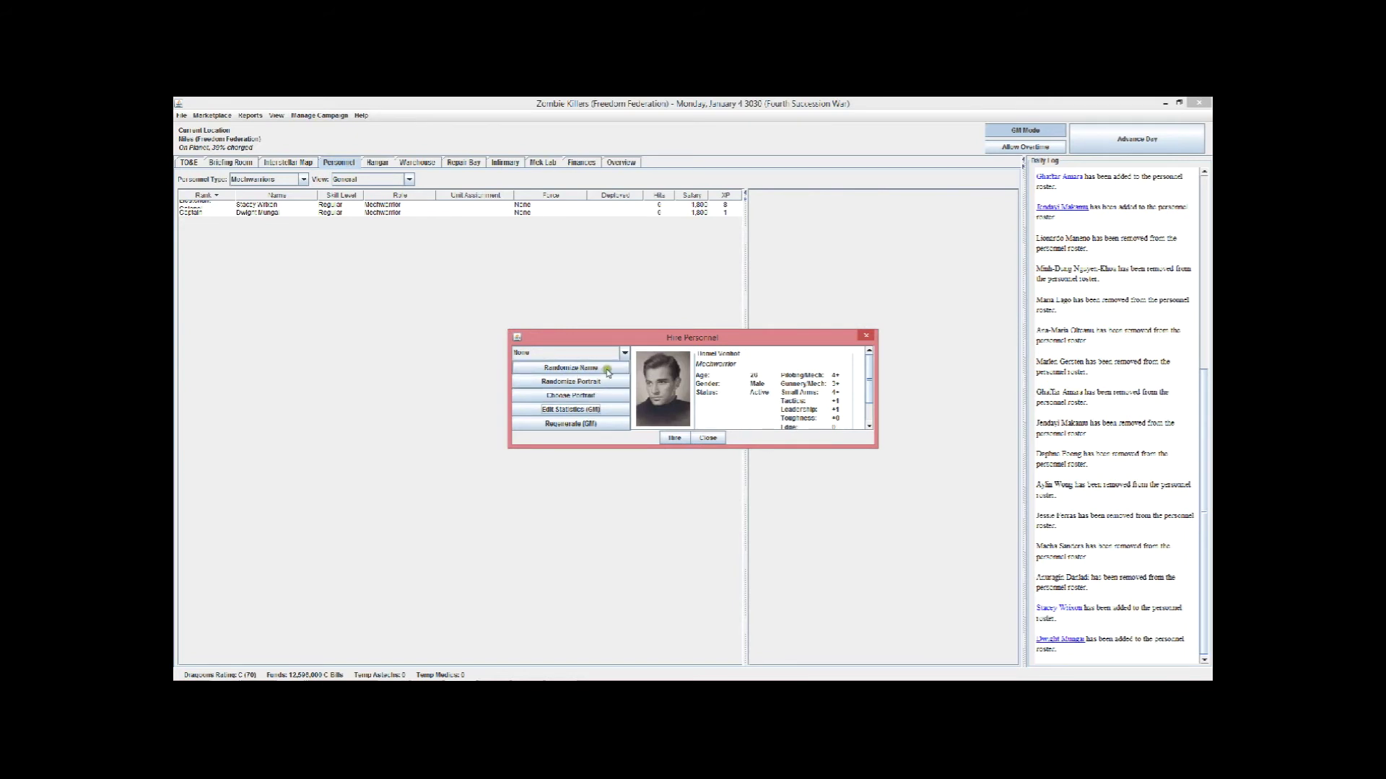
left_click(708, 438)
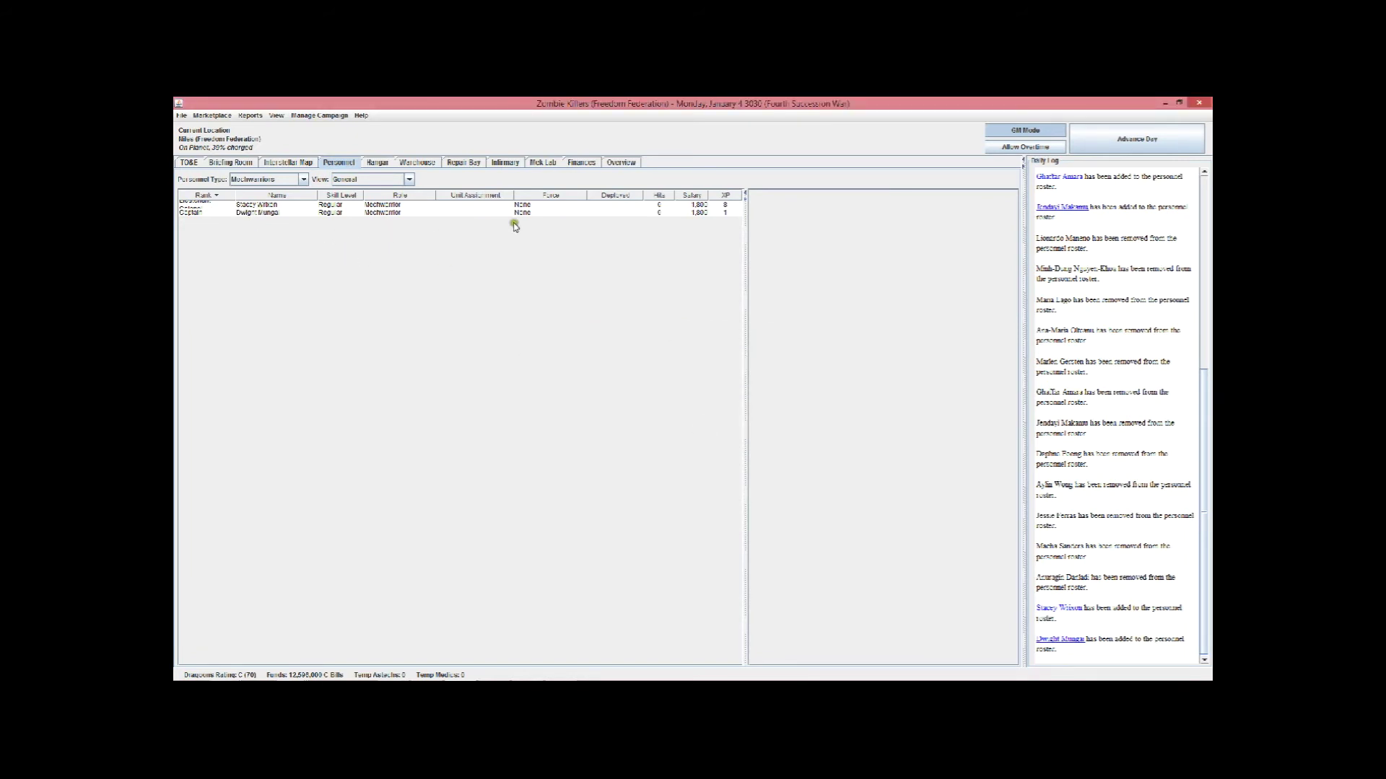
Review the records of both hired Mechwarriors, then switch to the RPG dice roller and roll a single d20
left_click(253, 205)
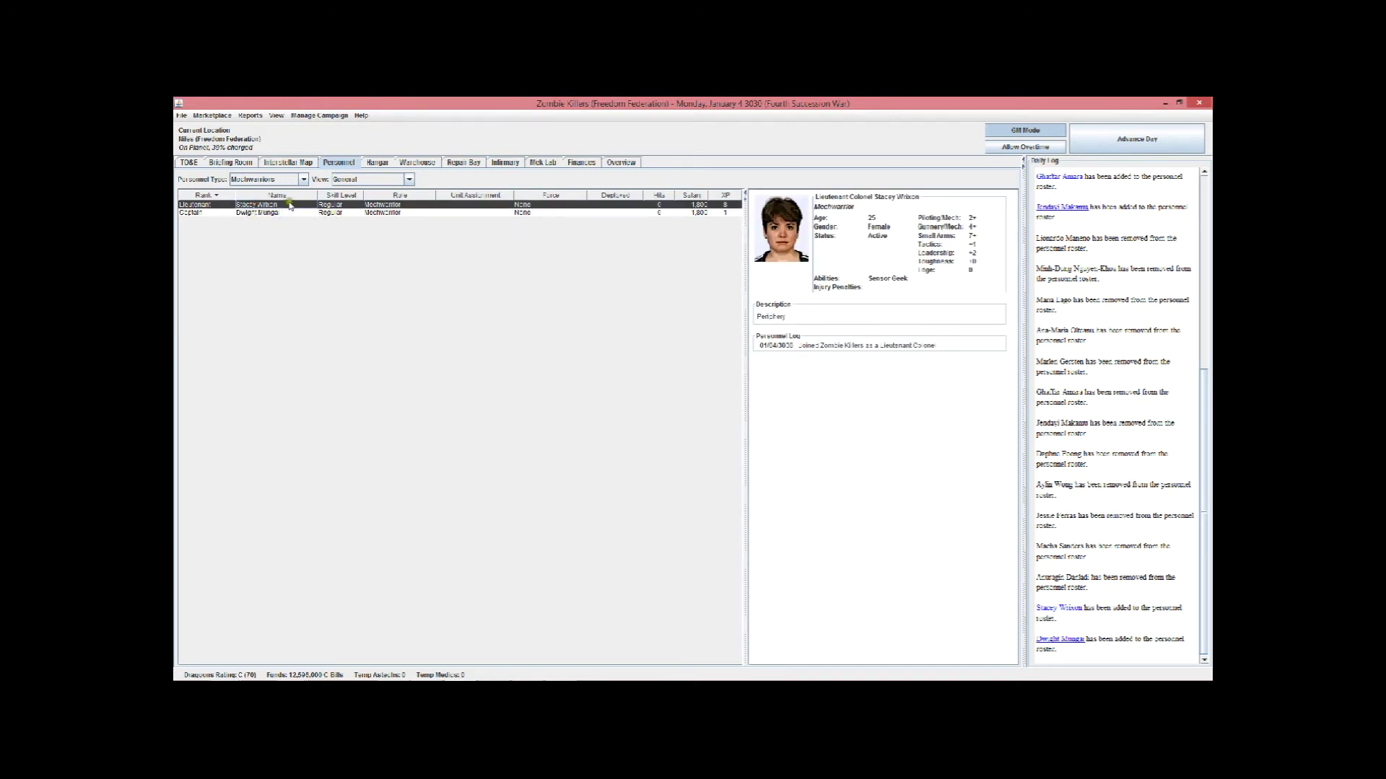
left_click(245, 213)
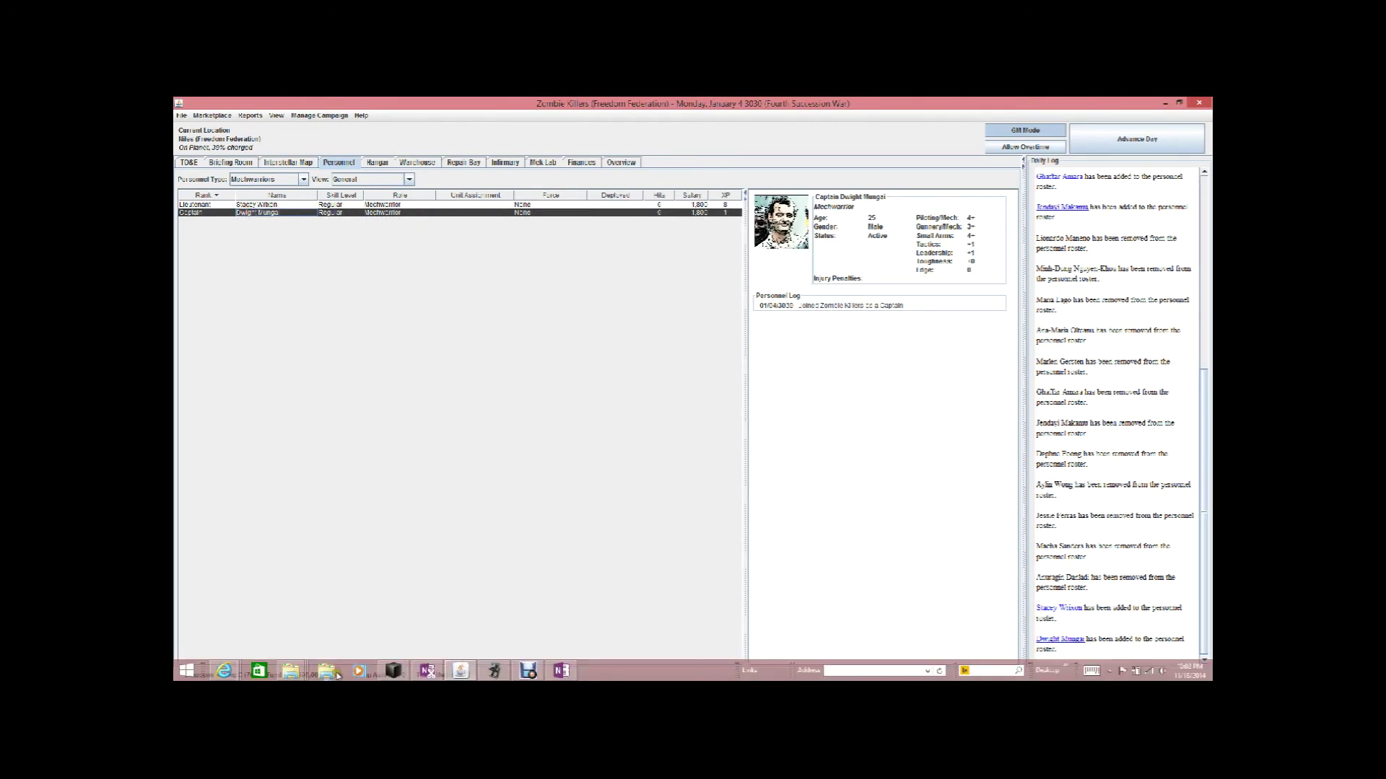
left_click(393, 672)
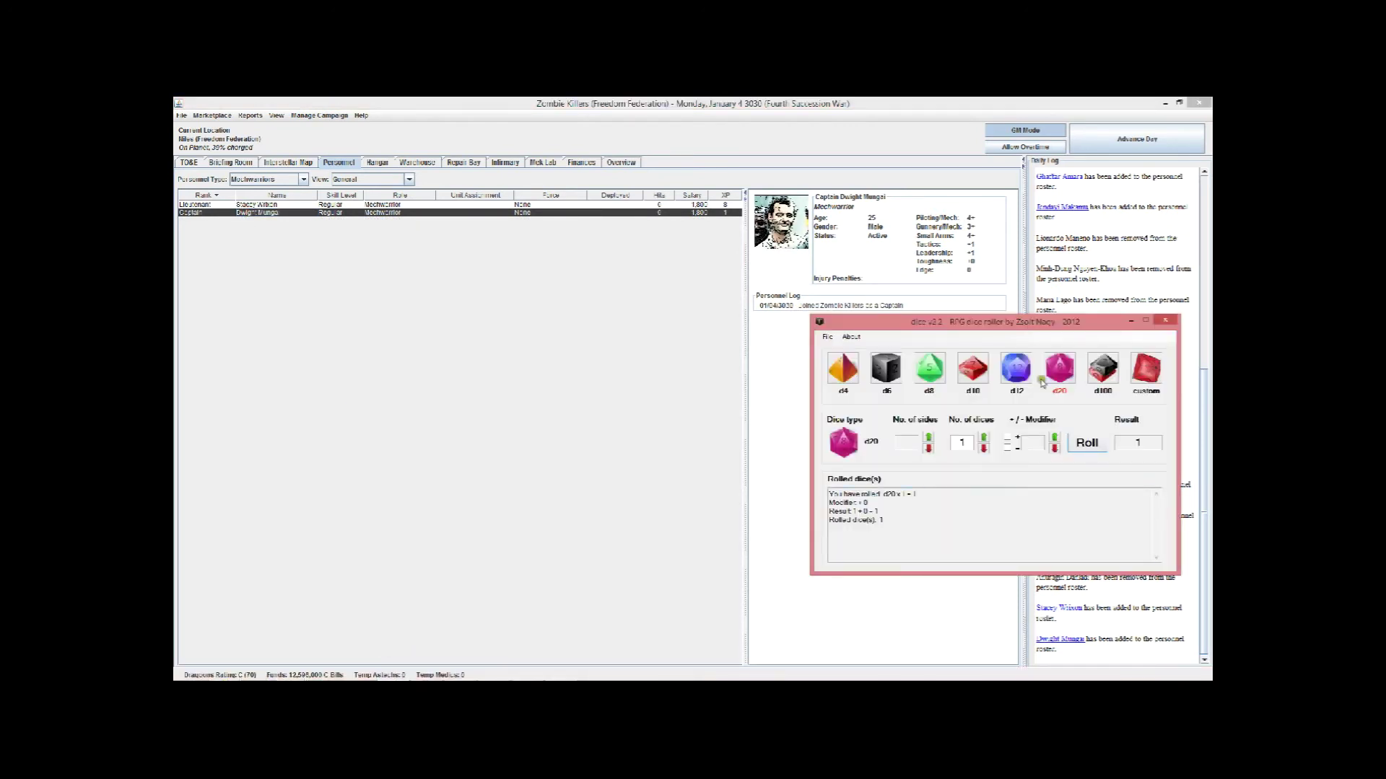
left_click(1087, 443)
Change the Captain's biography to "Periphery"
right_click(276, 216)
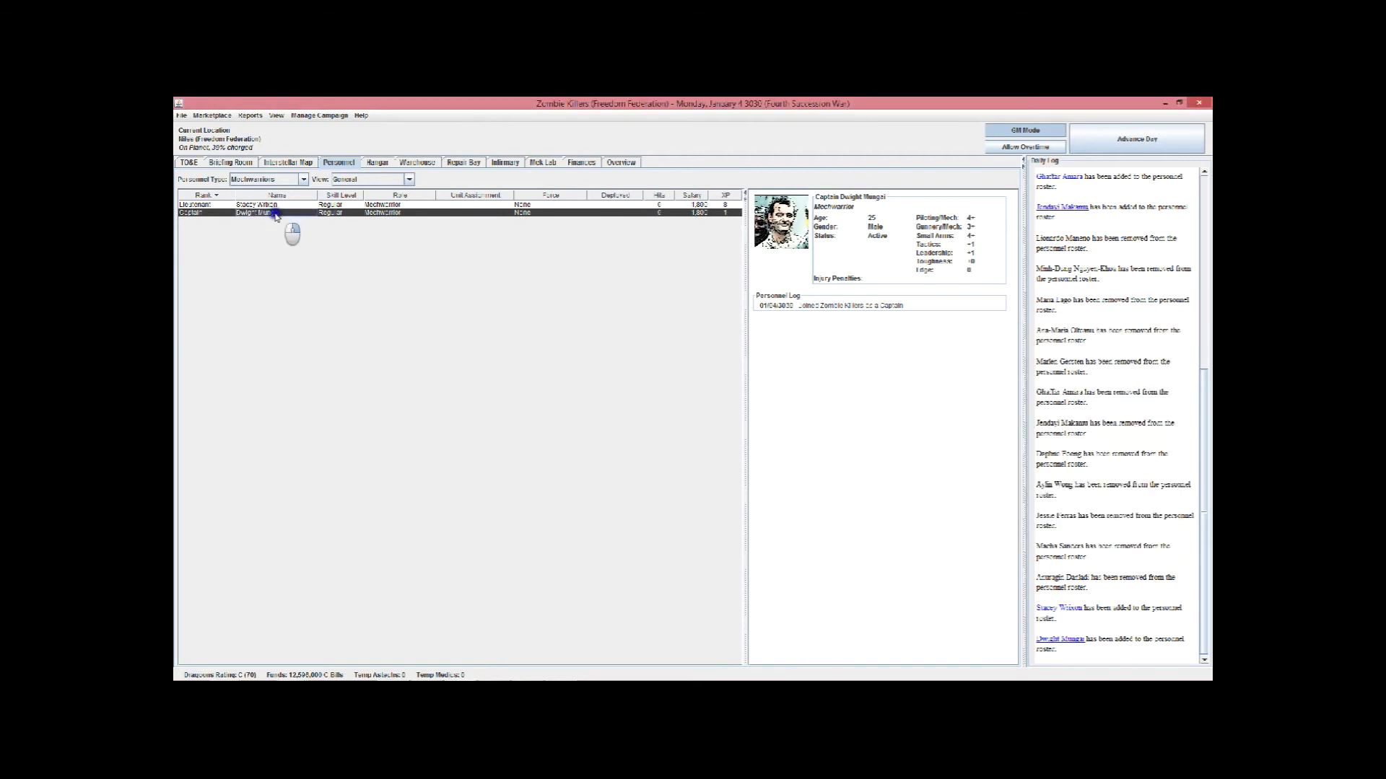
mouse_move(337, 349)
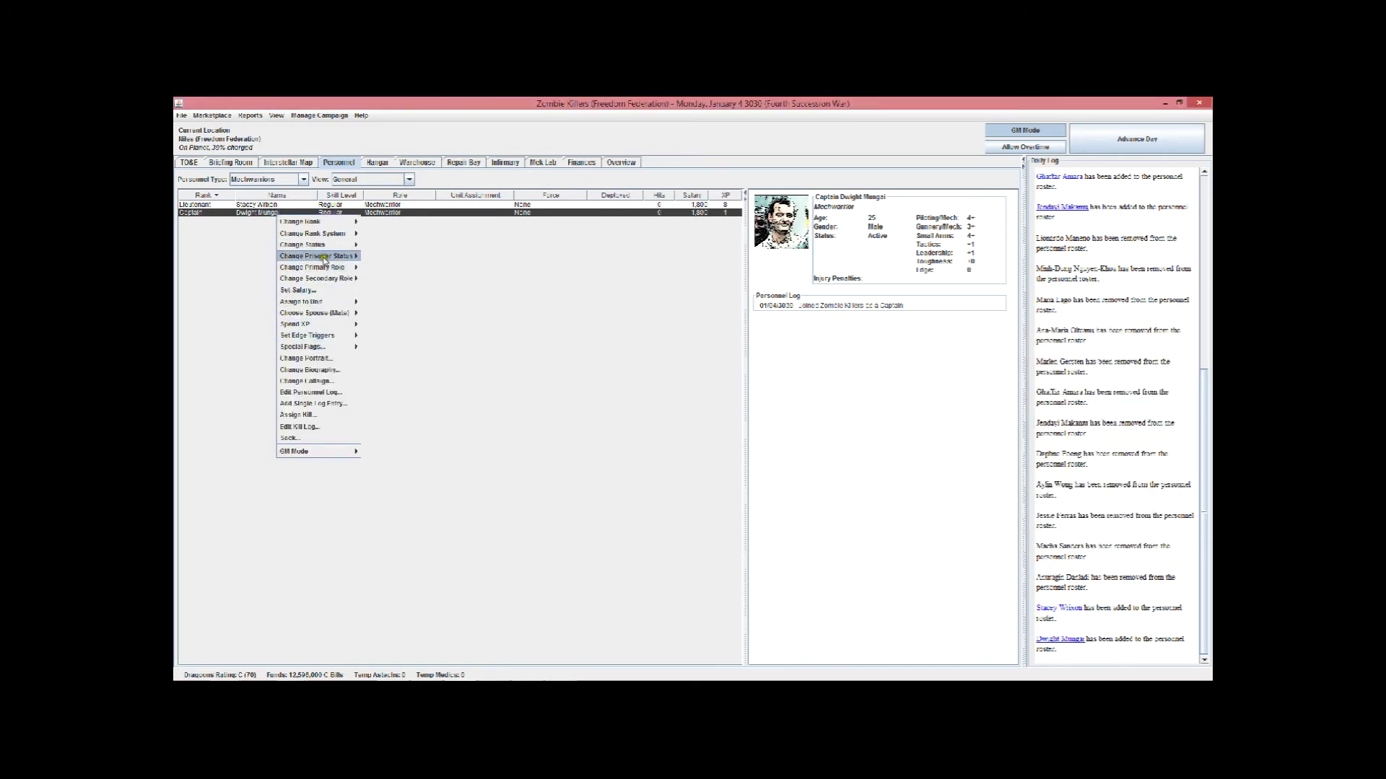
left_click(330, 370)
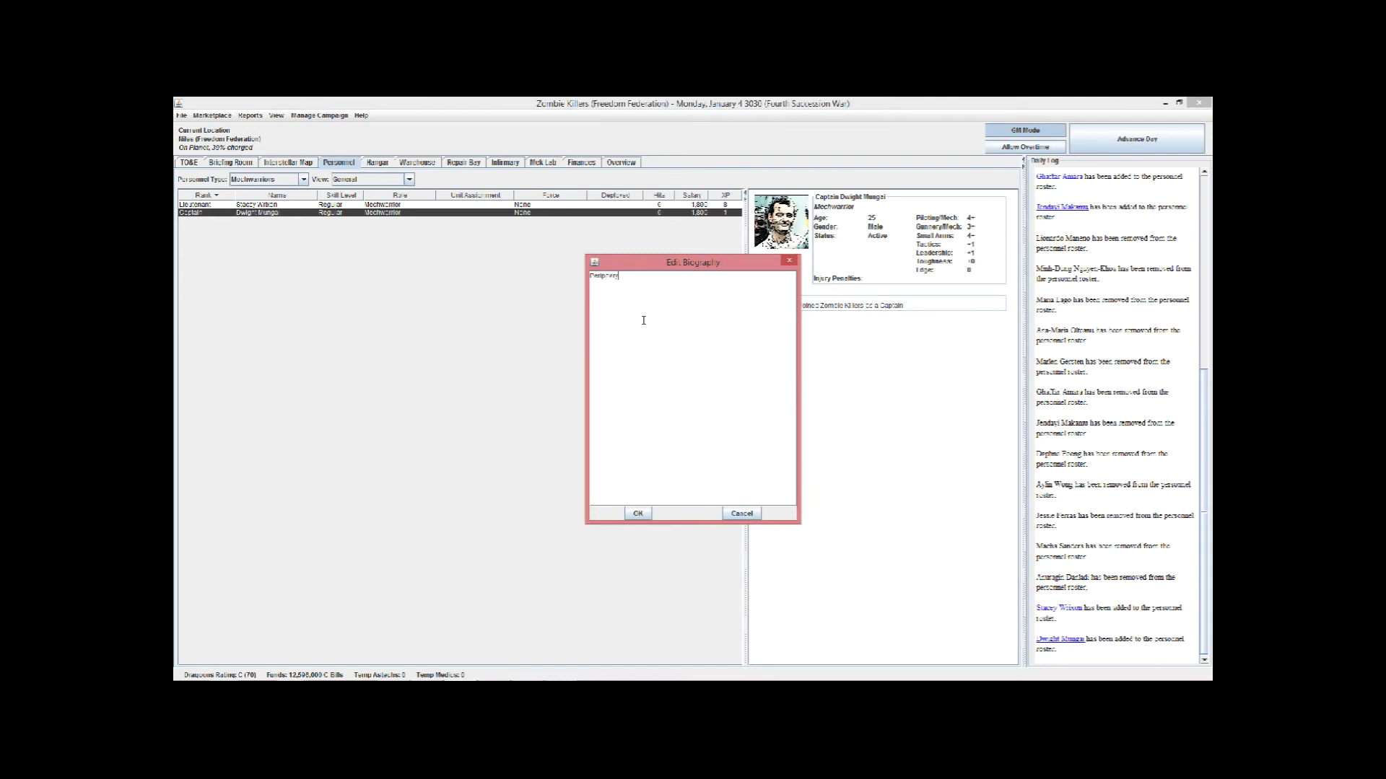
type("Periphery")
left_click(635, 513)
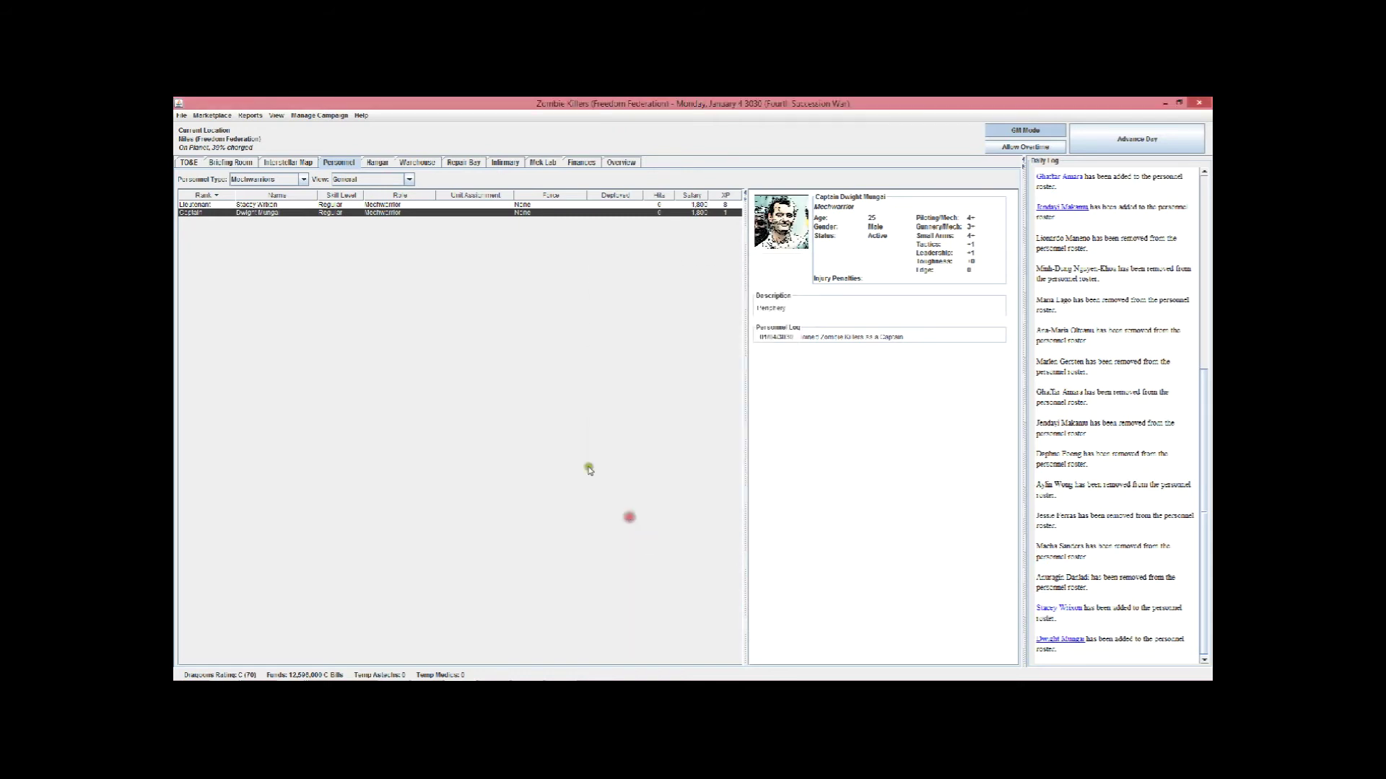
Start hiring another Mechwarrior, move the hiring dialog over the roster, and regenerate the candidate several times
left_click(212, 116)
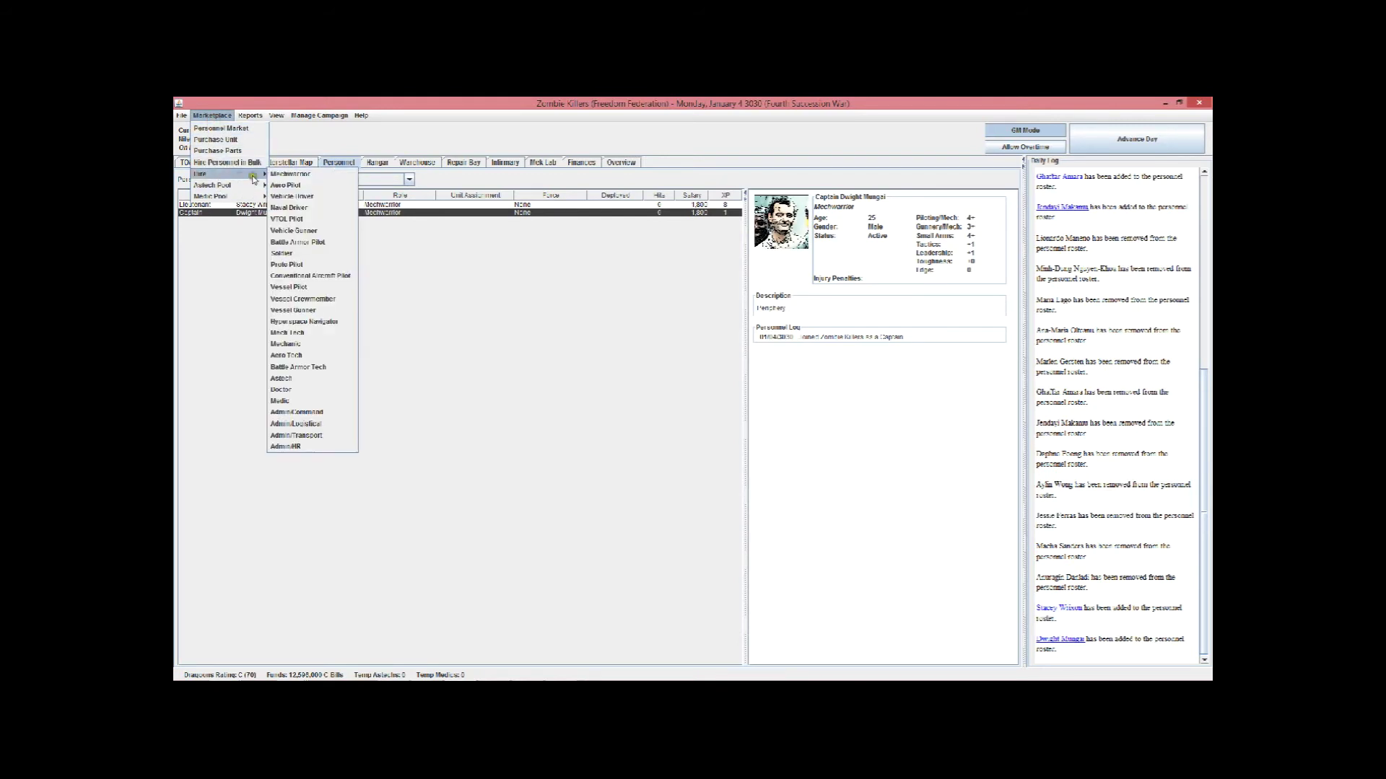
mouse_move(219, 174)
key("Return")
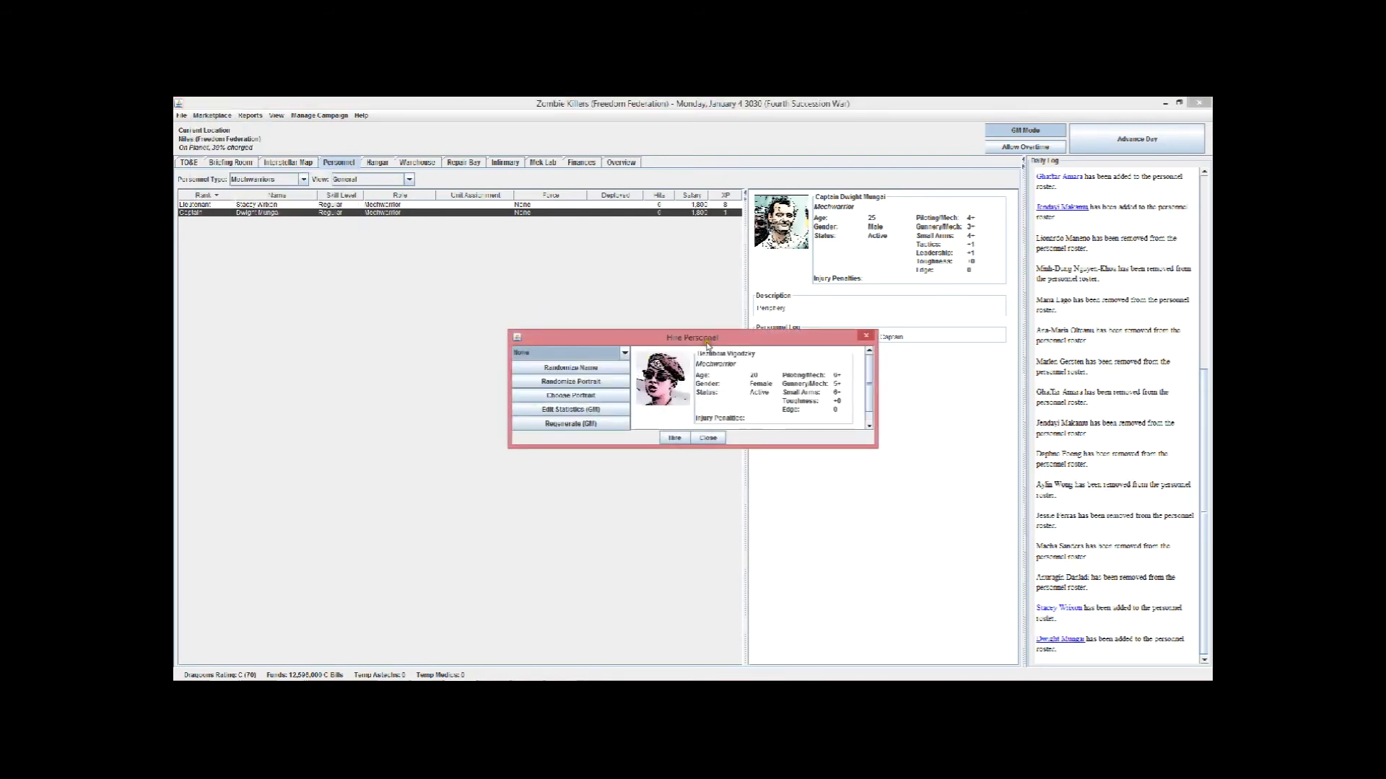
left_click_drag(707, 340, 568, 281)
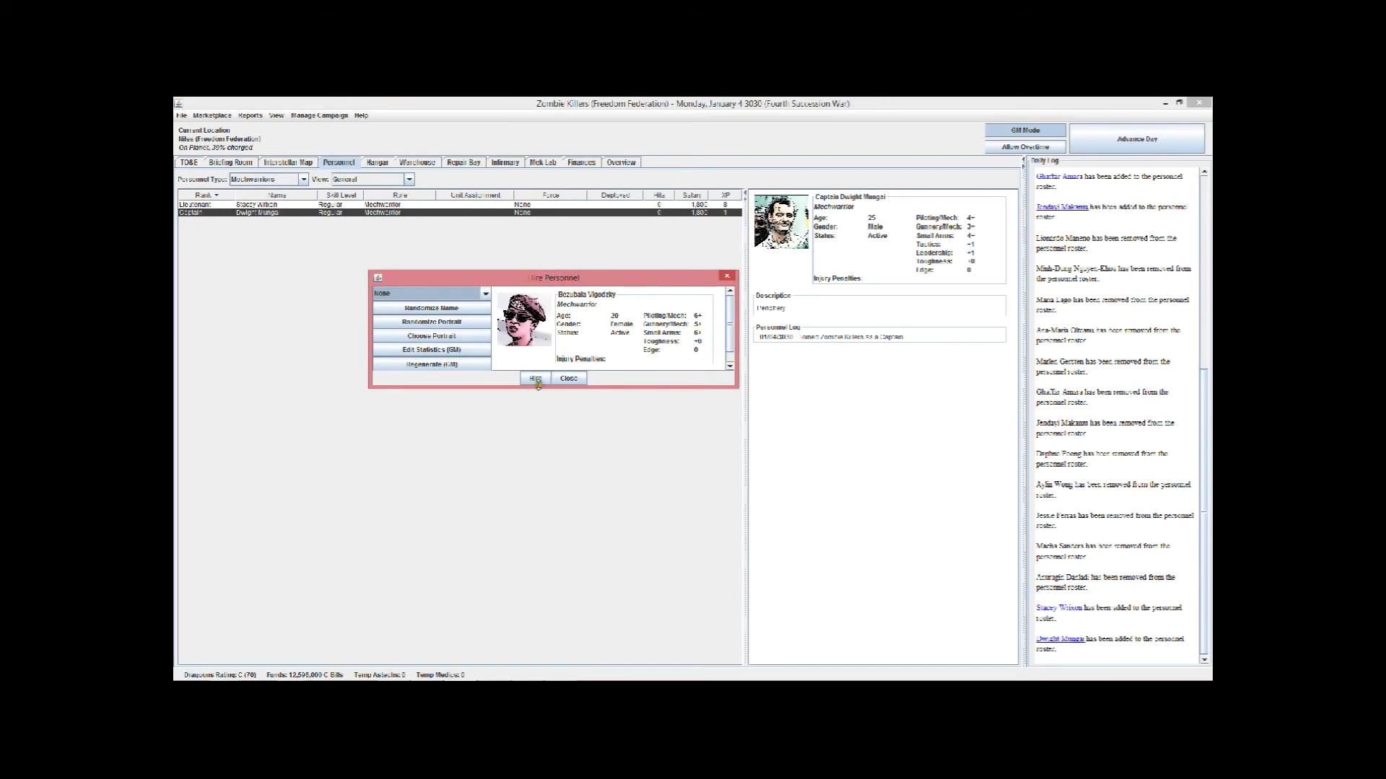
left_click(410, 365)
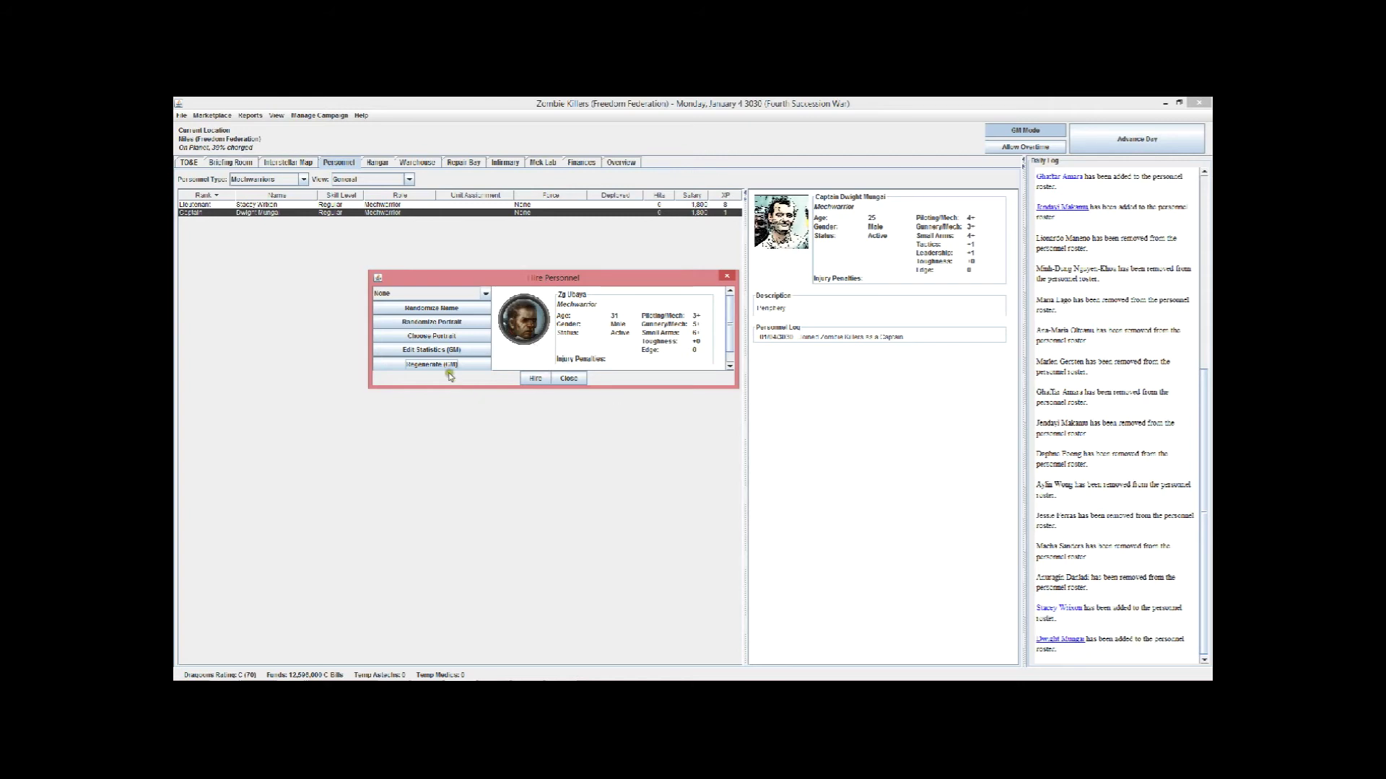
left_click(400, 367)
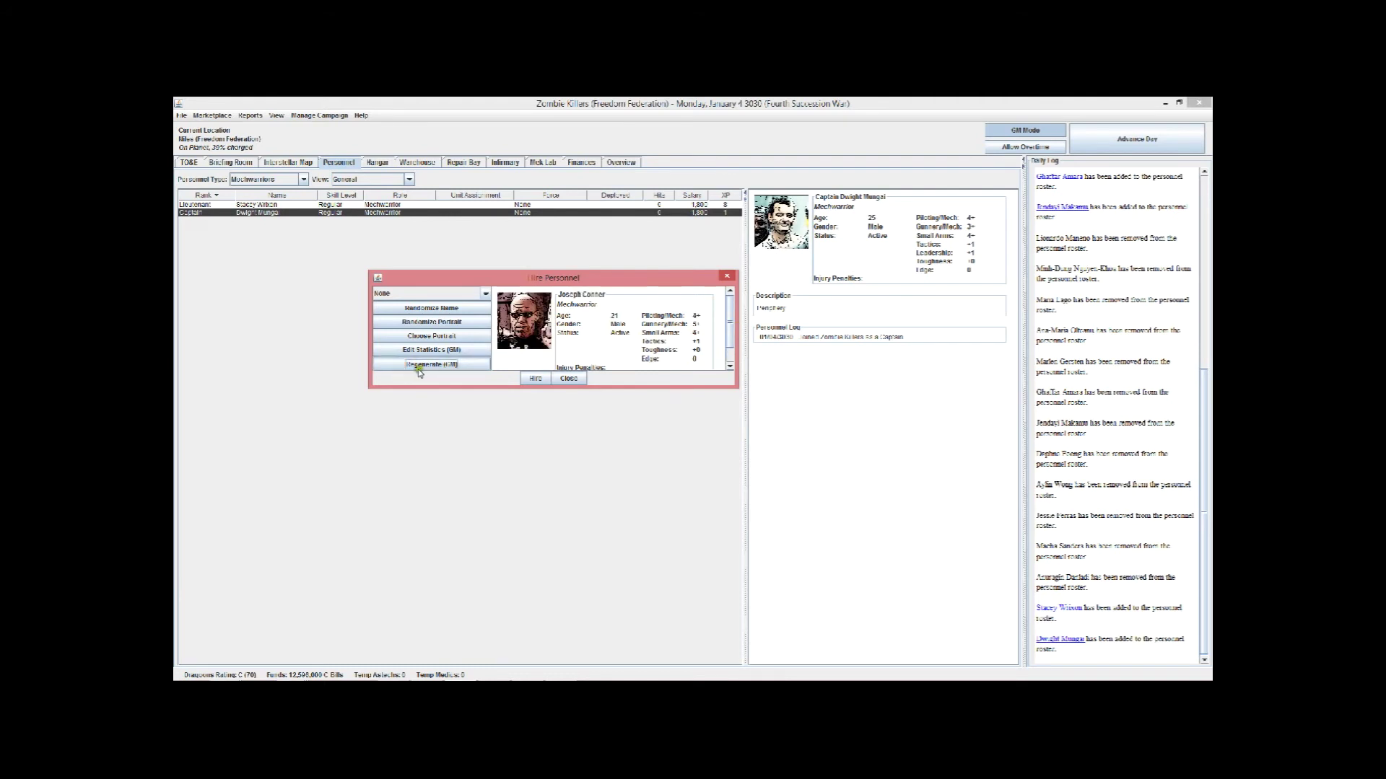
left_click(382, 363)
left_click(415, 367)
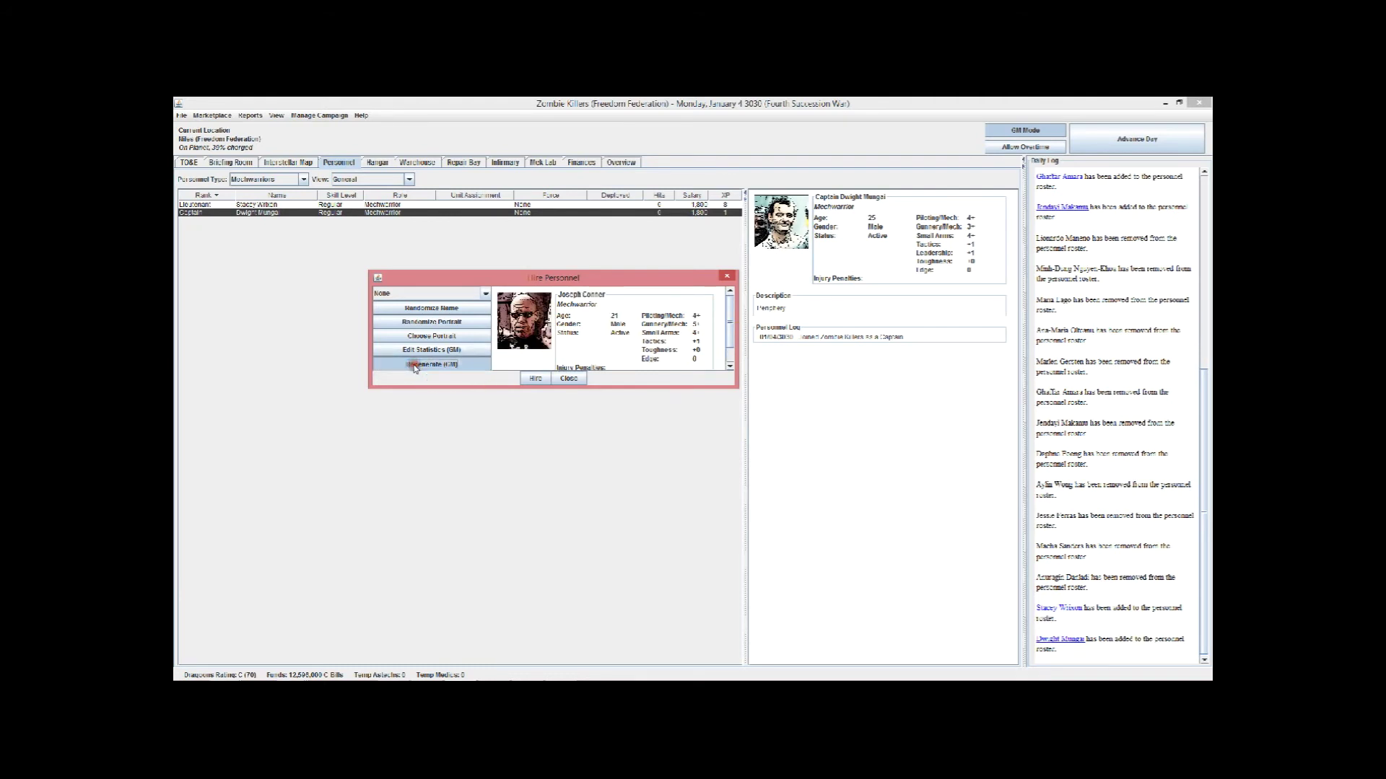
left_click(399, 366)
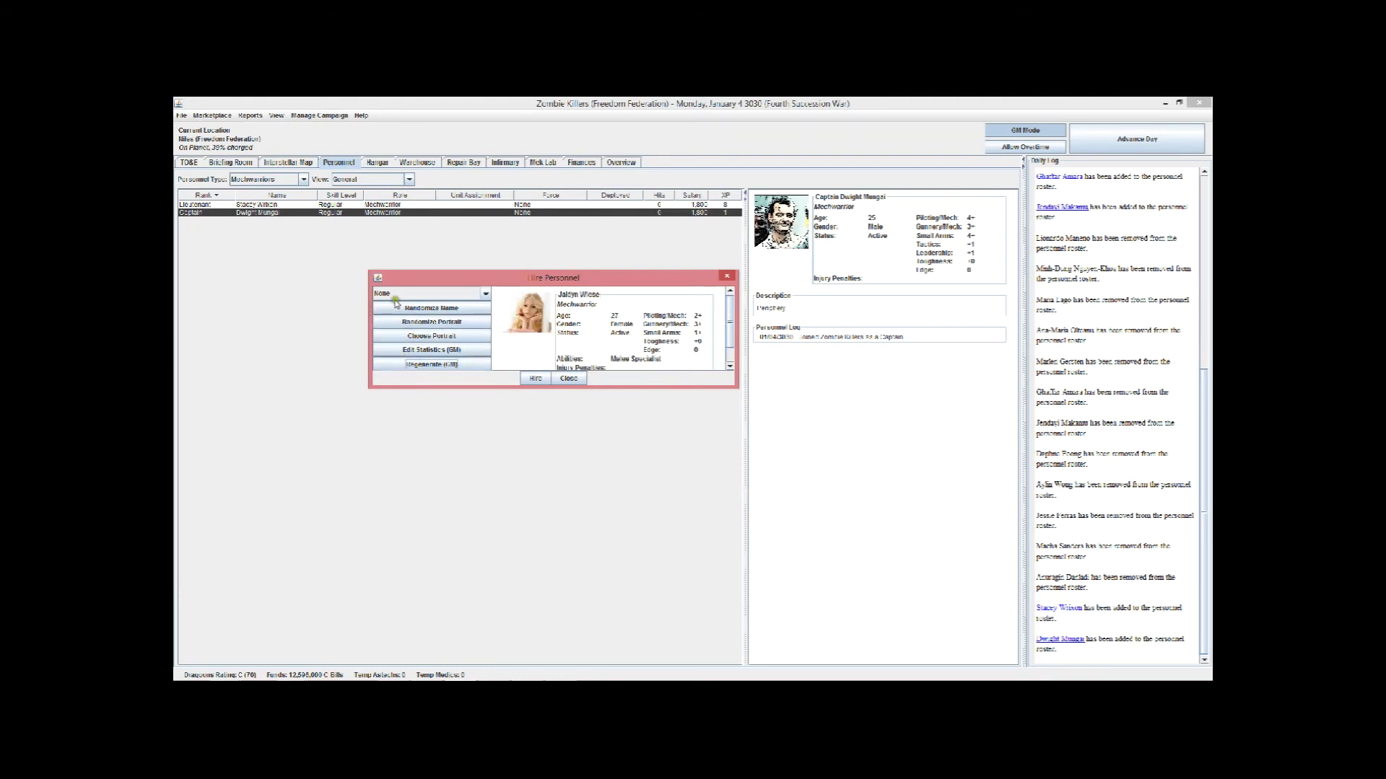
Edit the candidate's statistics: raise Gunnery/Mech one level, add Leadership at level 1, and mark the character as a founding member
left_click(428, 350)
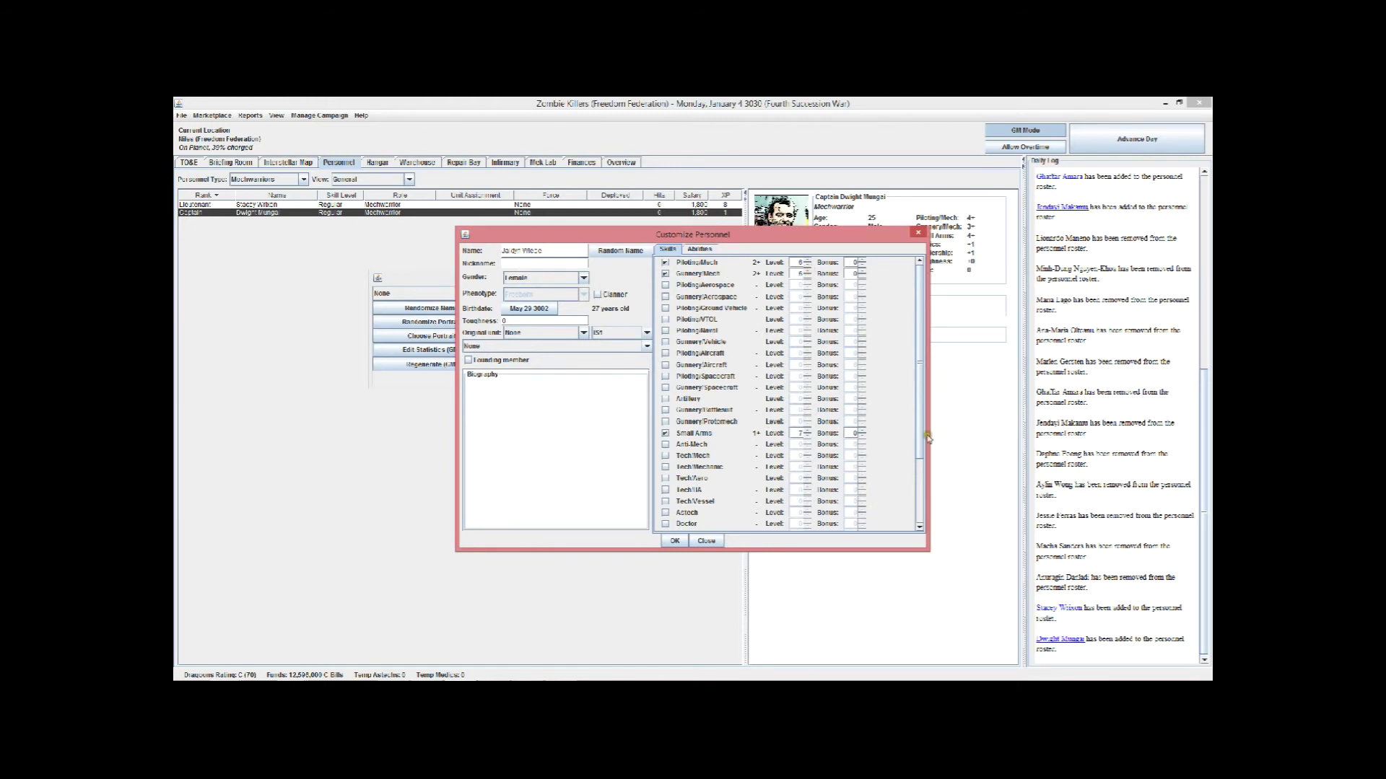
scroll(918, 440, "down", 3)
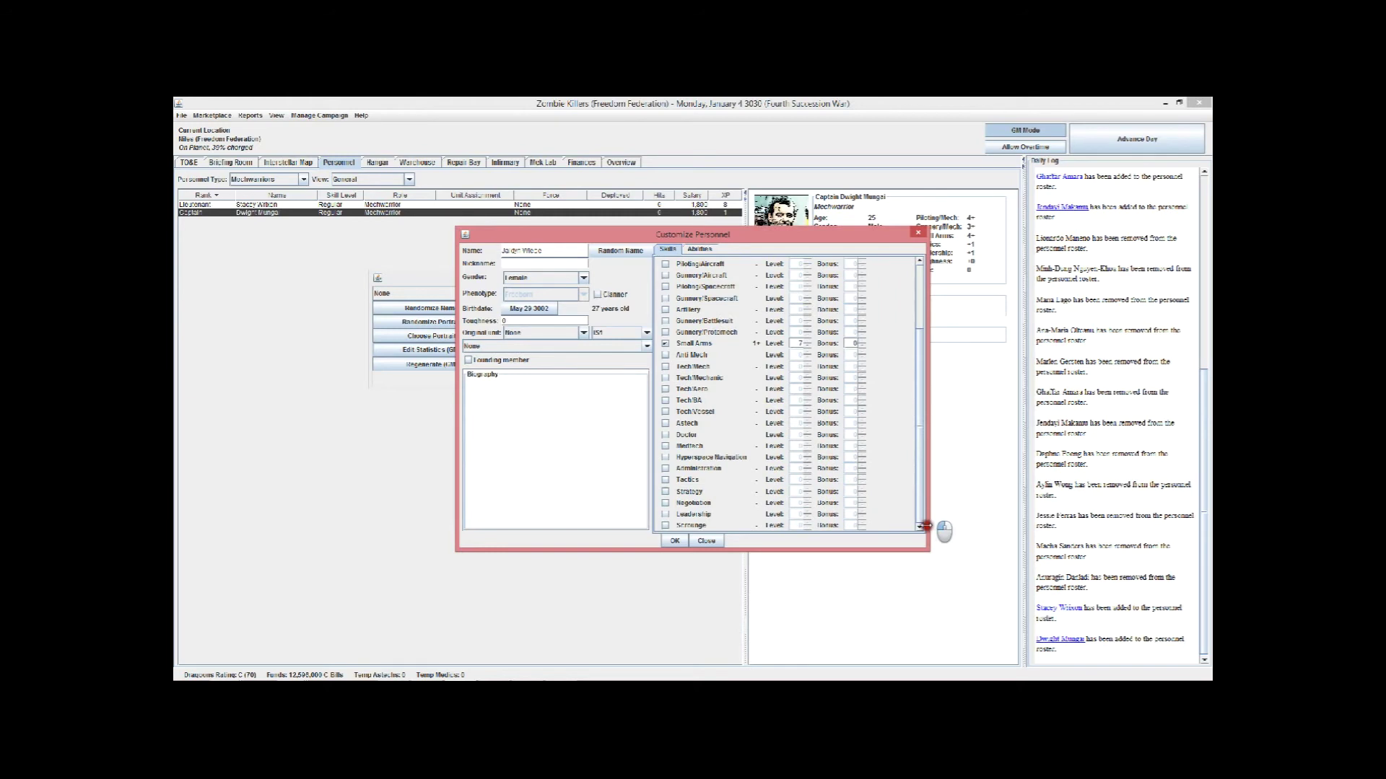
left_click(666, 515)
left_click(808, 511)
left_click(467, 360)
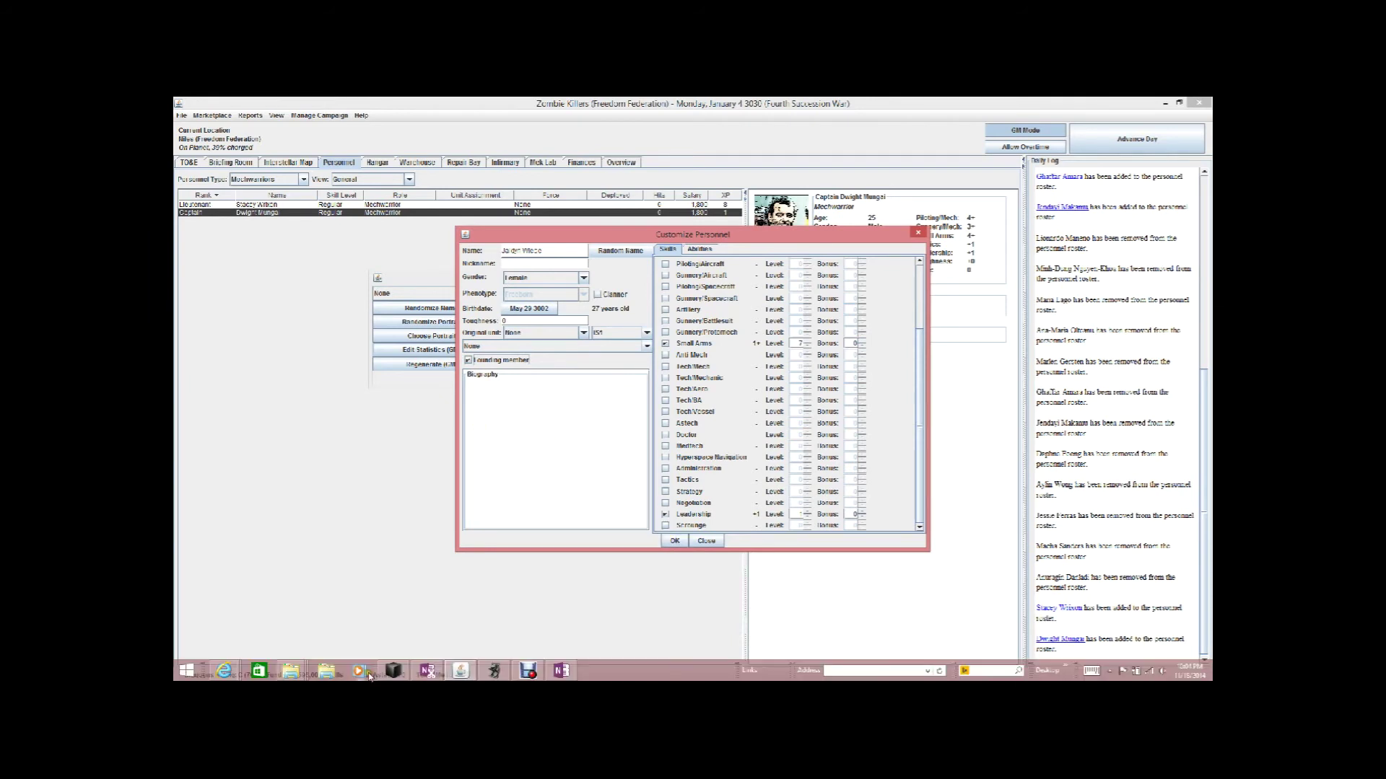
Roll a single d20 in the RPG dice roller, then enter "Capellan" as the Mechwarrior's biography and save the statistics
left_click(392, 672)
left_click(1083, 445)
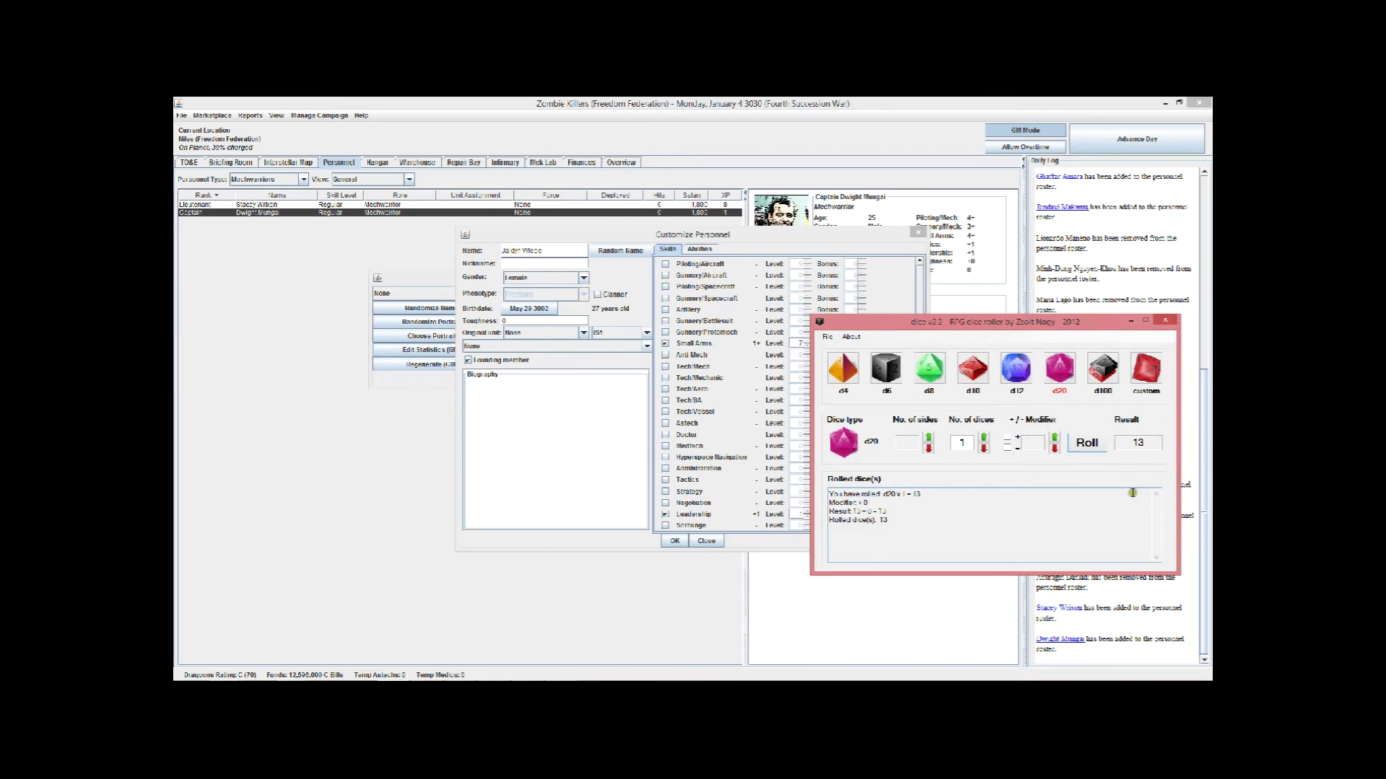
left_click(575, 423)
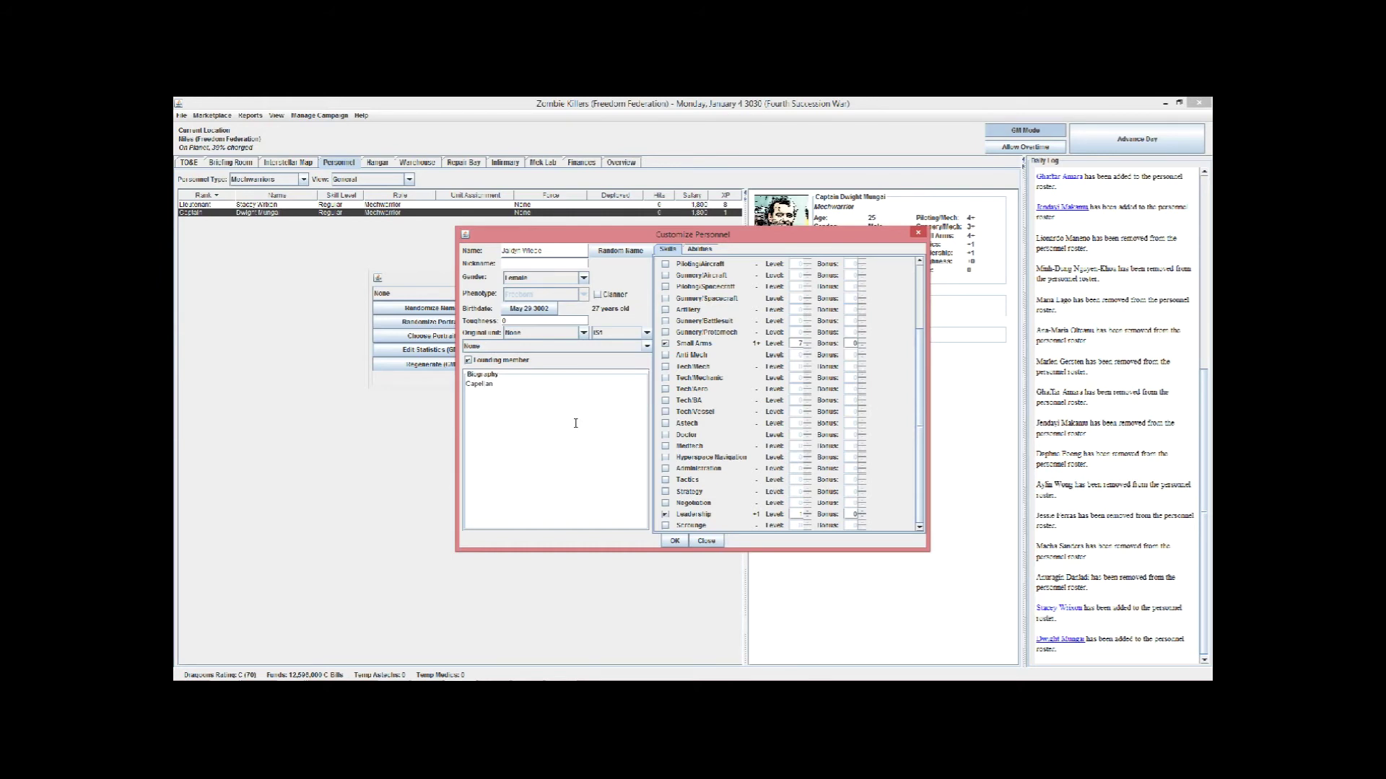
left_click(675, 541)
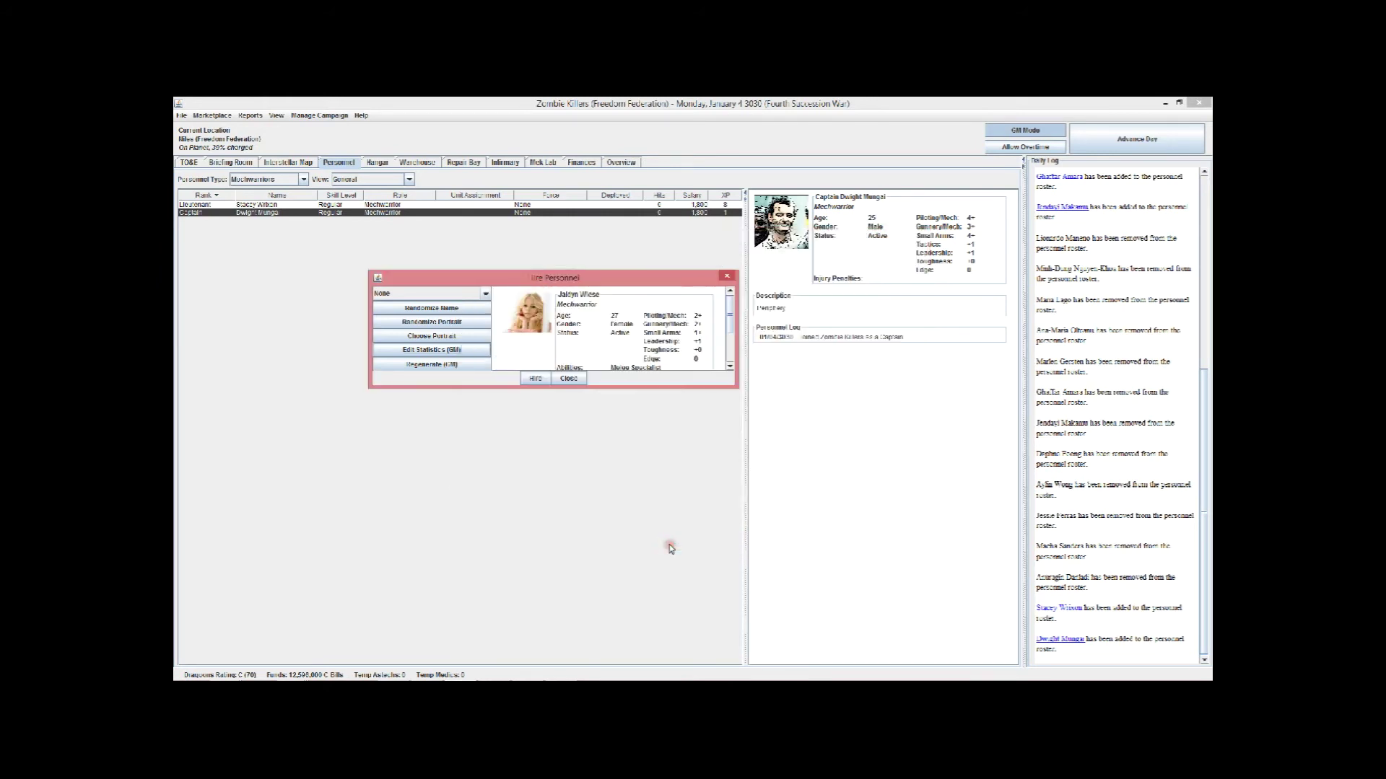
Give the female Mechwarrior candidate the rank of Captain and hire her
left_click(479, 293)
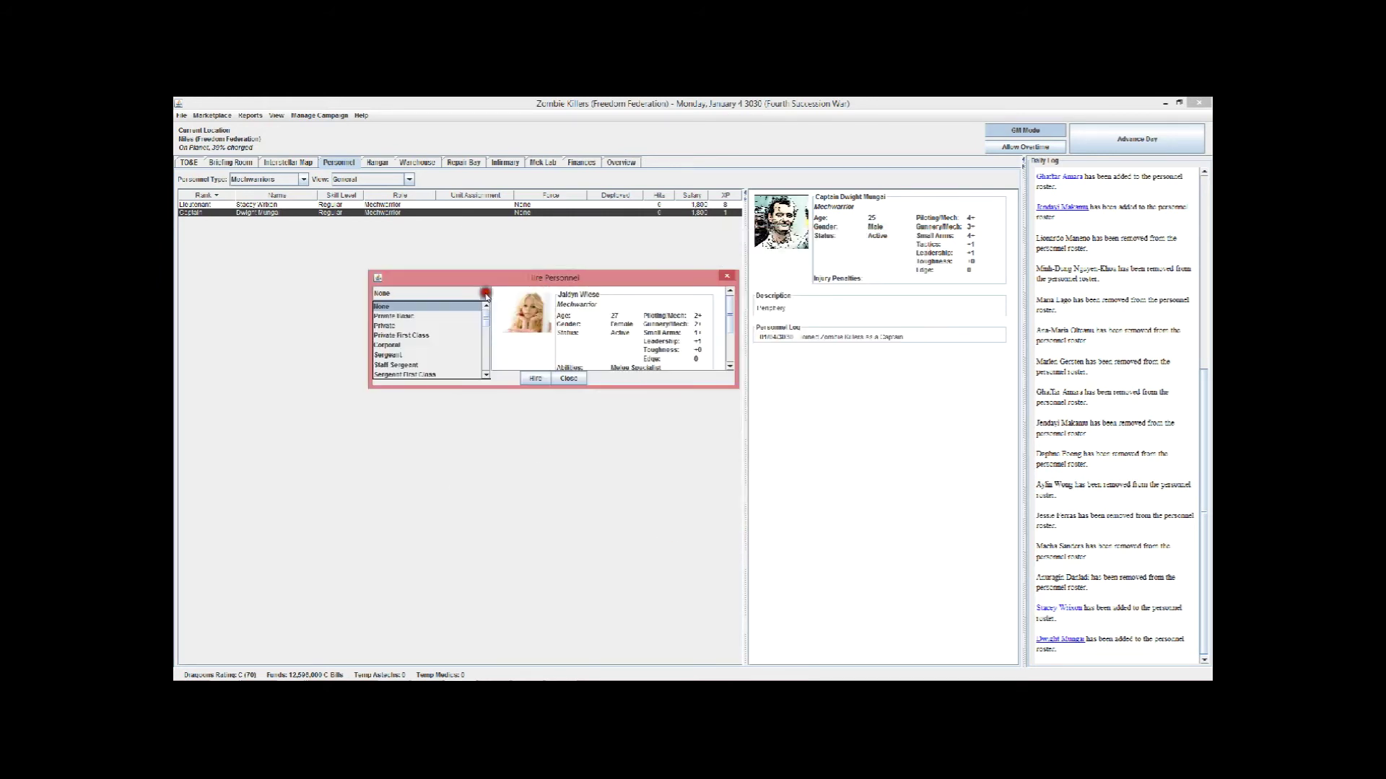
left_click_drag(485, 316, 487, 352)
left_click(448, 333)
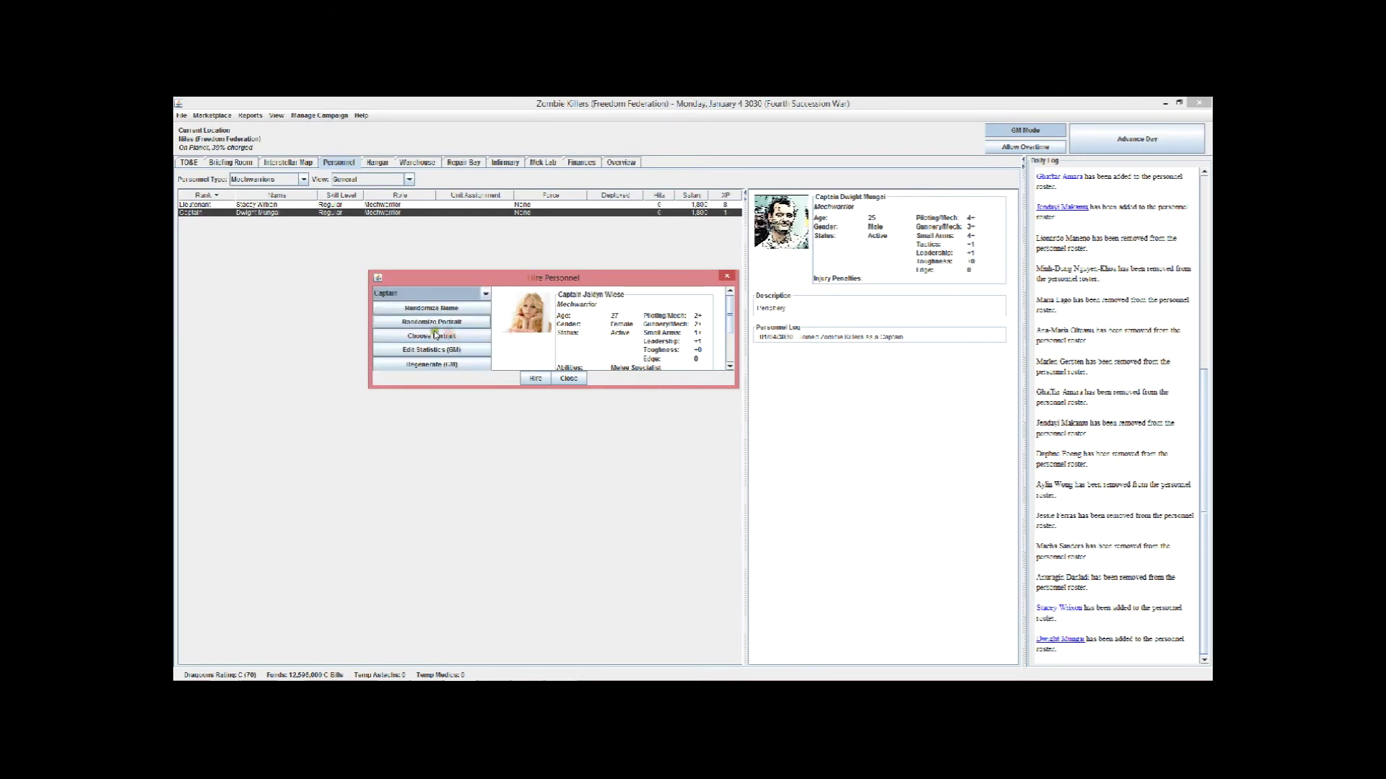
left_click(534, 379)
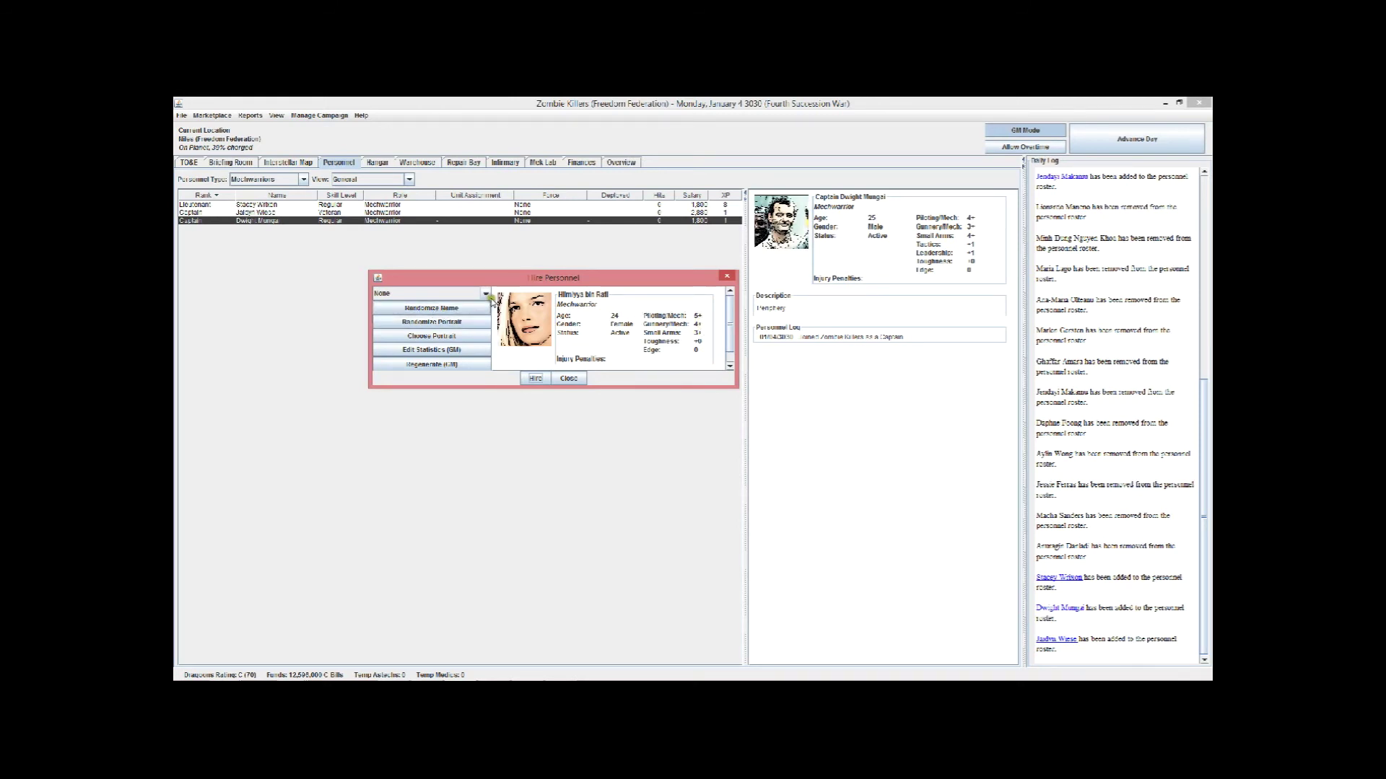
Edit the new candidate's statistics: raise Gunnery/Mech one level, add the Leadership skill, and mark the character as a founding member
left_click(433, 350)
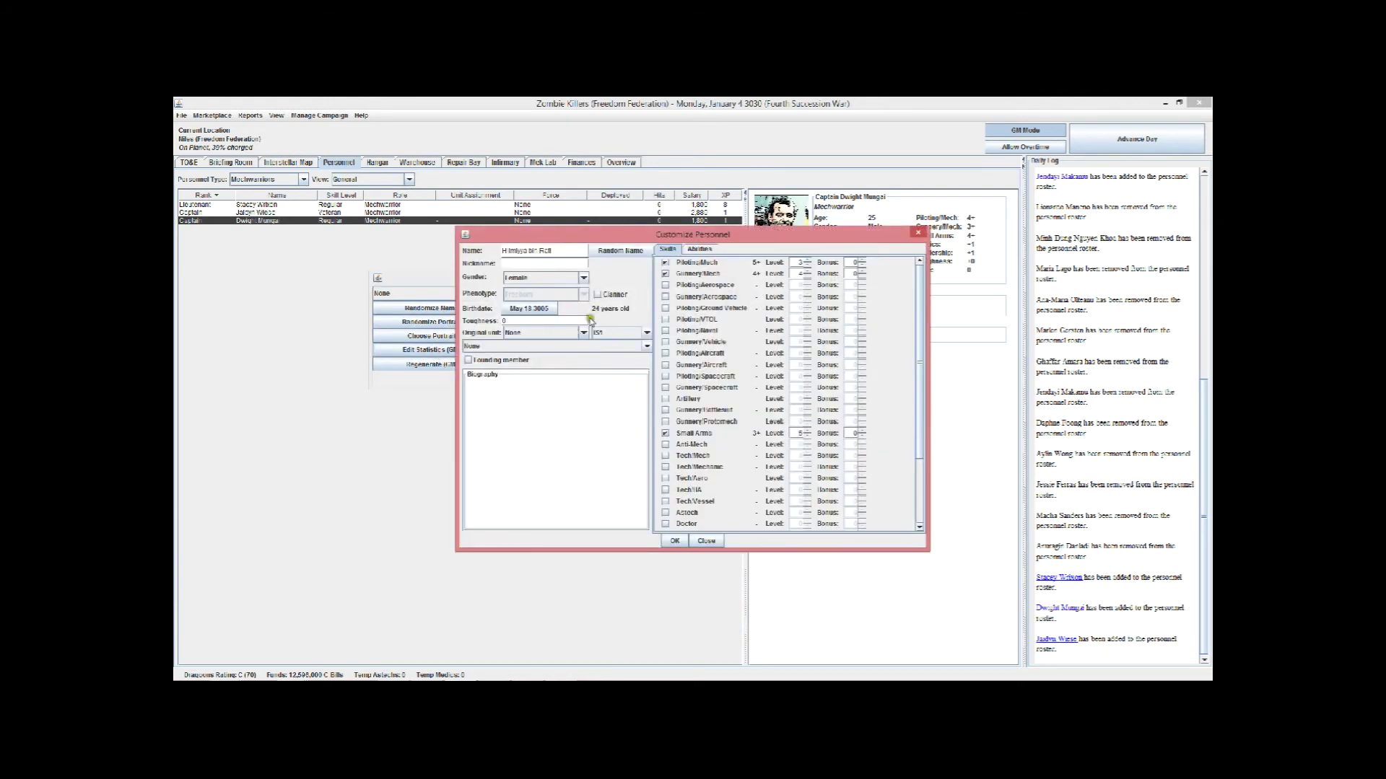
left_click(808, 270)
scroll(918, 462, "down", 3)
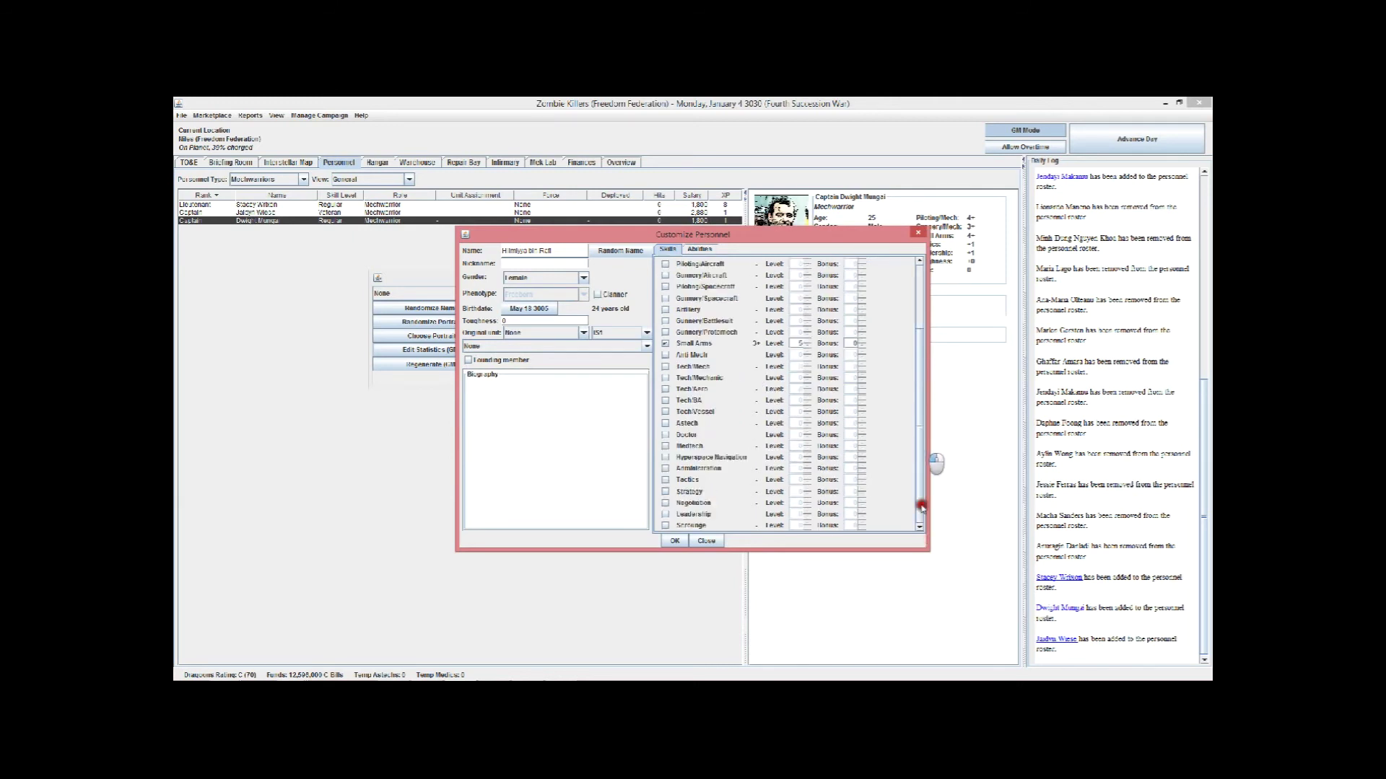
left_click(665, 515)
left_click(469, 360)
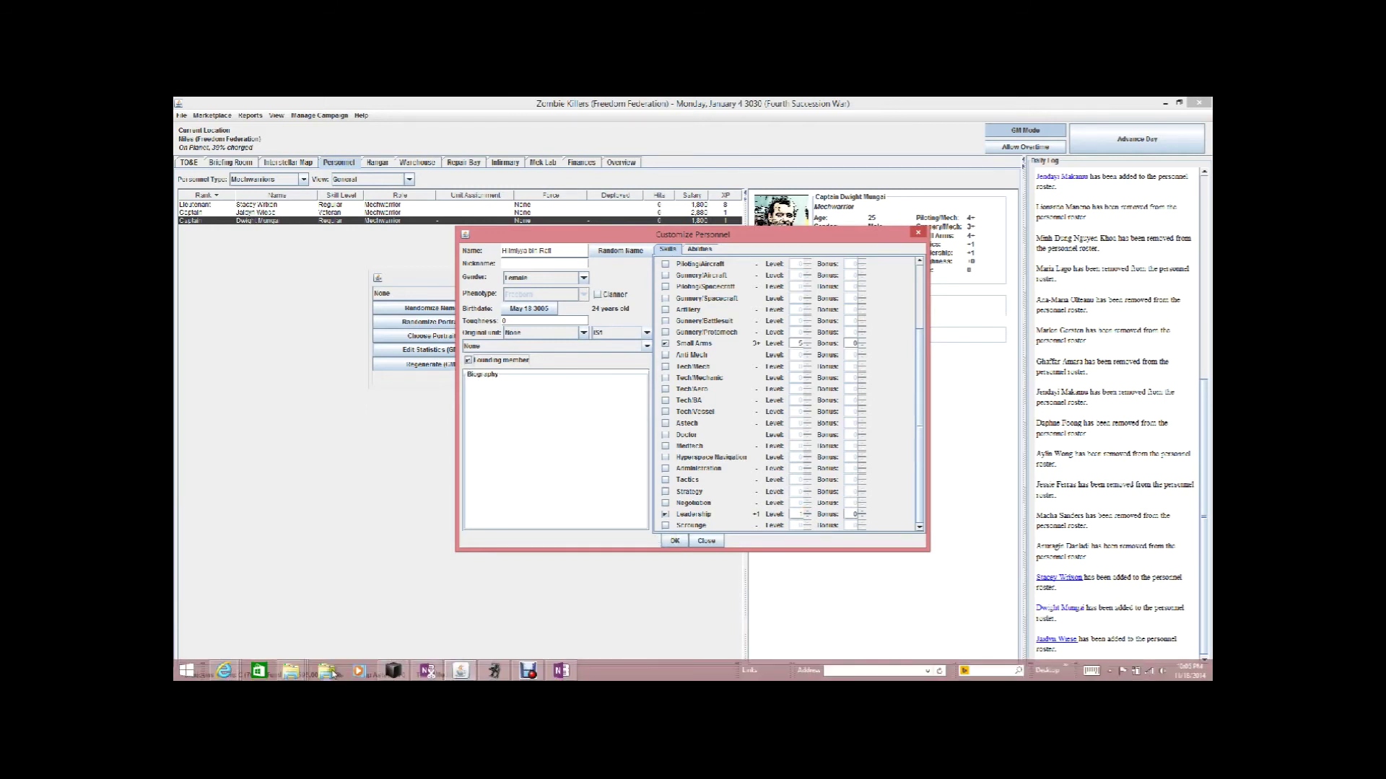
Roll one d20 in the RPG dice roller, enter "Lyran" as the candidate's biography, and save the statistics
left_click(392, 671)
left_click(1086, 444)
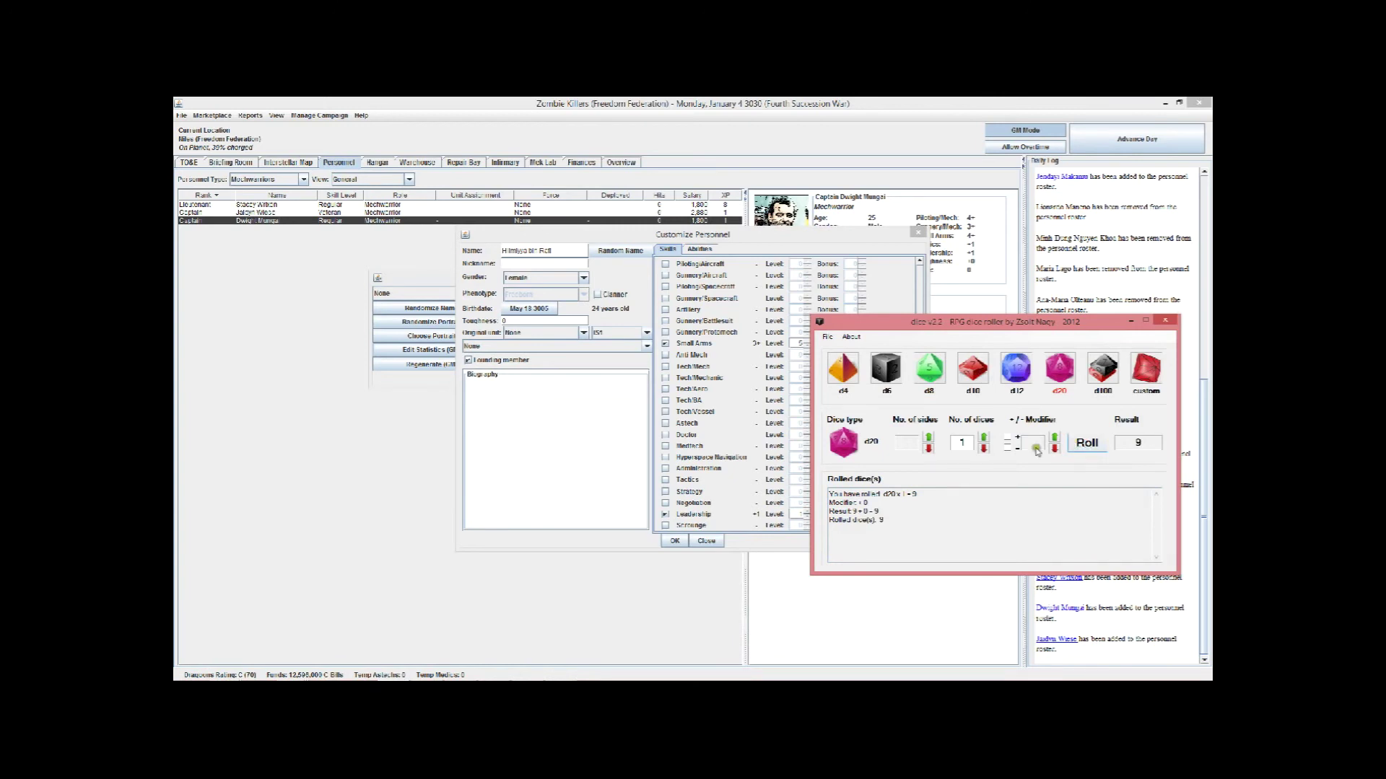
left_click(505, 416)
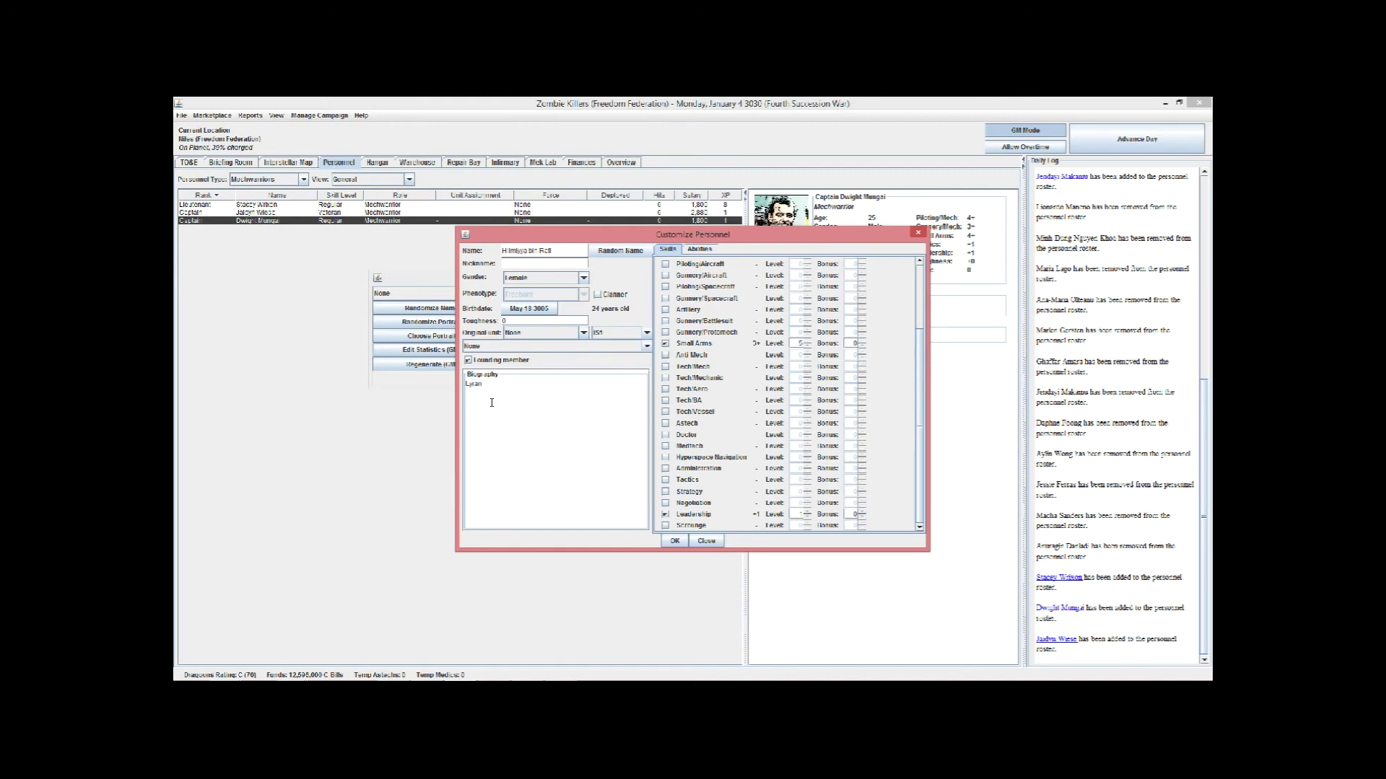
left_click(673, 542)
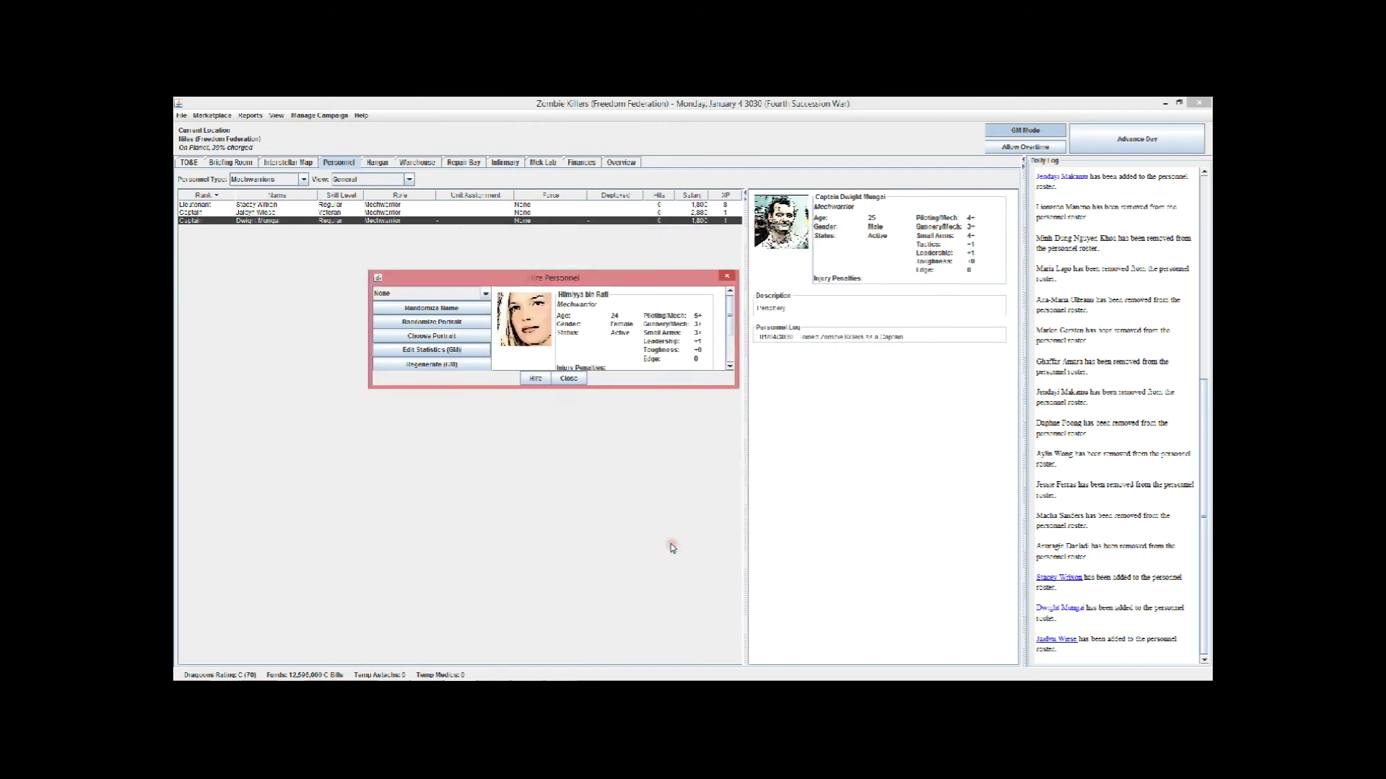
Assign the Captain rank to the Lyran candidate, hire her, and finish hiring individual Mechwarriors
left_click(486, 294)
left_click_drag(485, 317, 486, 357)
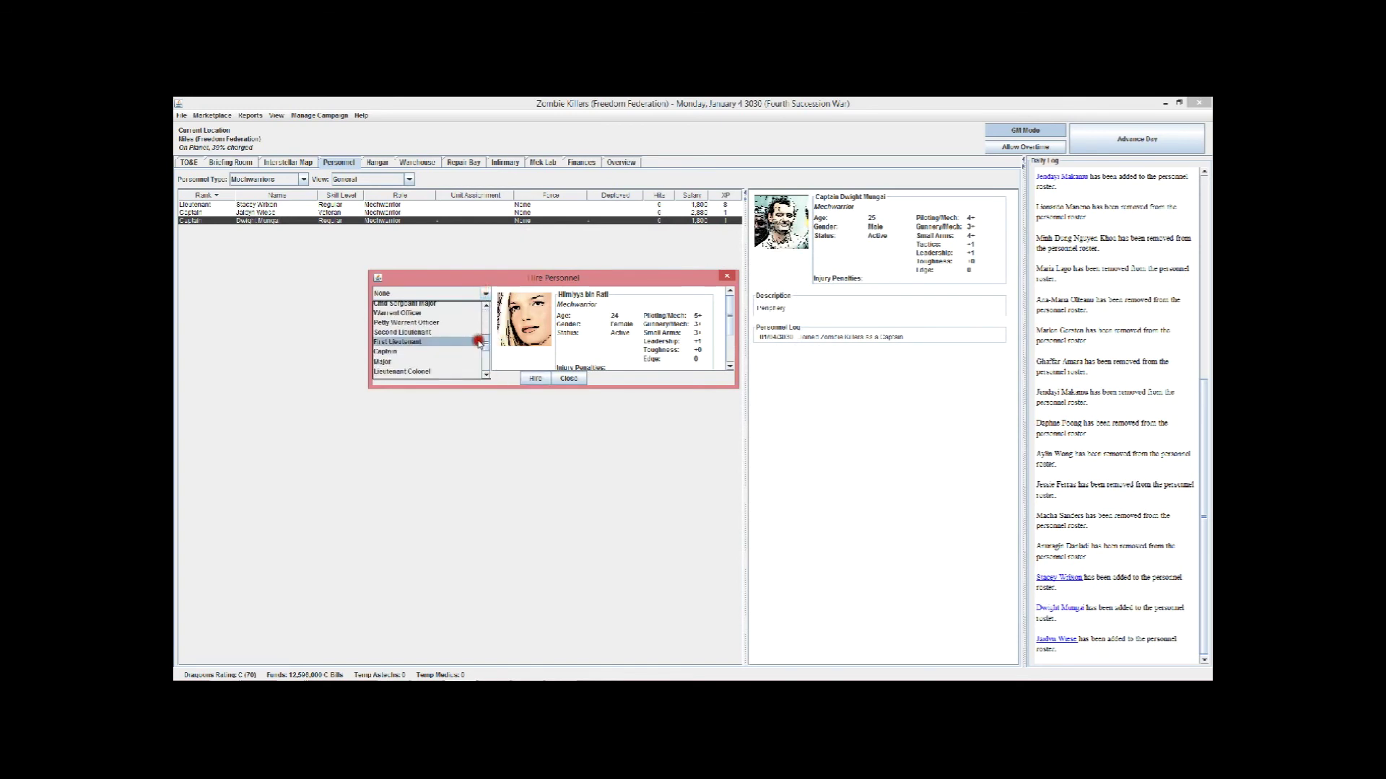
left_click(455, 347)
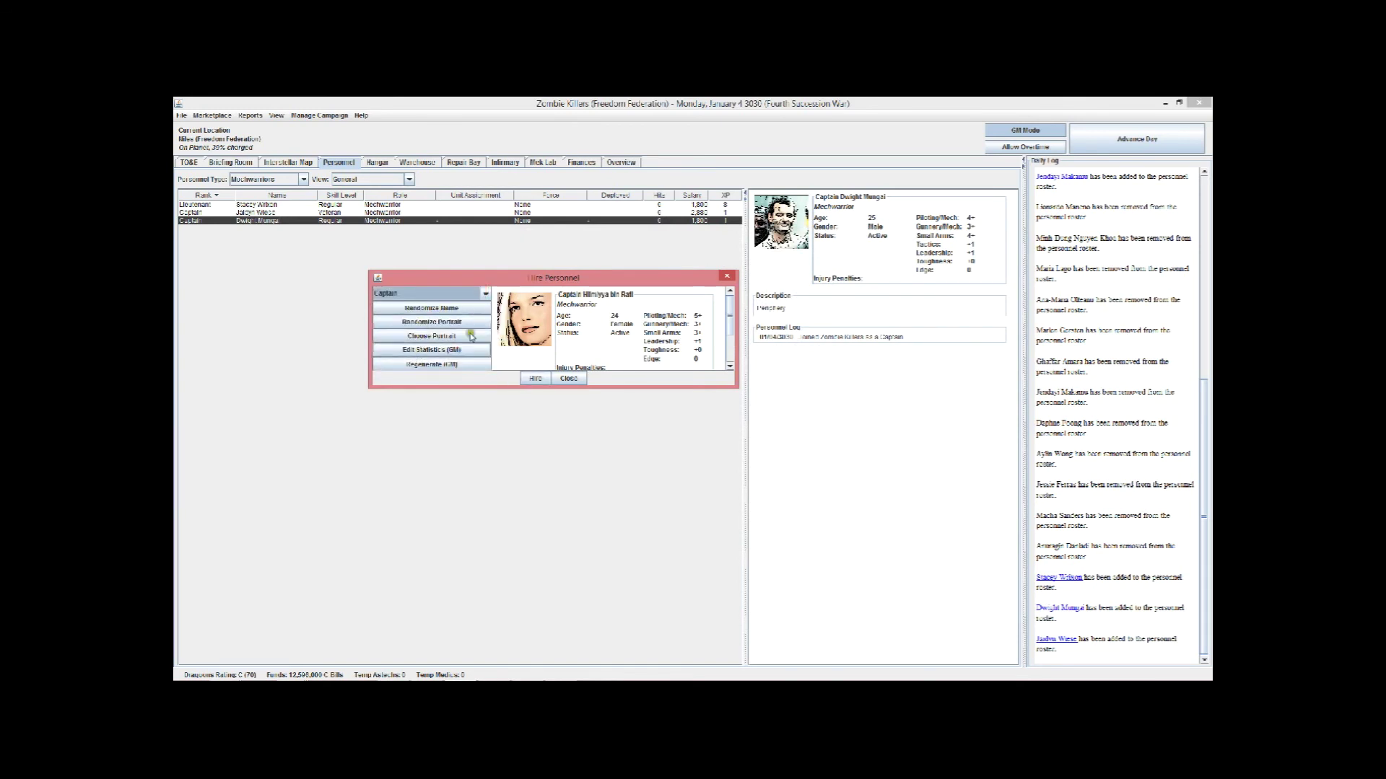
left_click(532, 376)
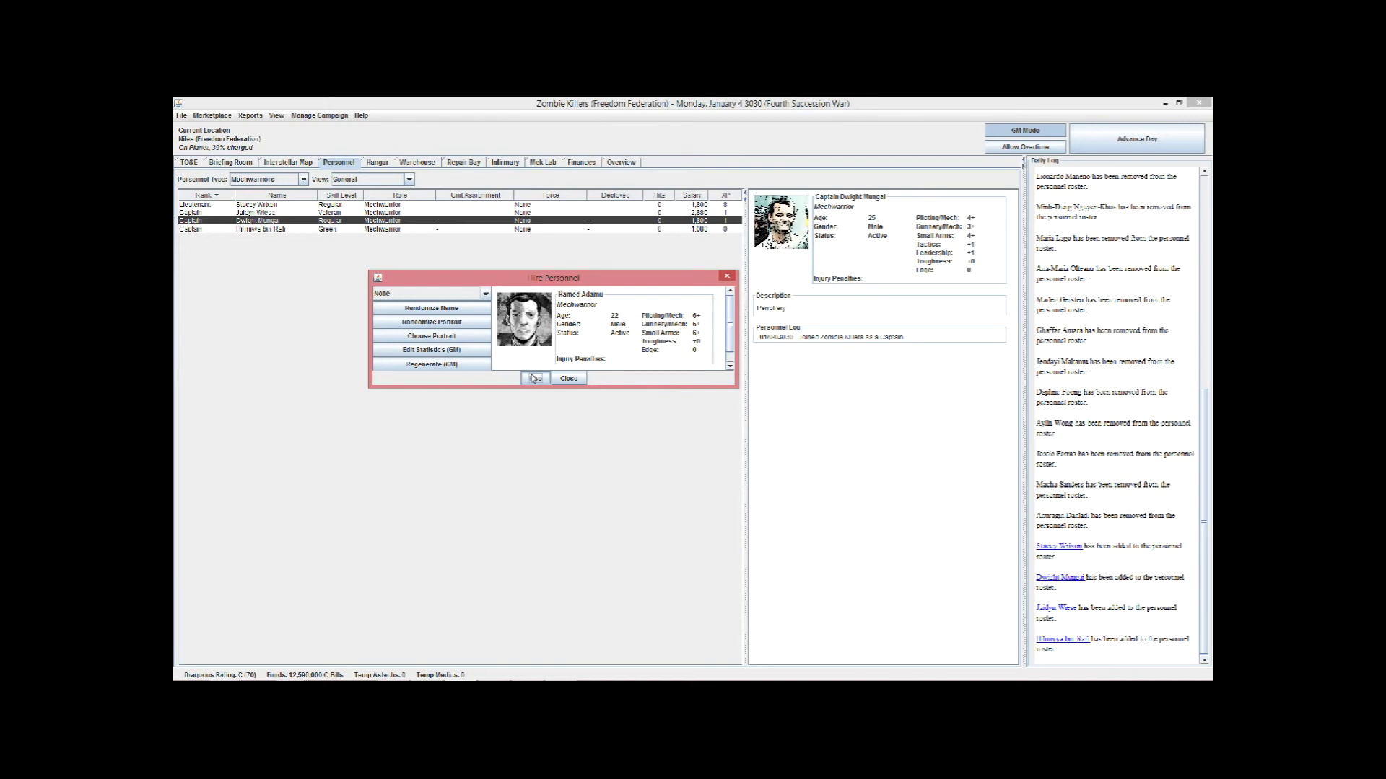
left_click(569, 378)
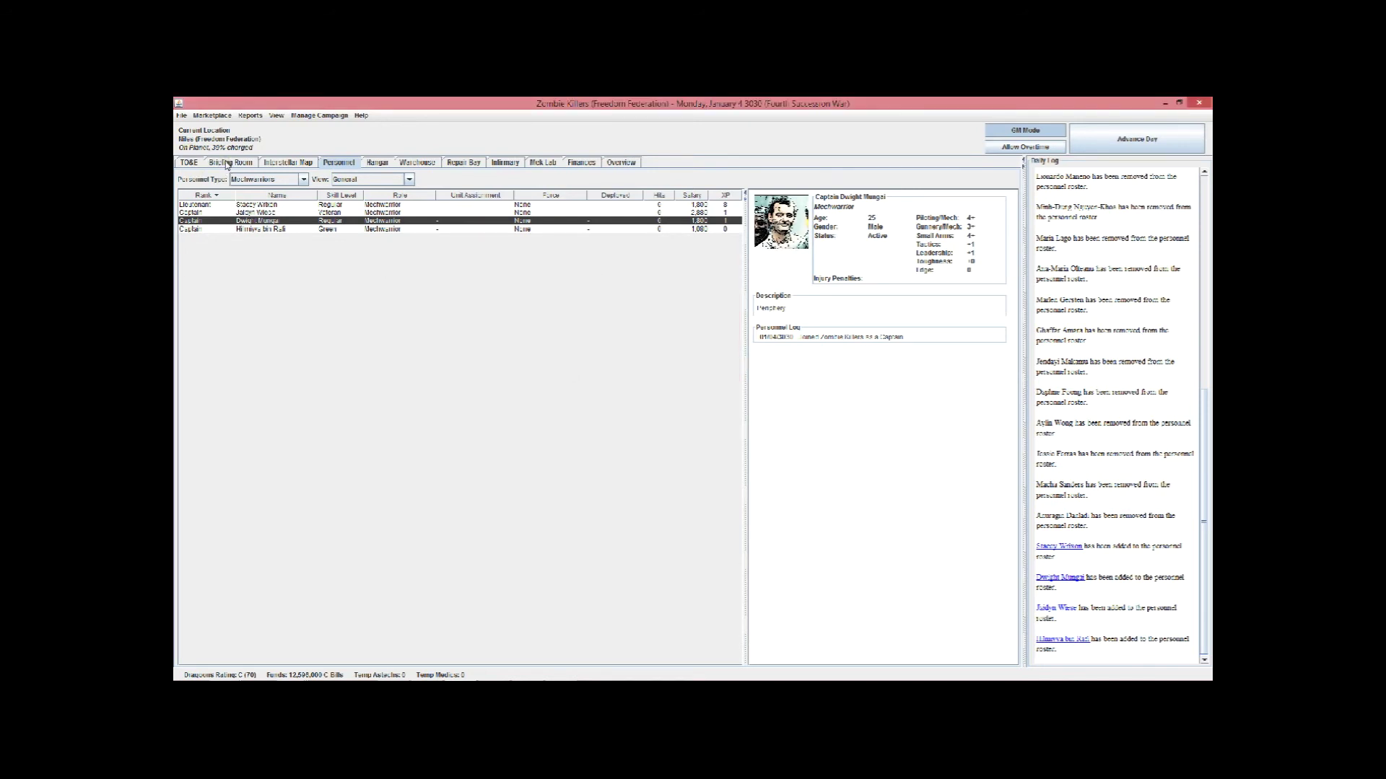
left_click(226, 163)
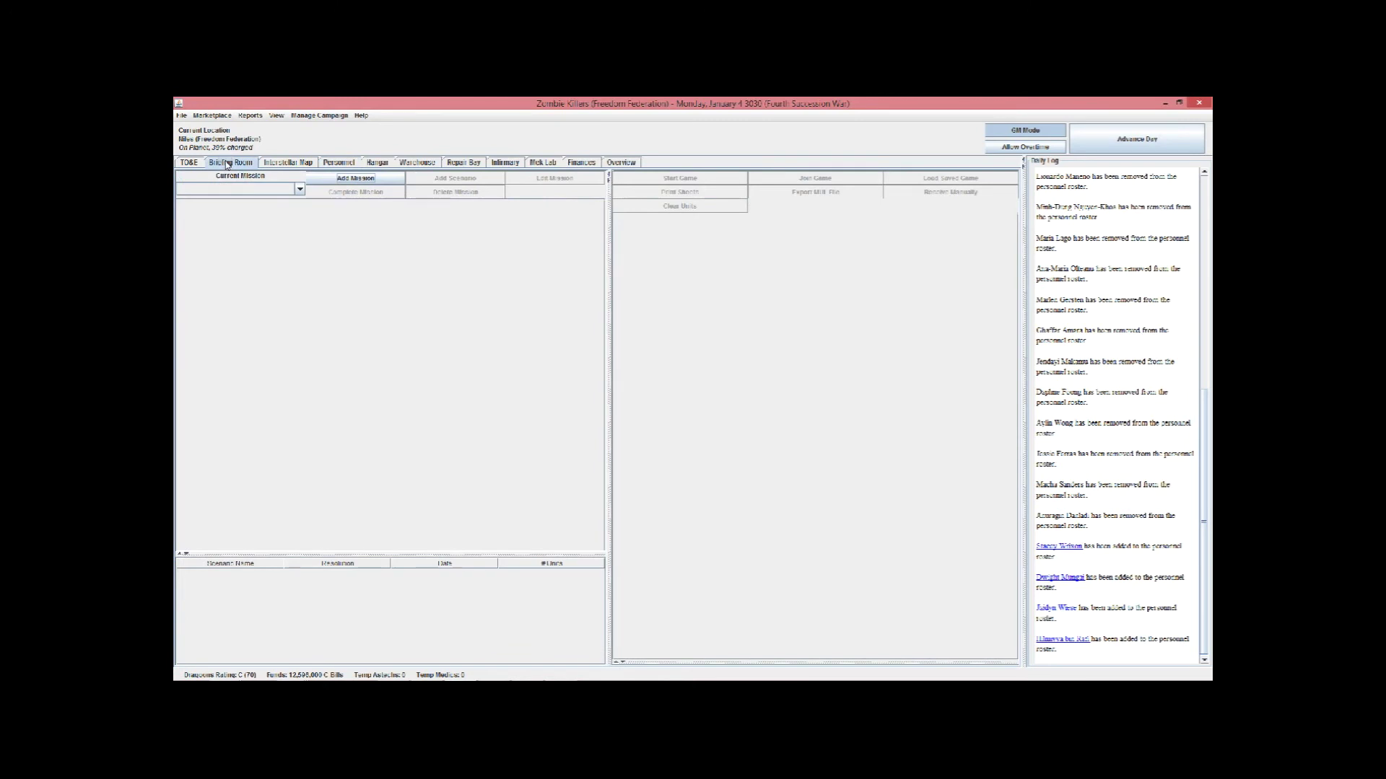
left_click(224, 119)
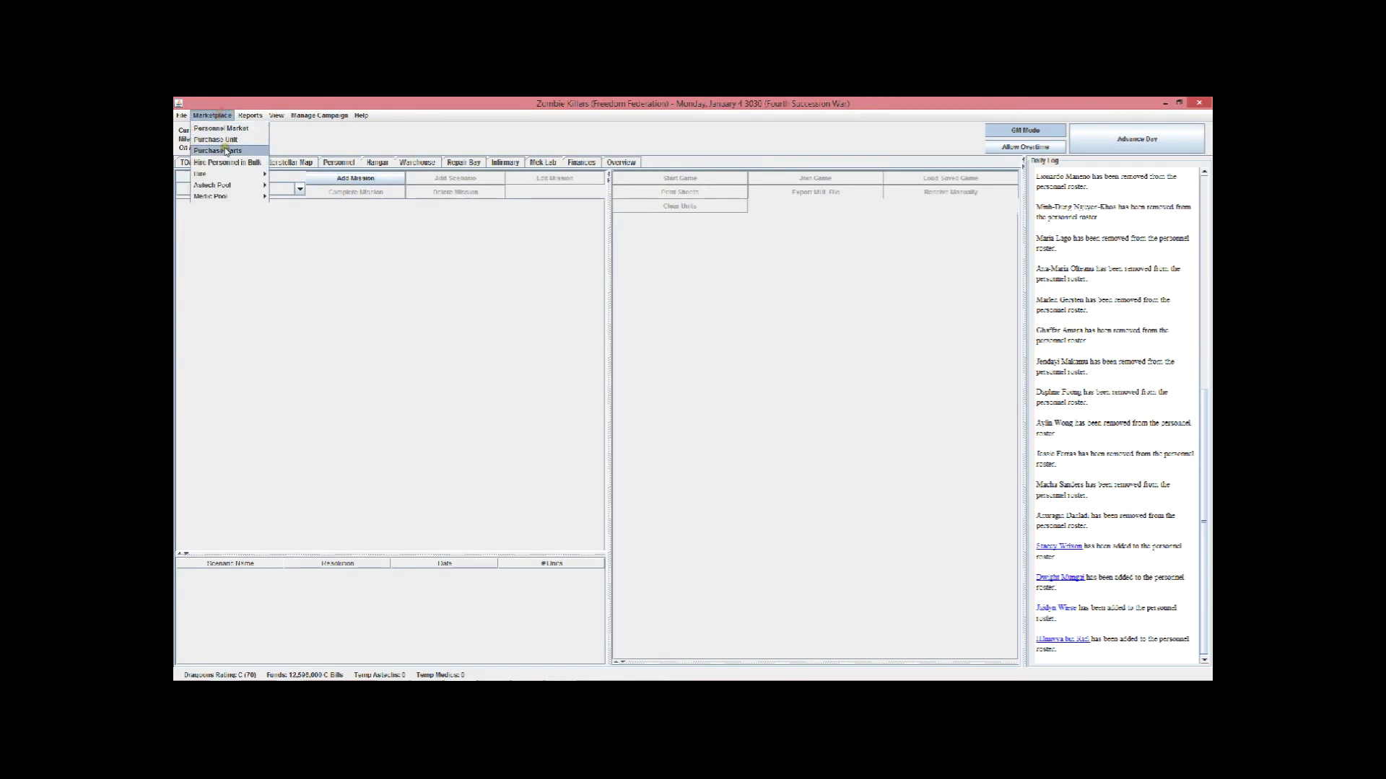
left_click(340, 162)
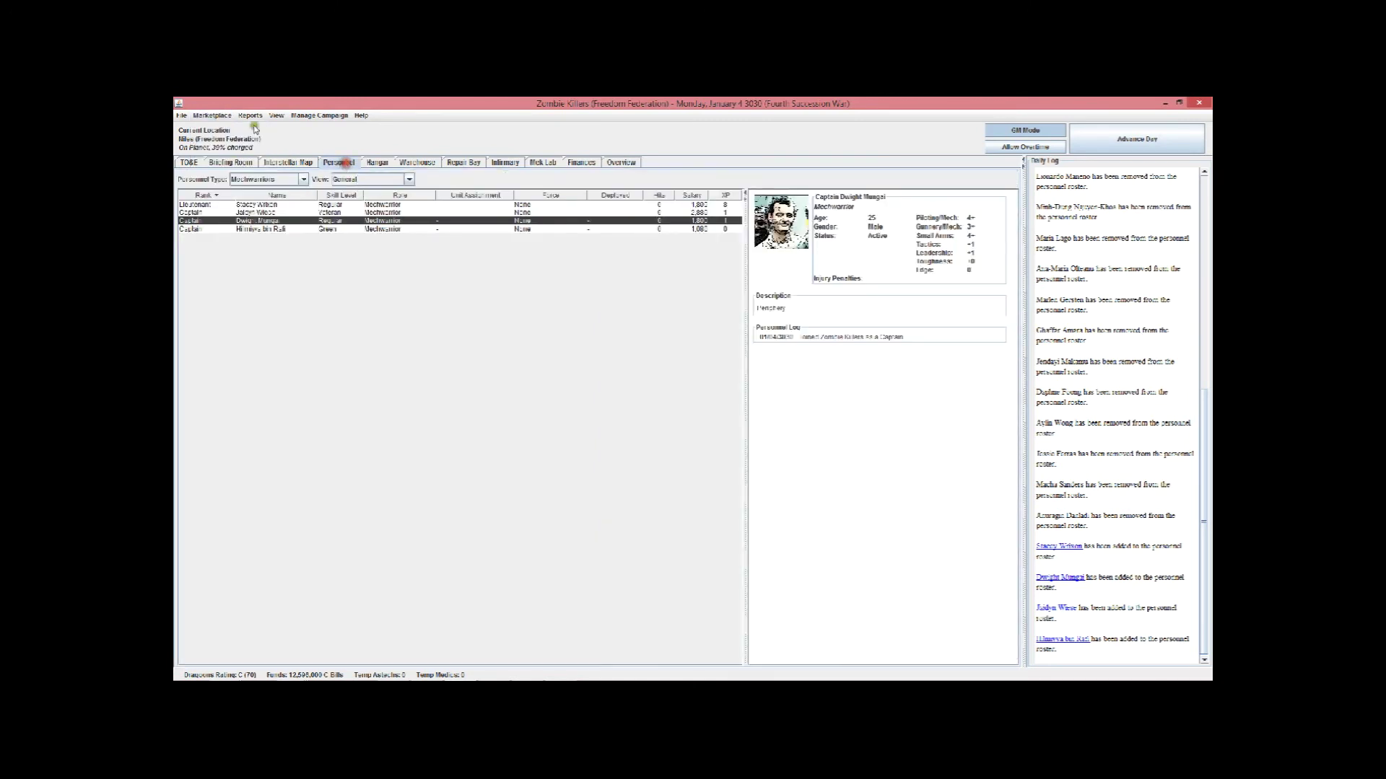
left_click(214, 116)
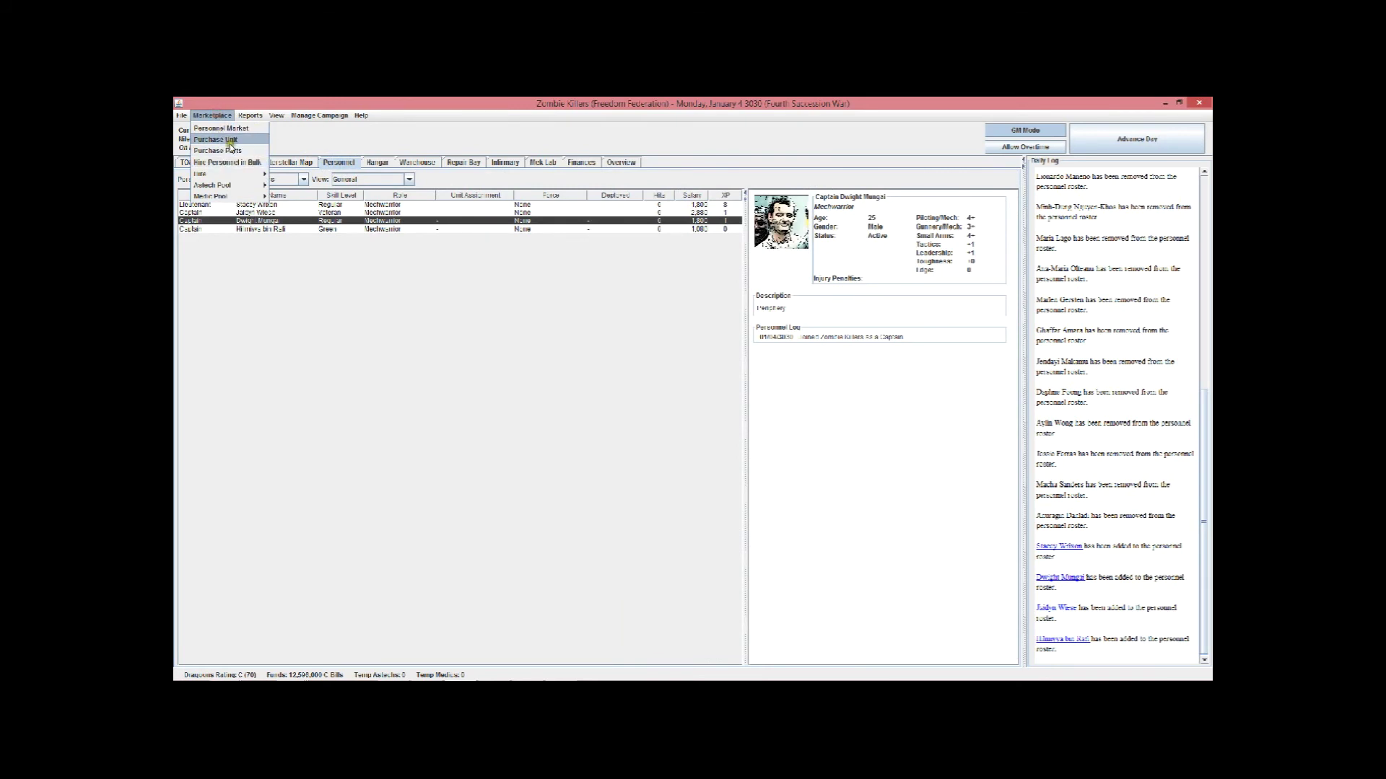
left_click(232, 130)
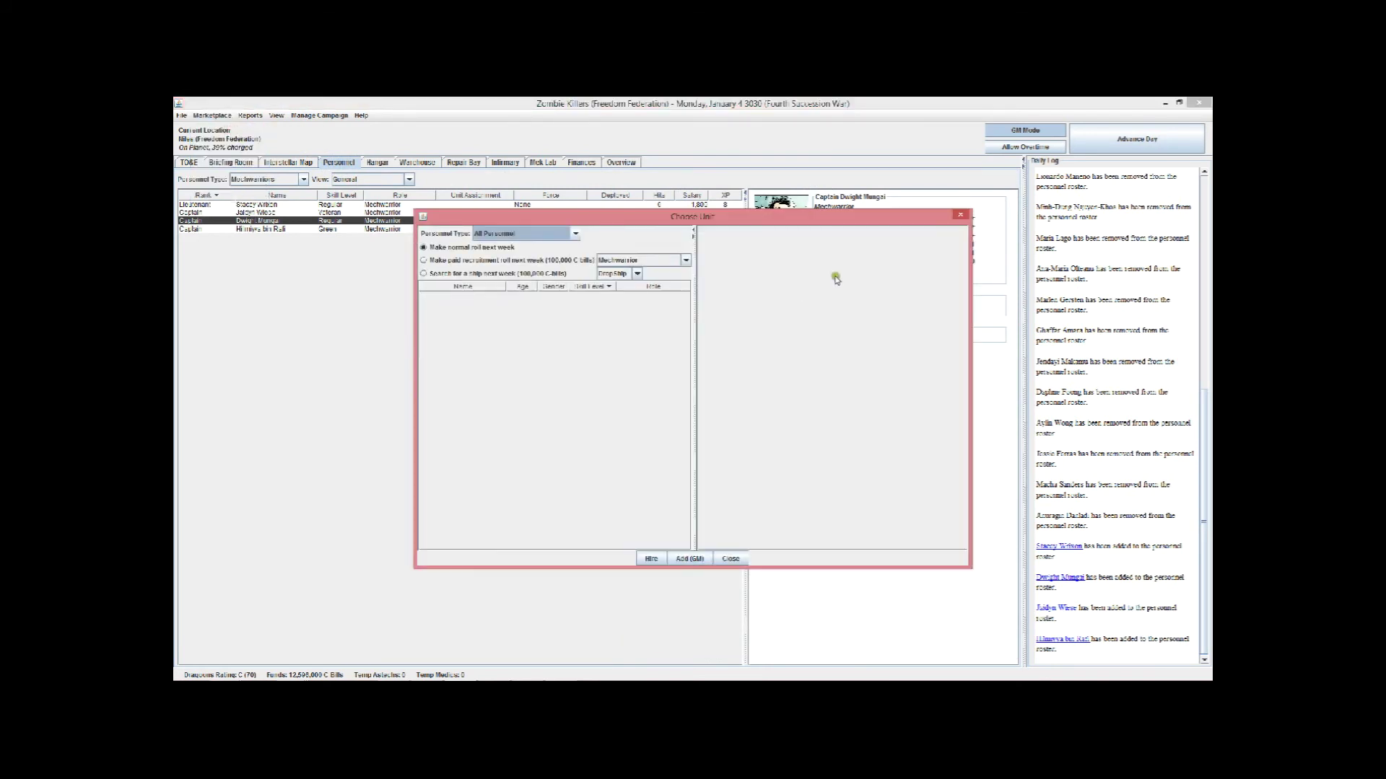
left_click(871, 216)
Hire 8 Mechwarriors in bulk with rank None, and close the bulk hiring dialog
left_click(212, 116)
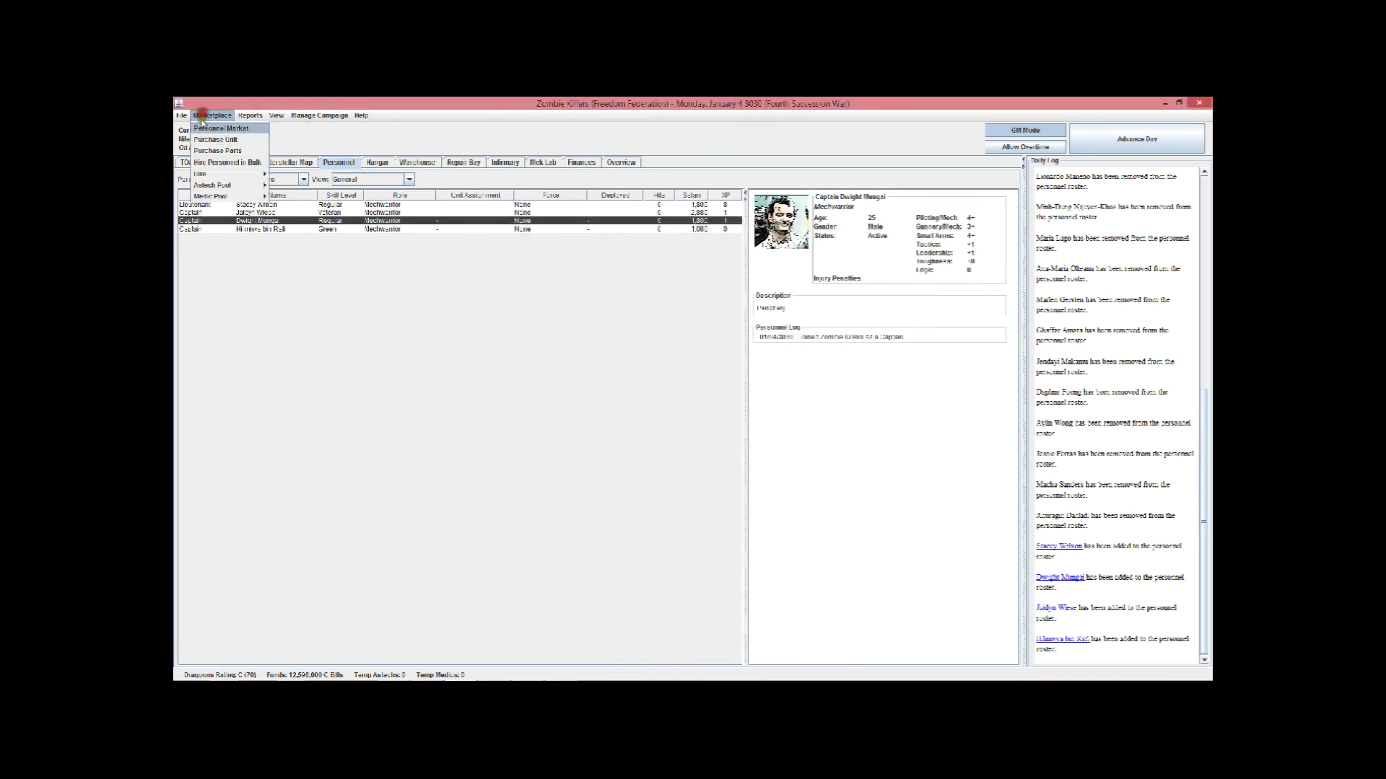
left_click(220, 161)
left_click(667, 406)
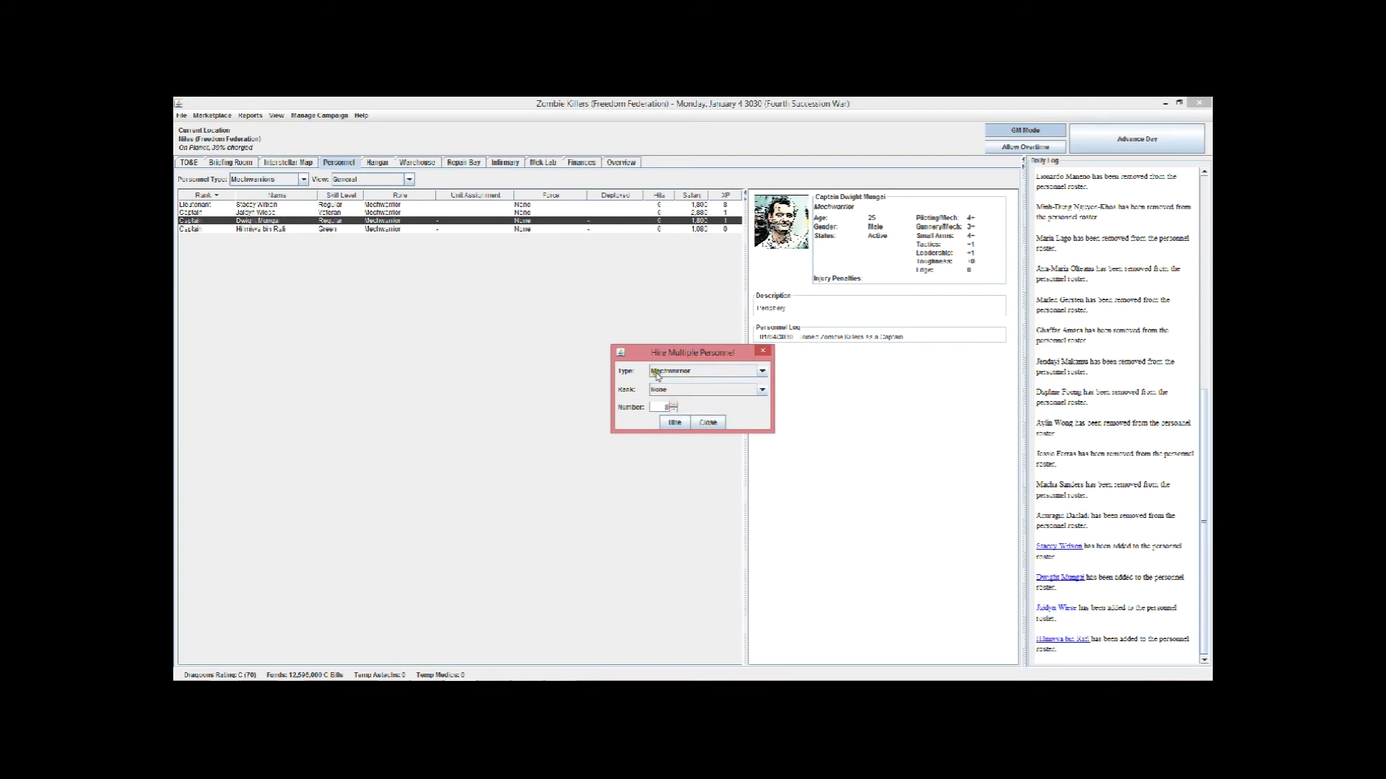
left_click(672, 423)
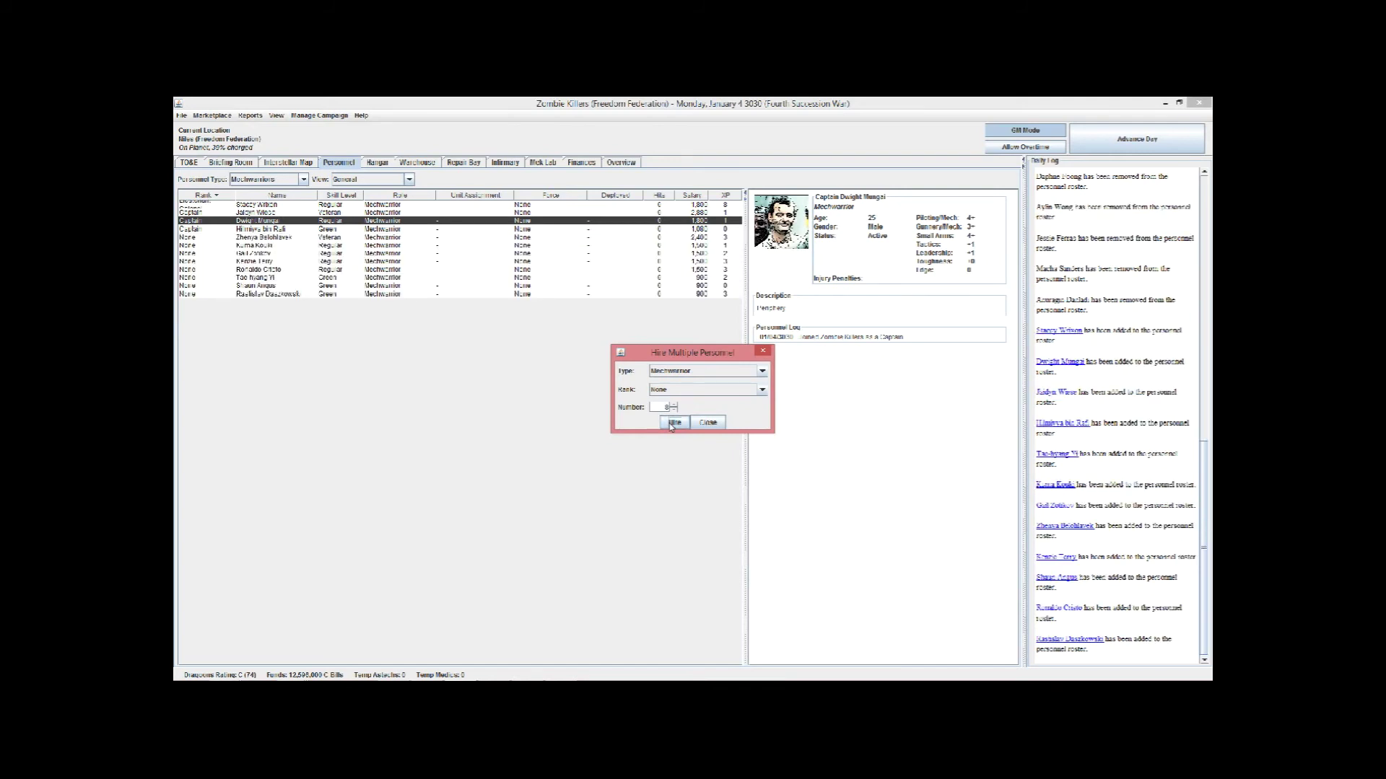
left_click(708, 423)
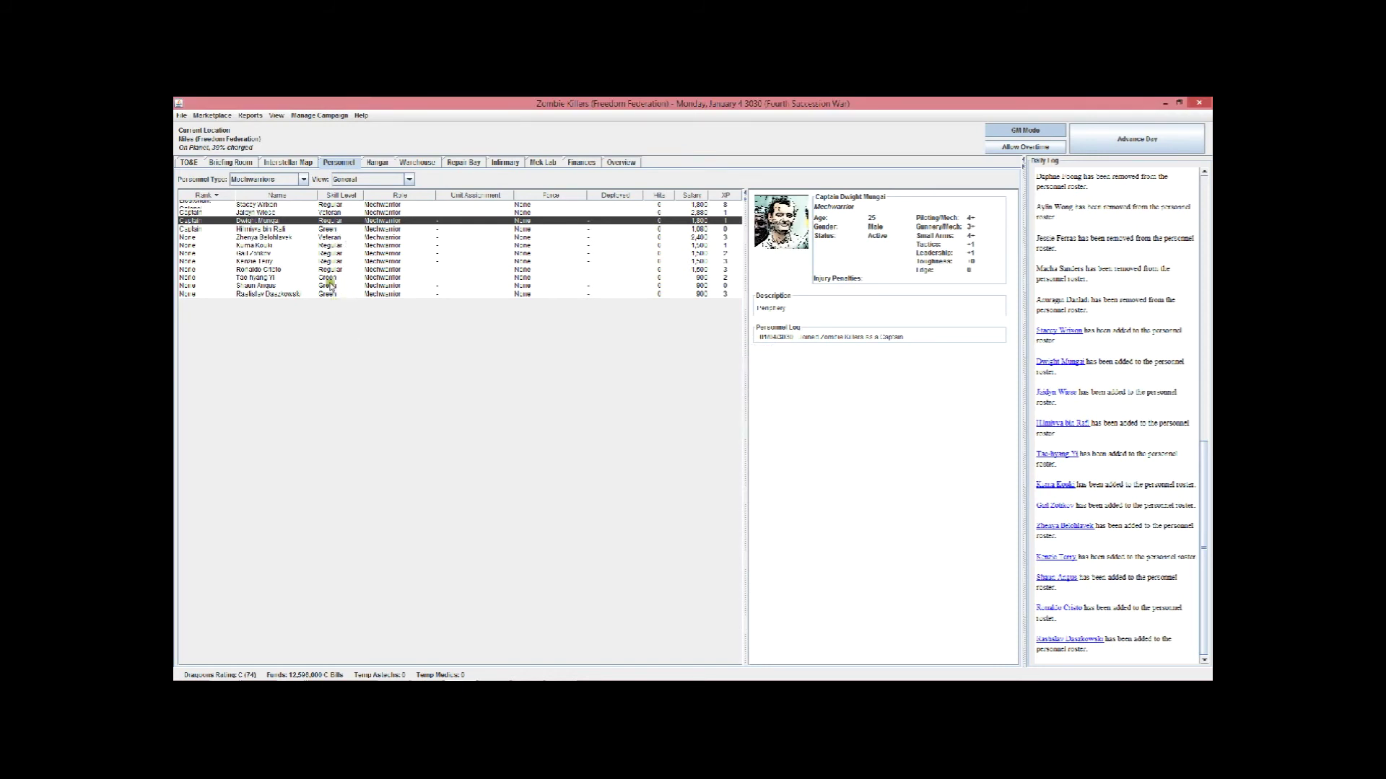
Promote the unranked Veteran Mechwarrior to Cmd Sergeant Major
left_click(262, 228)
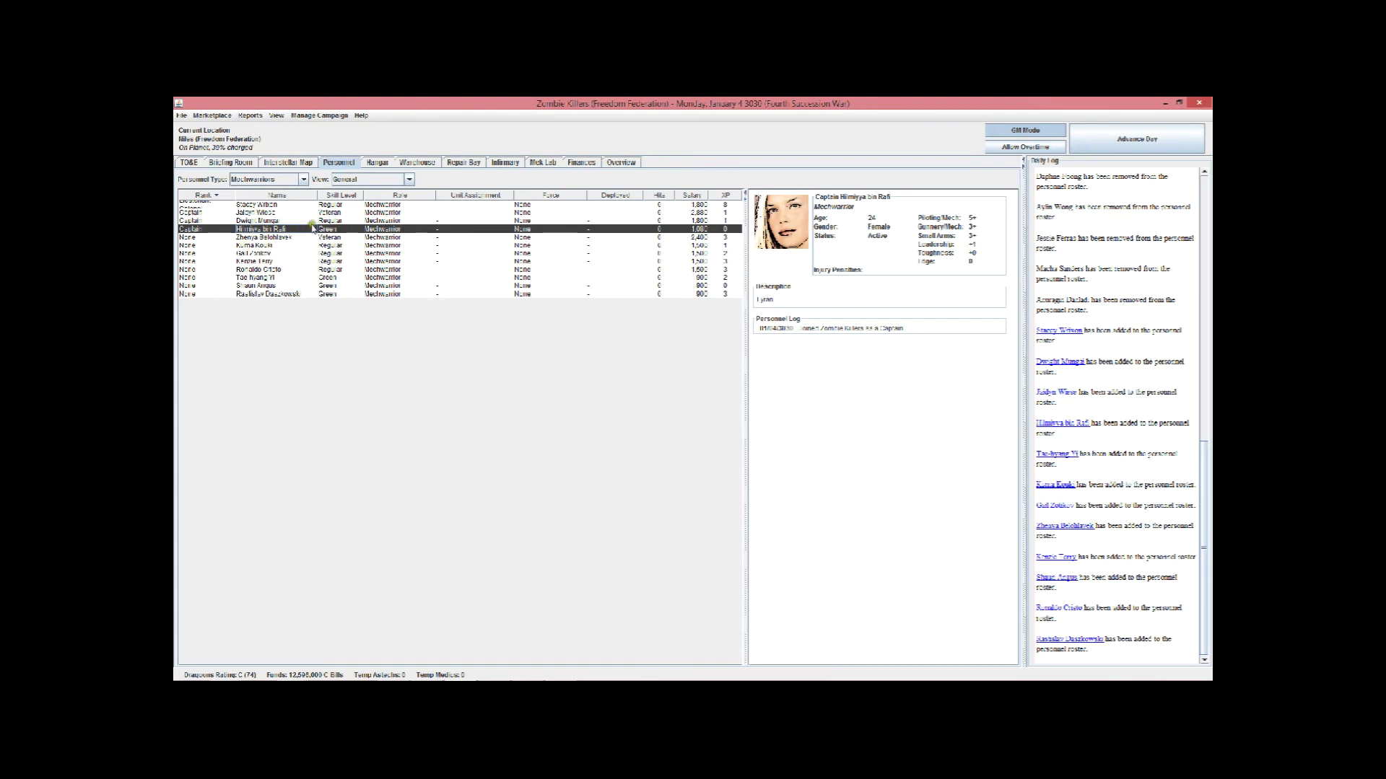
left_click(272, 238)
right_click(275, 241)
mouse_move(328, 248)
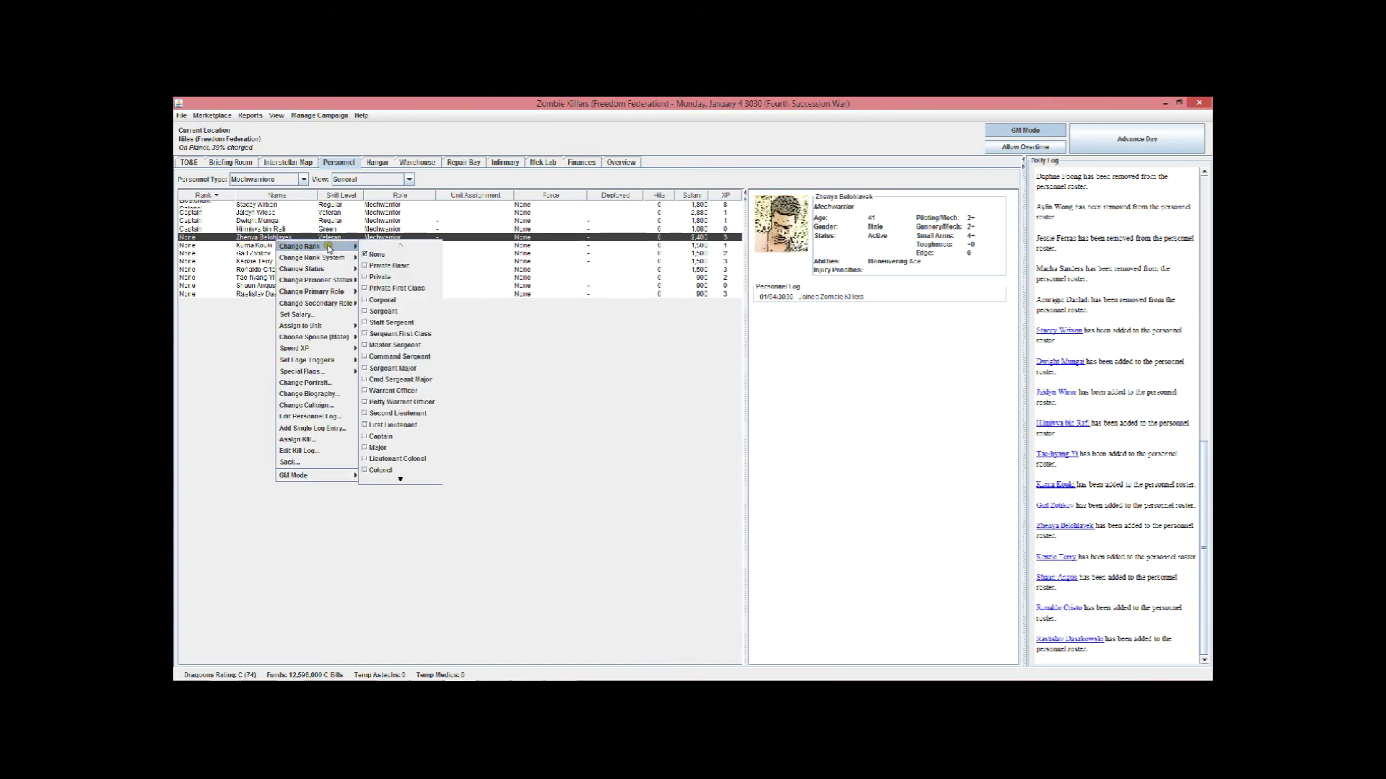
left_click(374, 380)
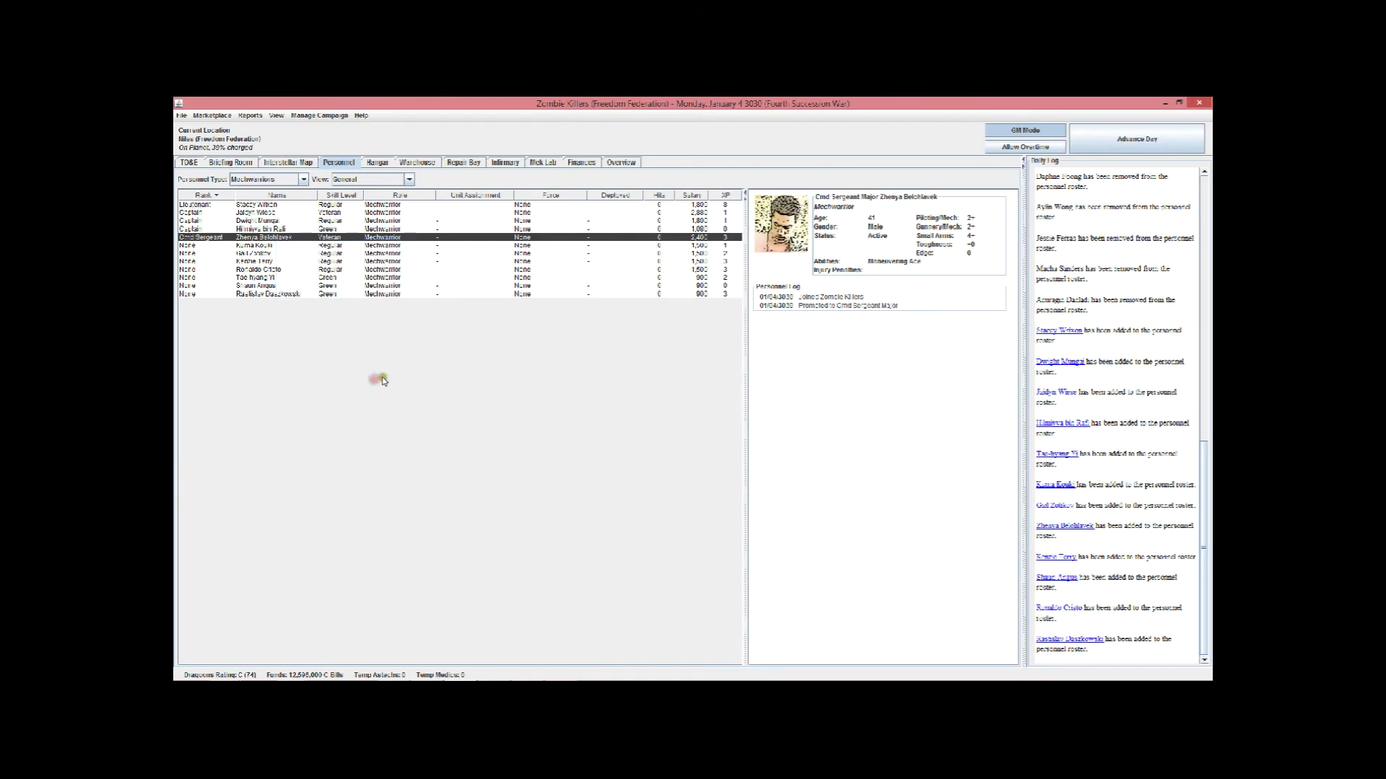
Promote the first unranked Regular Mechwarrior in the roster to Master Sergeant
left_click(258, 245)
right_click(258, 246)
mouse_move(332, 331)
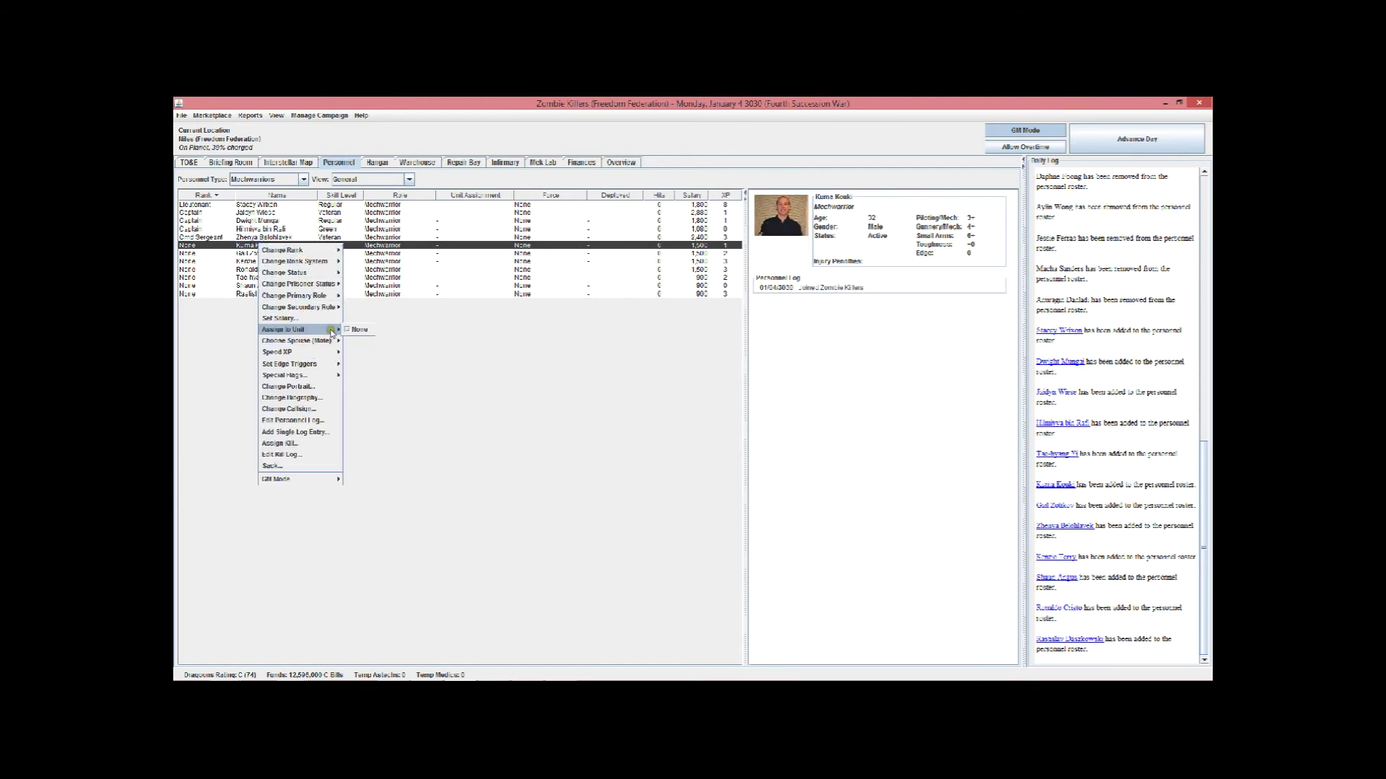
mouse_move(304, 250)
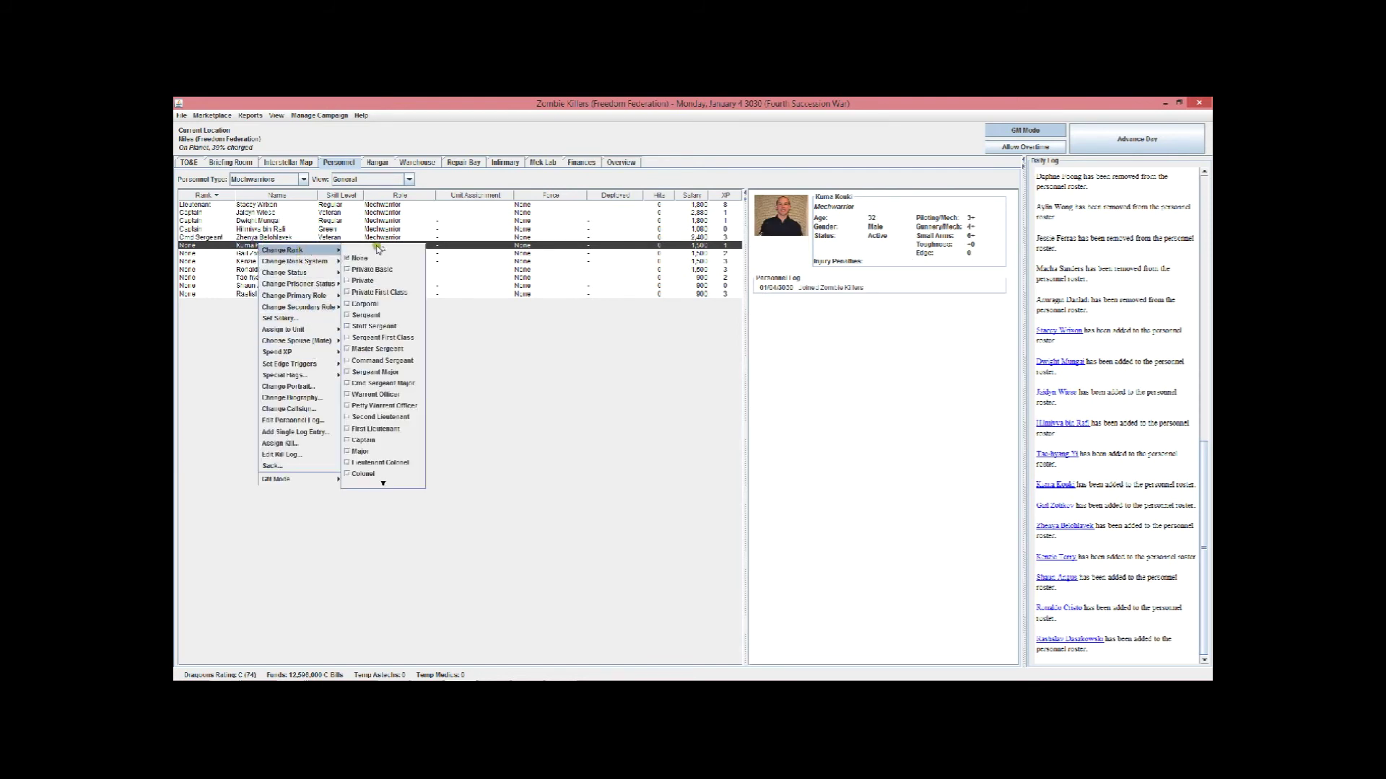
left_click(359, 350)
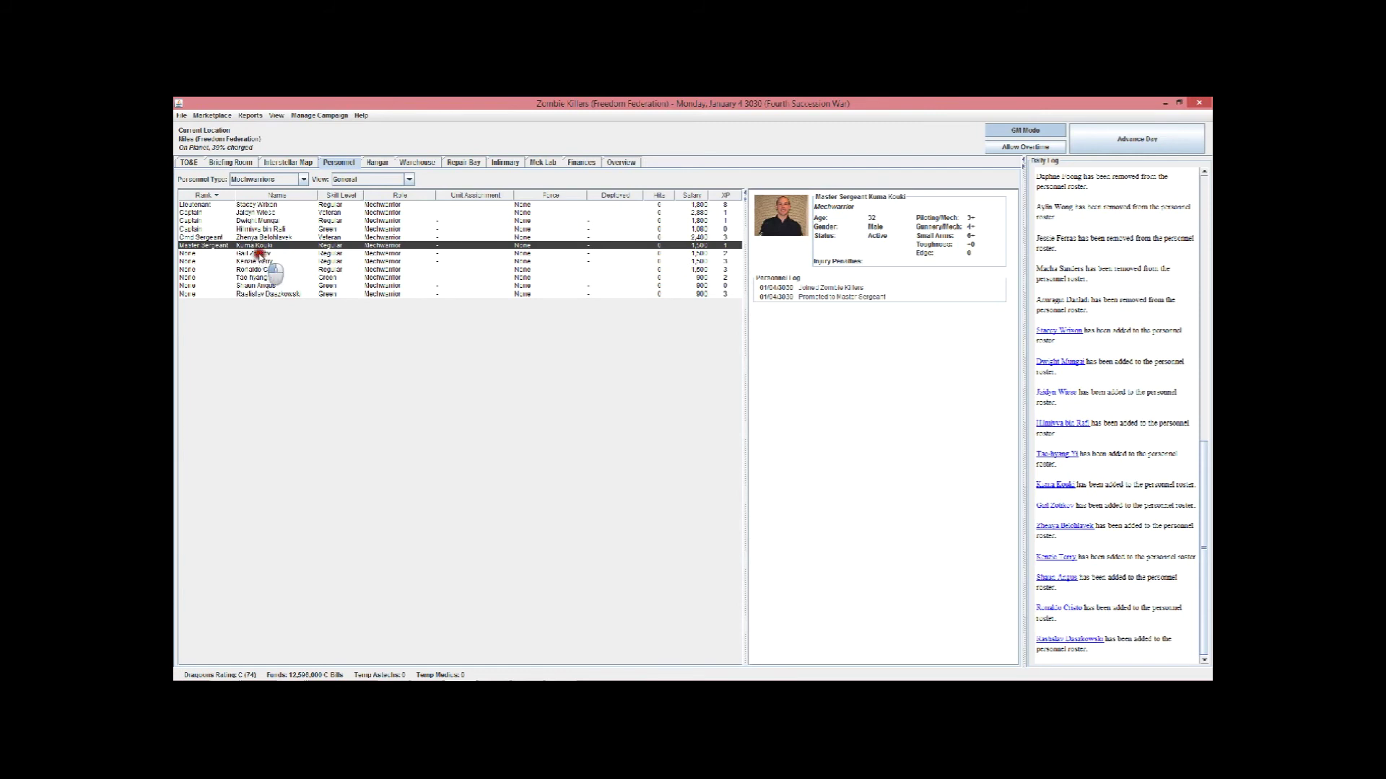
Promote the next two unranked Regular Mechwarriors together to Sergeant
mouse_move(258, 254)
left_mouse_down()
mouse_move(266, 292)
mouse_move(264, 261)
left_mouse_up()
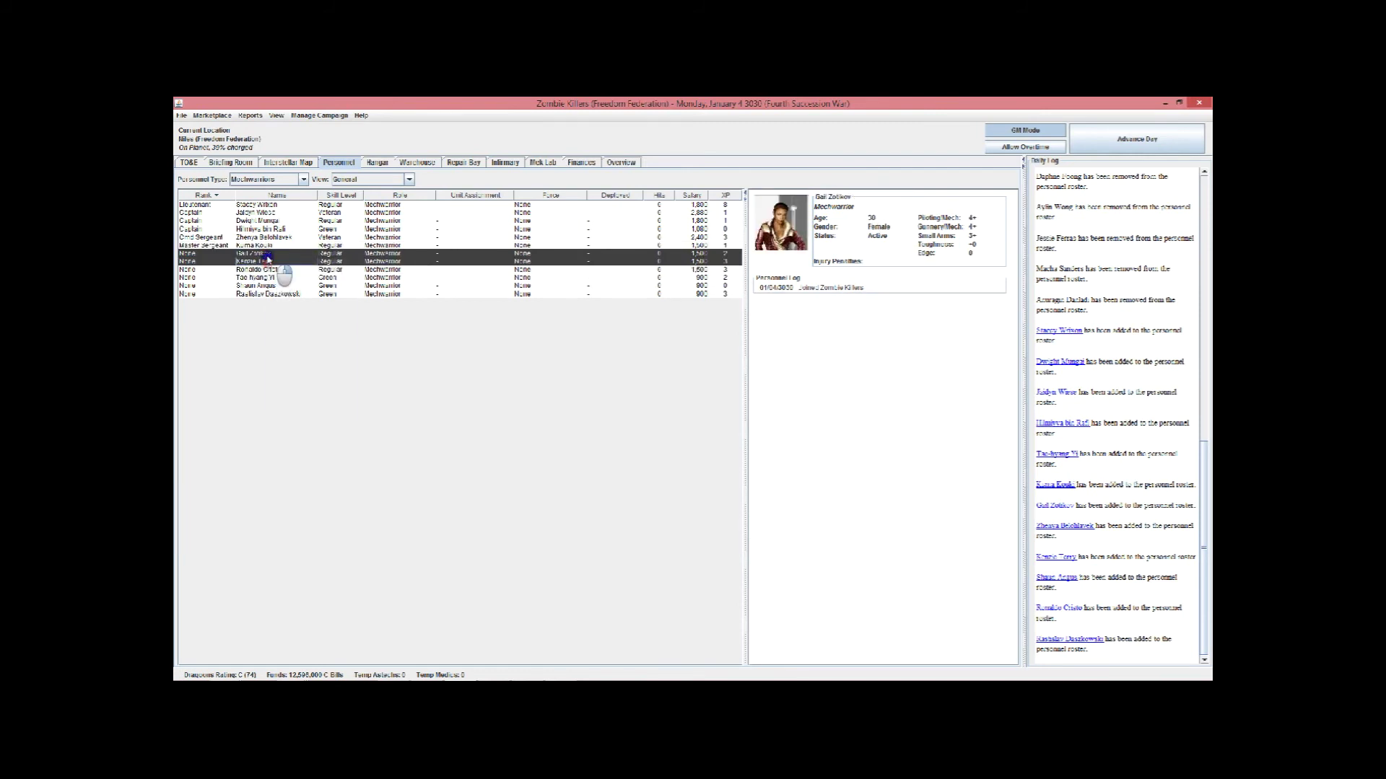
right_click(268, 258)
mouse_move(310, 263)
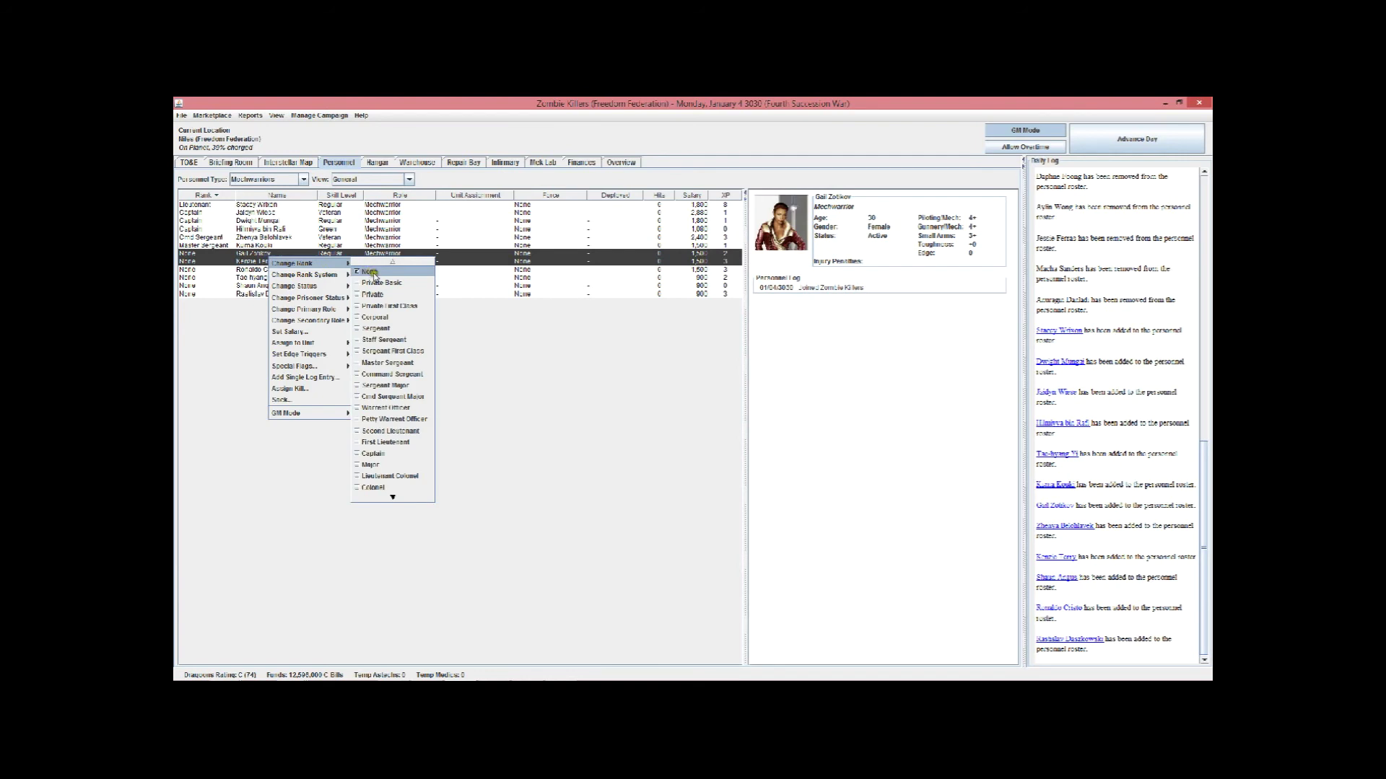
left_click(374, 328)
Promote the last unranked Regular Mechwarrior to Corporal
left_click(259, 269)
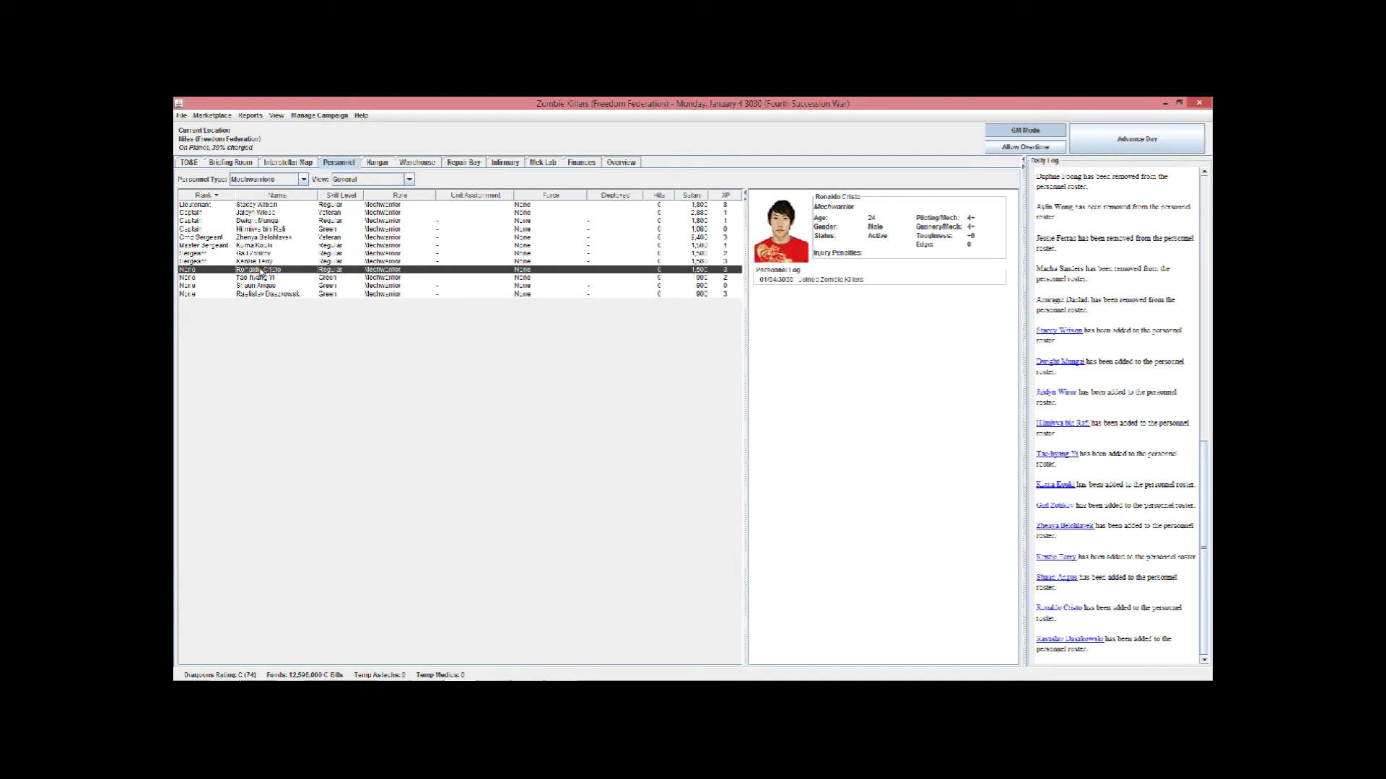
right_click(260, 270)
mouse_move(310, 276)
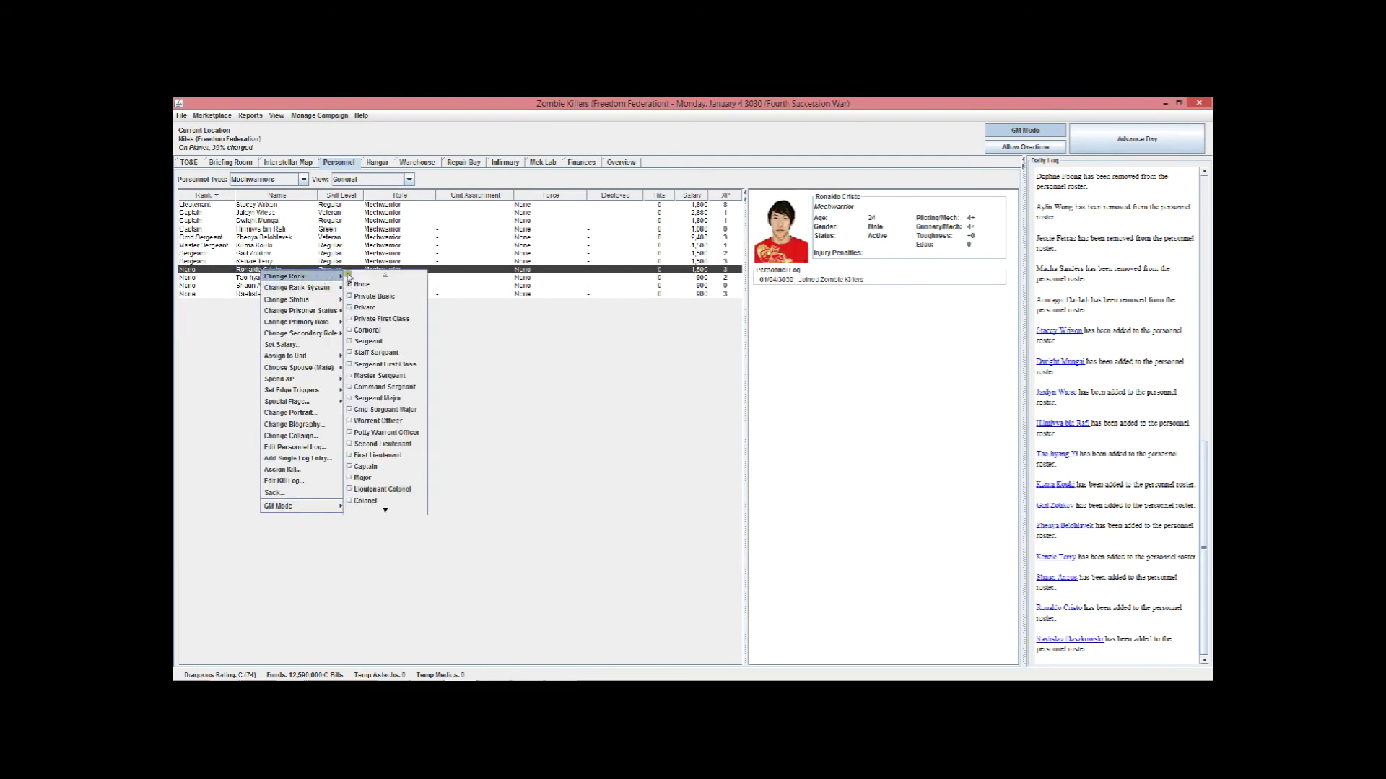
left_click(382, 336)
Promote the three remaining unranked Green Mechwarriors together to Private
left_click_drag(260, 277, 285, 303)
right_click(273, 288)
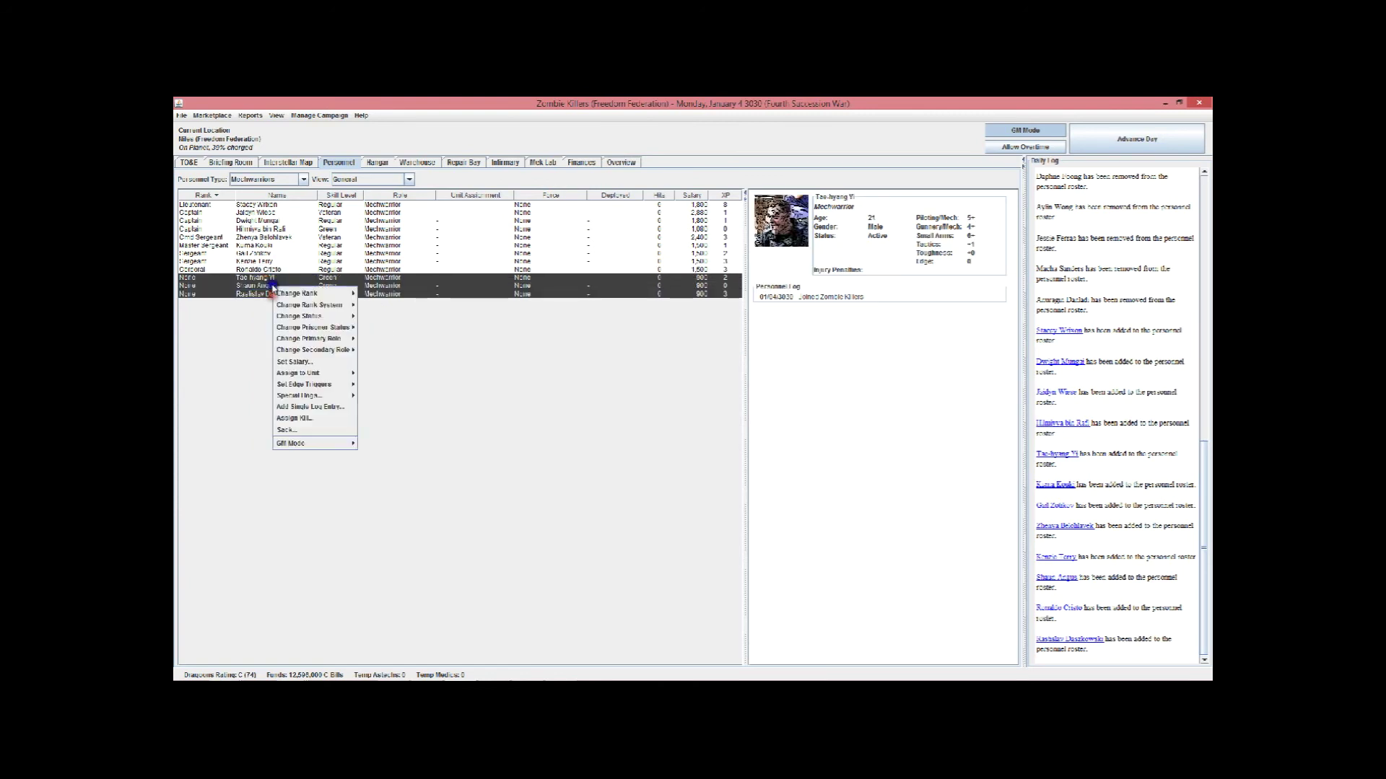
mouse_move(350, 293)
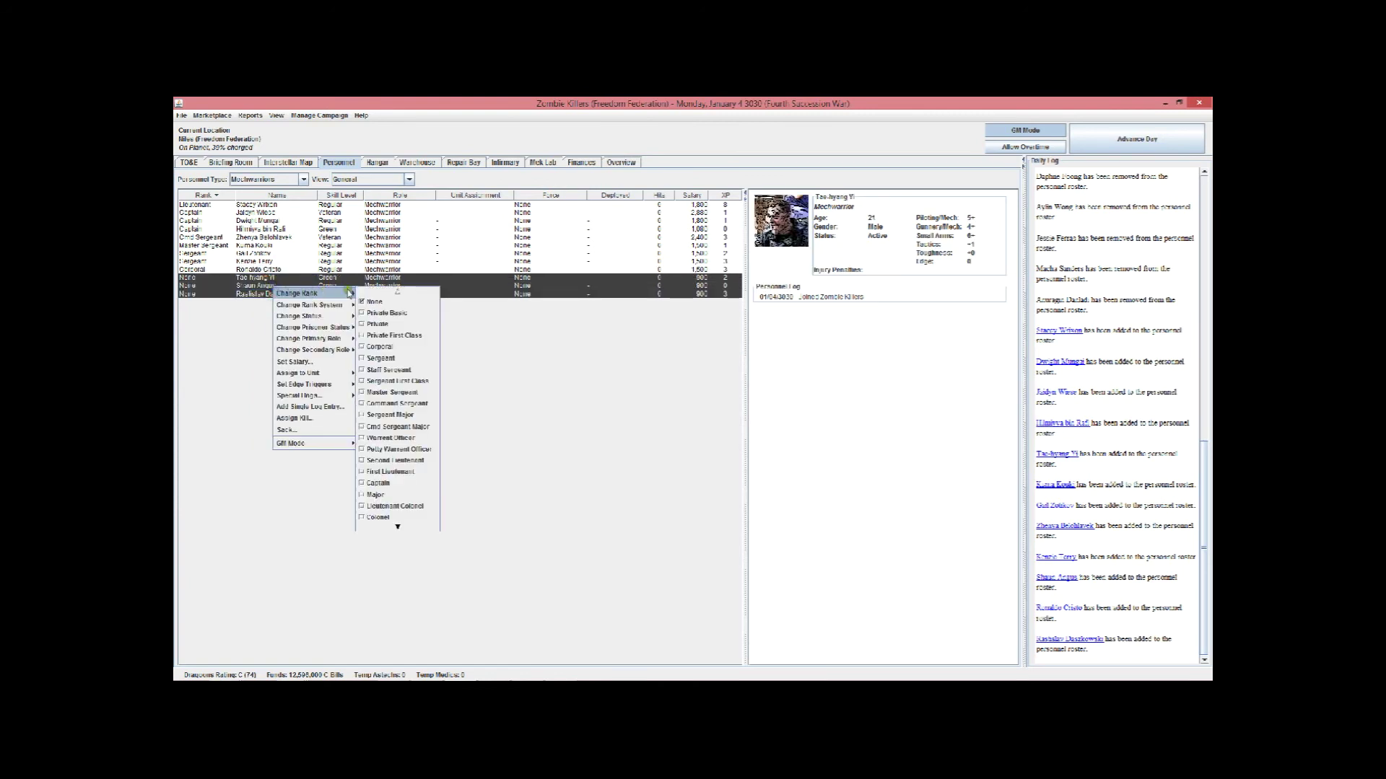
left_click(389, 322)
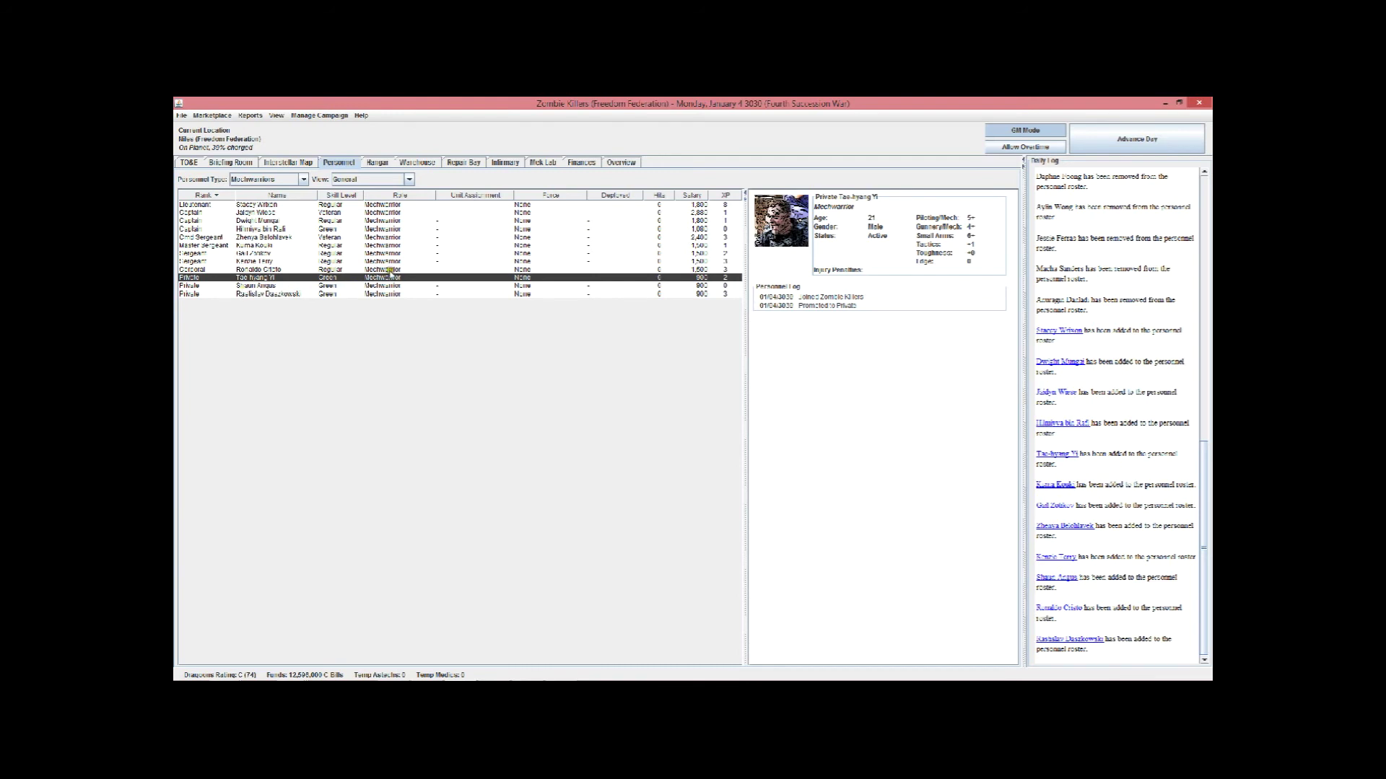
Roll a d20 in the dice roller for the Command Sergeant Major and set that Mechwarrior's biography to "federation sun"
left_click(258, 237)
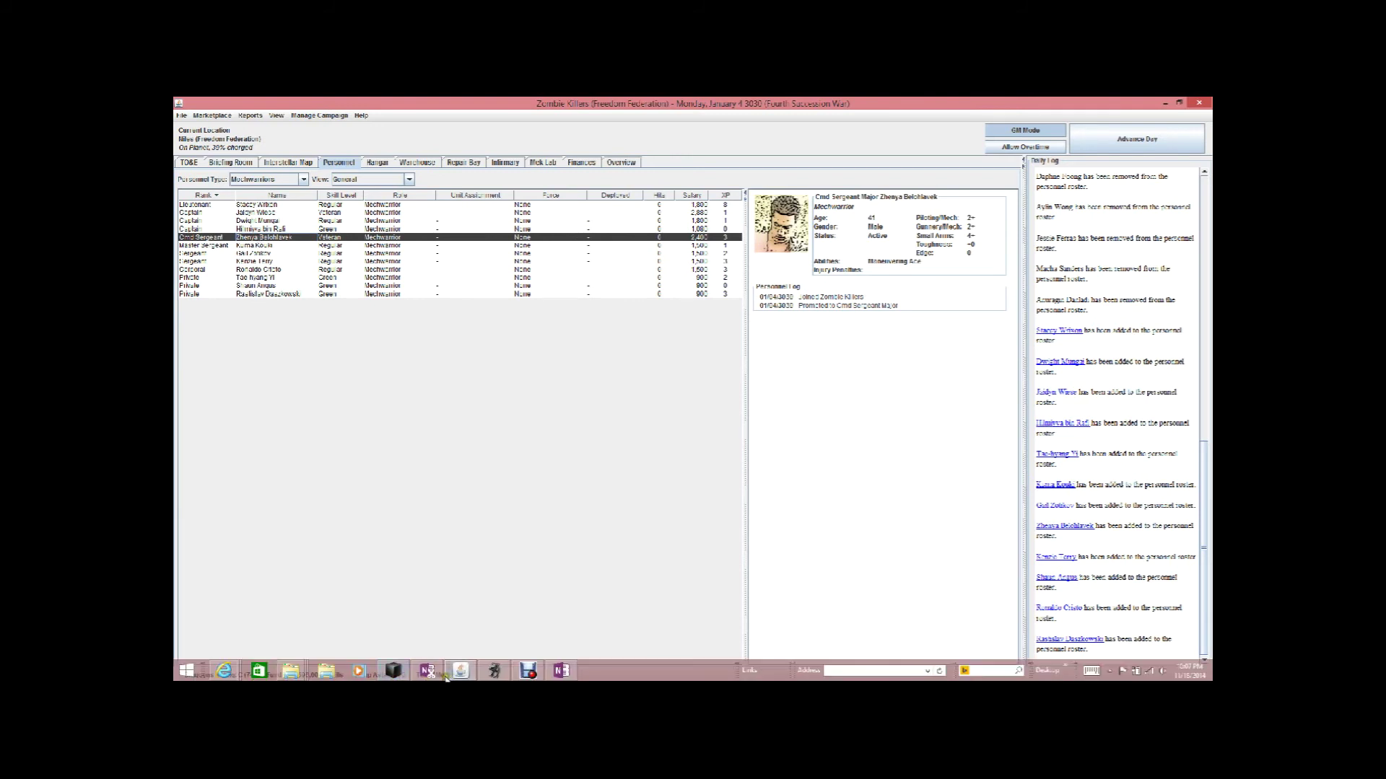
left_click(391, 671)
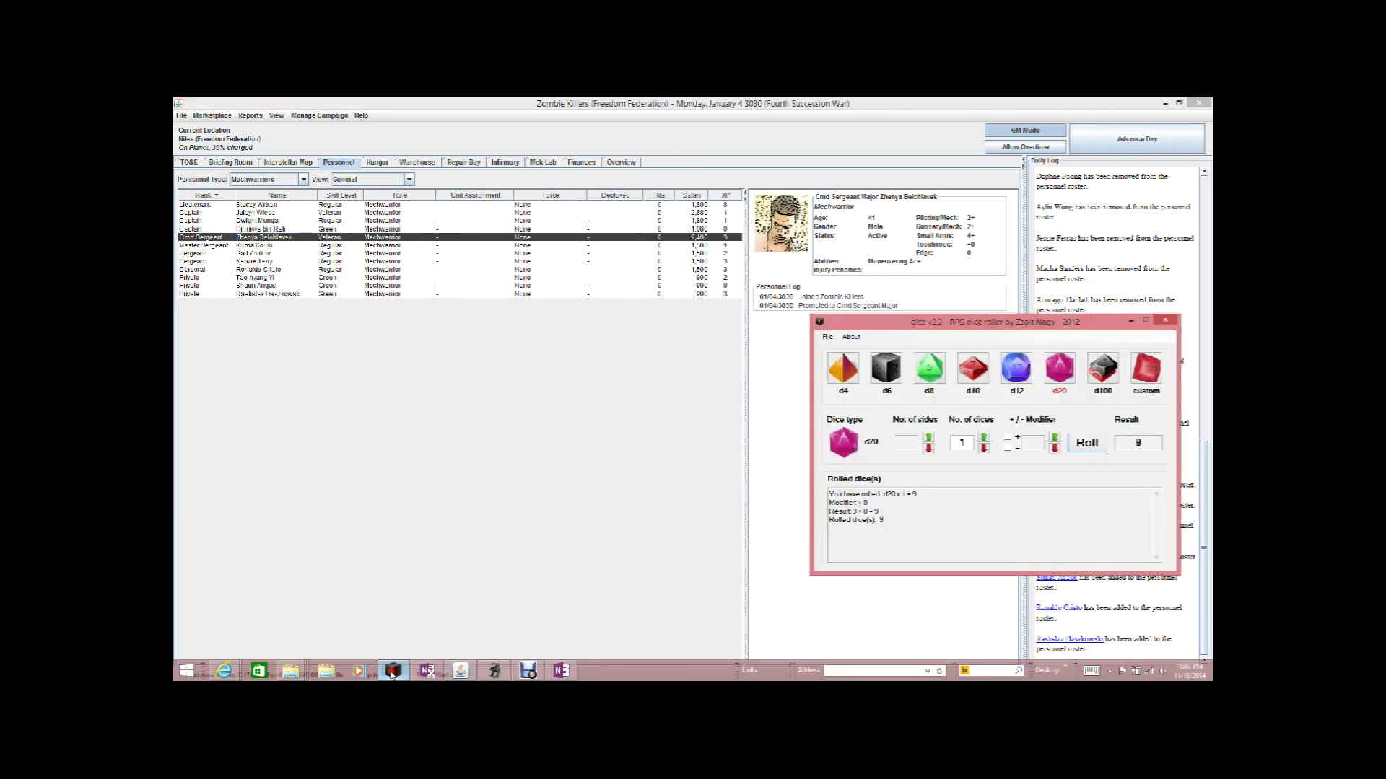
left_click(1088, 443)
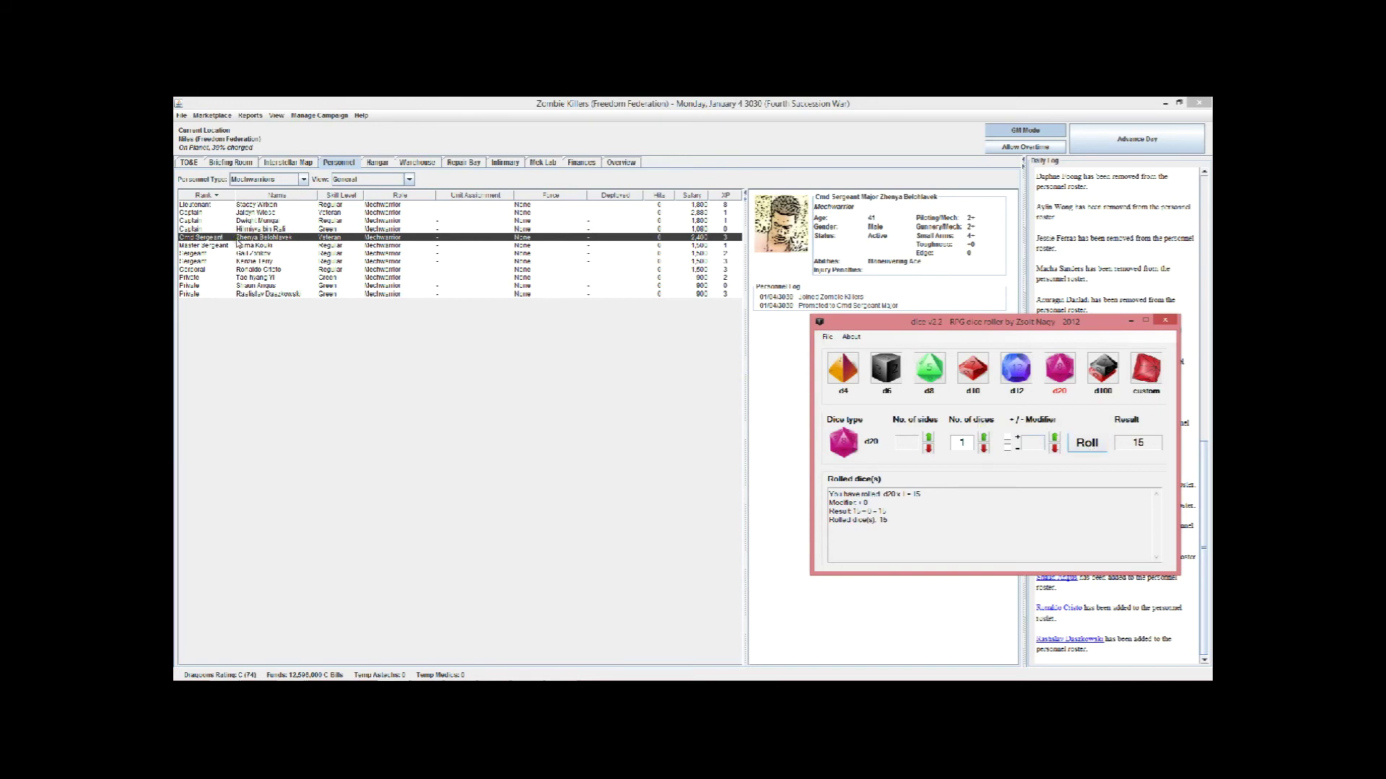
right_click(238, 242)
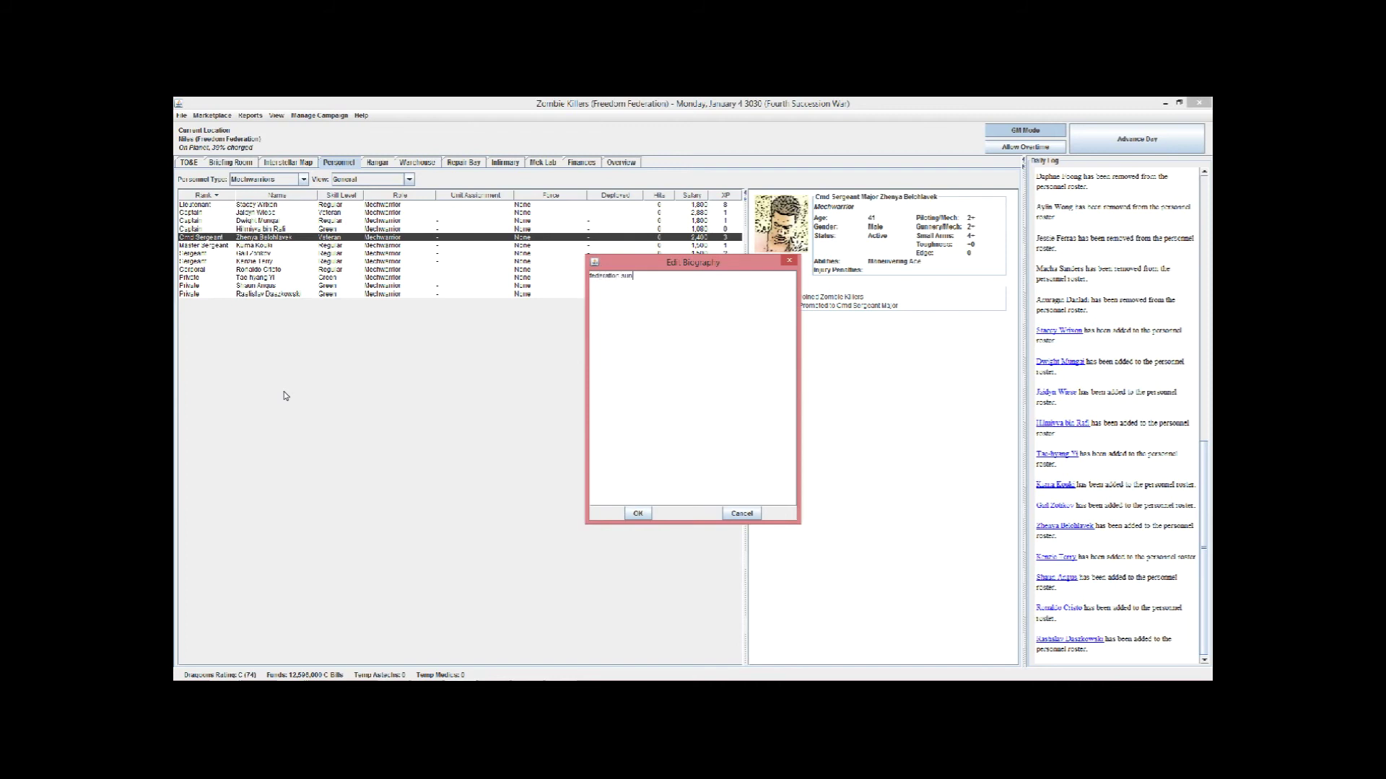
left_click(636, 514)
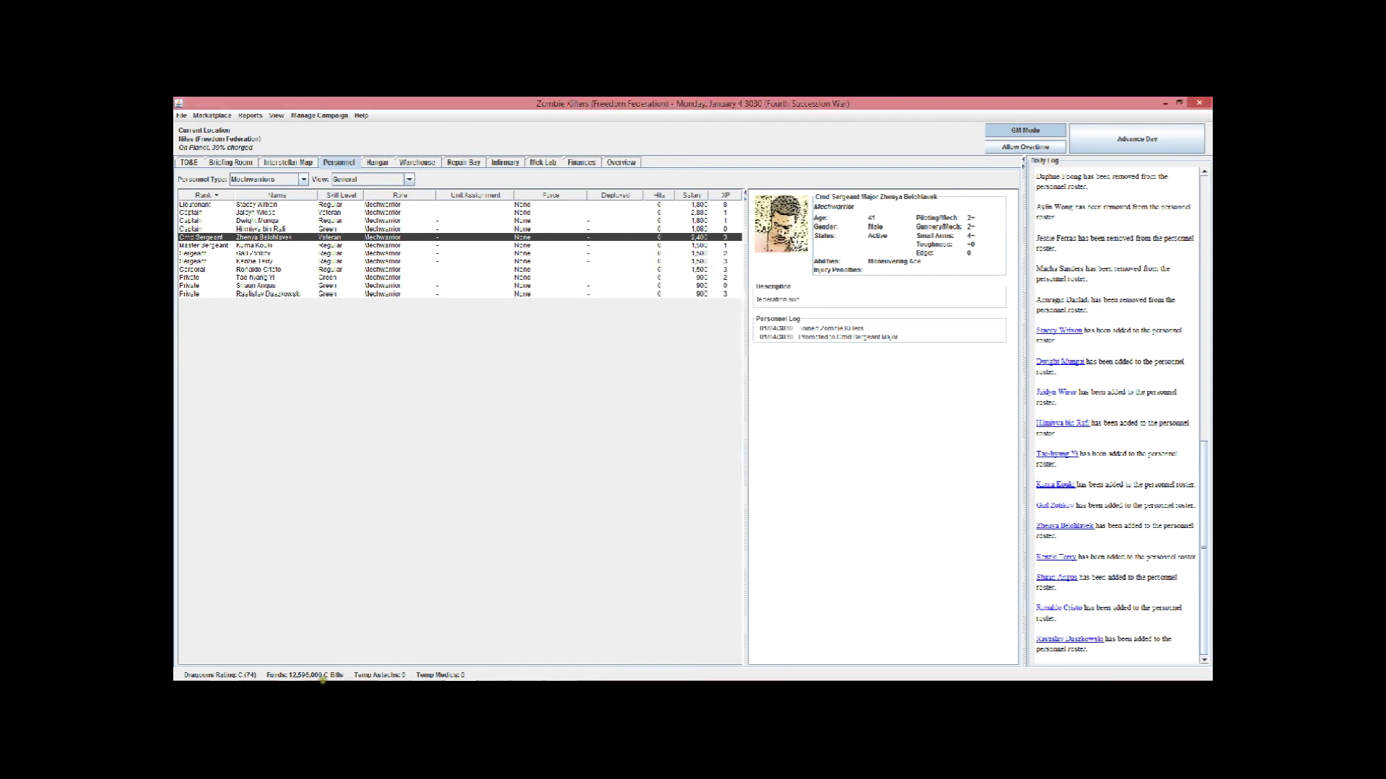
Roll a d20 in the dice roller for the Master Sergeant and enter "federation sun" as the biography
mouse_move(325, 678)
left_click(393, 671)
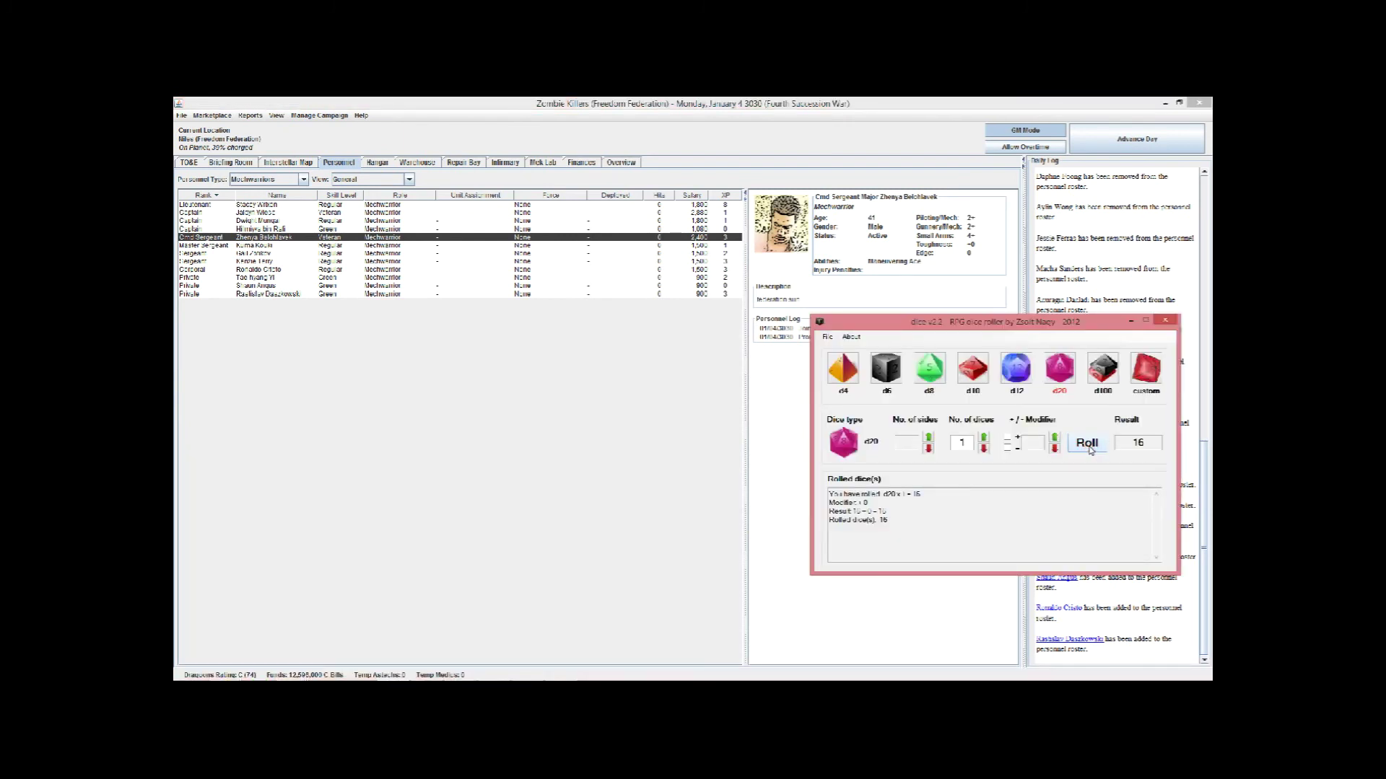
left_click(257, 245)
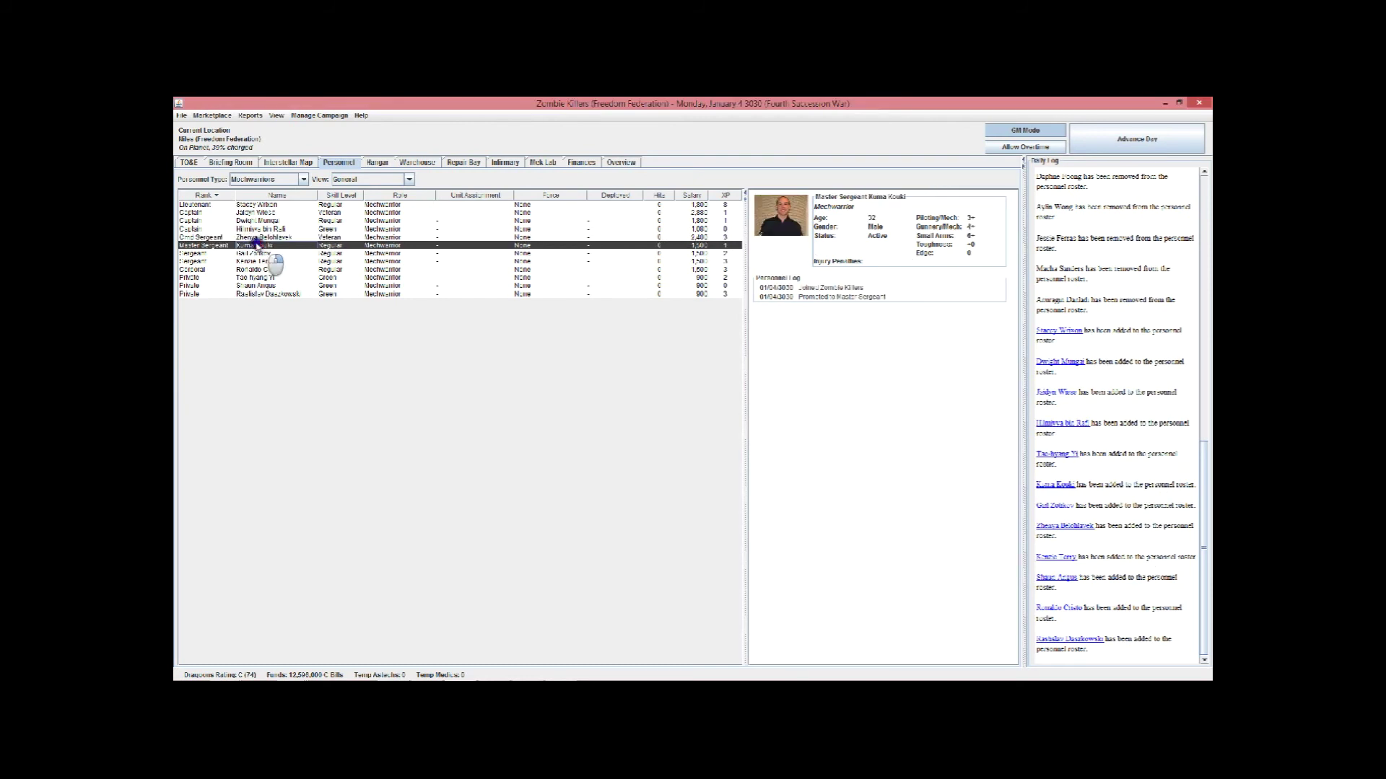
right_click(257, 245)
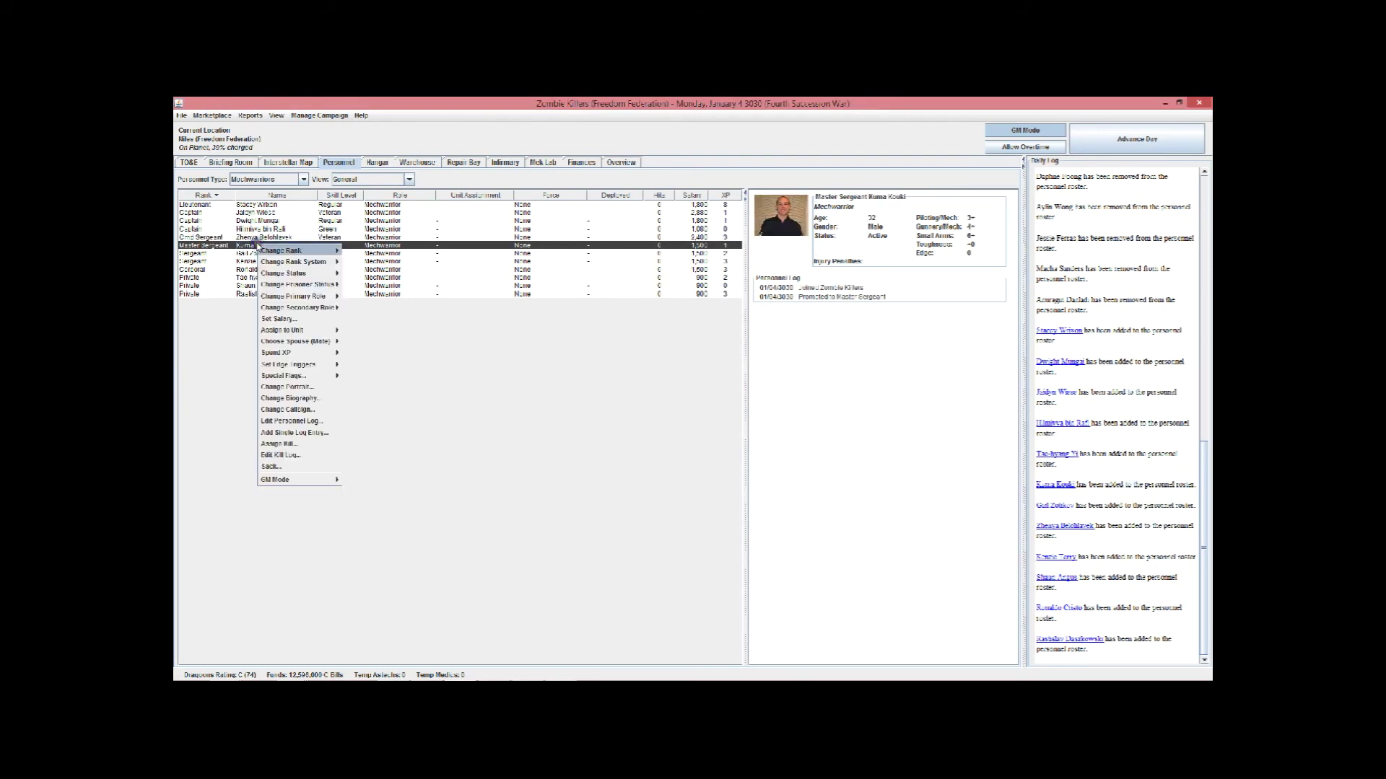
left_click(300, 398)
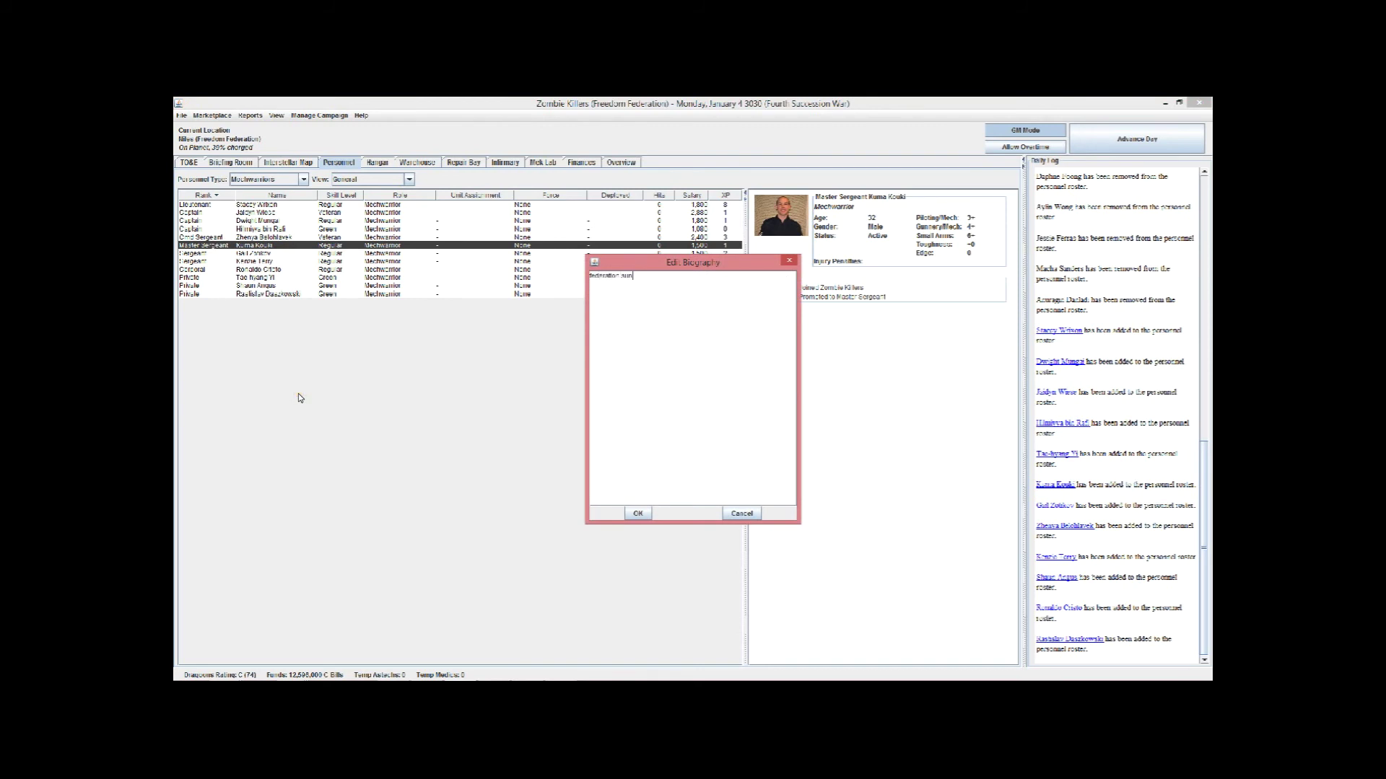
type("federation sun")
left_click(638, 513)
Roll a d20 in the dice roller for the first Sergeant in the roster and set the biography to "capellan"
left_click(234, 254)
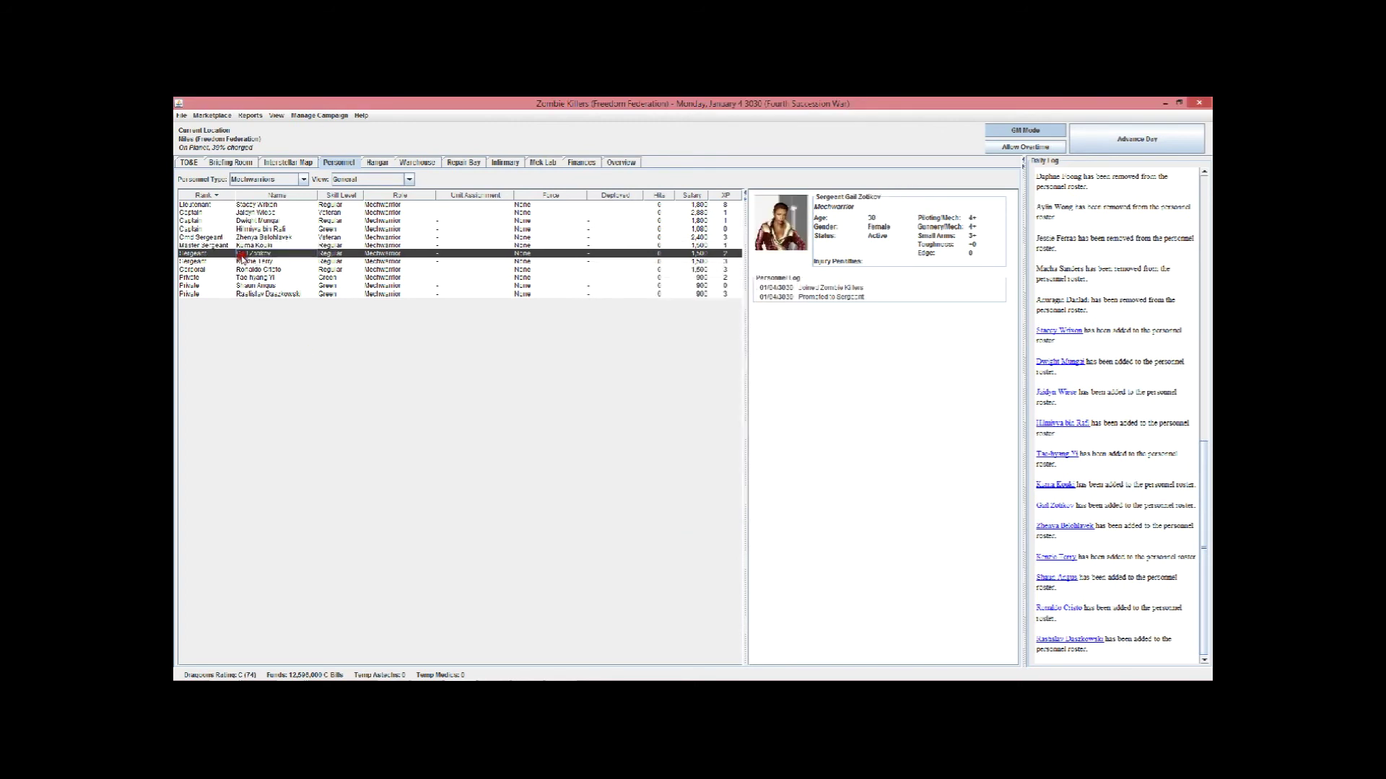
left_click(389, 670)
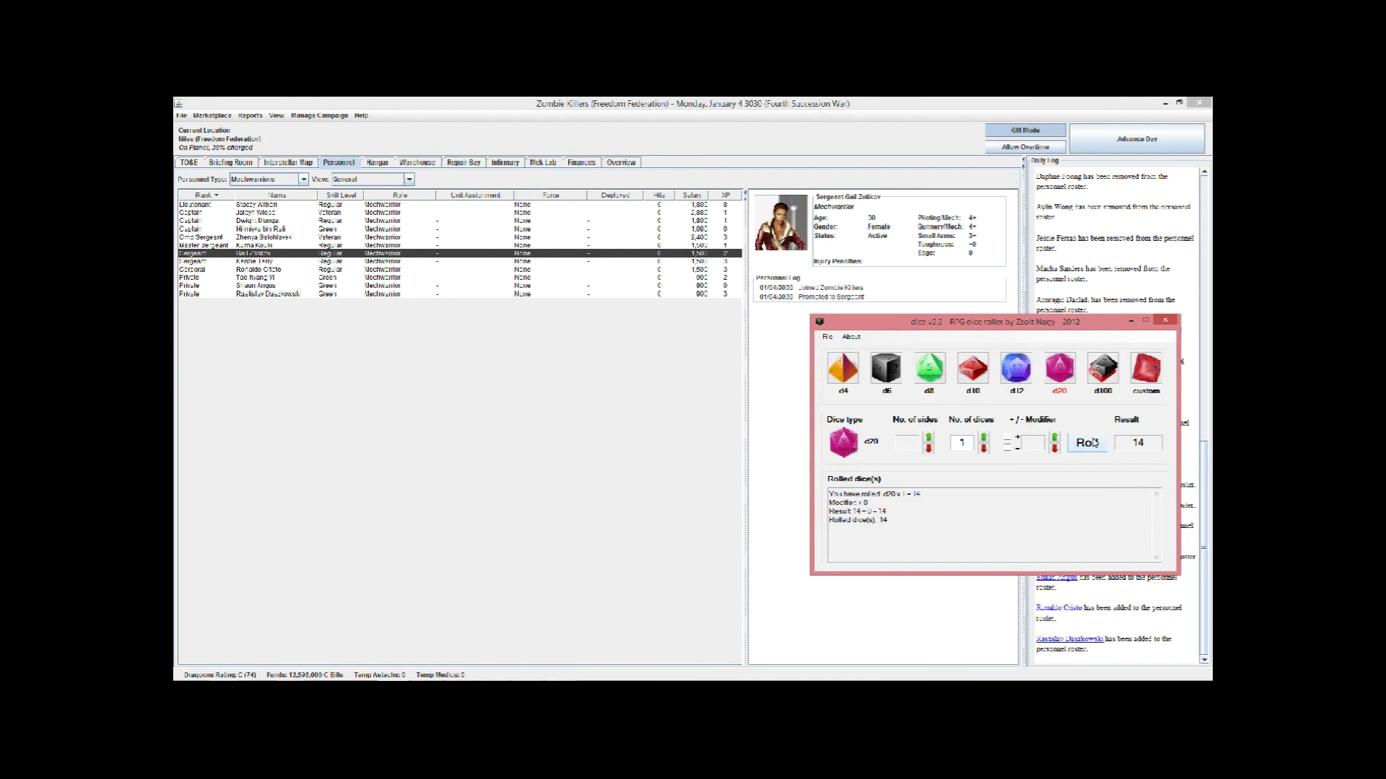
right_click(240, 258)
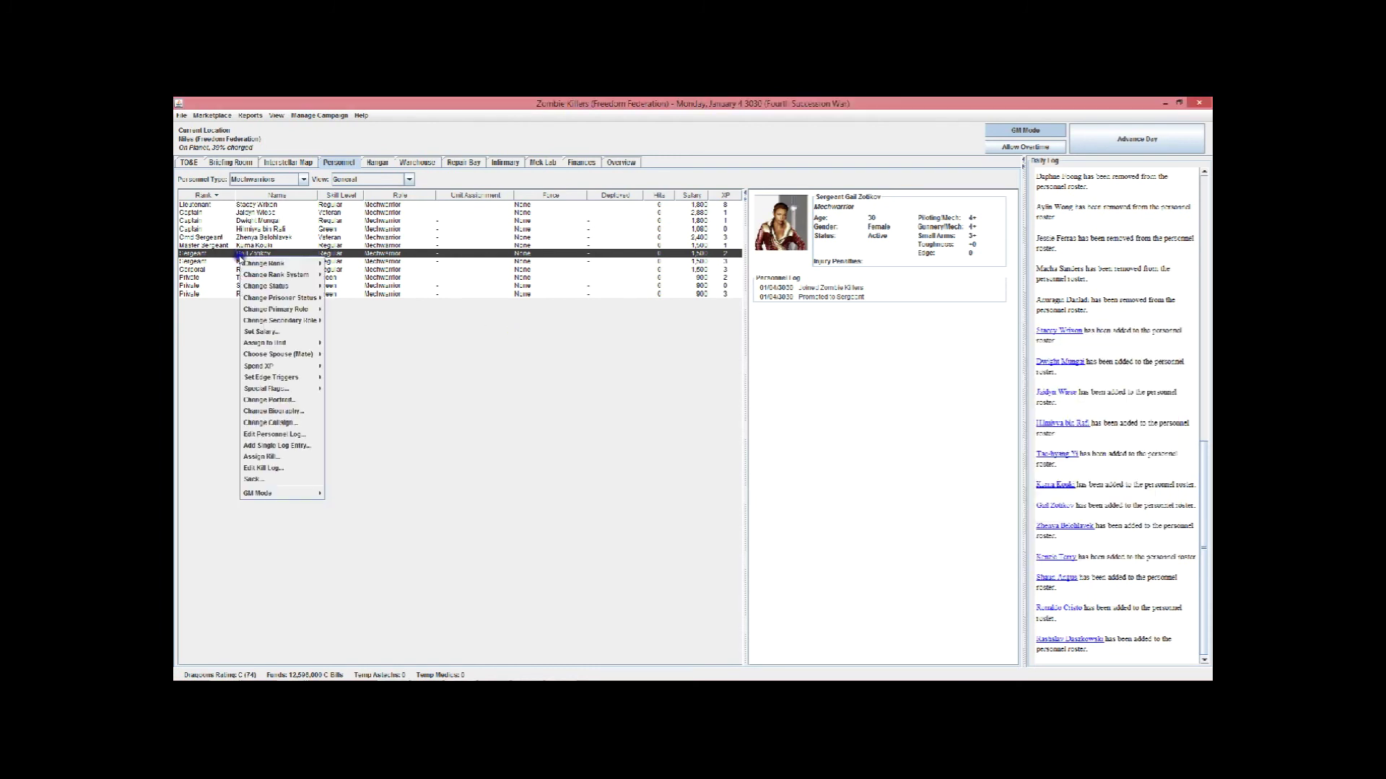
left_click(284, 411)
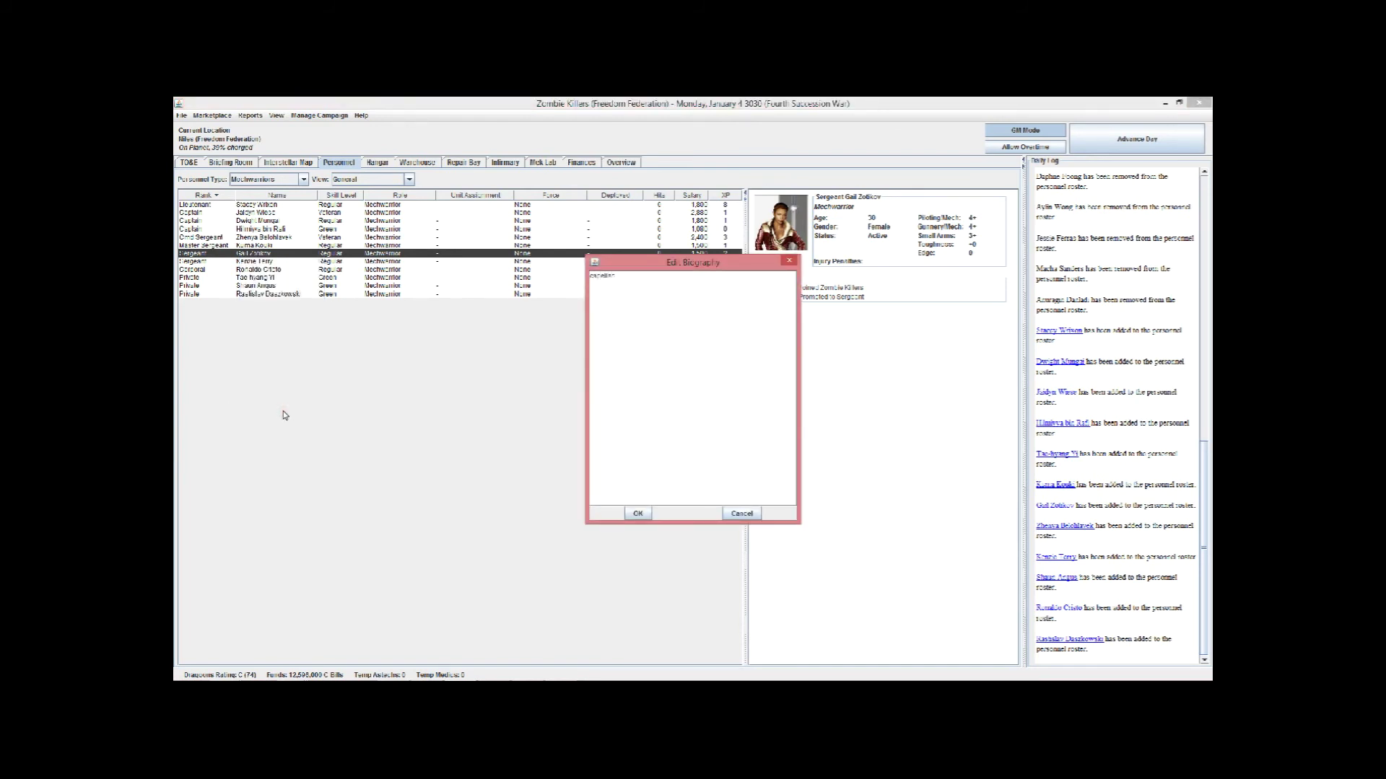
type("capellan")
left_click(641, 514)
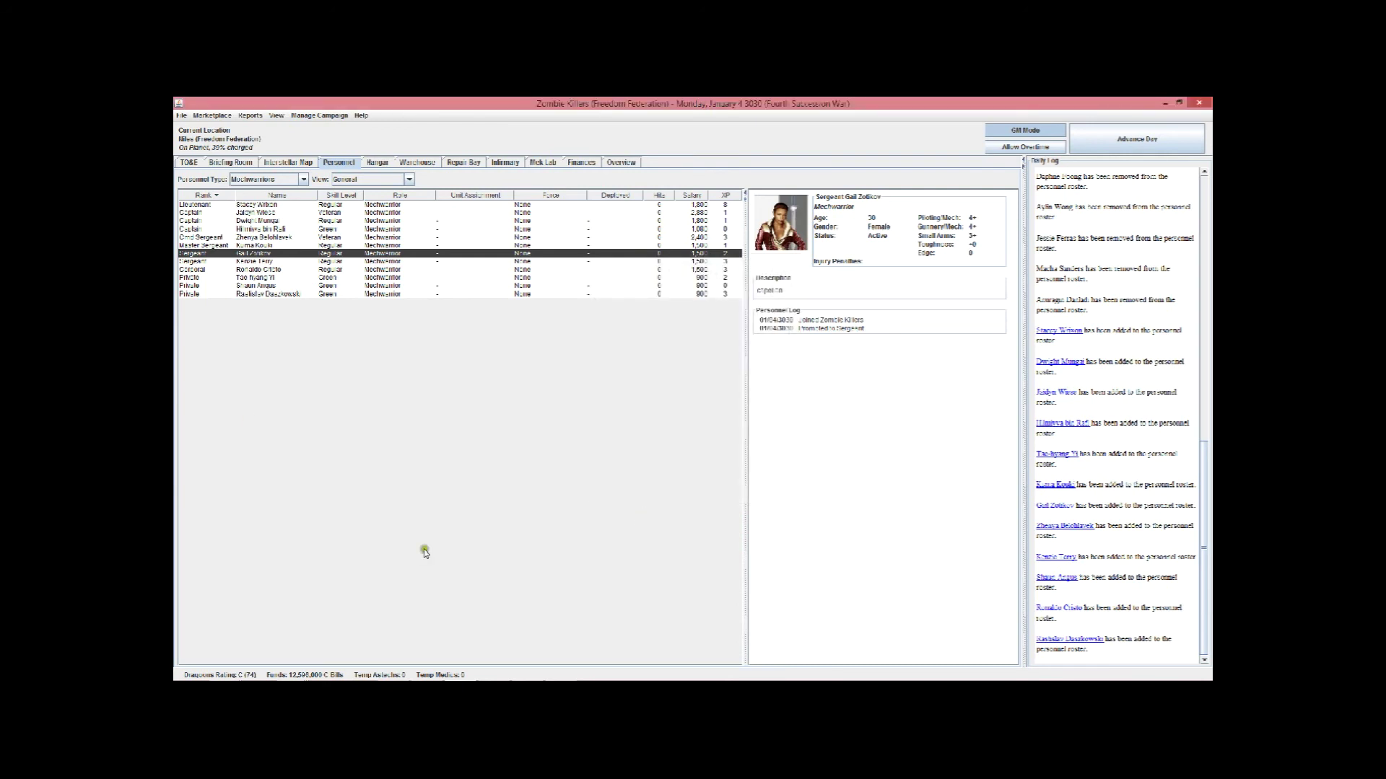
Select the second Sergeant in the roster and roll a d20 for that Mechwarrior in the dice roller
left_click(266, 262)
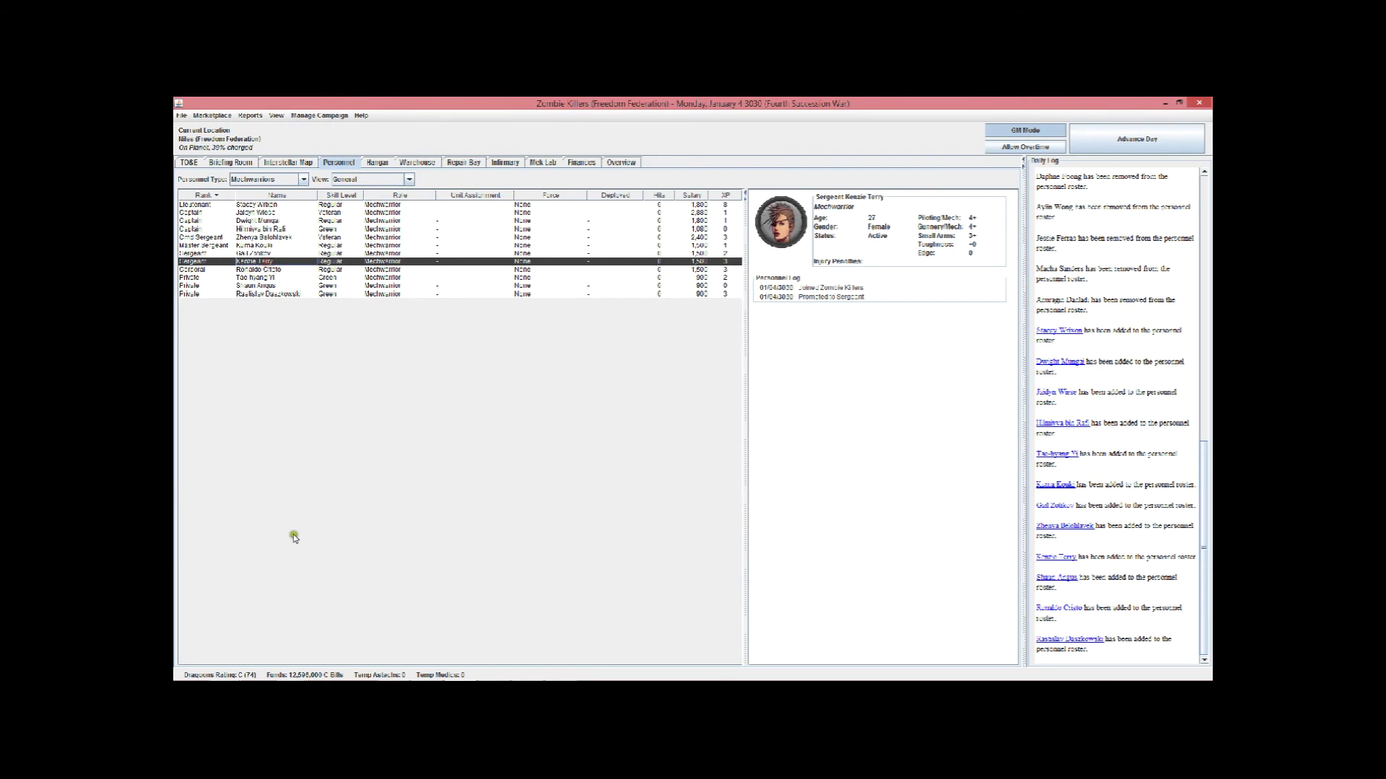
left_click(393, 670)
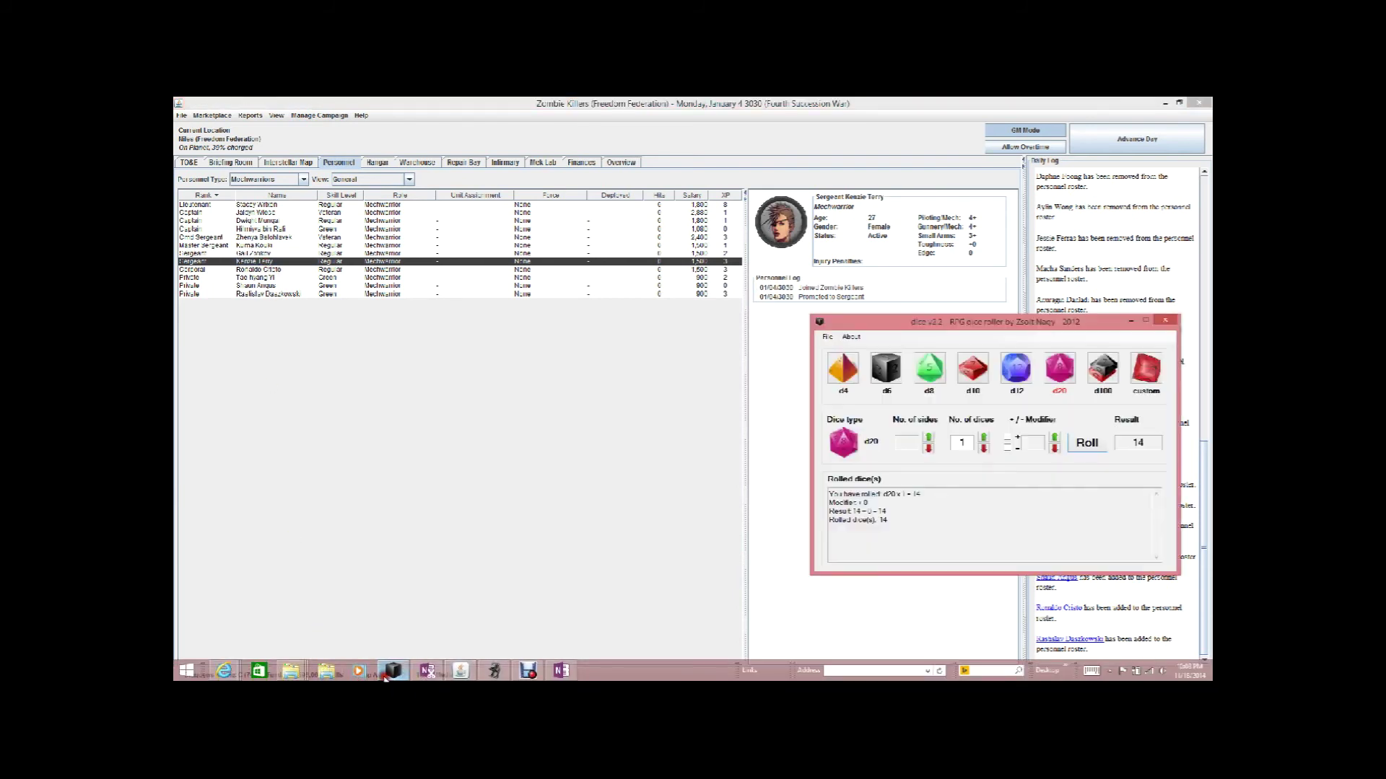
left_click(1086, 444)
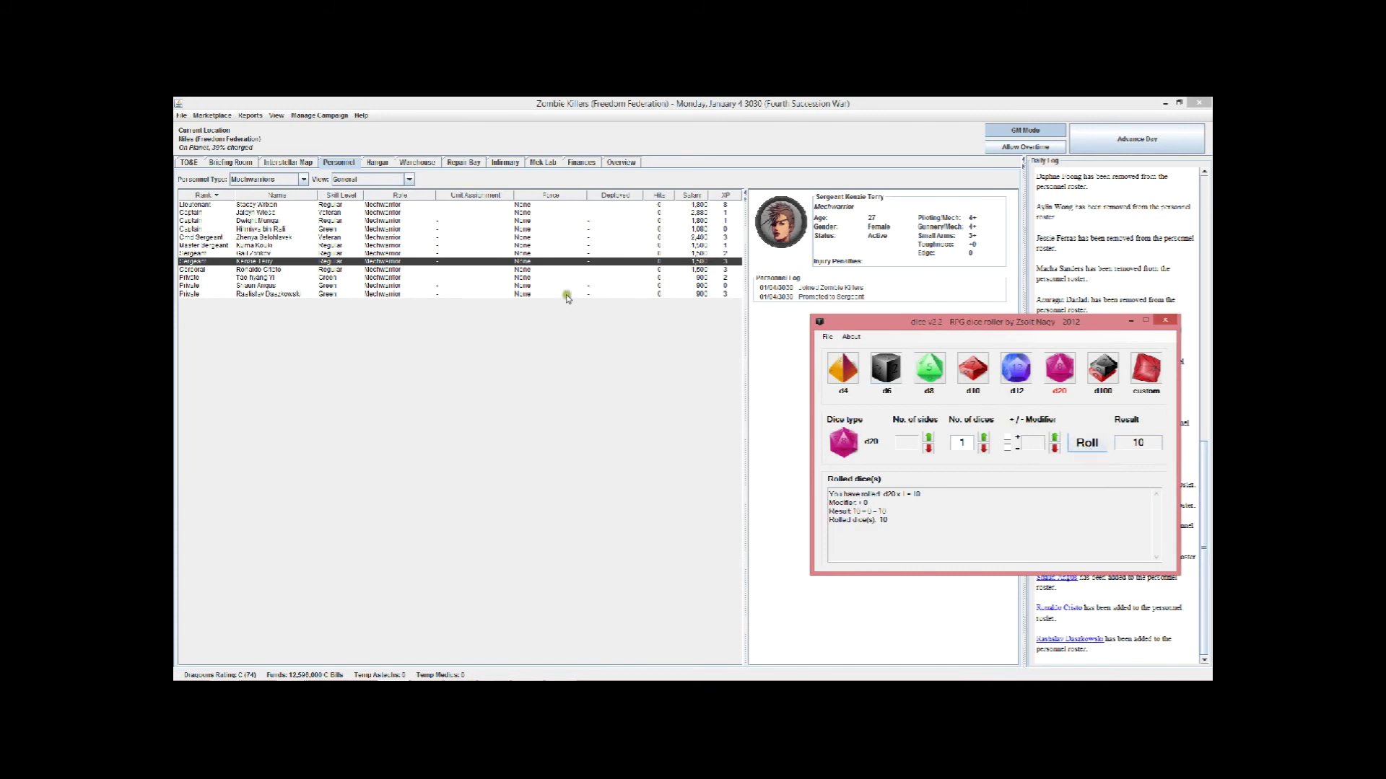
right_click(231, 262)
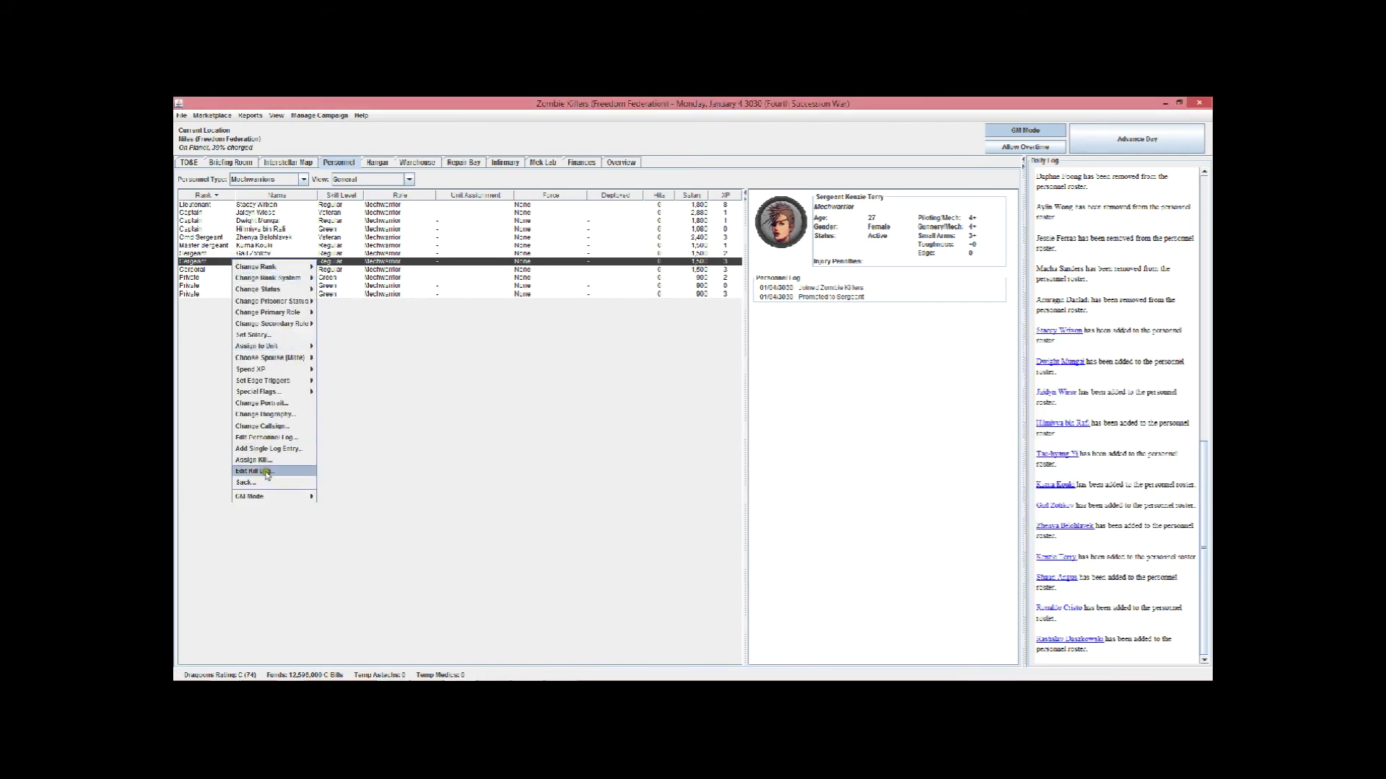
left_click(287, 405)
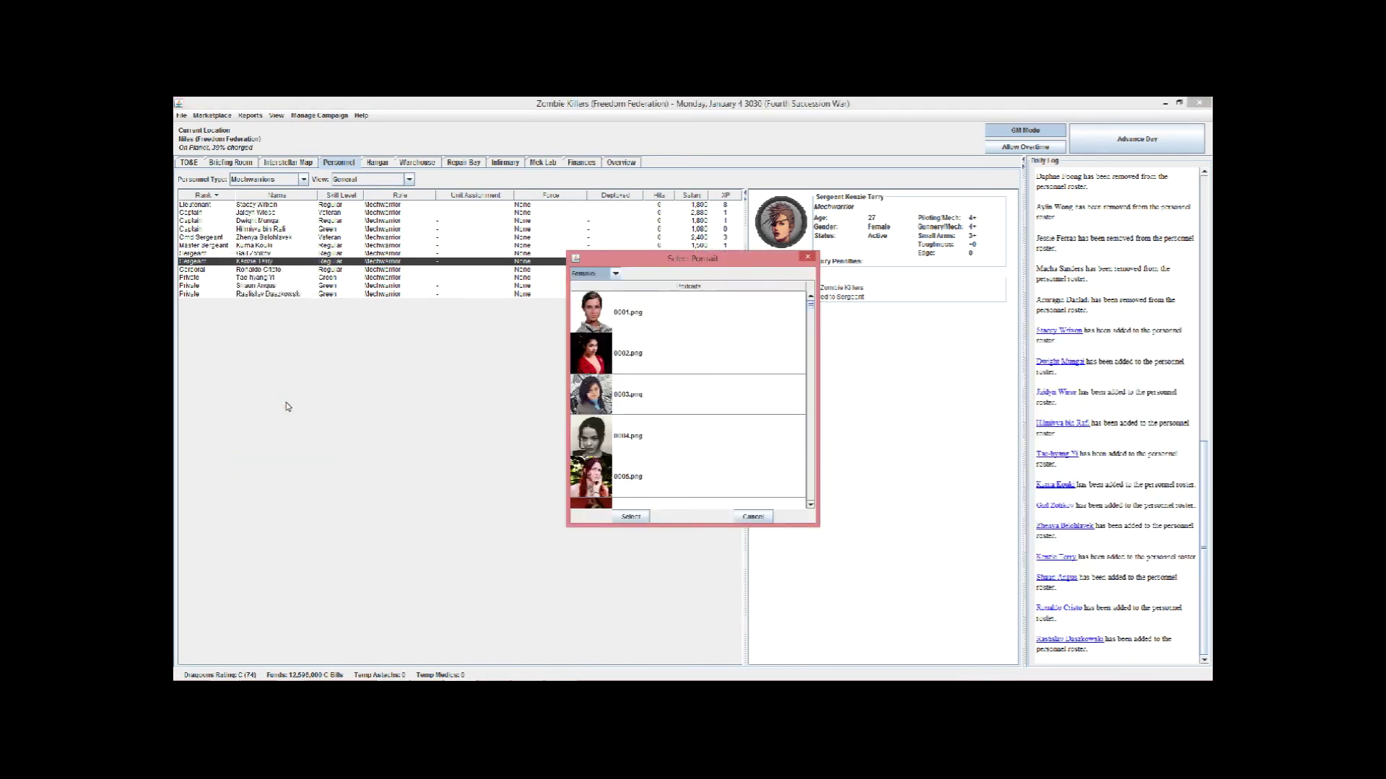
left_click(756, 518)
Set the second Sergeant's biography to "lyran"
left_click(286, 262)
right_click(287, 263)
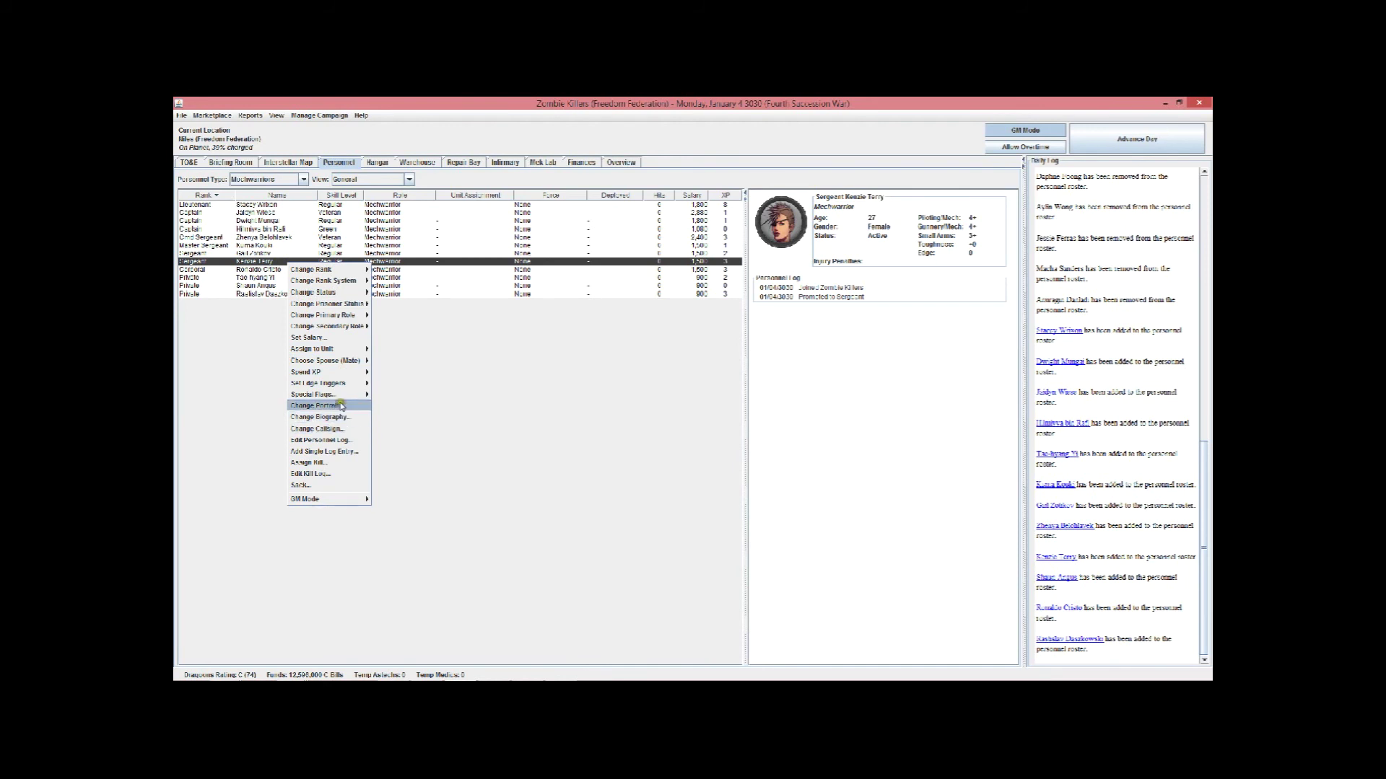
left_click(328, 418)
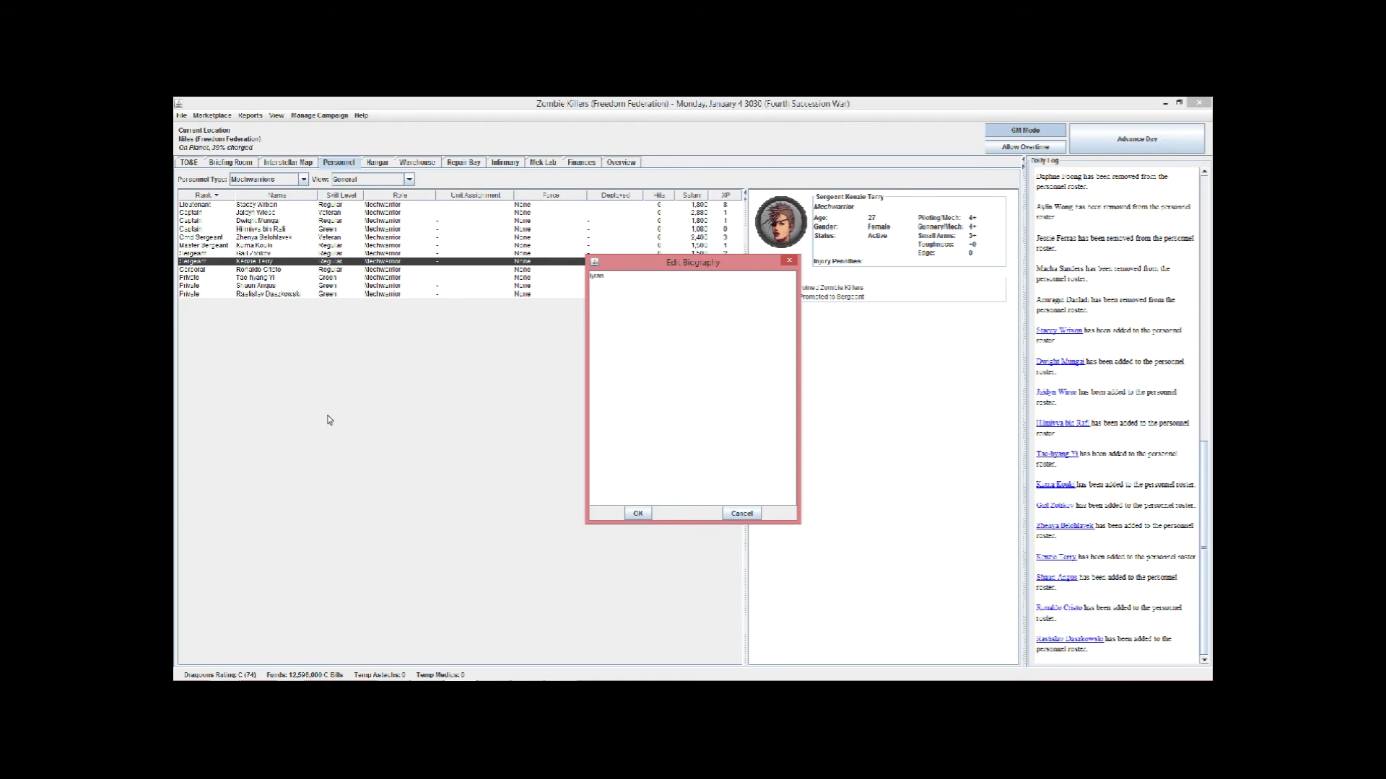
left_click(637, 514)
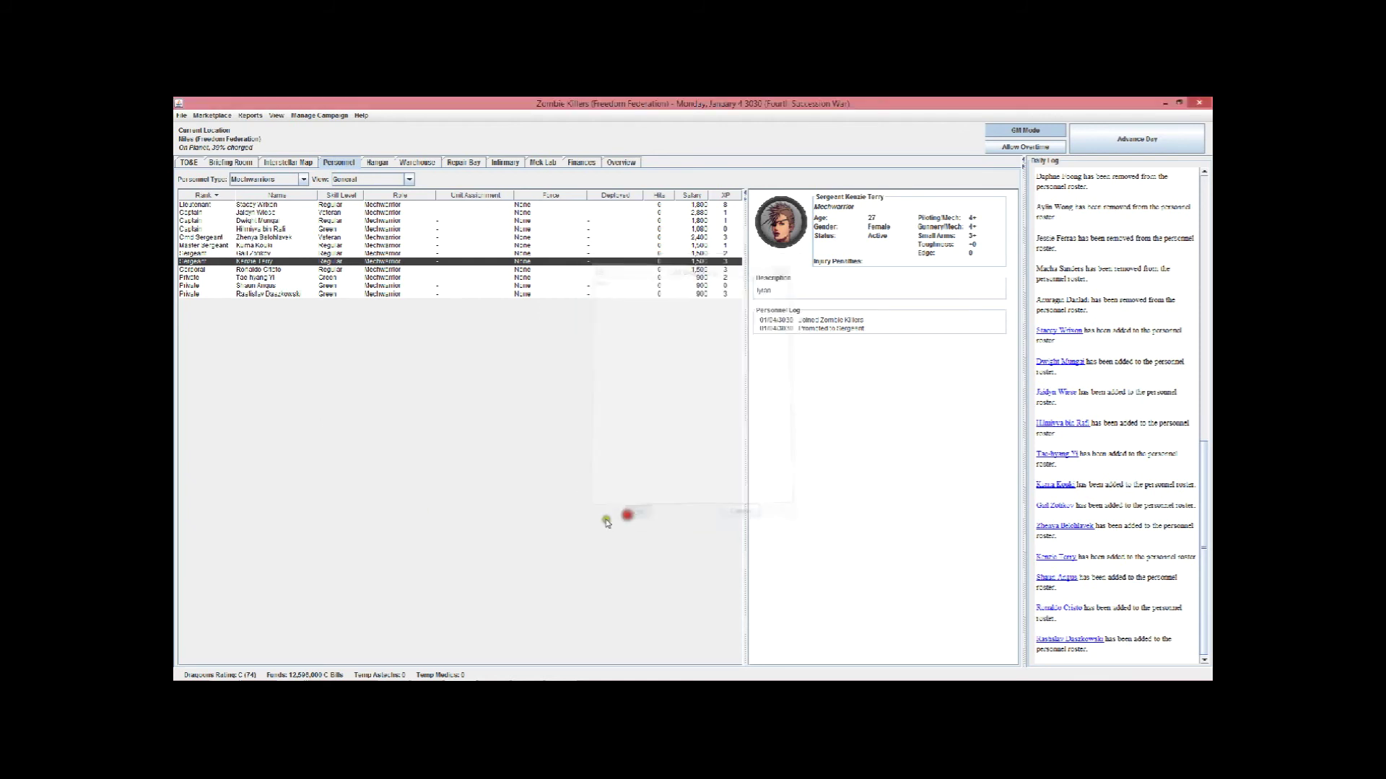
Bring up the dice roller for a d20 roll for the Corporal and set the Corporal's biography to "lyran"
left_click(271, 270)
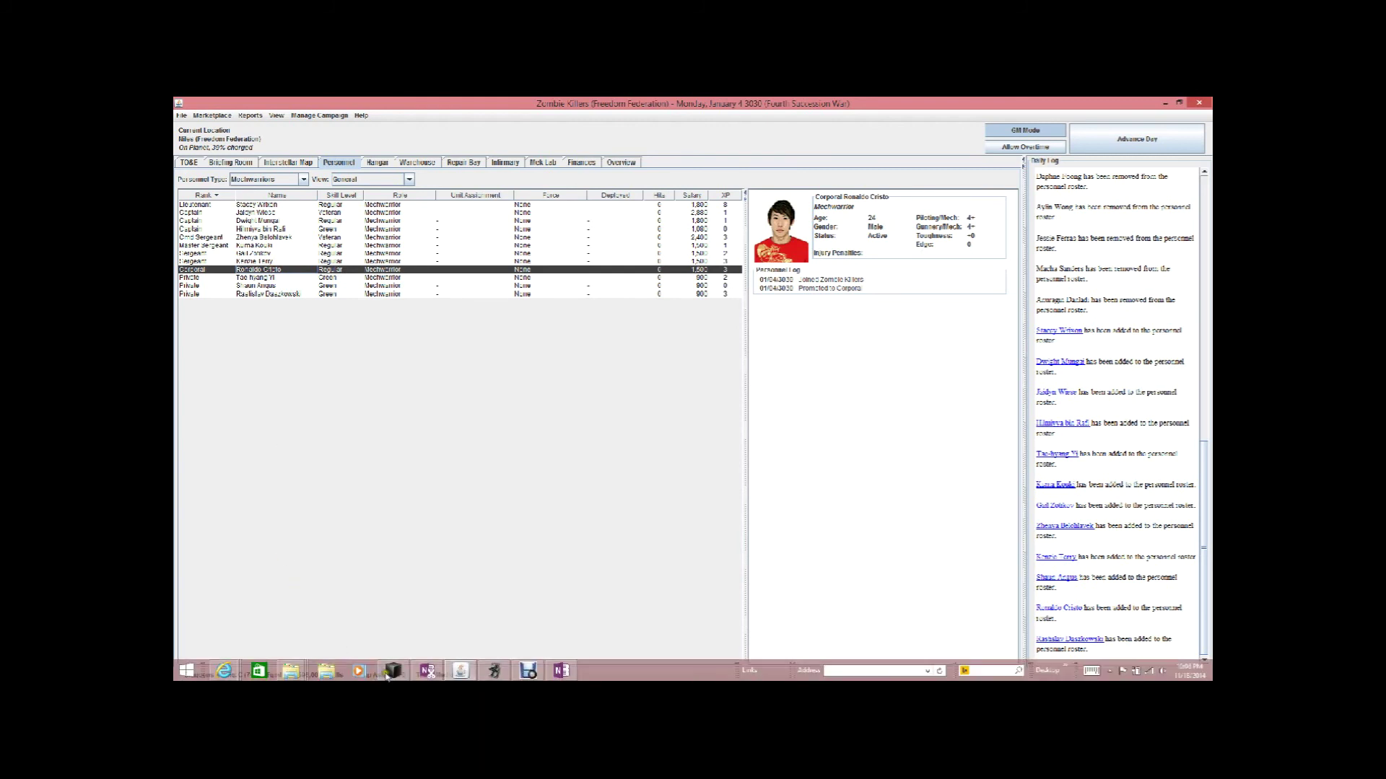
left_click(389, 672)
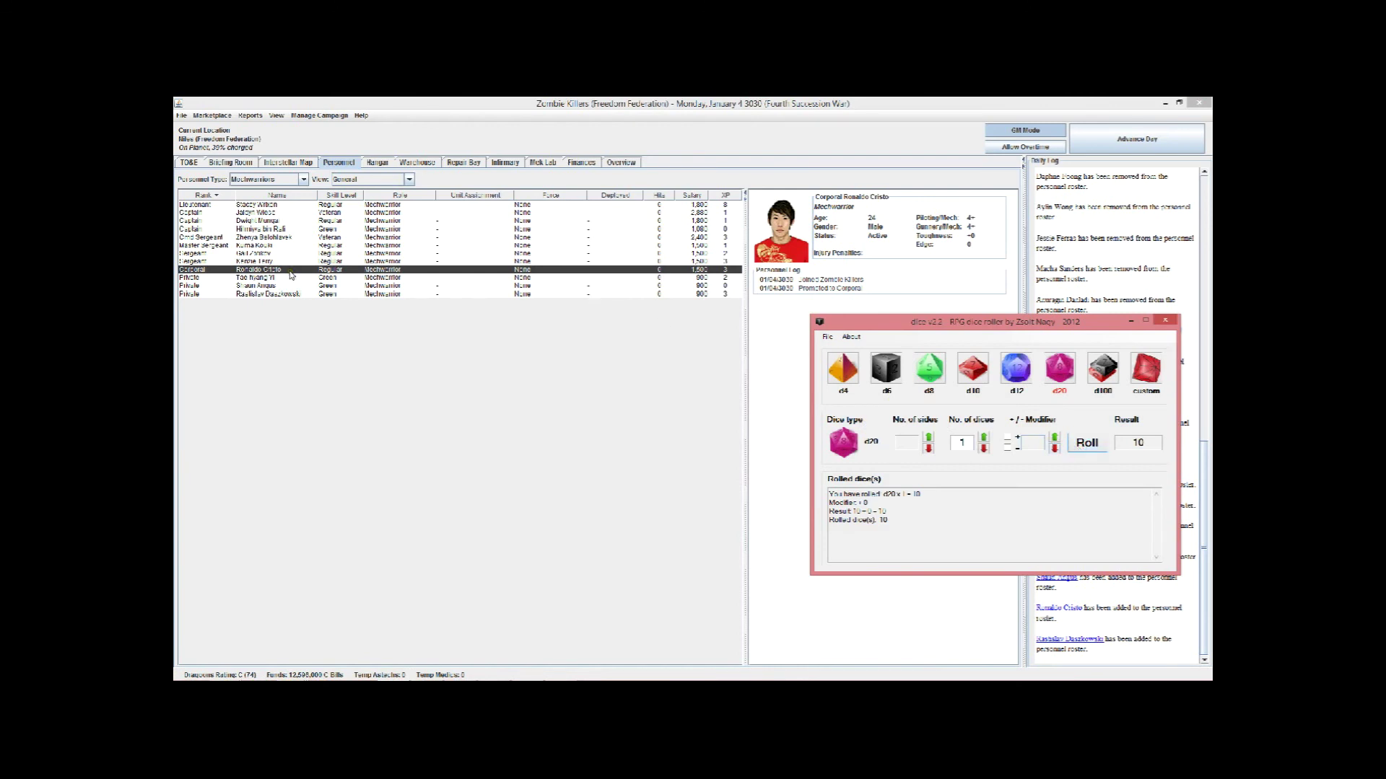
right_click(291, 275)
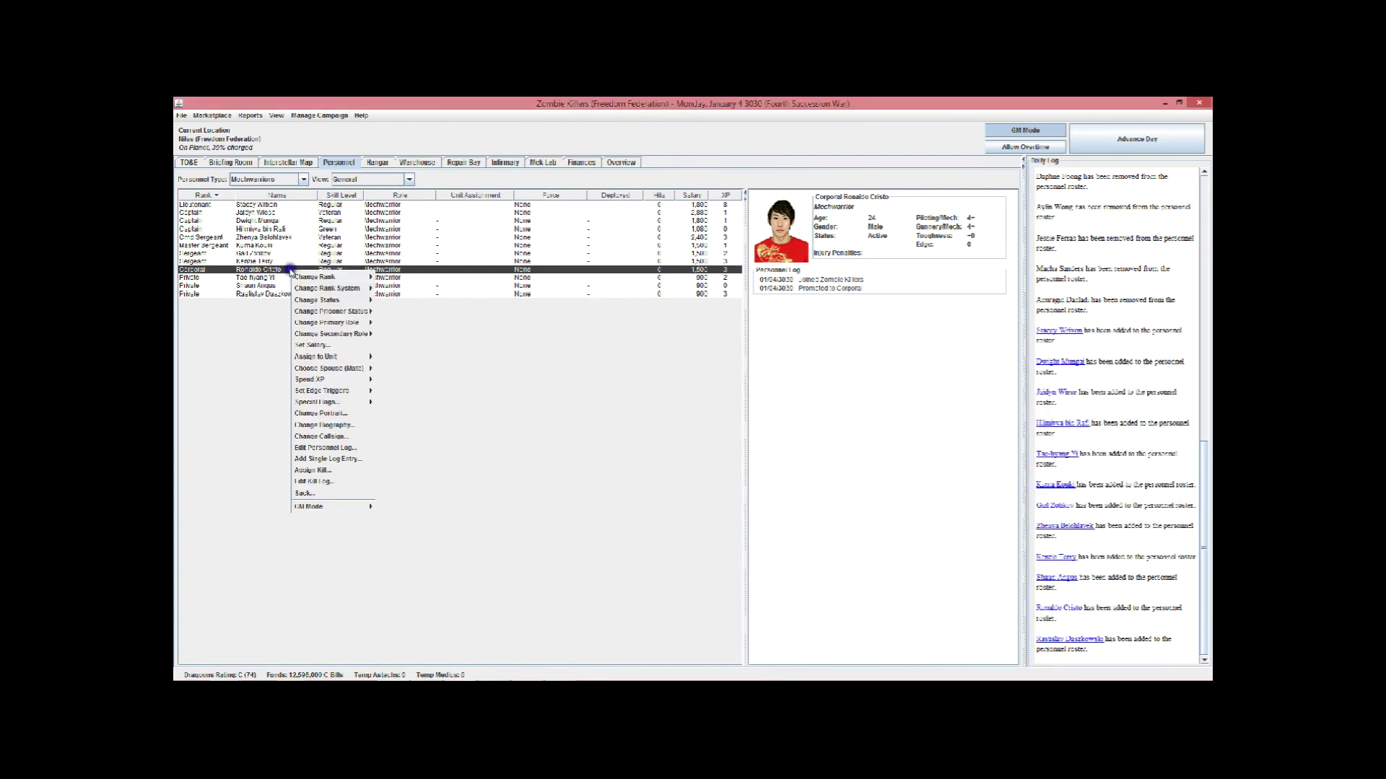
left_click(313, 425)
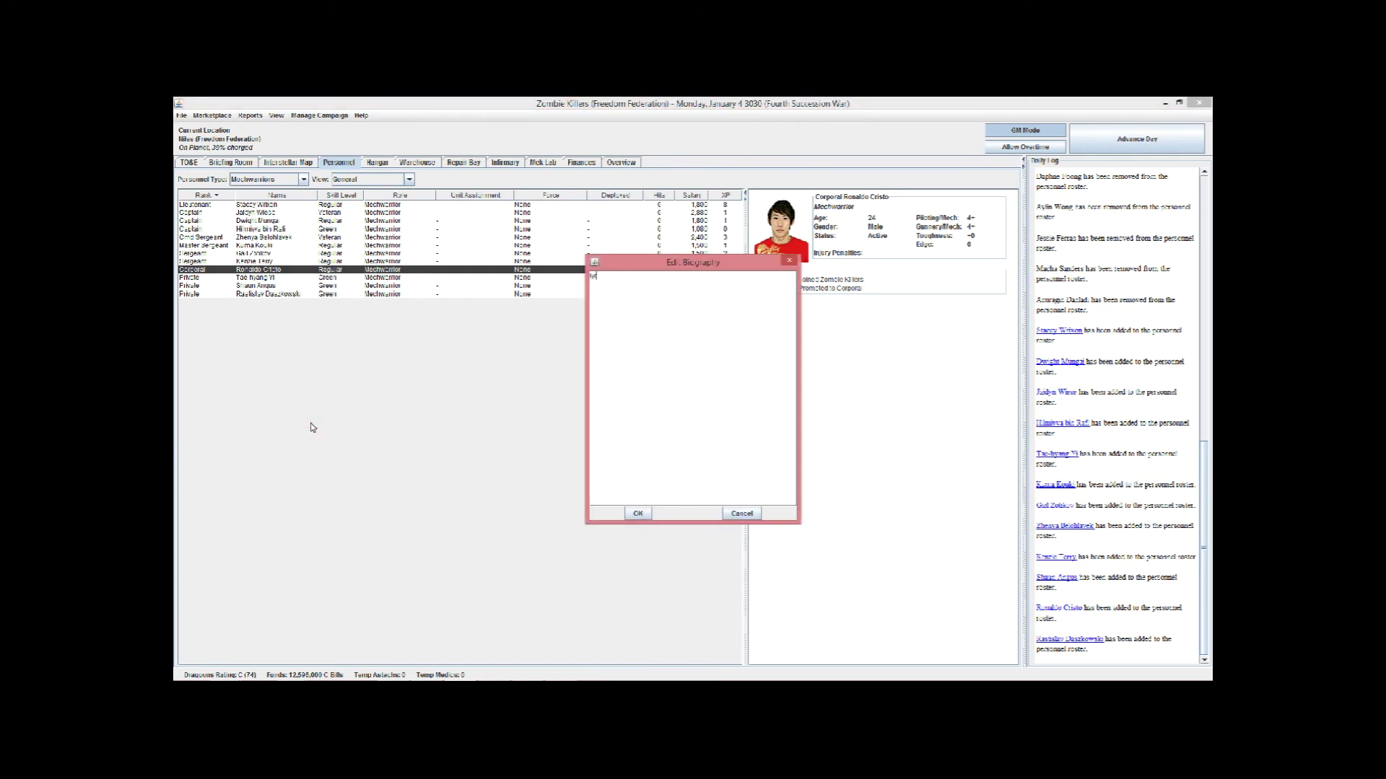
left_click(637, 513)
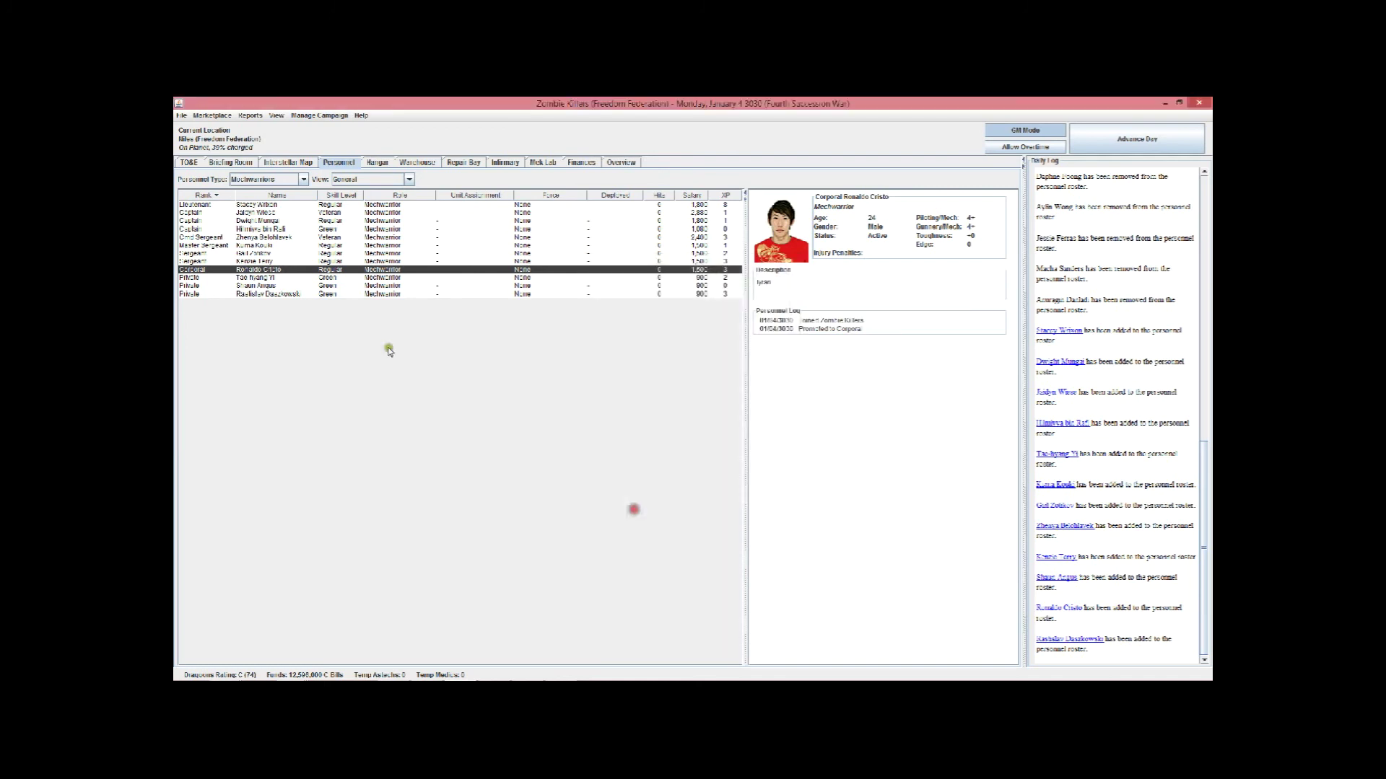
Bring up the dice roller for a d20 roll for the first Private in the roster and set the biography to "lyran"
left_click(287, 278)
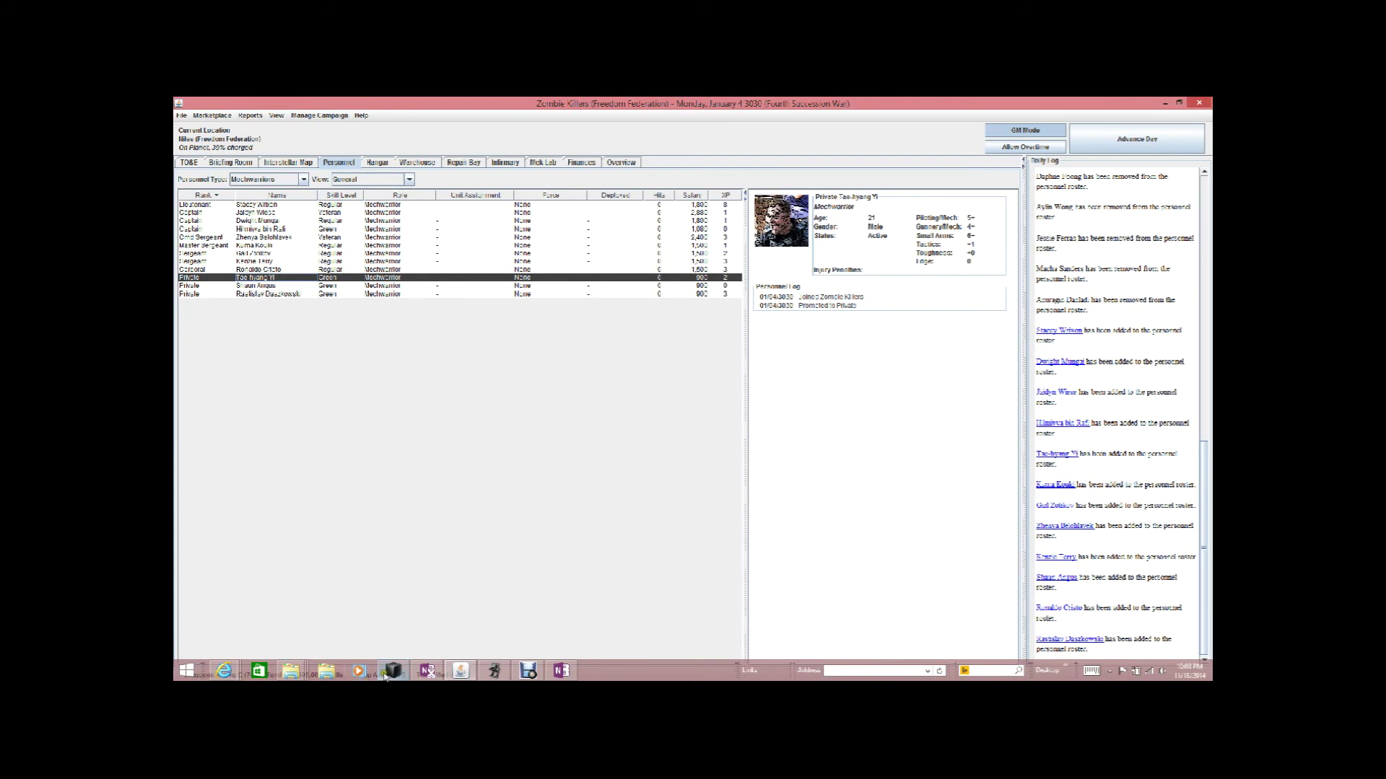
left_click(384, 674)
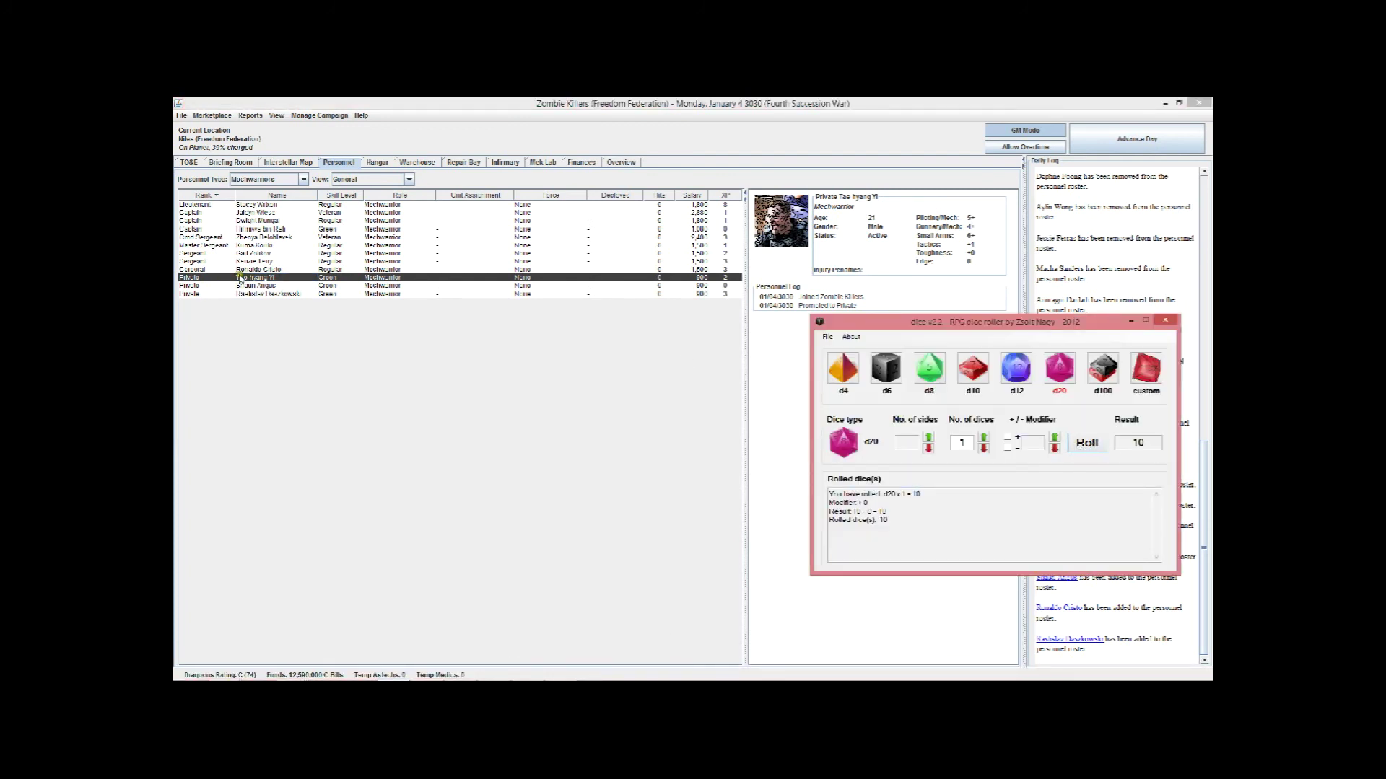
right_click(241, 279)
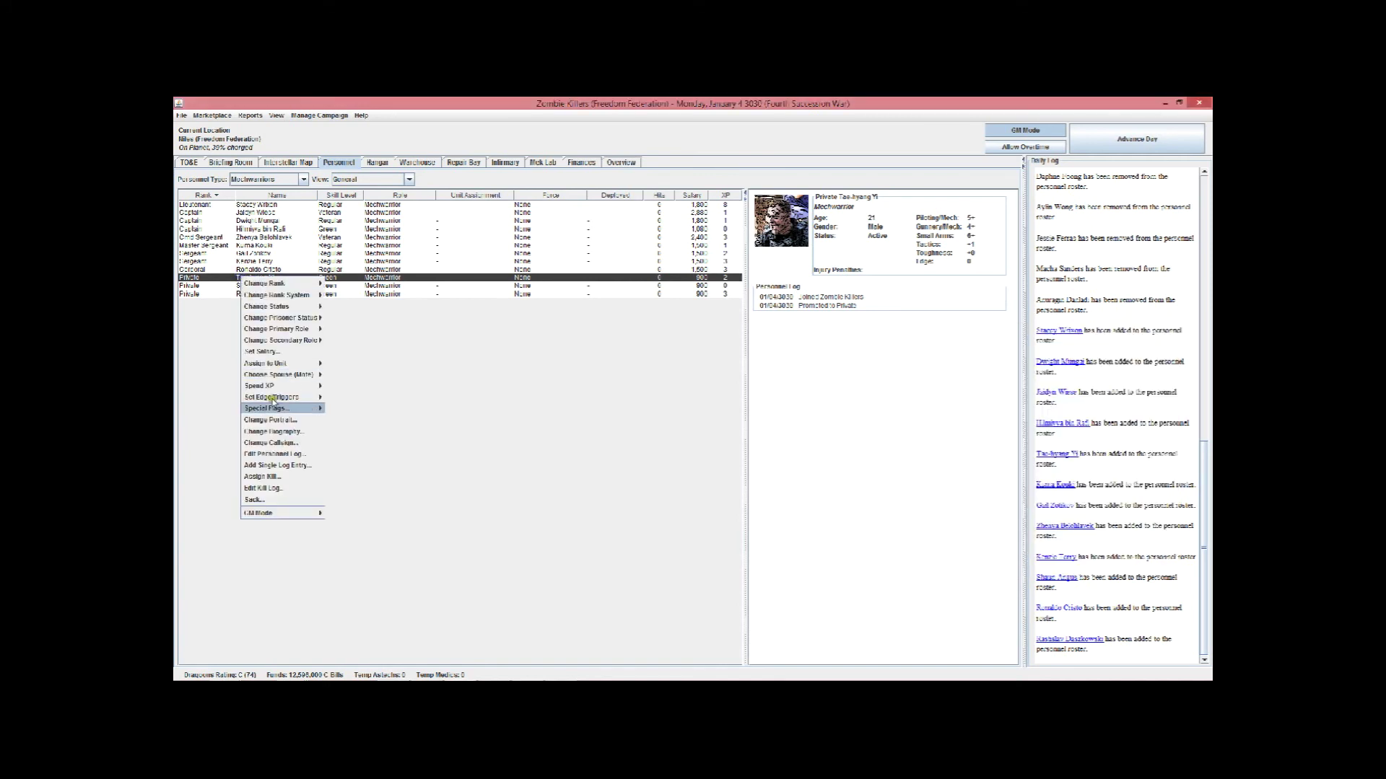
left_click(284, 431)
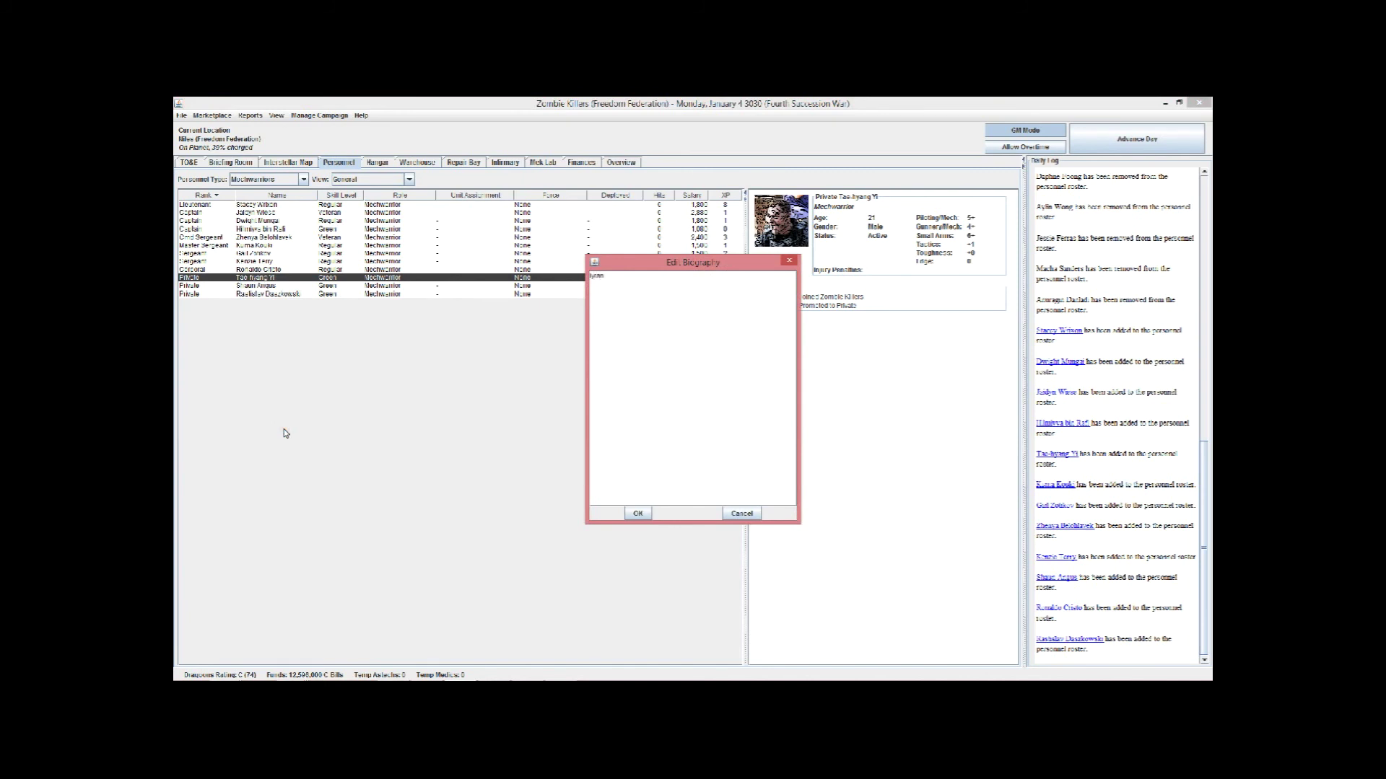
left_click(635, 513)
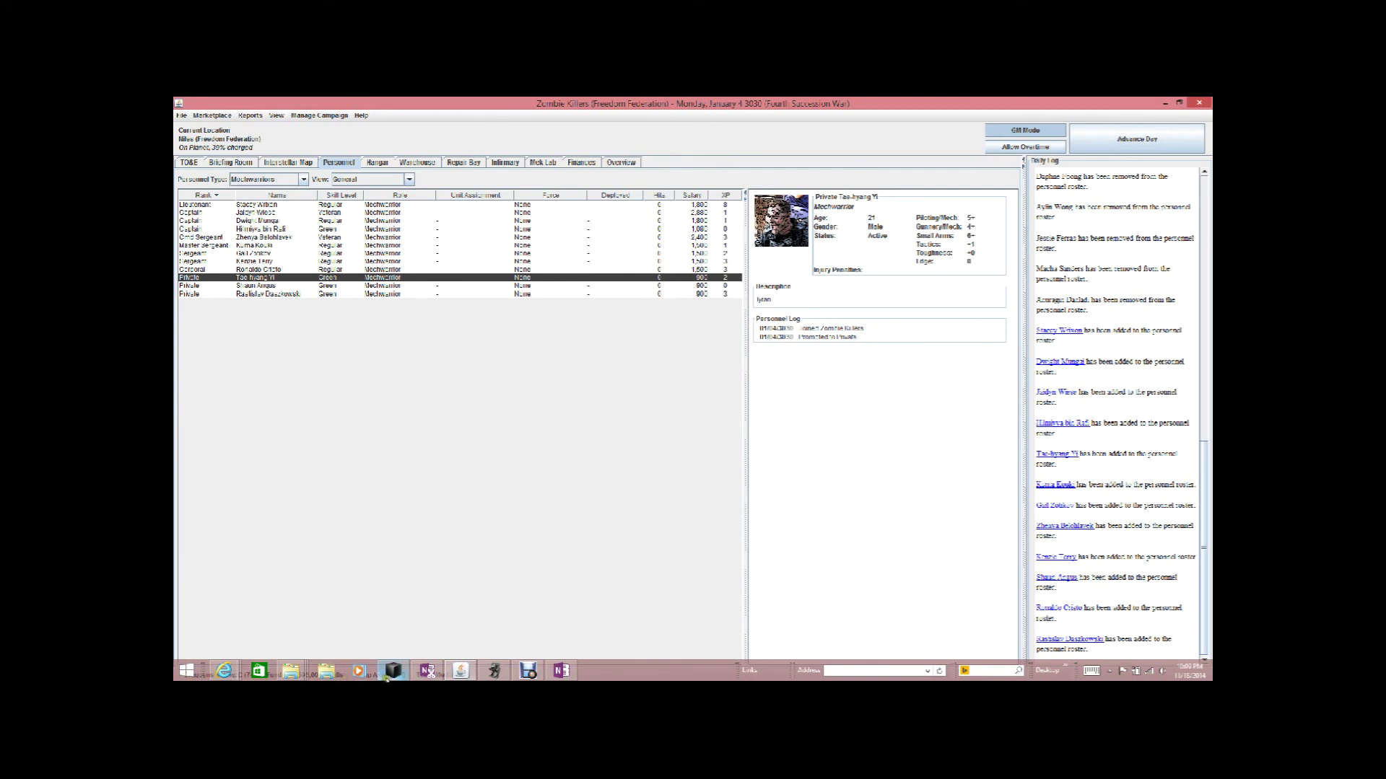
Roll a d20 in the dice roller for the second Private in the roster and set that Mechwarrior's biography to "periphery"
left_click(393, 671)
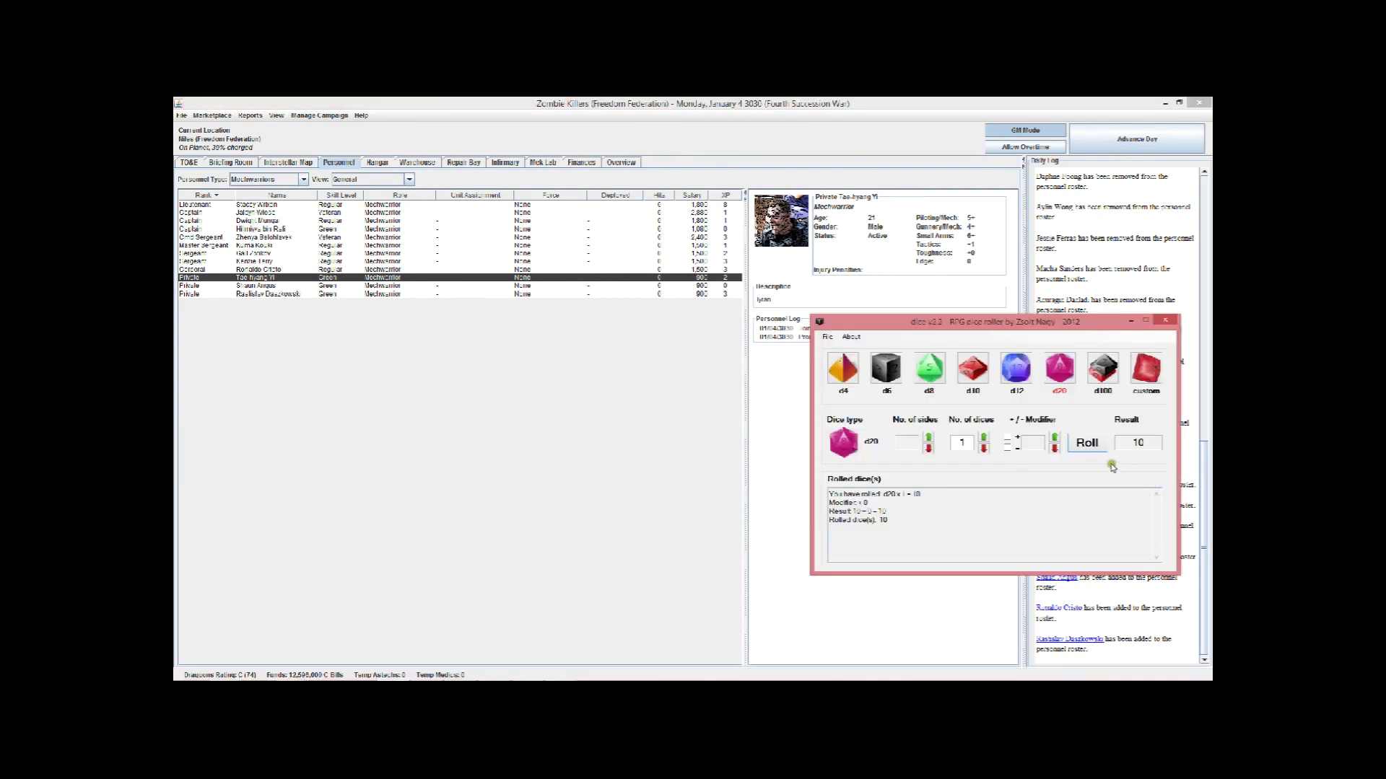
left_click(1089, 448)
mouse_move(238, 679)
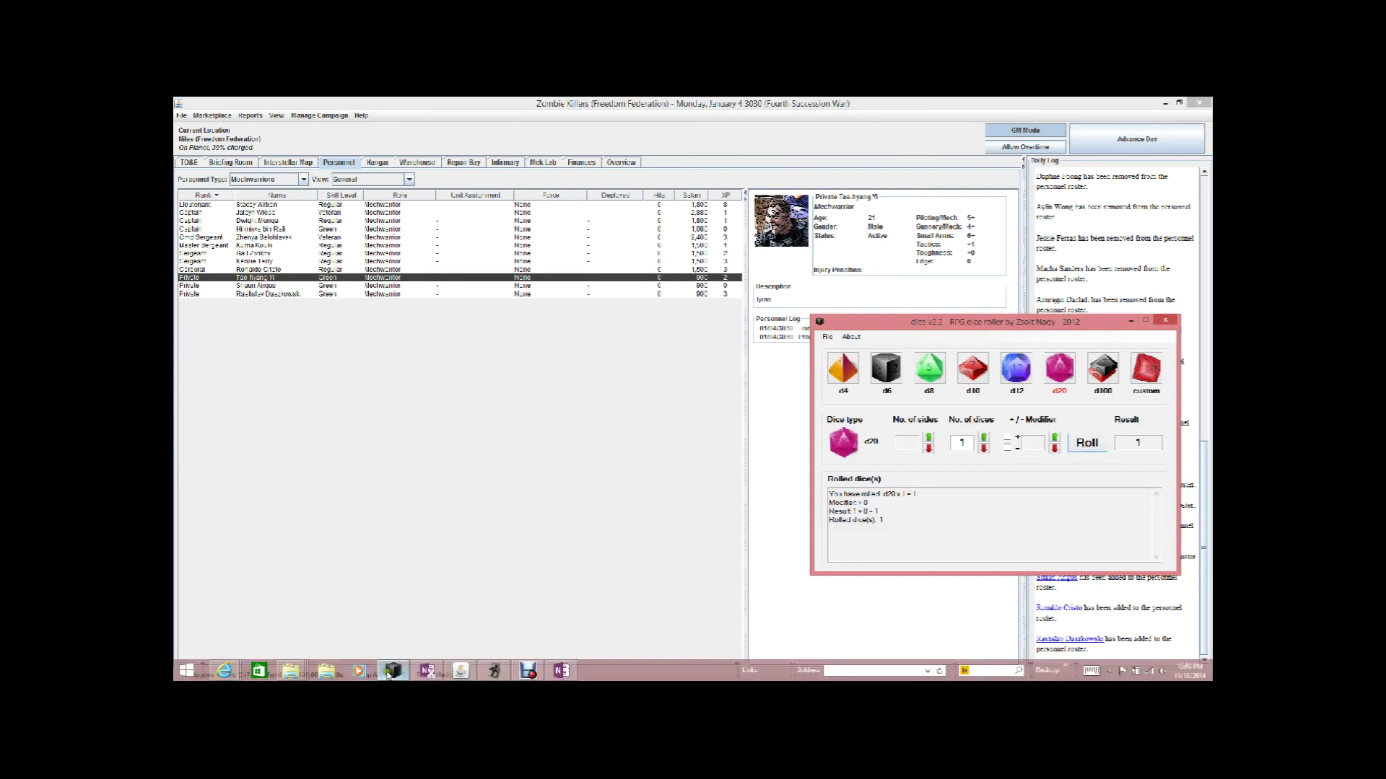
right_click(280, 283)
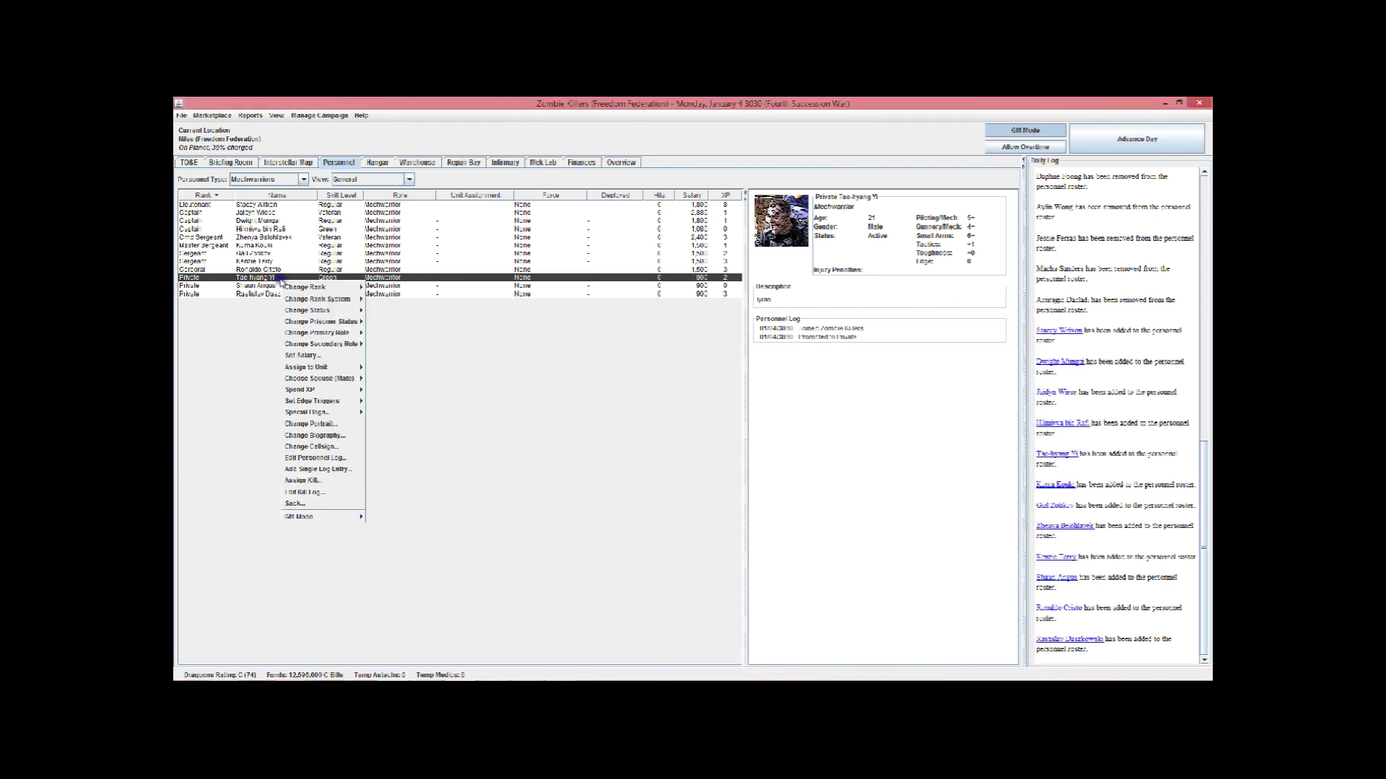
left_click(266, 285)
right_click(265, 288)
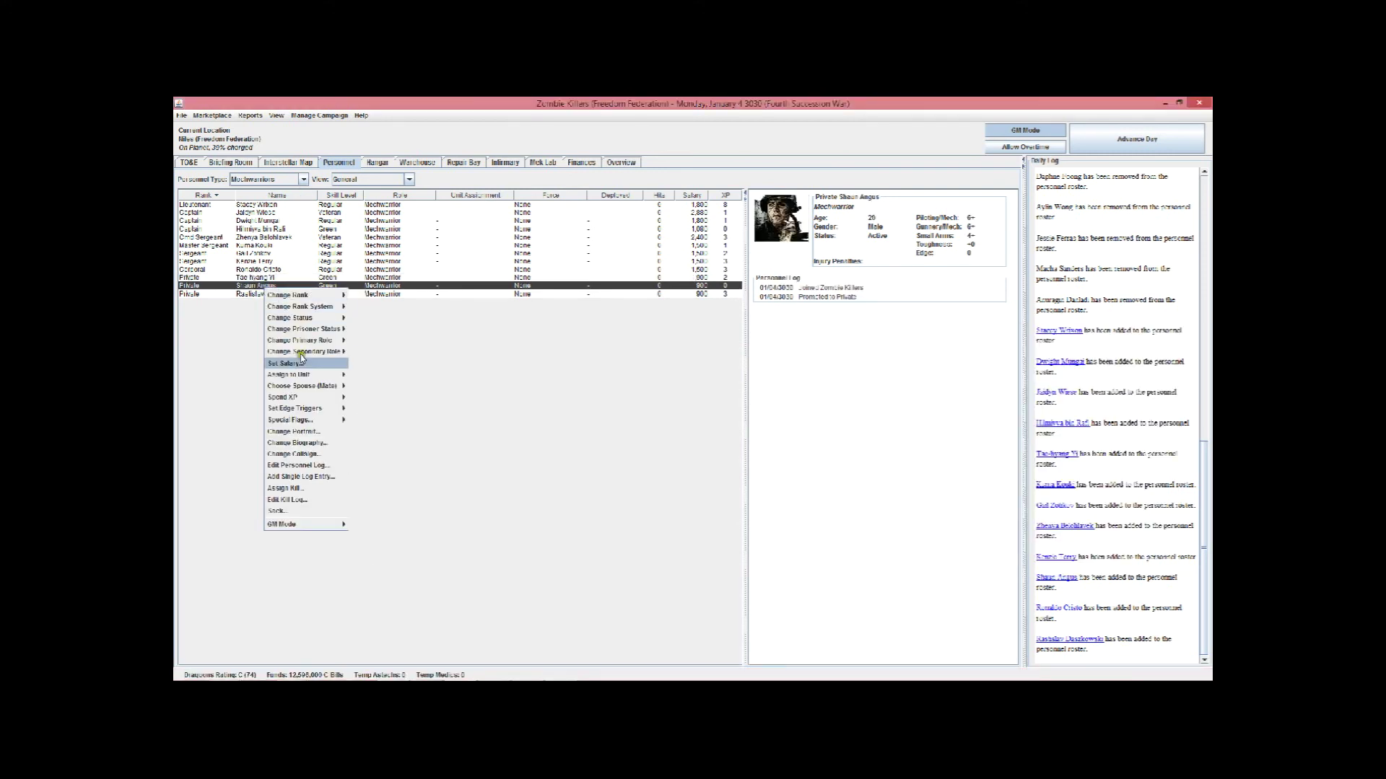
mouse_move(318, 529)
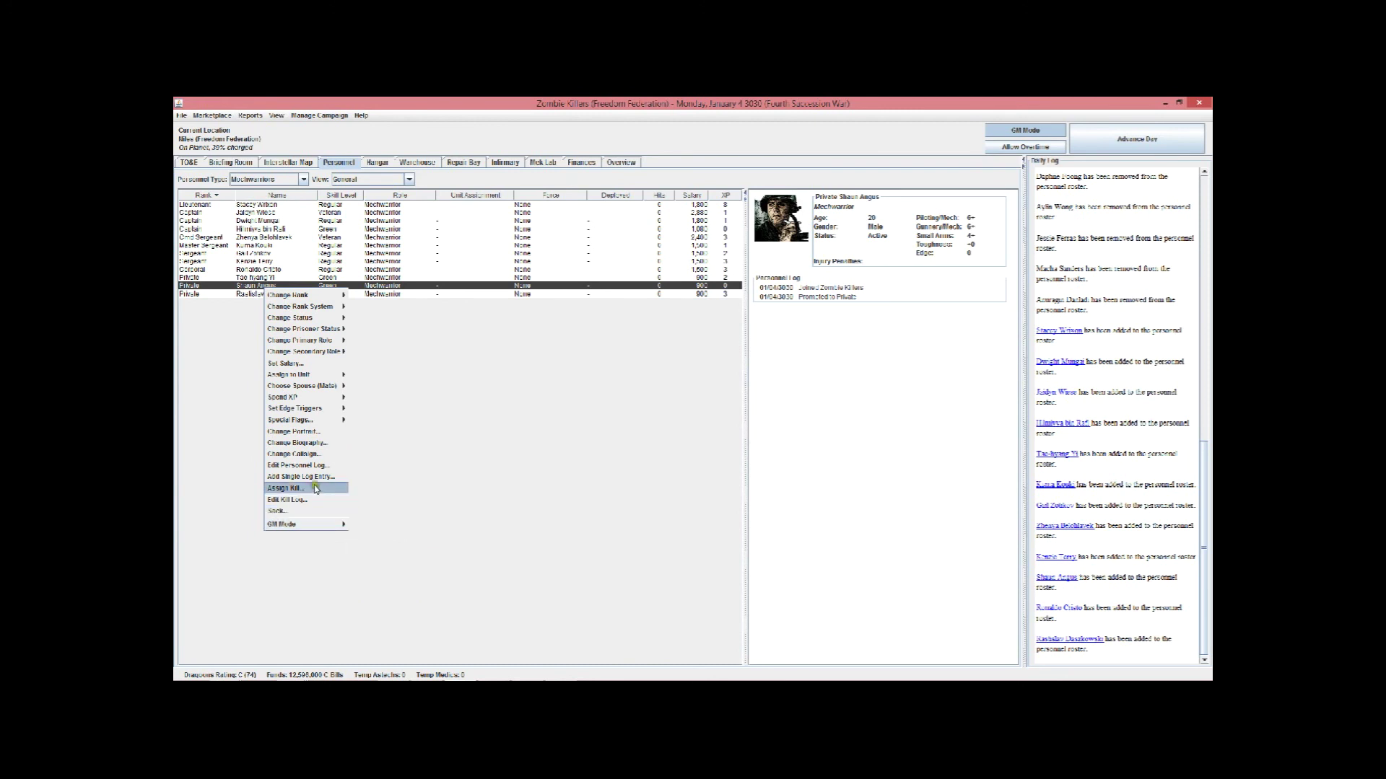
left_click(305, 443)
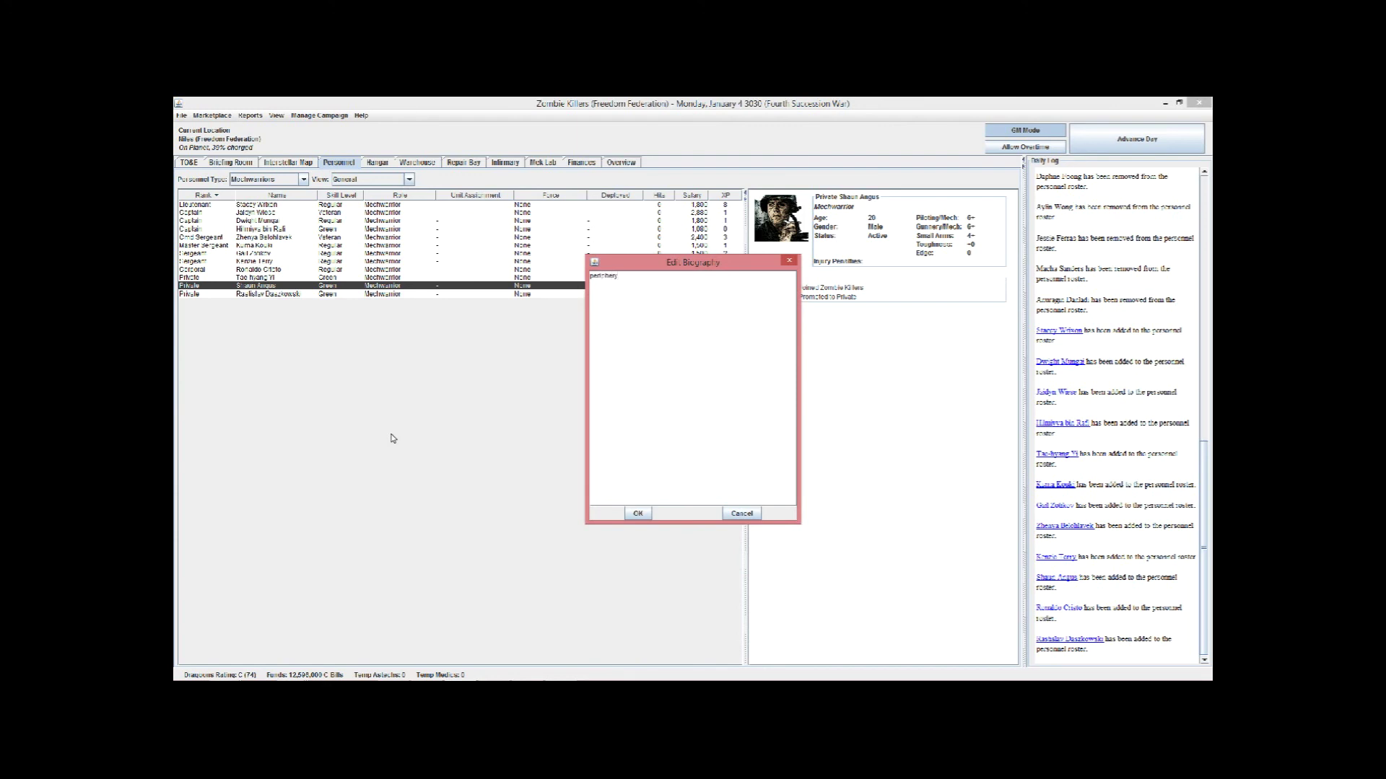
type("periphery")
left_click(637, 513)
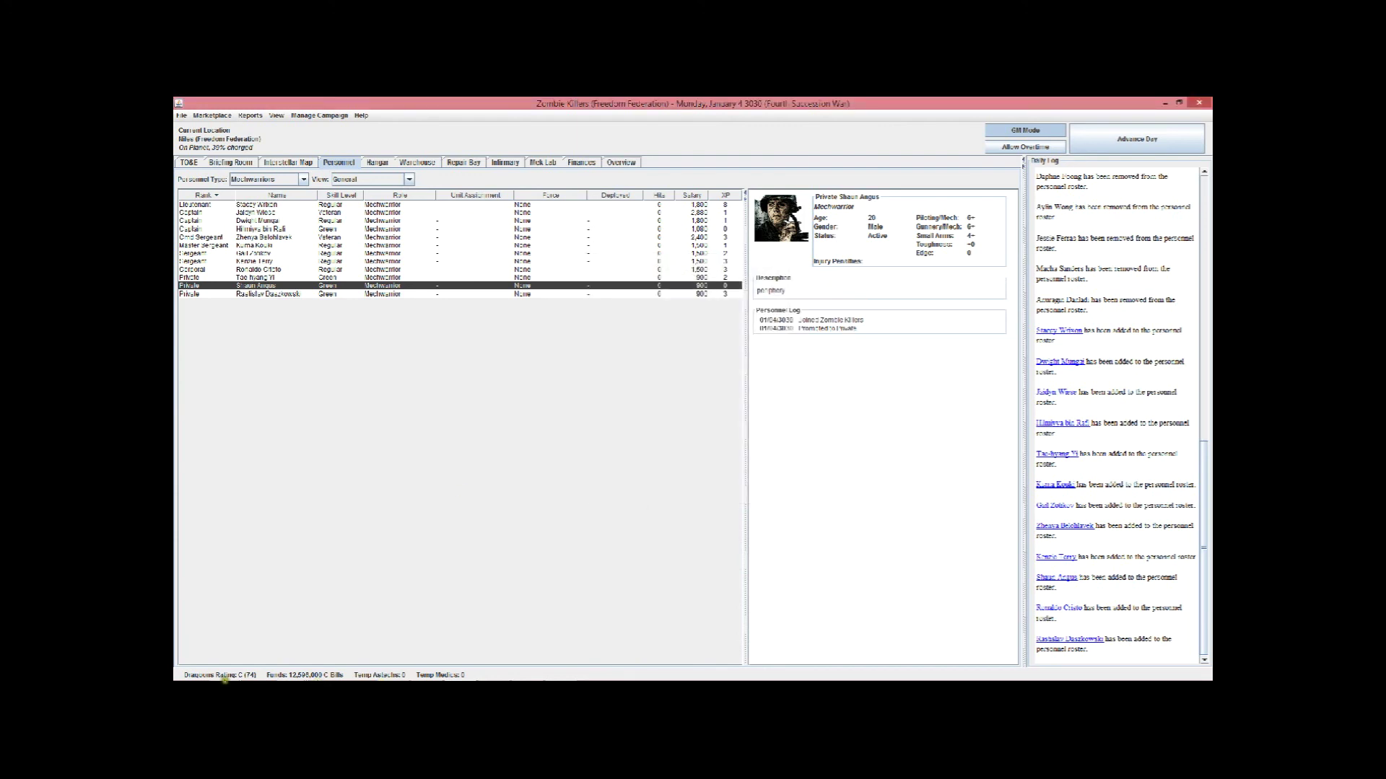
Roll a d20 in the dice roller for the last Private in the roster and set that Mechwarrior's biography to "comstar"
mouse_move(225, 679)
left_click(393, 670)
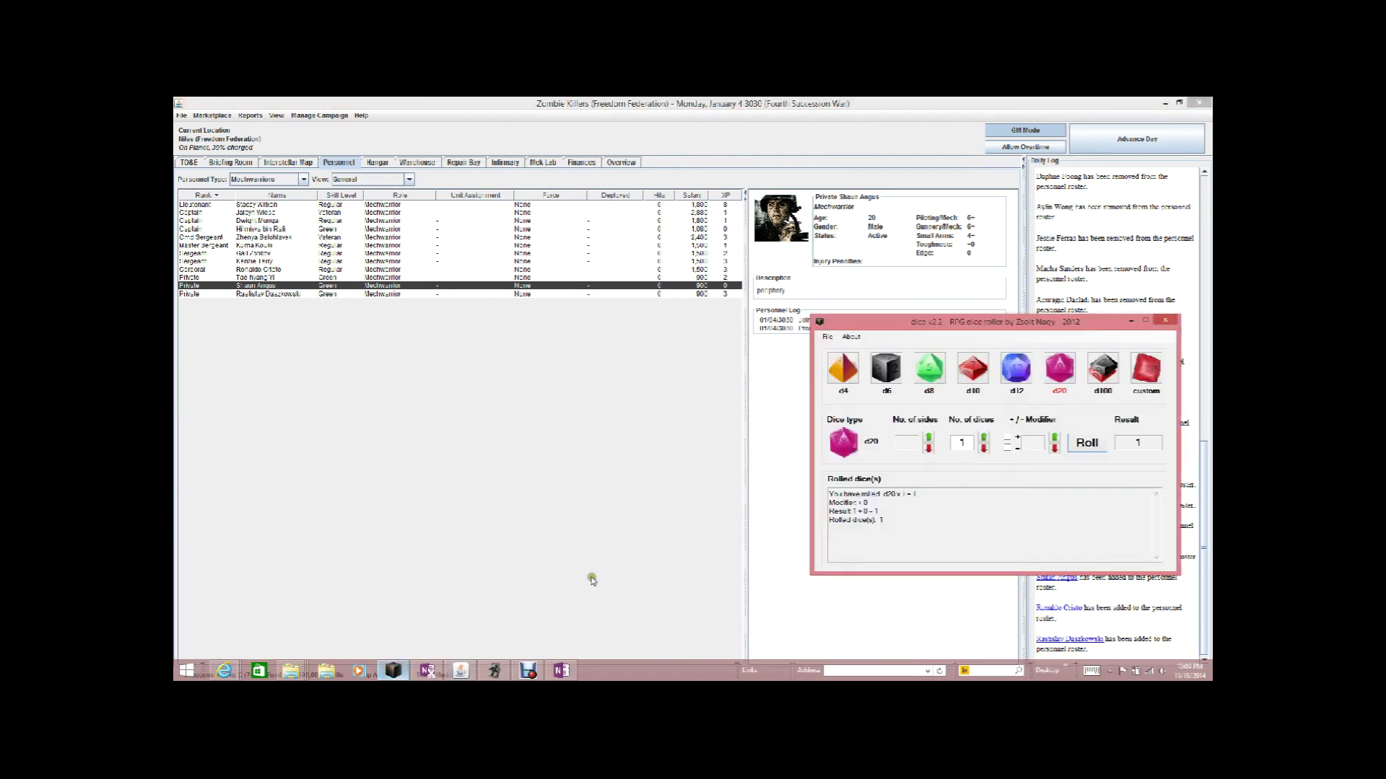
left_click(1085, 443)
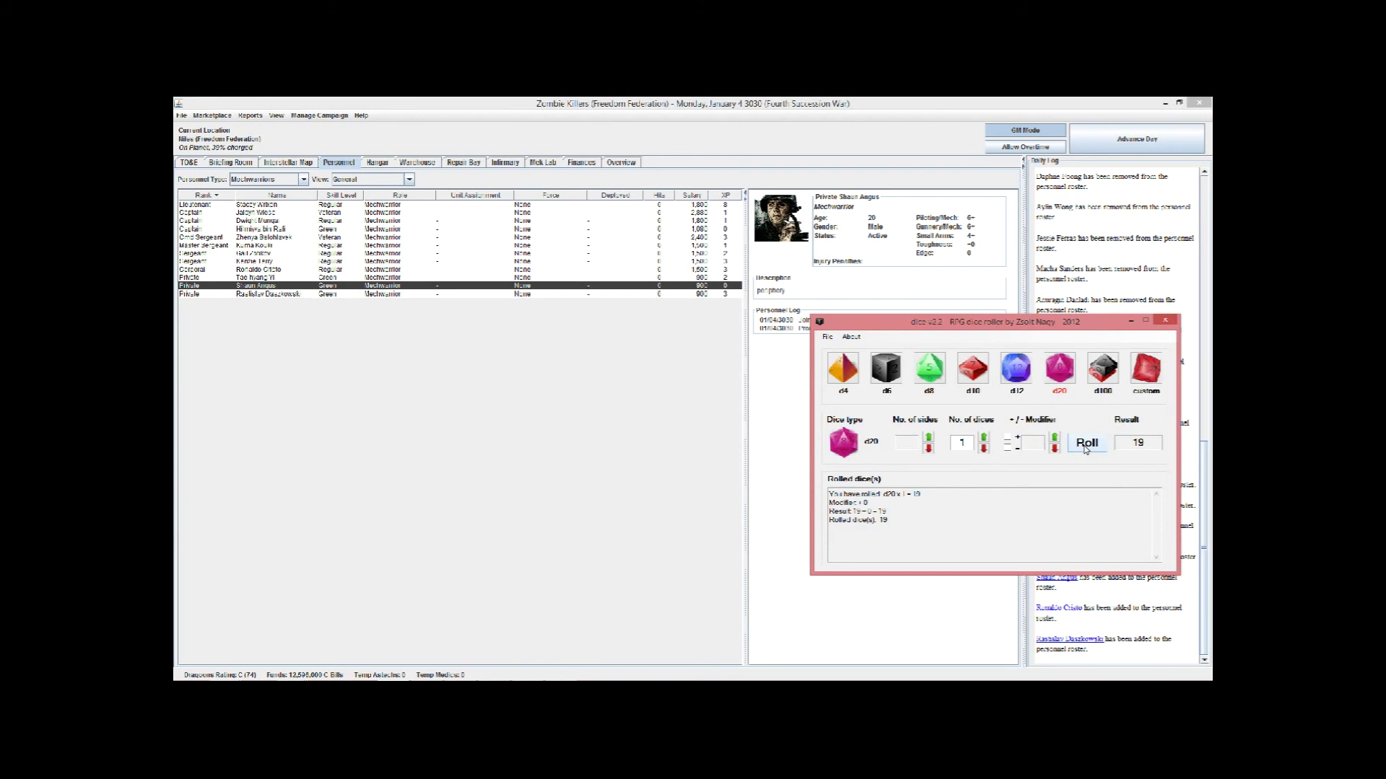
left_click(1131, 321)
left_click(311, 295)
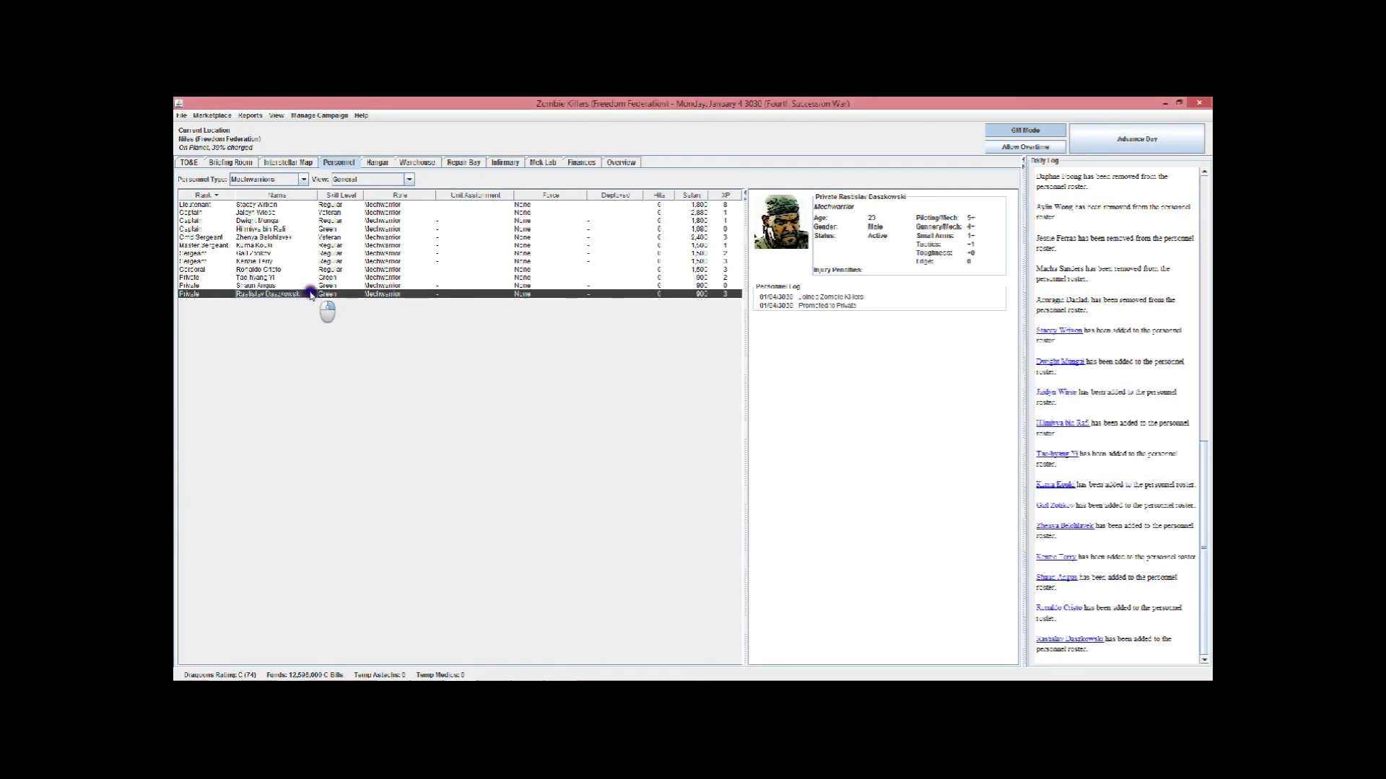
right_click(311, 295)
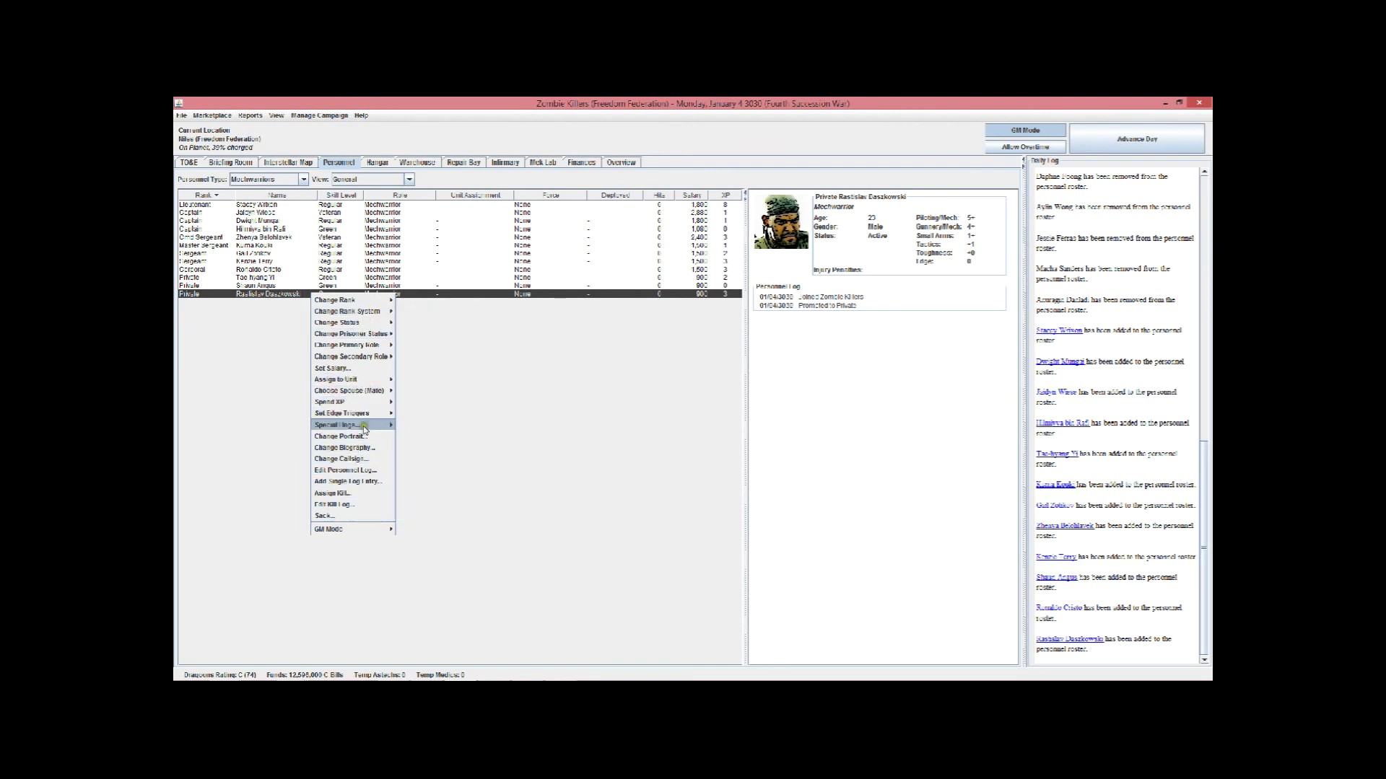
left_click(365, 448)
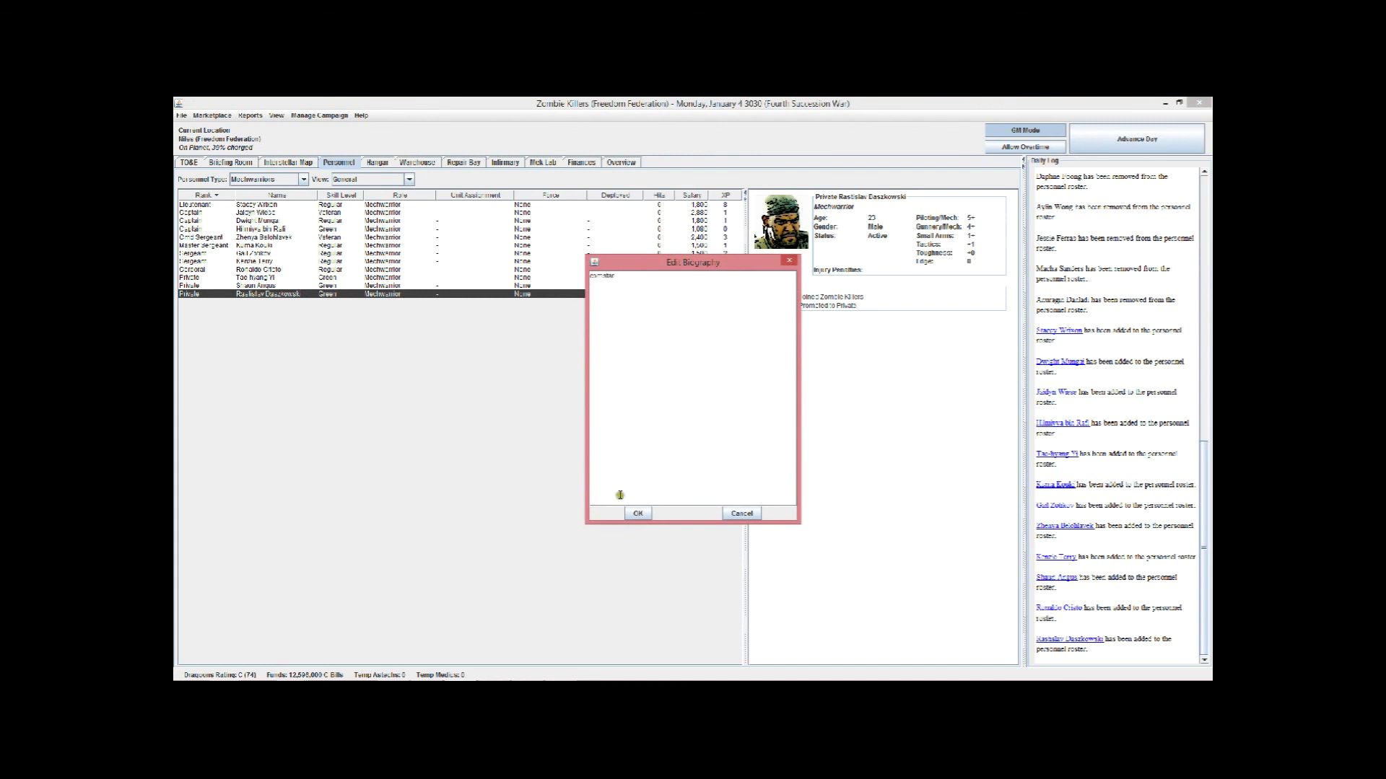
left_click(637, 513)
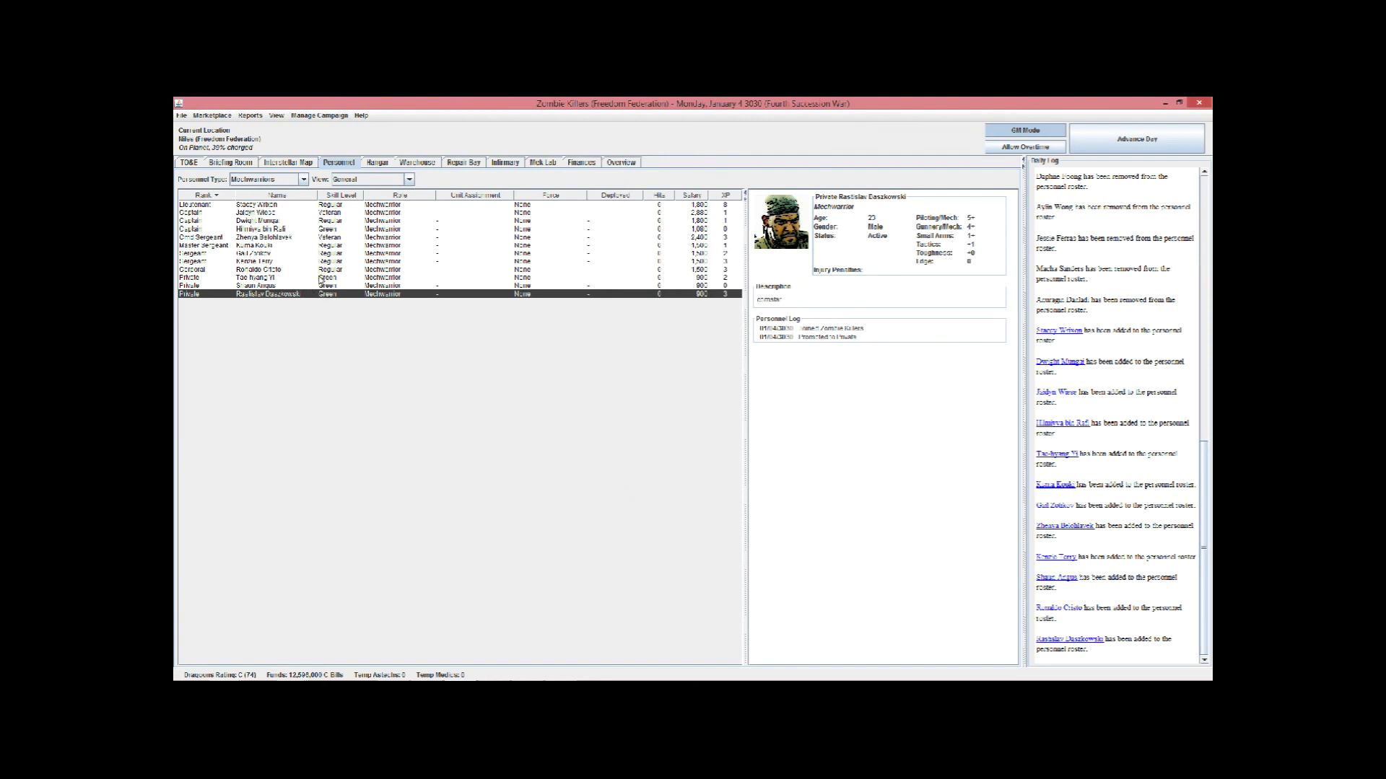
Hire 10 Mech Techs in bulk with the rank None
left_click(211, 115)
mouse_move(213, 185)
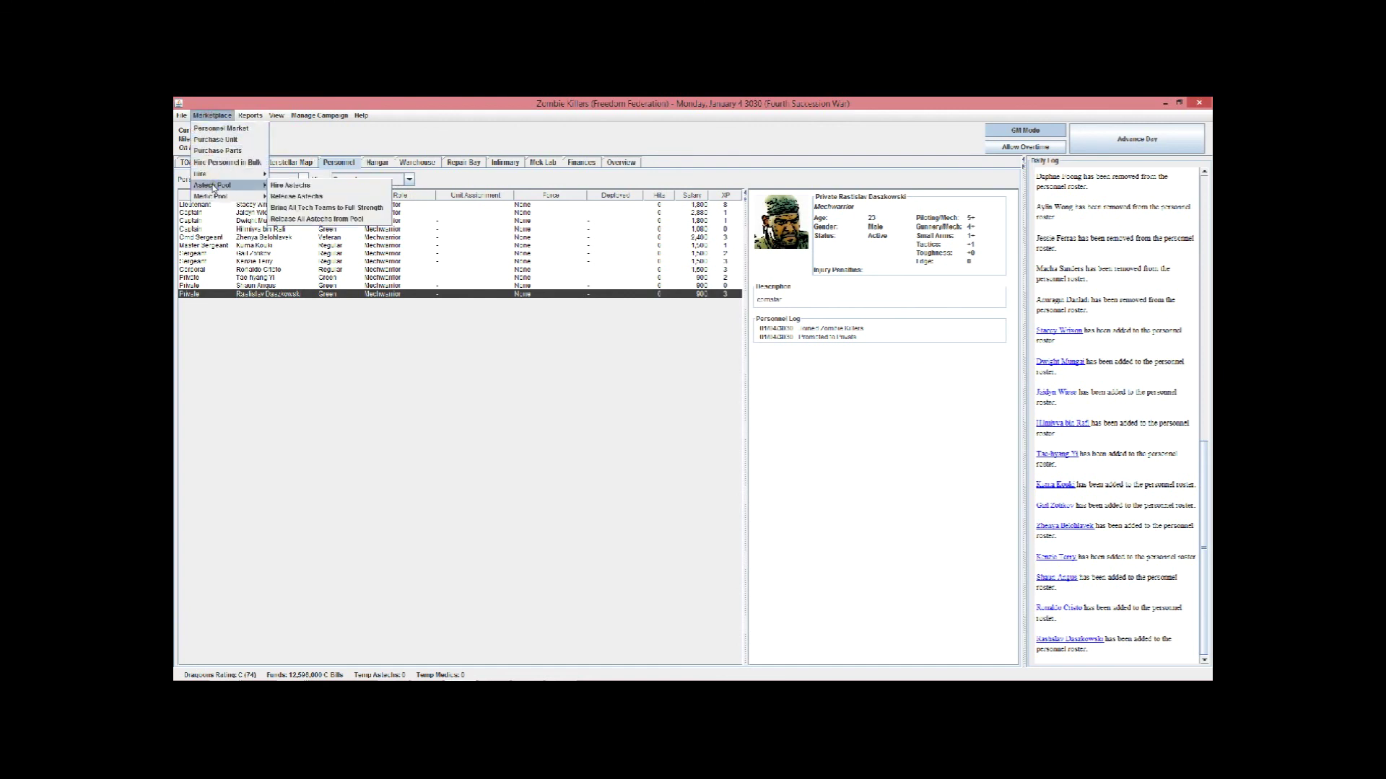
left_click(227, 163)
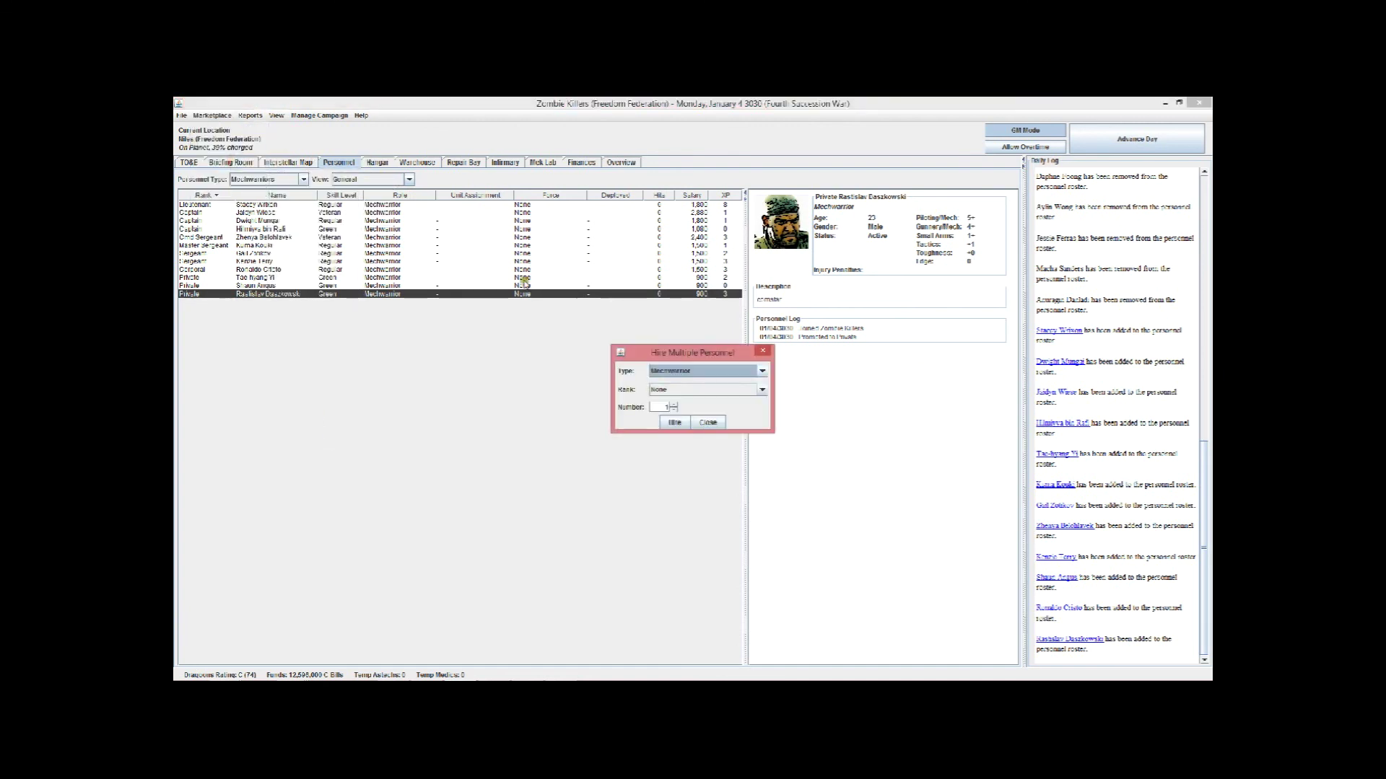
left_click(762, 371)
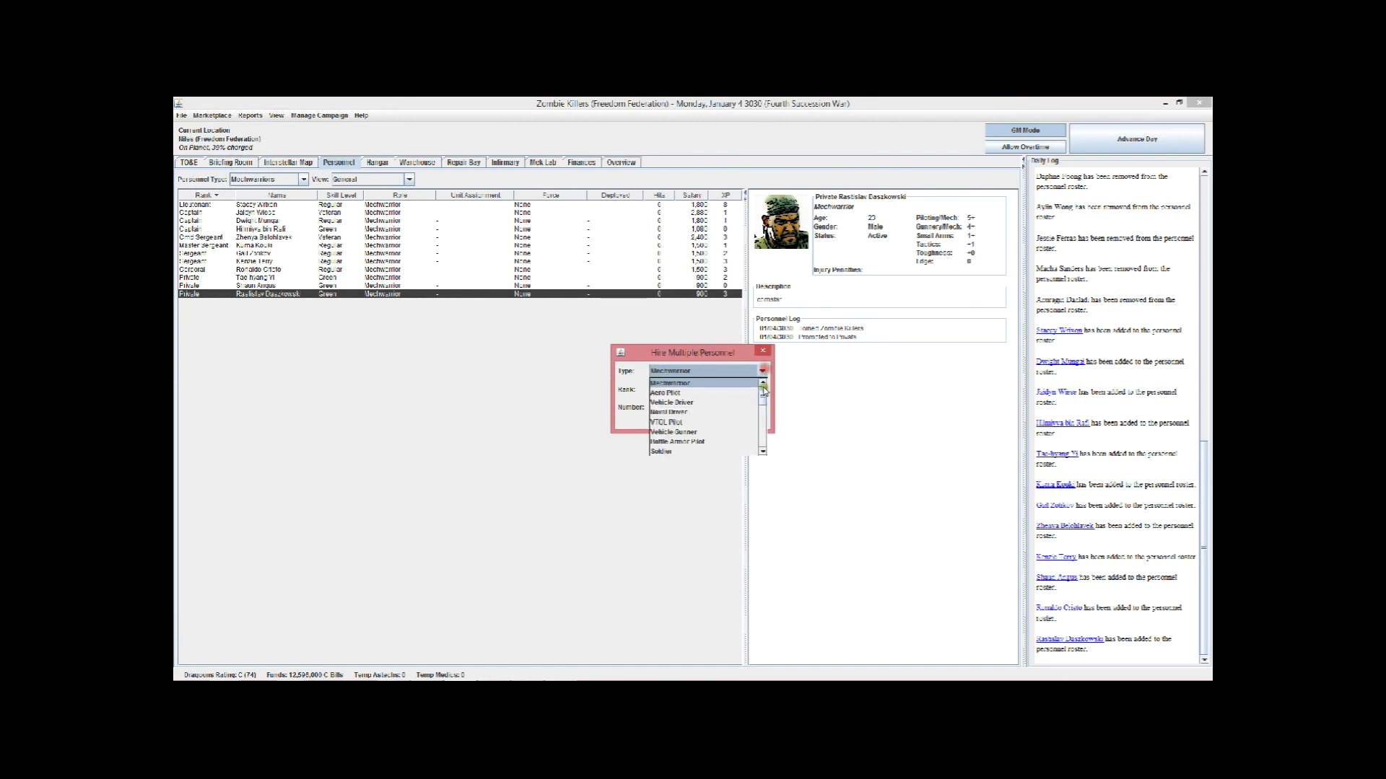
mouse_move(763, 391)
left_mouse_down()
mouse_move(764, 451)
mouse_move(755, 412)
mouse_move(729, 394)
left_mouse_up()
left_click(670, 406)
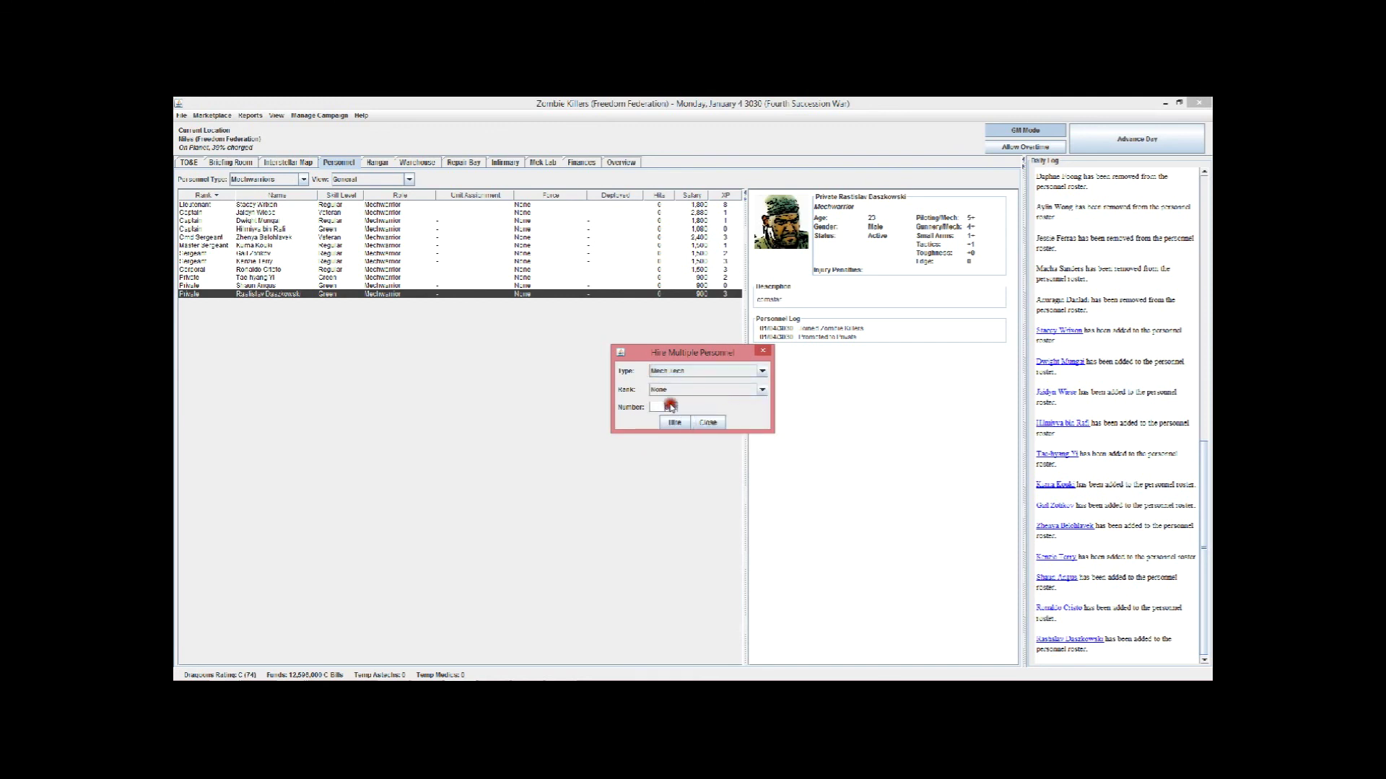
type("10")
left_click(675, 424)
left_click(675, 424)
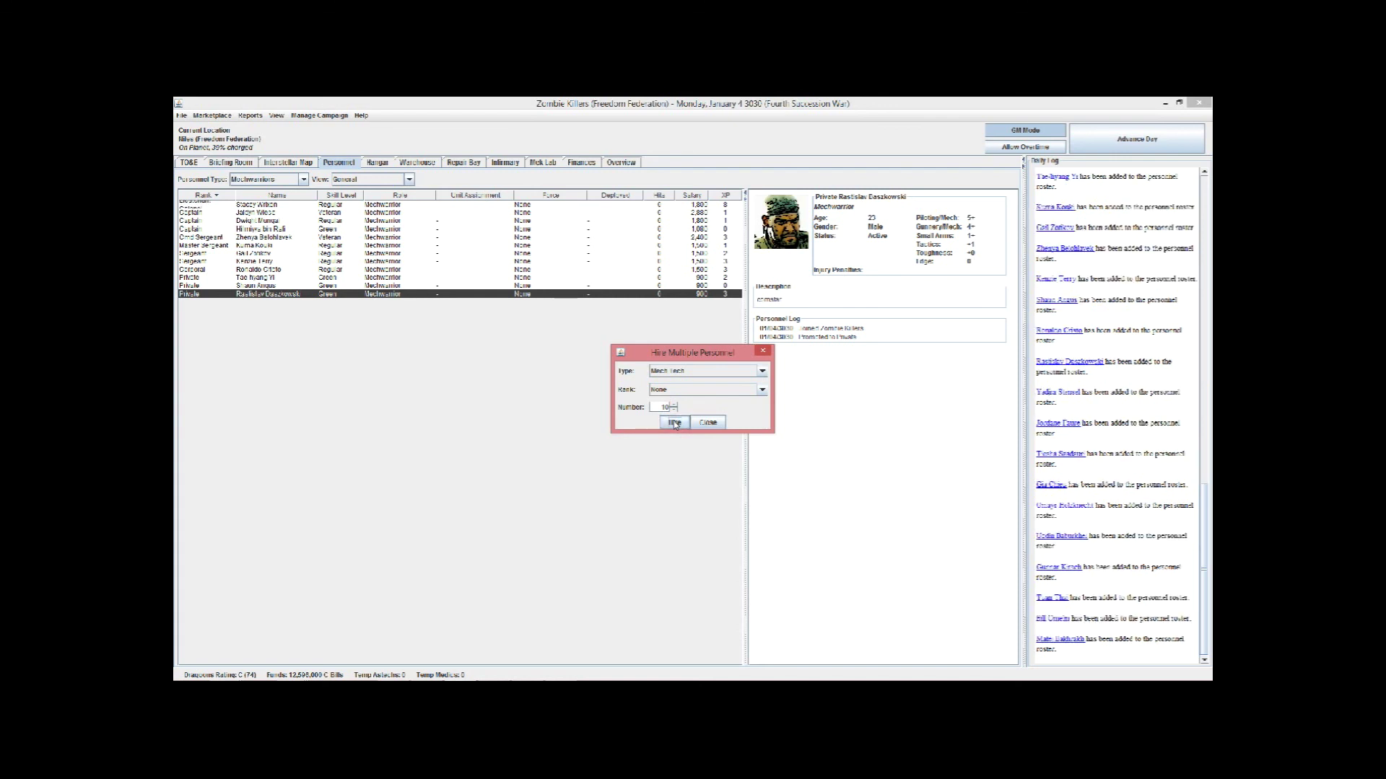
Hire 1 Doctor with the rank None through the bulk hiring dialog
left_click(761, 371)
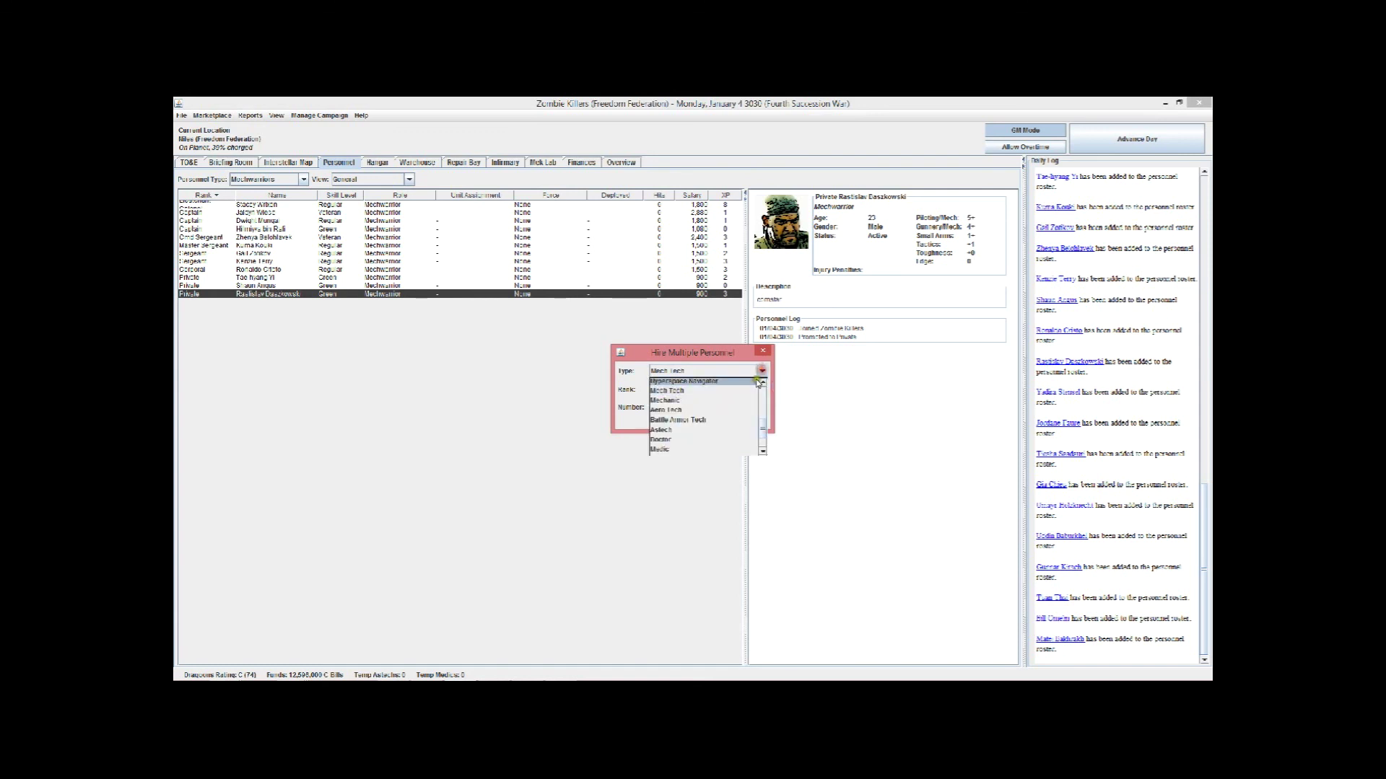
left_click(740, 440)
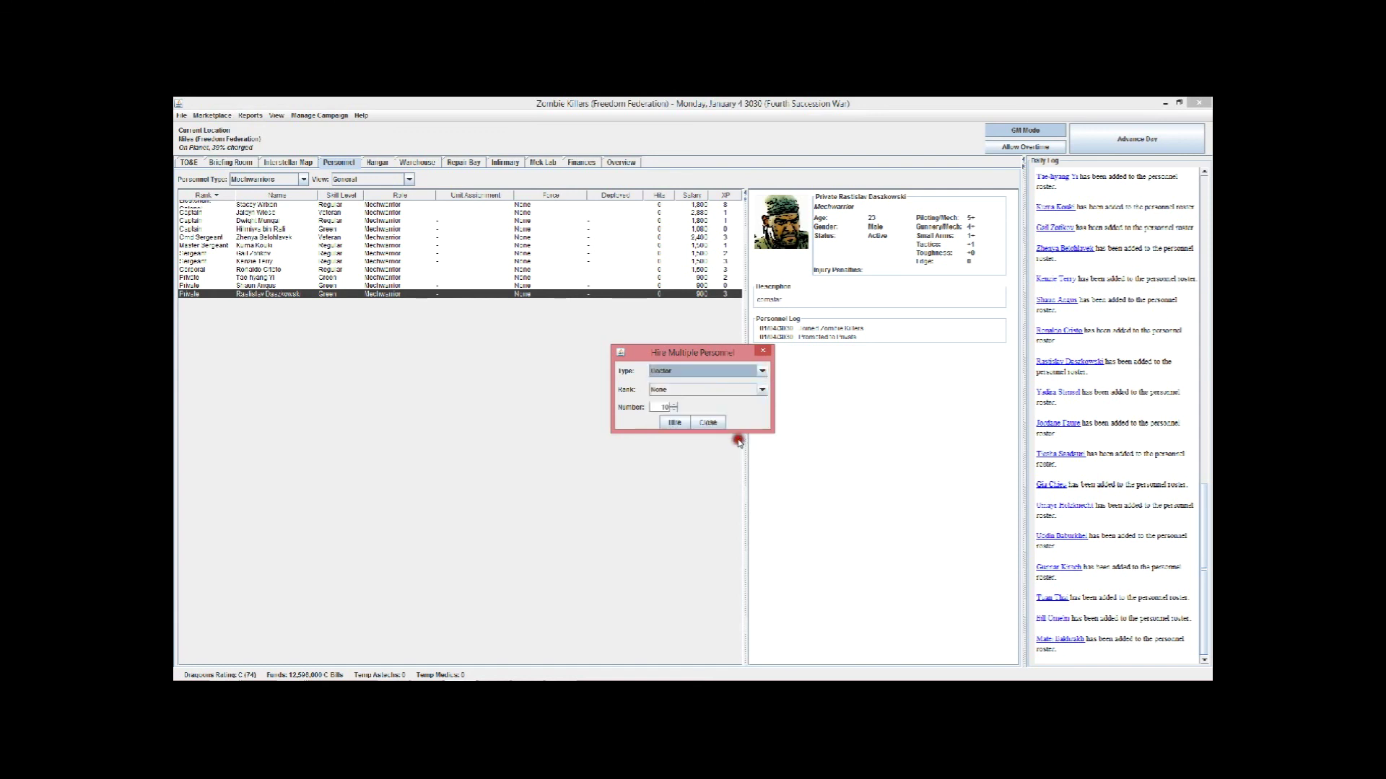
left_click(672, 409)
left_click(672, 409)
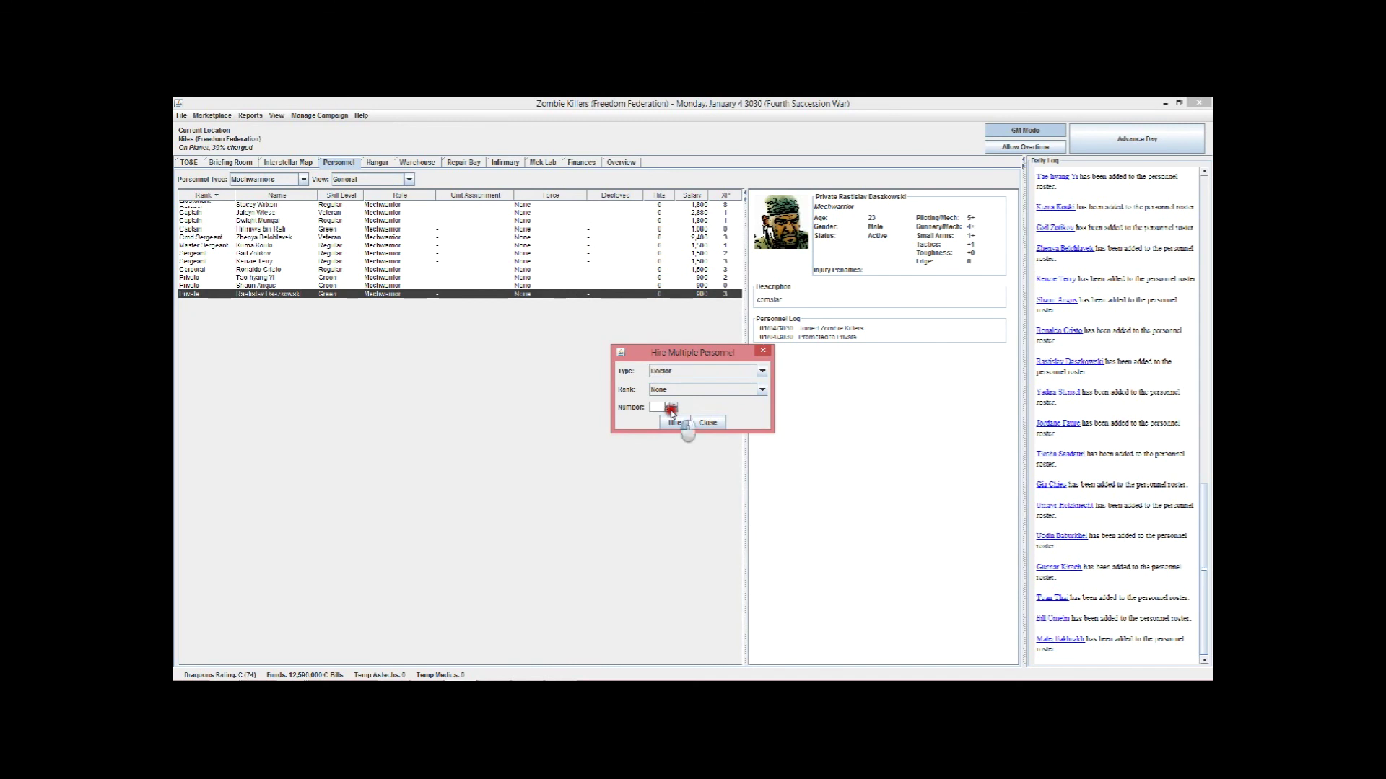
left_click(674, 425)
left_click(675, 426)
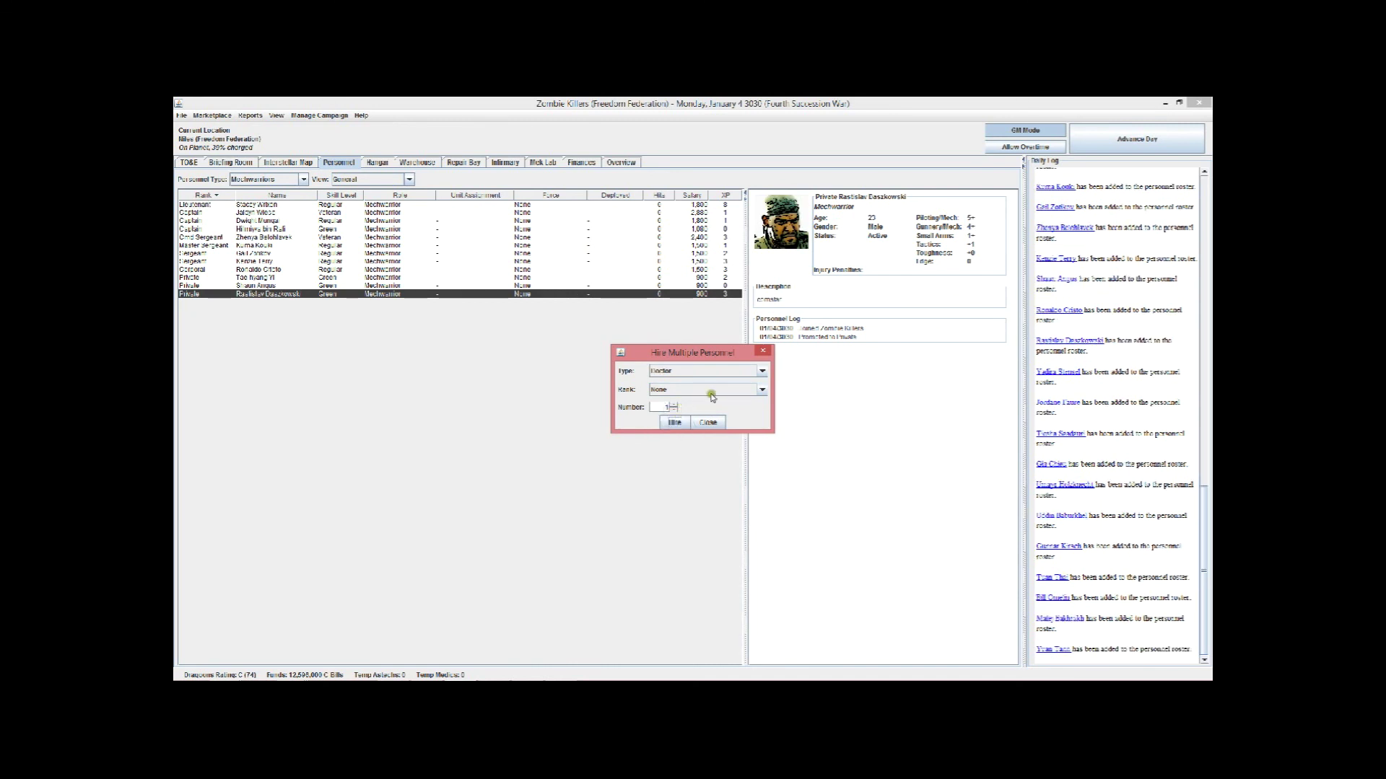
Hire 1 Admin/Logistical person with the rank None and close the bulk hiring dialog
left_click(763, 371)
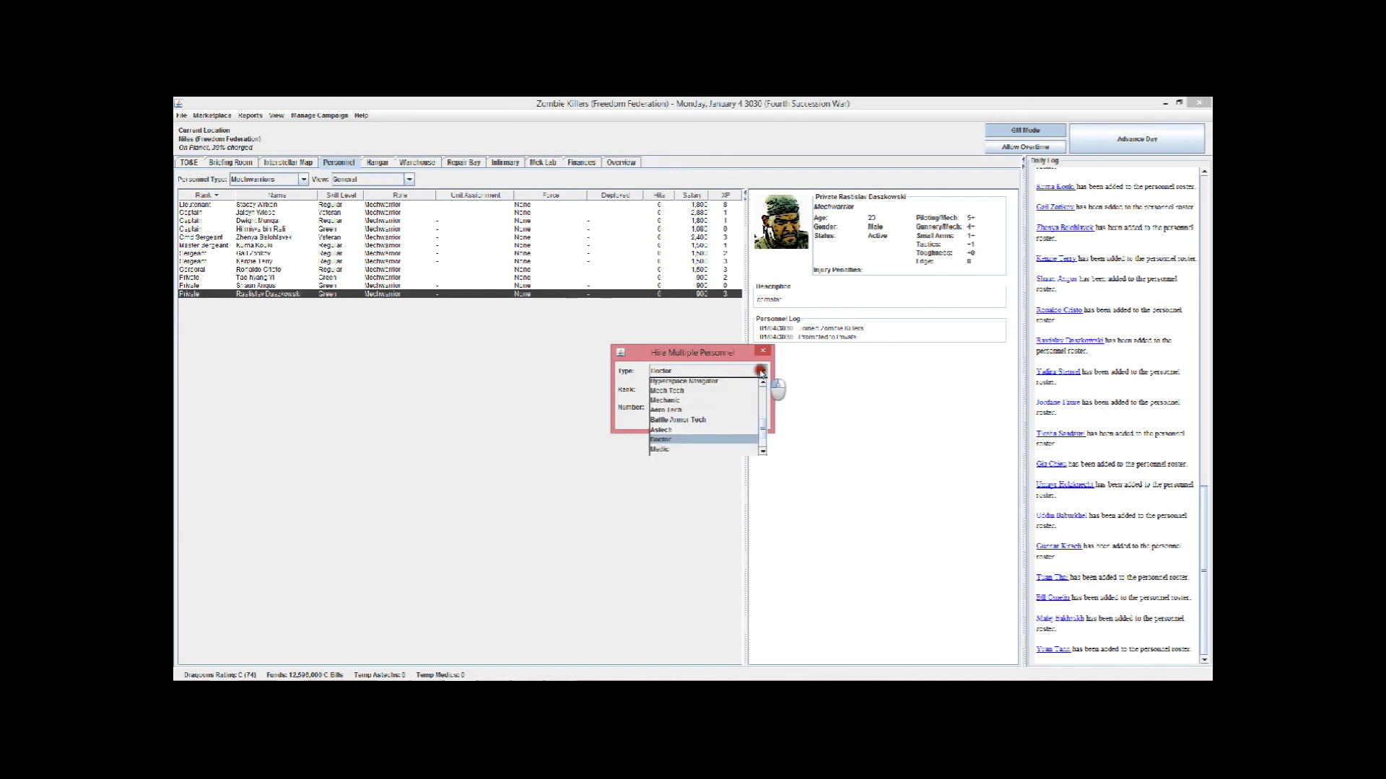
left_click(763, 445)
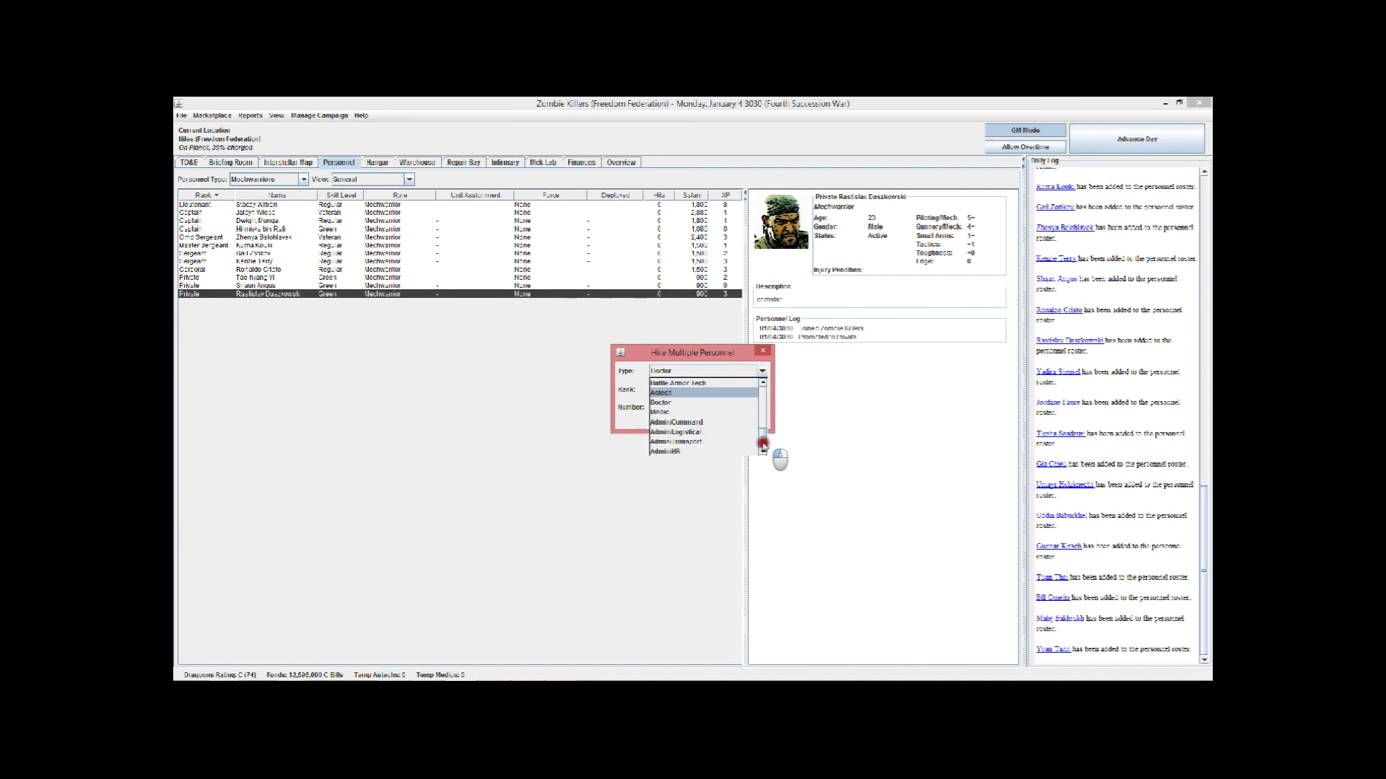
left_click(705, 433)
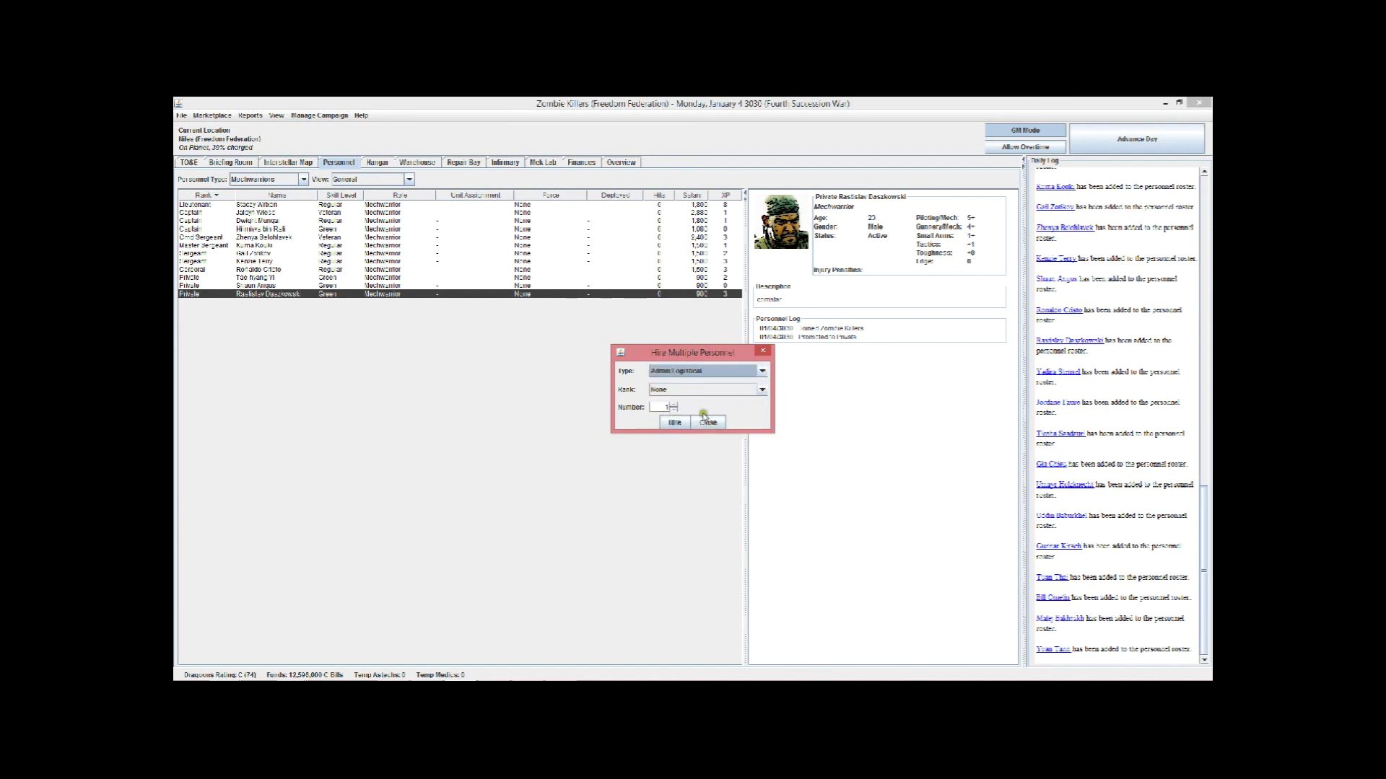
left_click(674, 423)
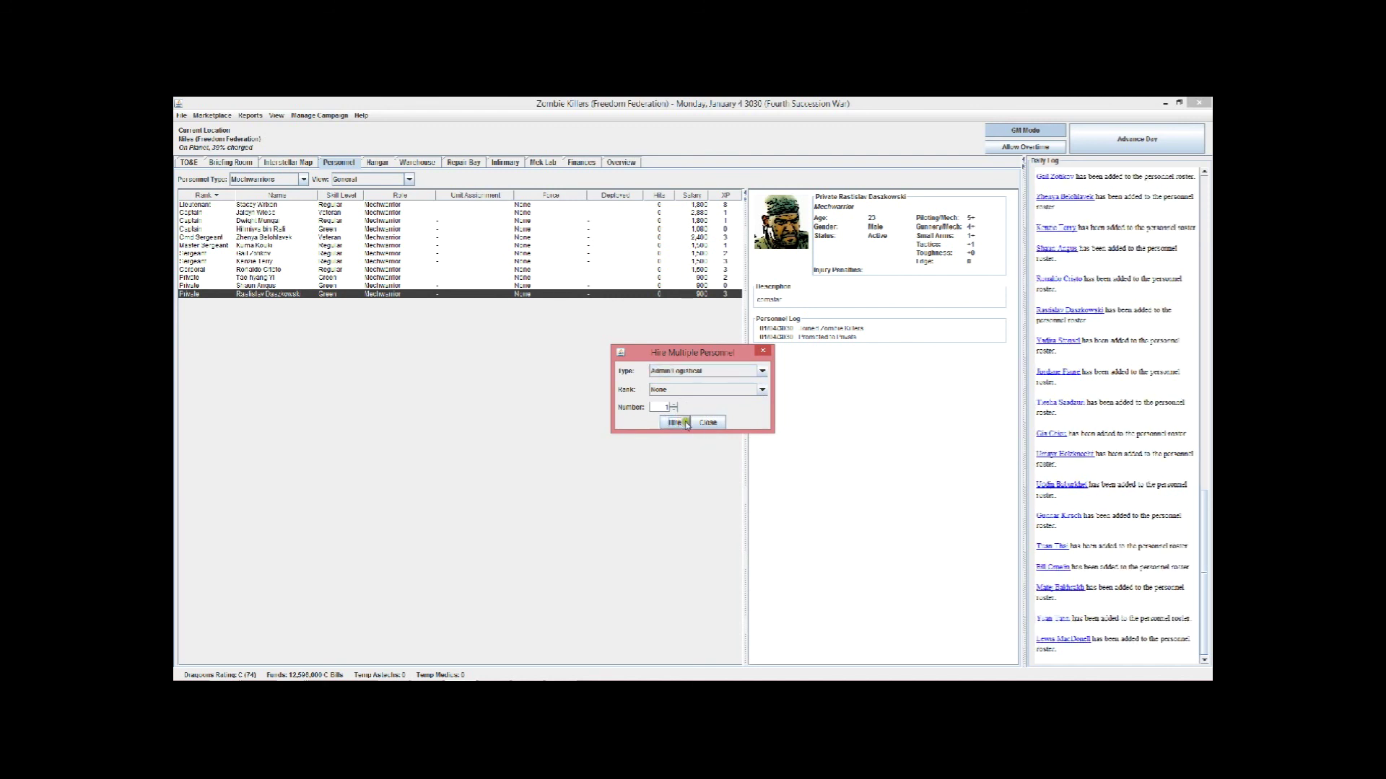
left_click(706, 423)
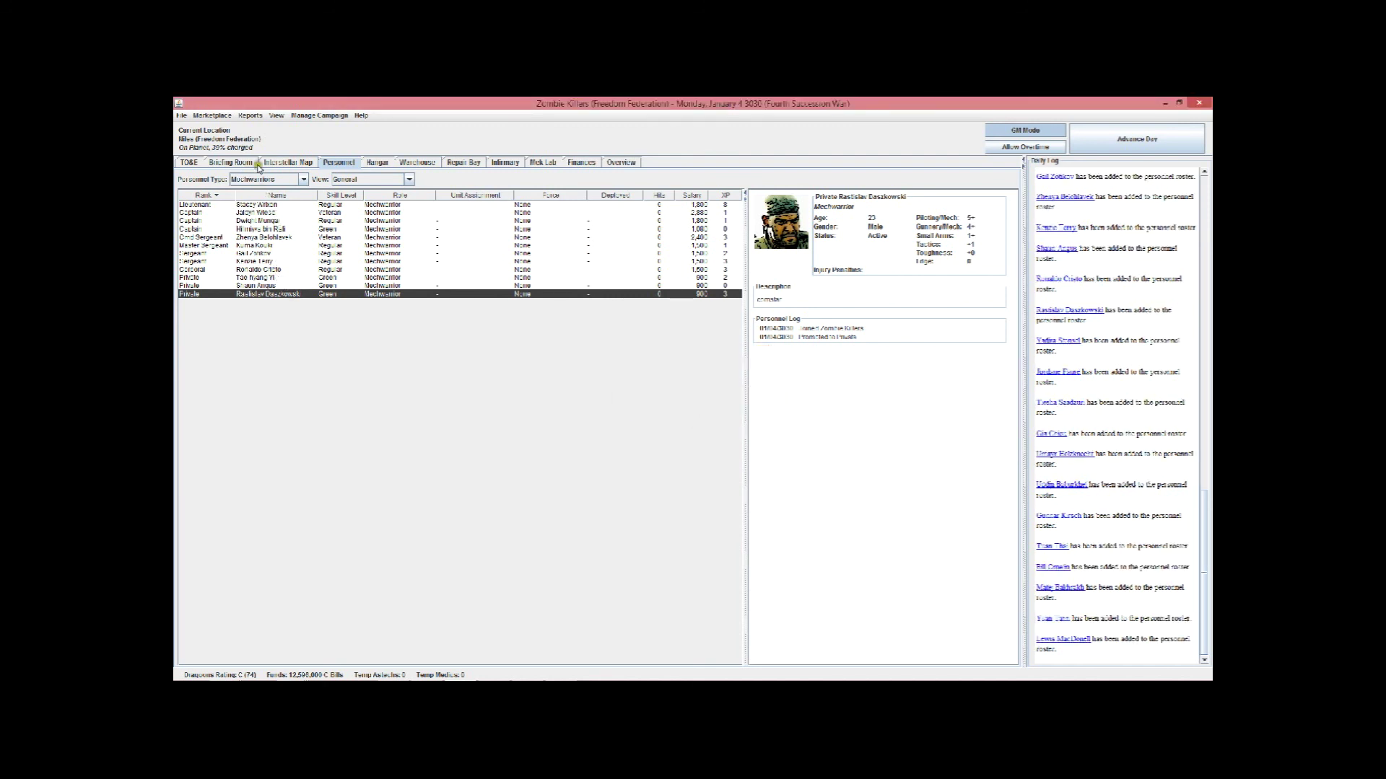
Filter the roster to Active Personnel and change the rank of the unranked Elite Mech Tech to Command Sergeant
left_click(302, 179)
left_click(285, 192)
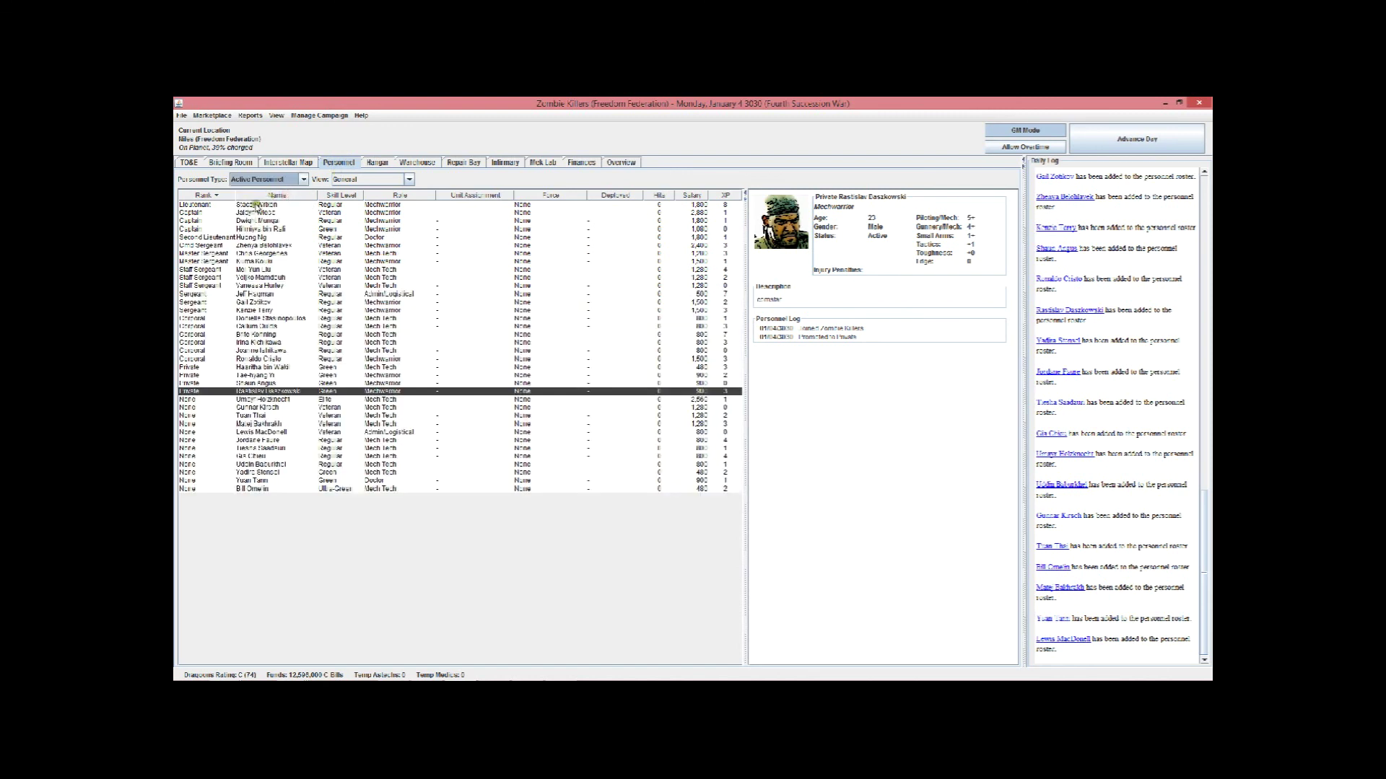
left_click(262, 399)
right_click(262, 399)
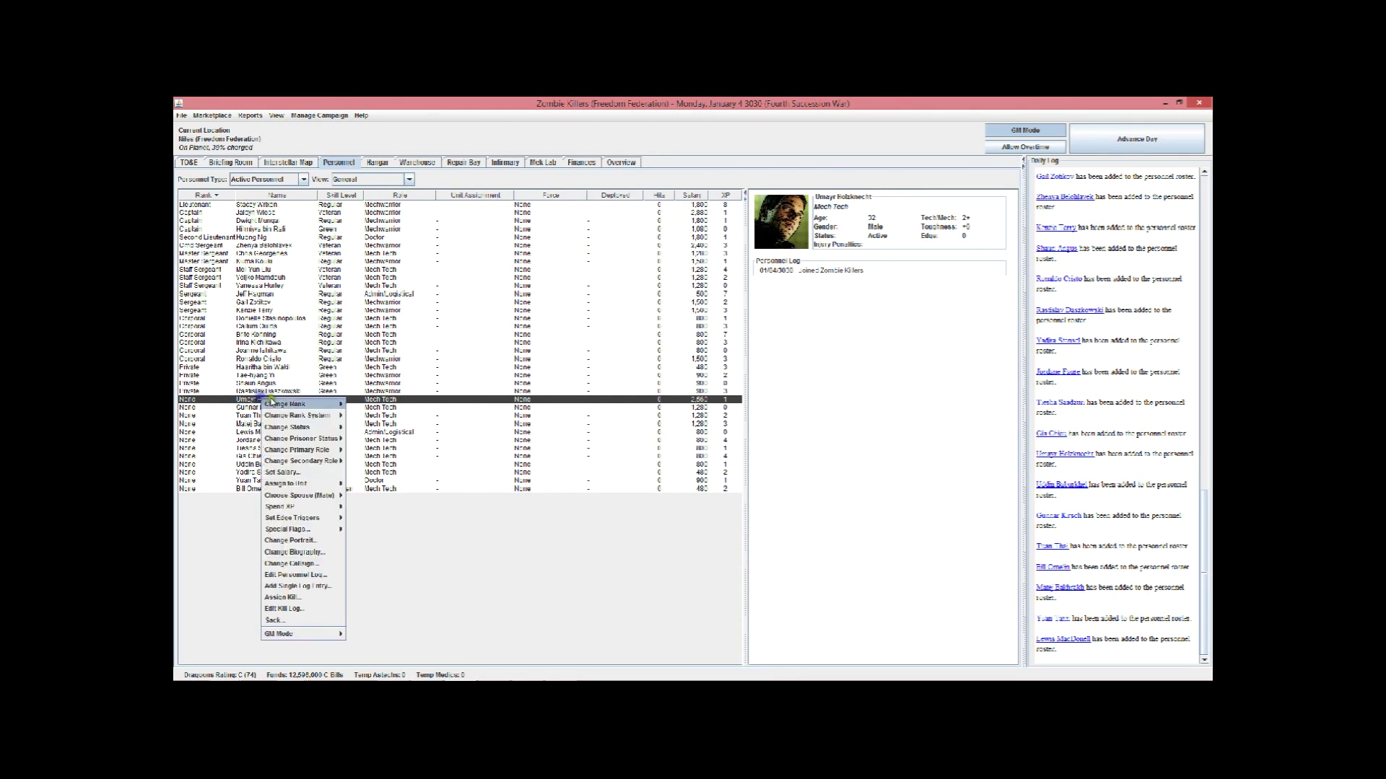
mouse_move(296, 404)
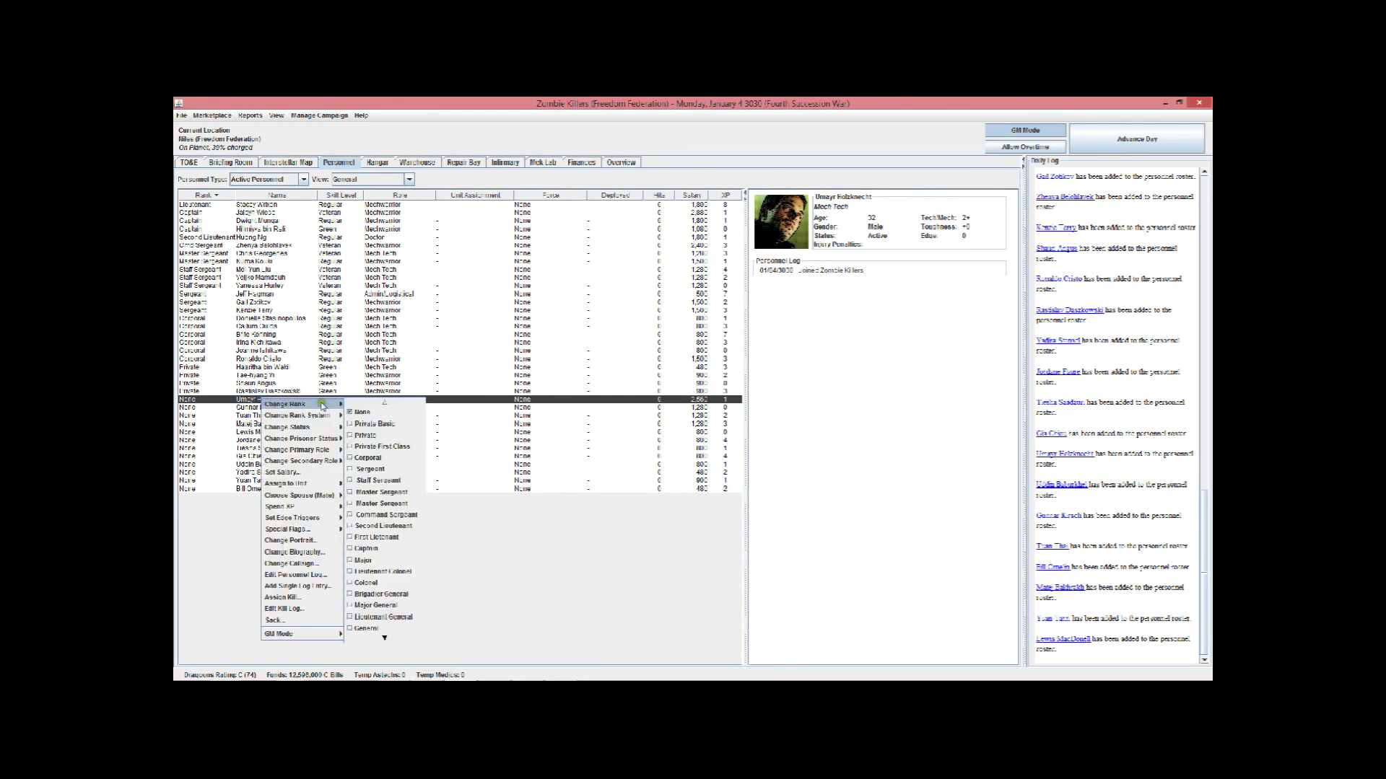
left_click(380, 516)
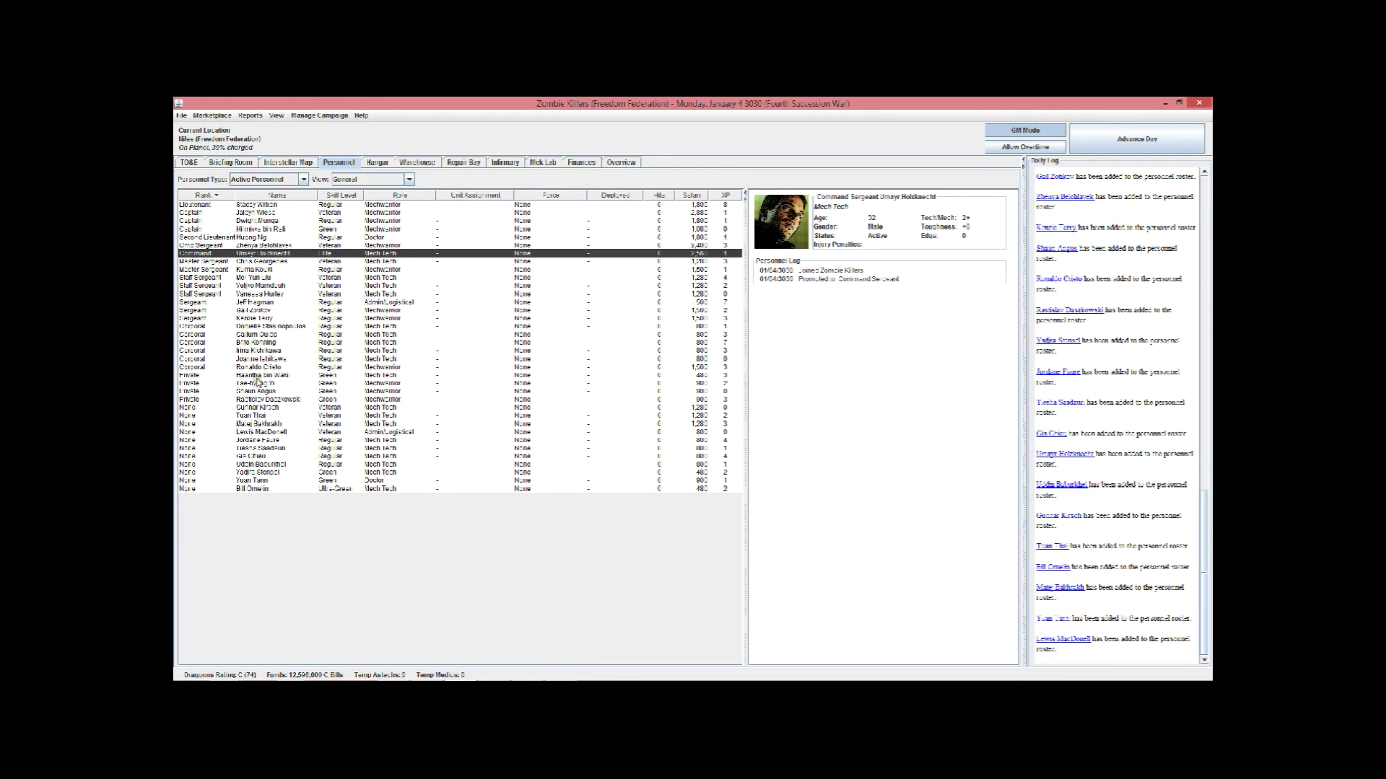
Change the rank of the three unranked Veteran Mech Techs to Staff Sergeant
left_click(258, 375)
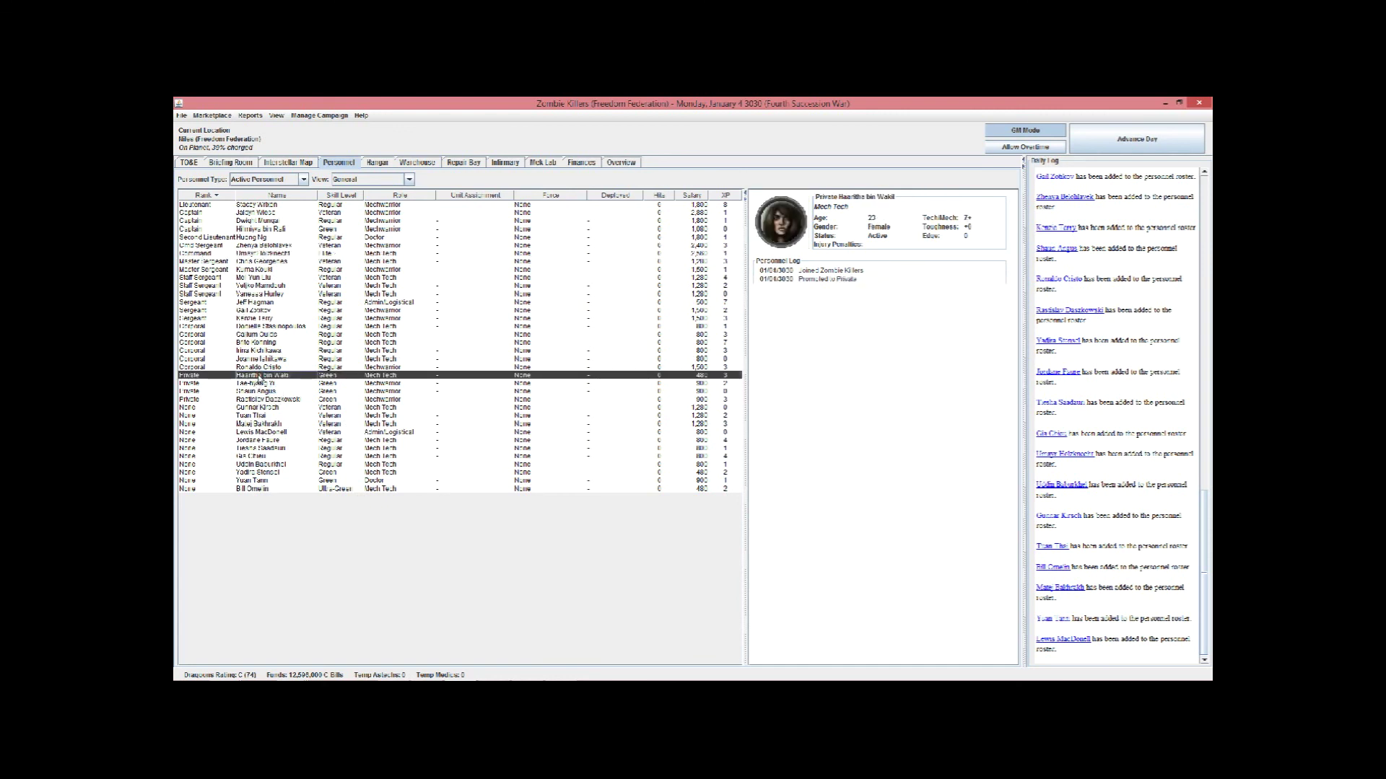
mouse_move(264, 408)
left_mouse_down()
mouse_move(280, 437)
mouse_move(264, 424)
left_mouse_up()
right_click(263, 415)
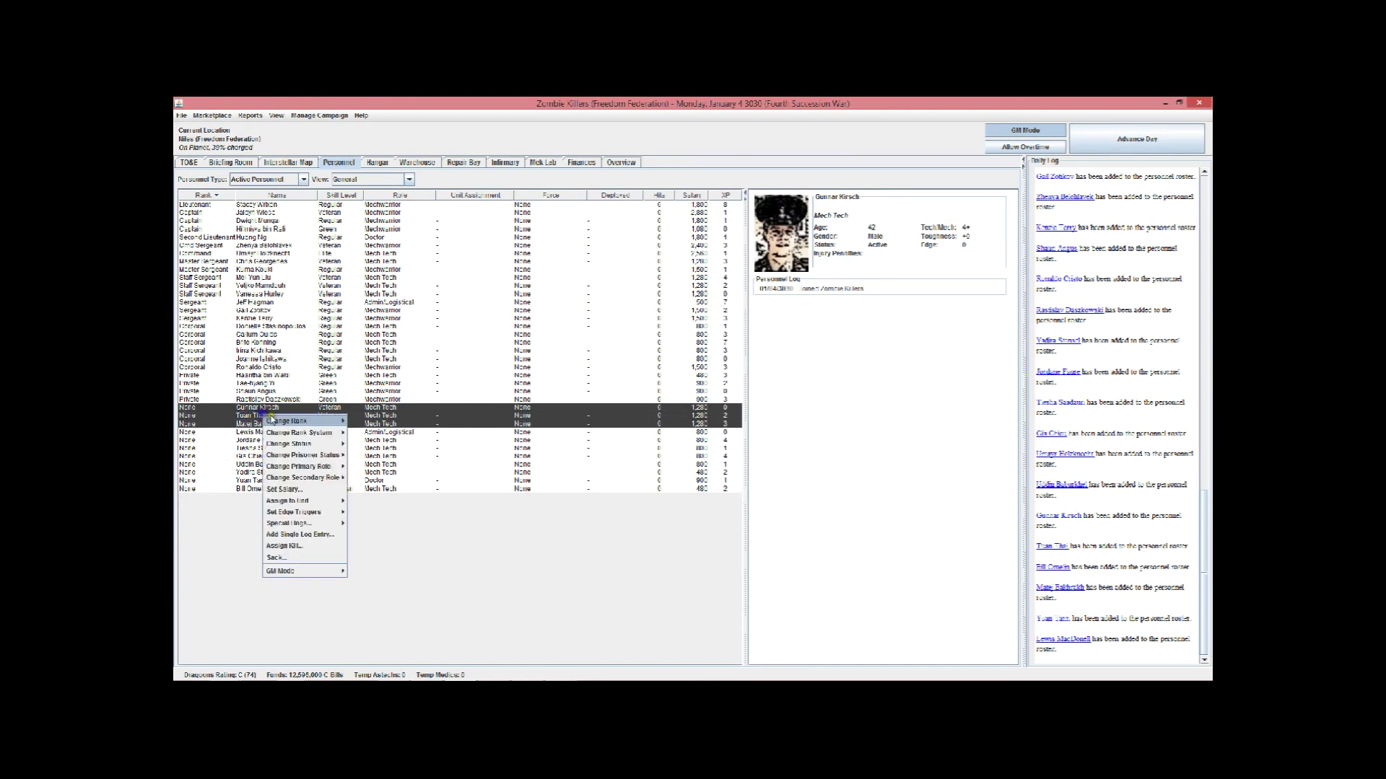
mouse_move(303, 422)
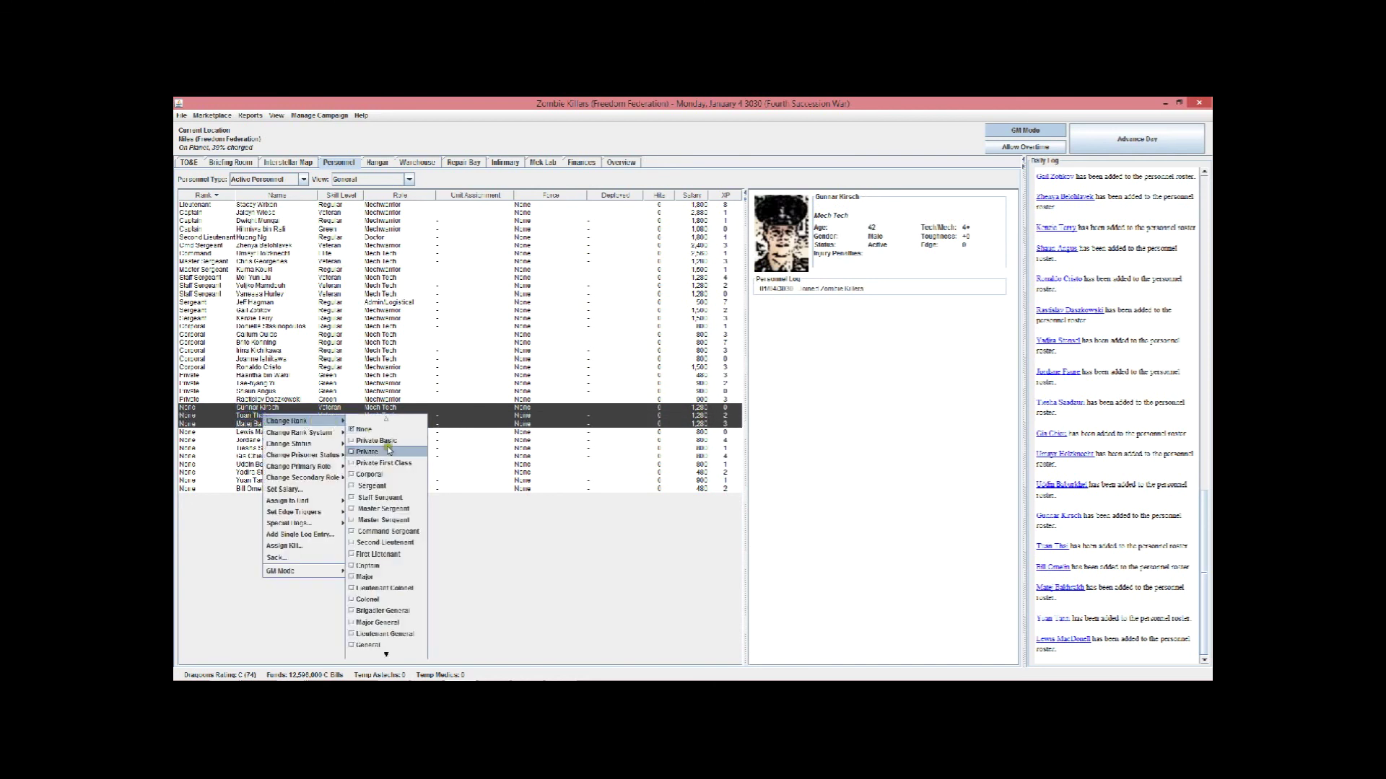
left_click(373, 498)
Change the rank of the unranked Veteran Admin/Logistical person to Captain
left_click(243, 432)
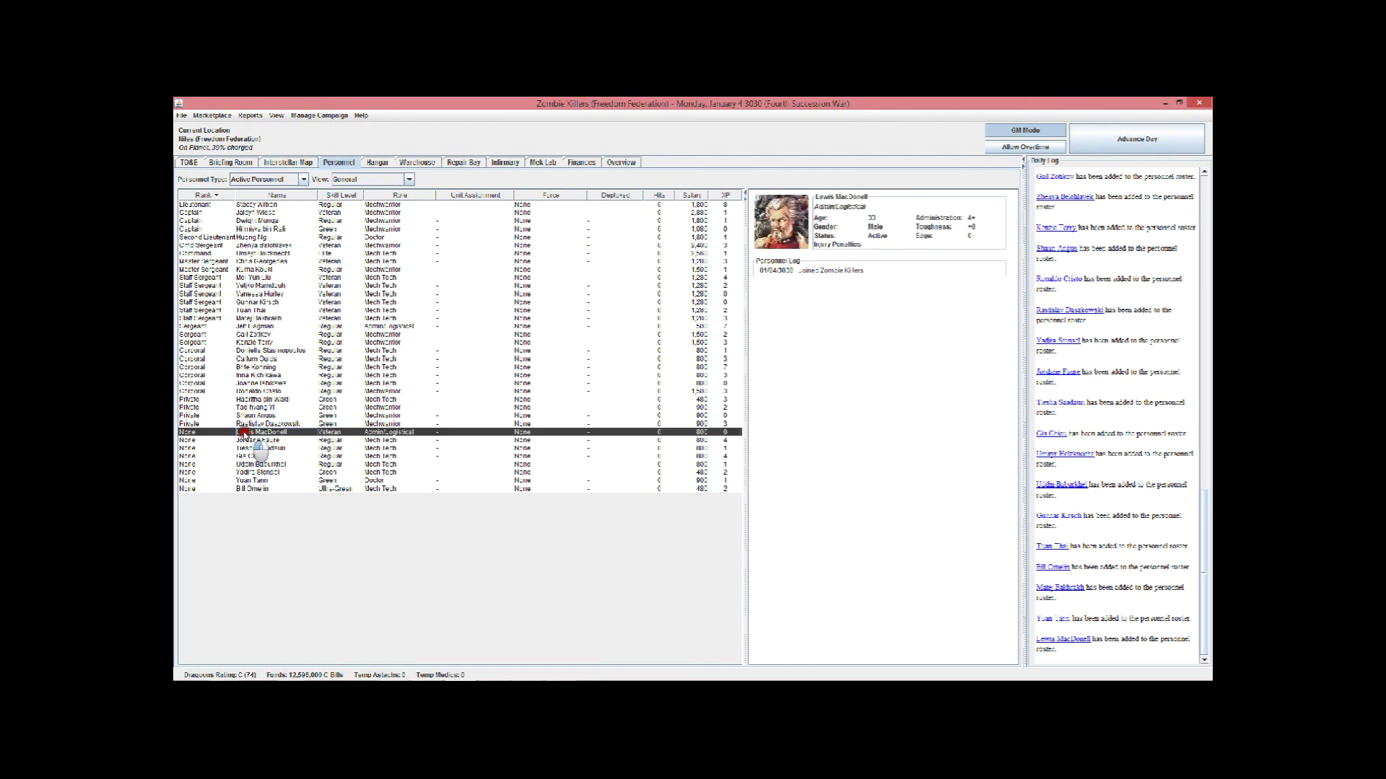
right_click(244, 432)
mouse_move(305, 440)
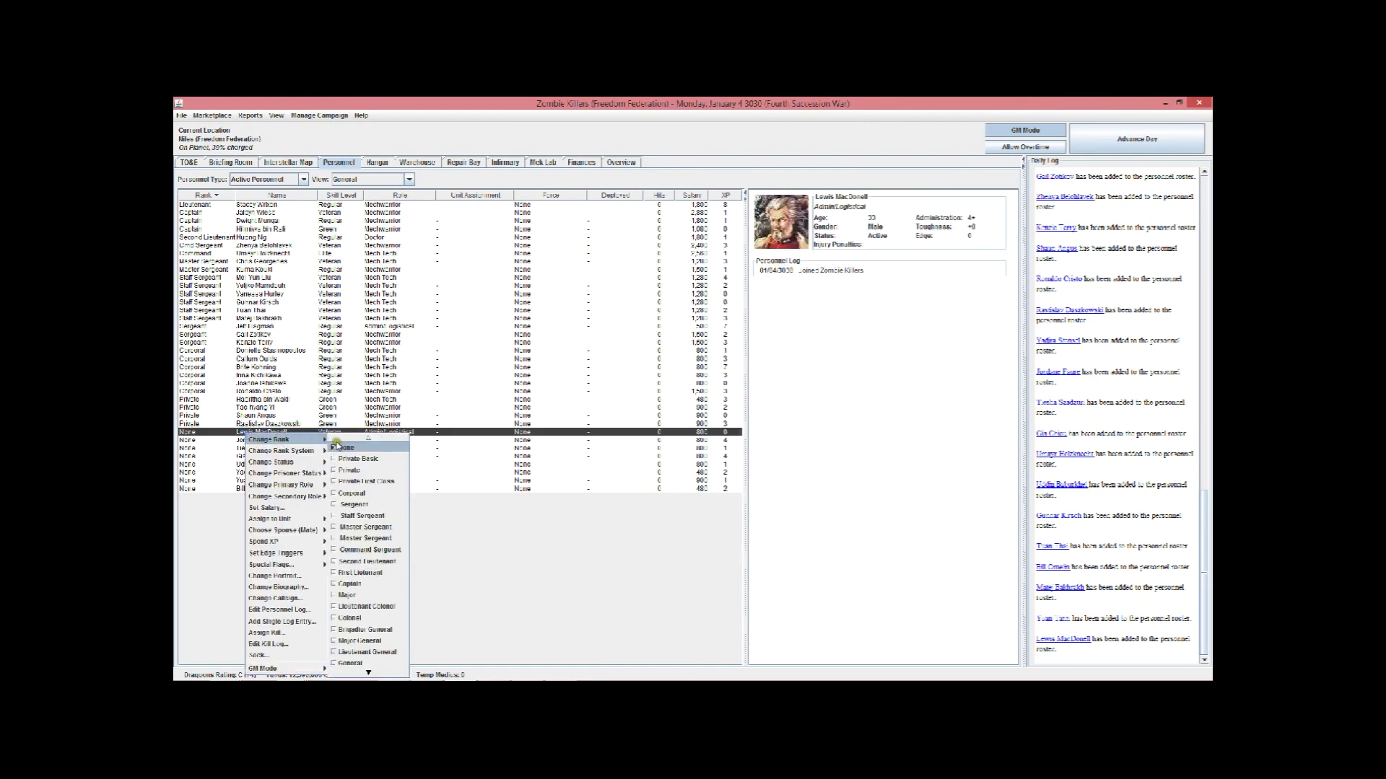
left_click(374, 584)
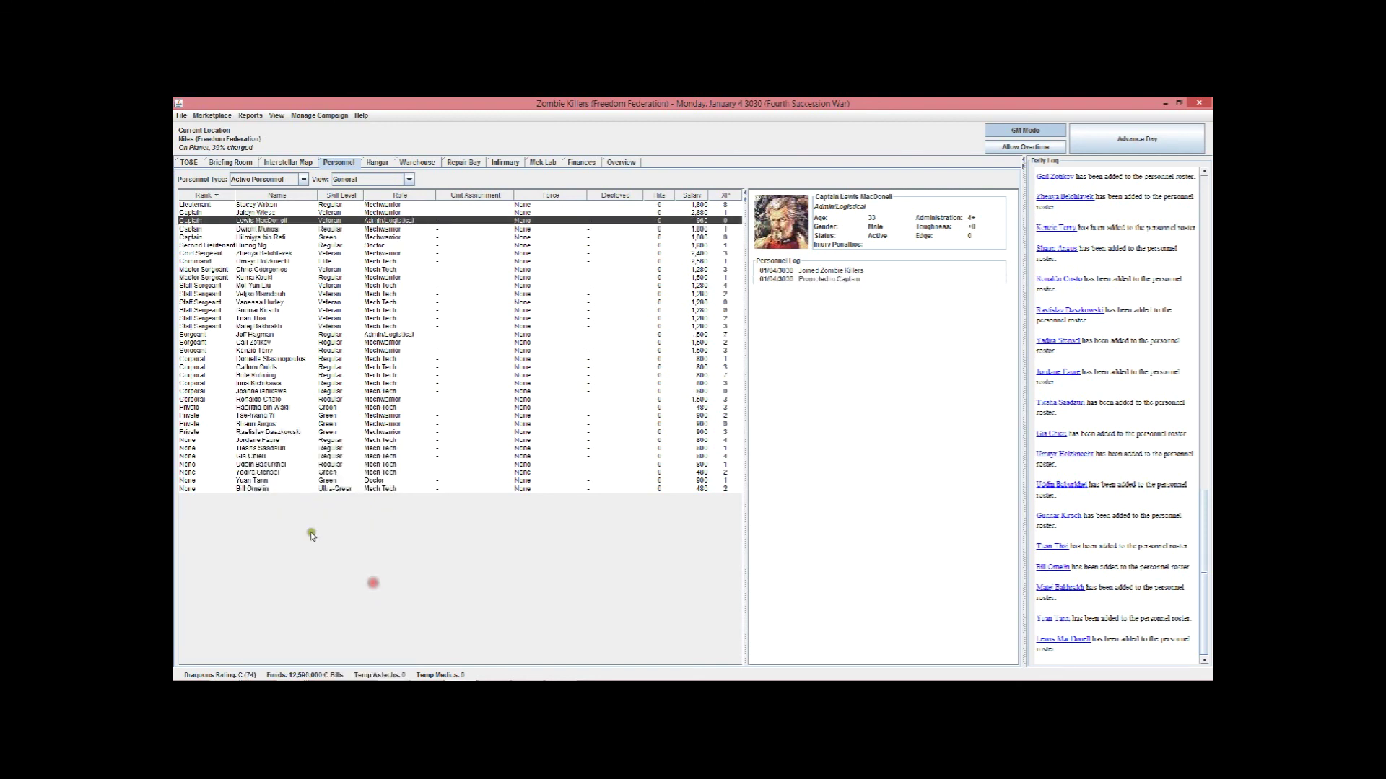
Change the rank of the four unranked Regular Mech Techs to Sergeant
left_click_drag(258, 440, 262, 464)
right_click(261, 452)
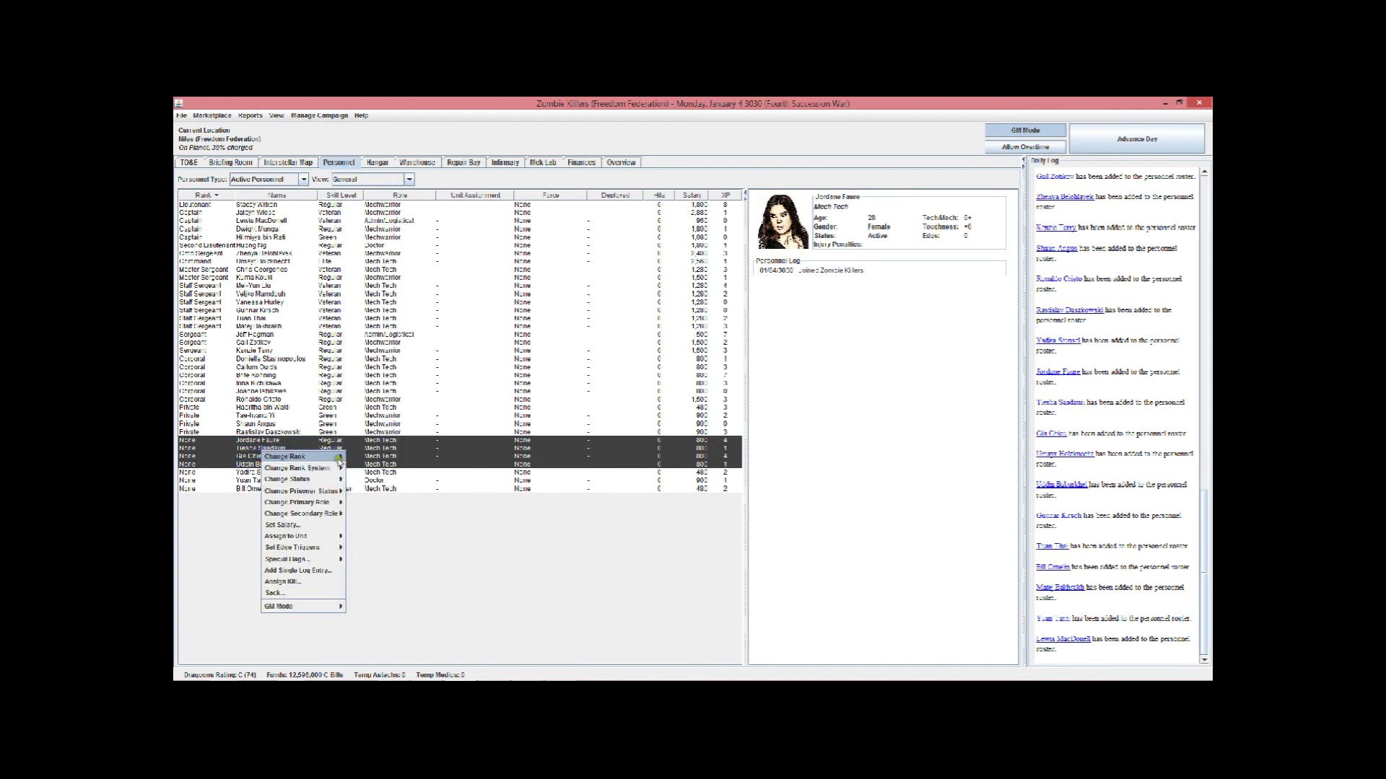
mouse_move(336, 457)
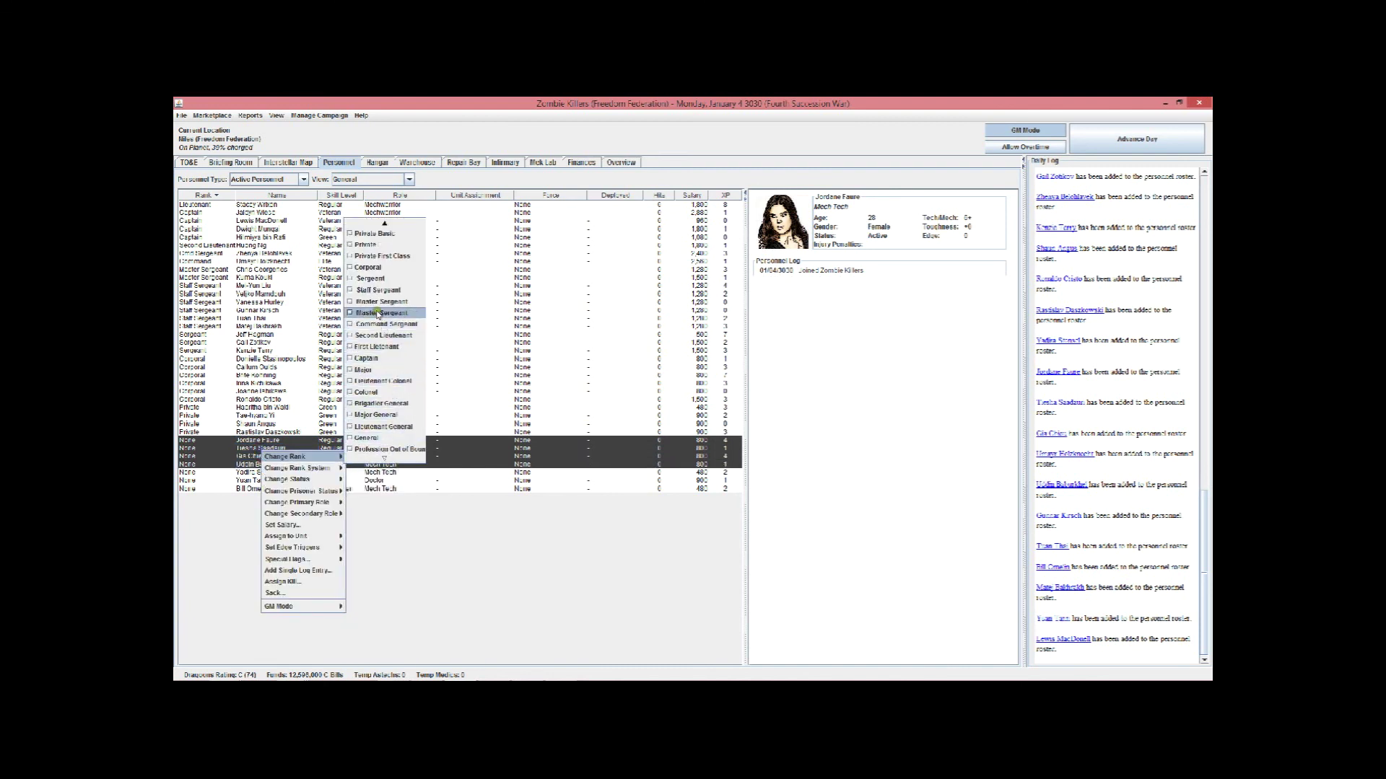
left_click(370, 279)
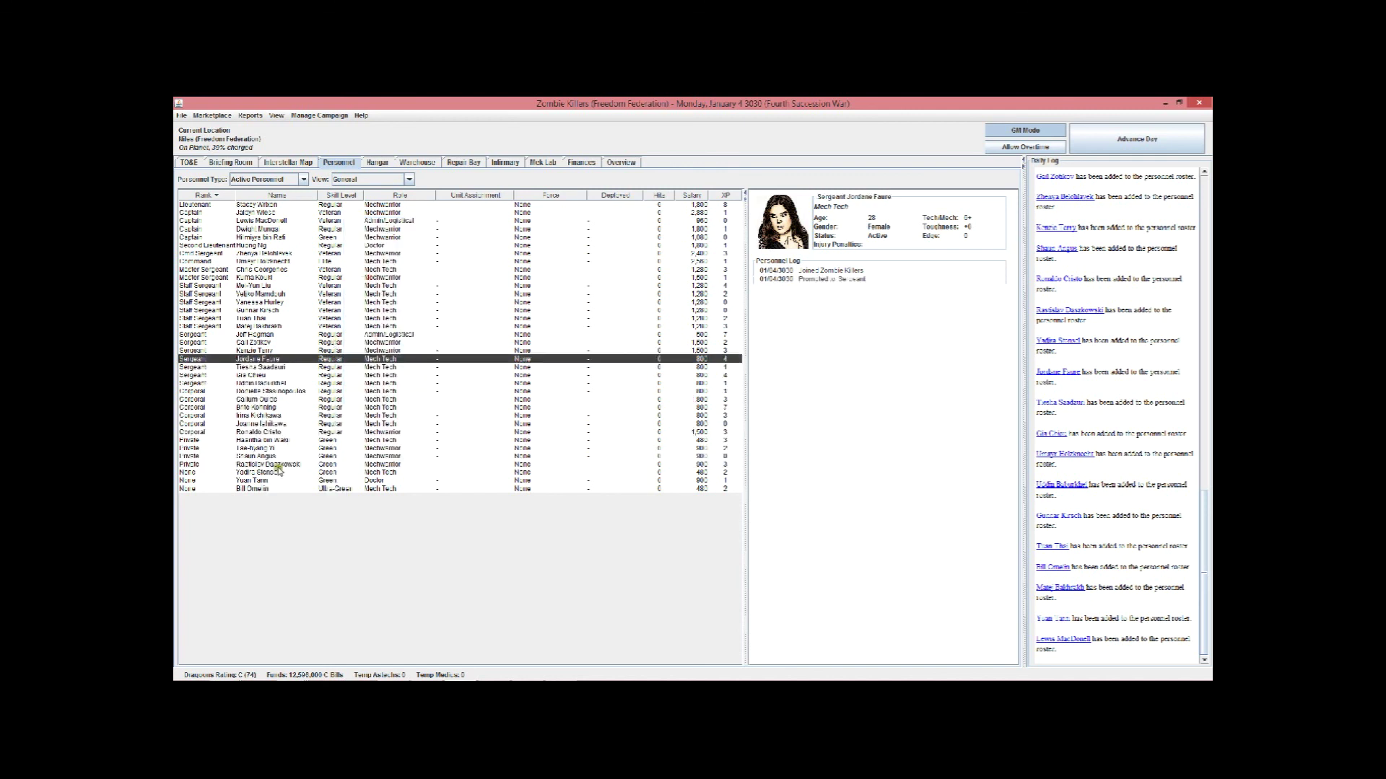
Change the rank of the unranked Green Mech Tech to Private
left_click(244, 473)
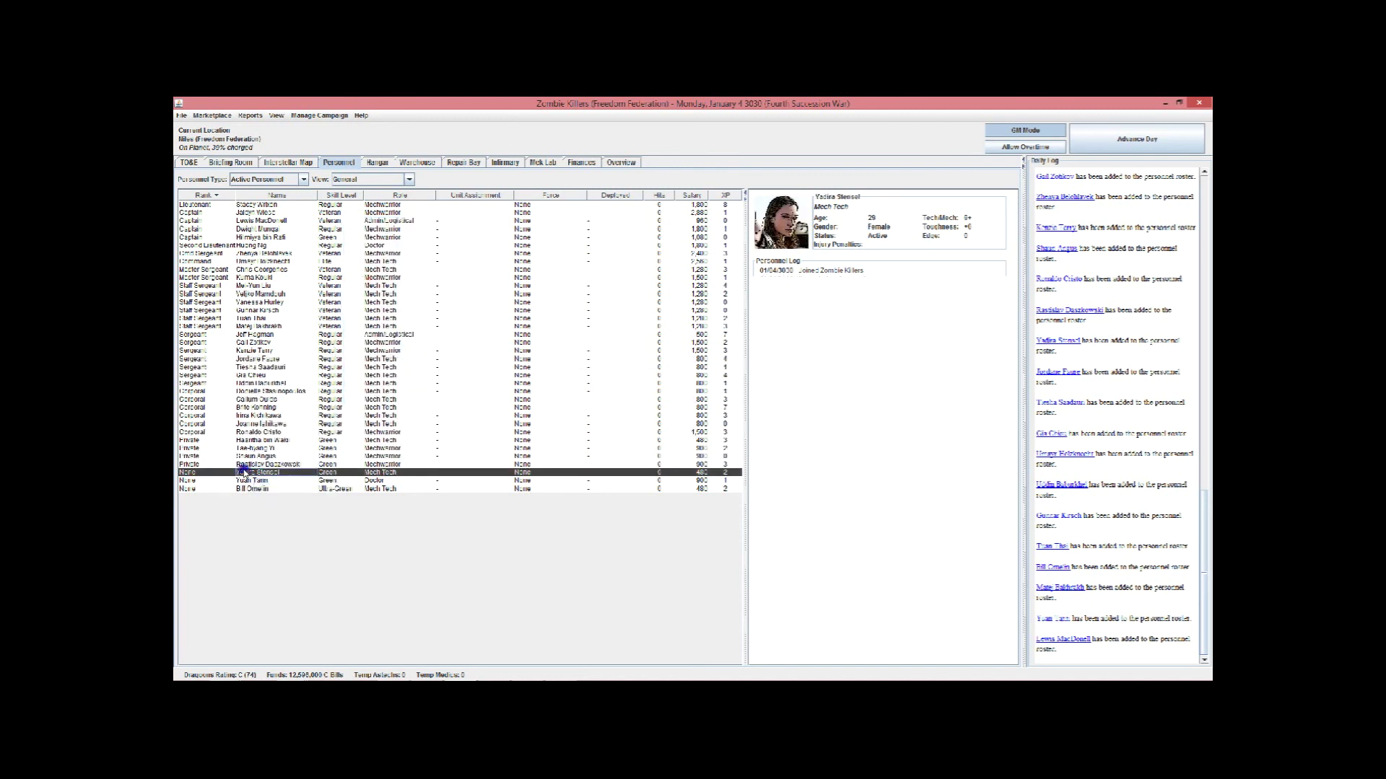
right_click(244, 473)
mouse_move(289, 446)
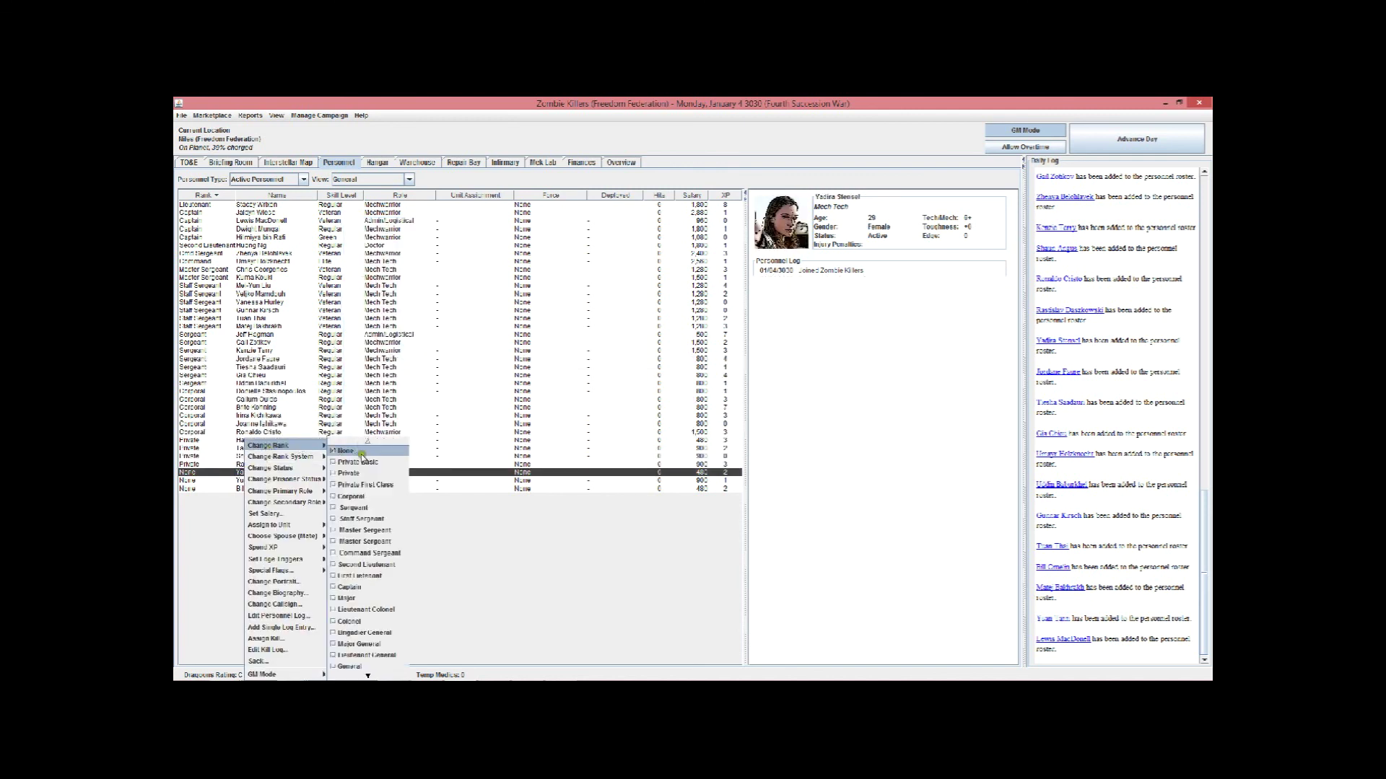
left_click(334, 478)
Change the rank of the unranked Green Doctor to Second Lieutenant
left_click(249, 481)
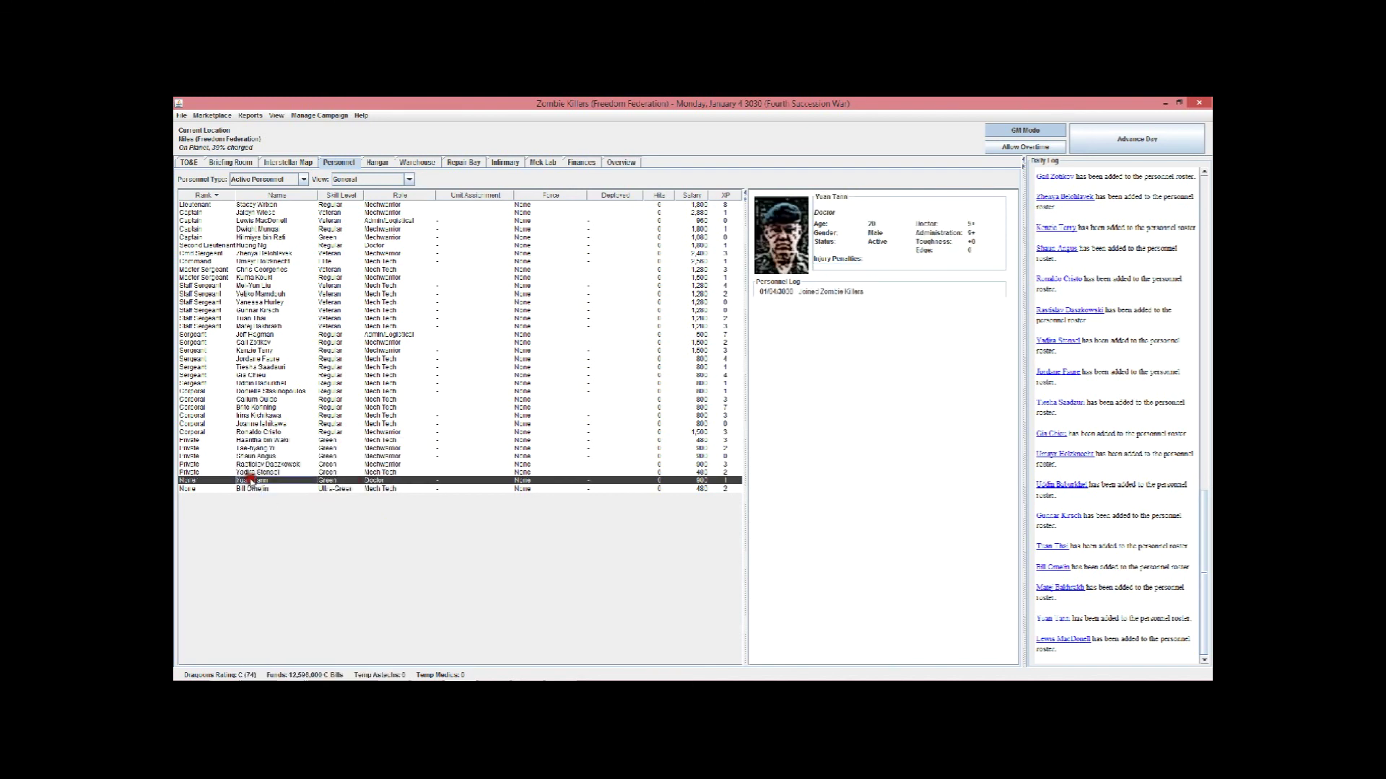
right_click(251, 480)
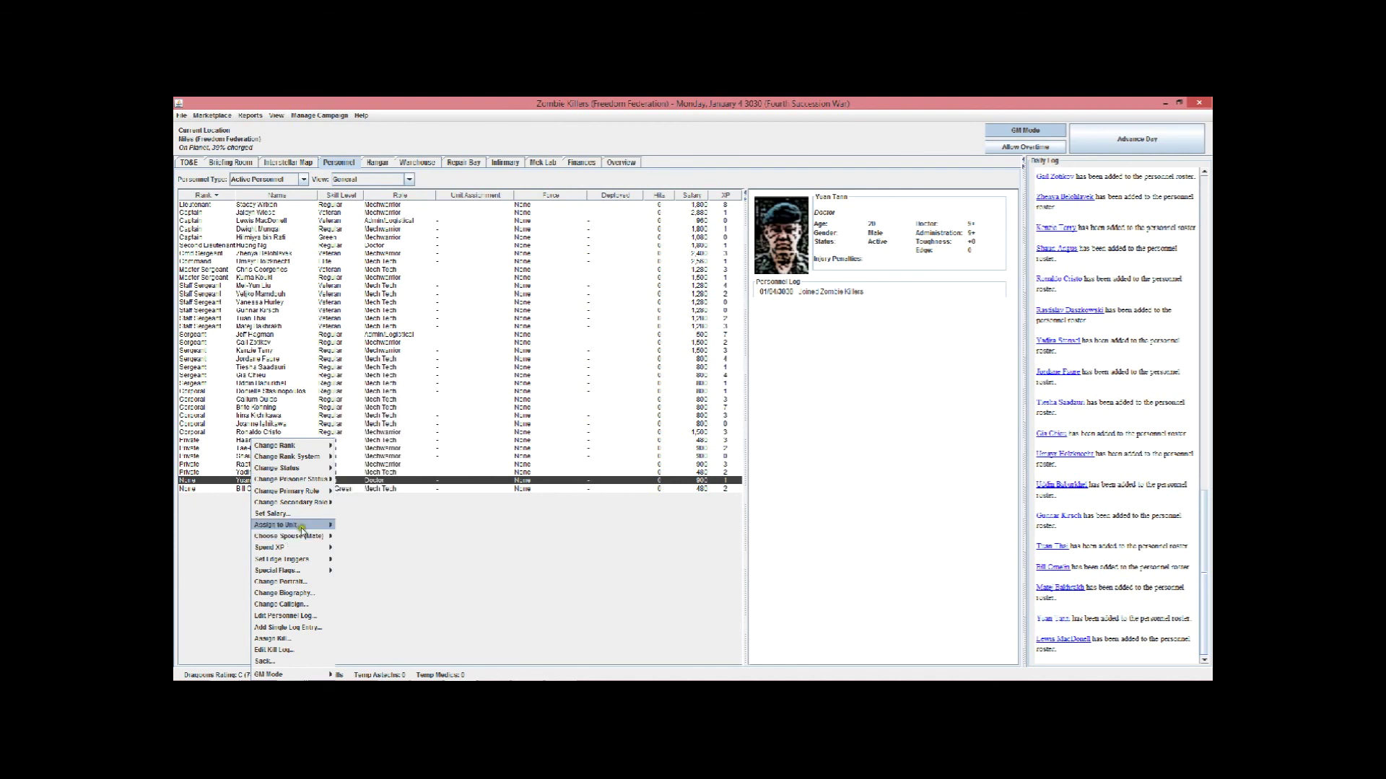
mouse_move(304, 532)
mouse_move(305, 447)
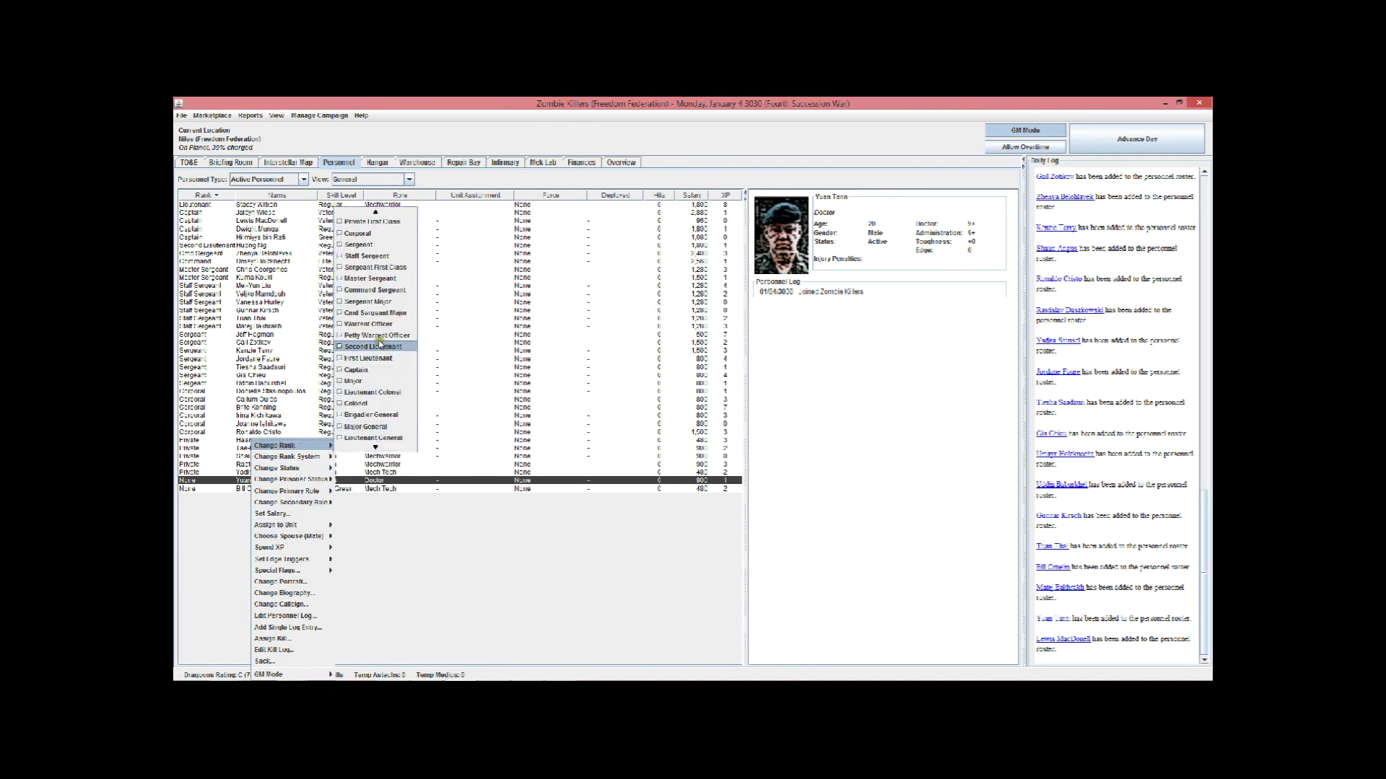
left_click(377, 347)
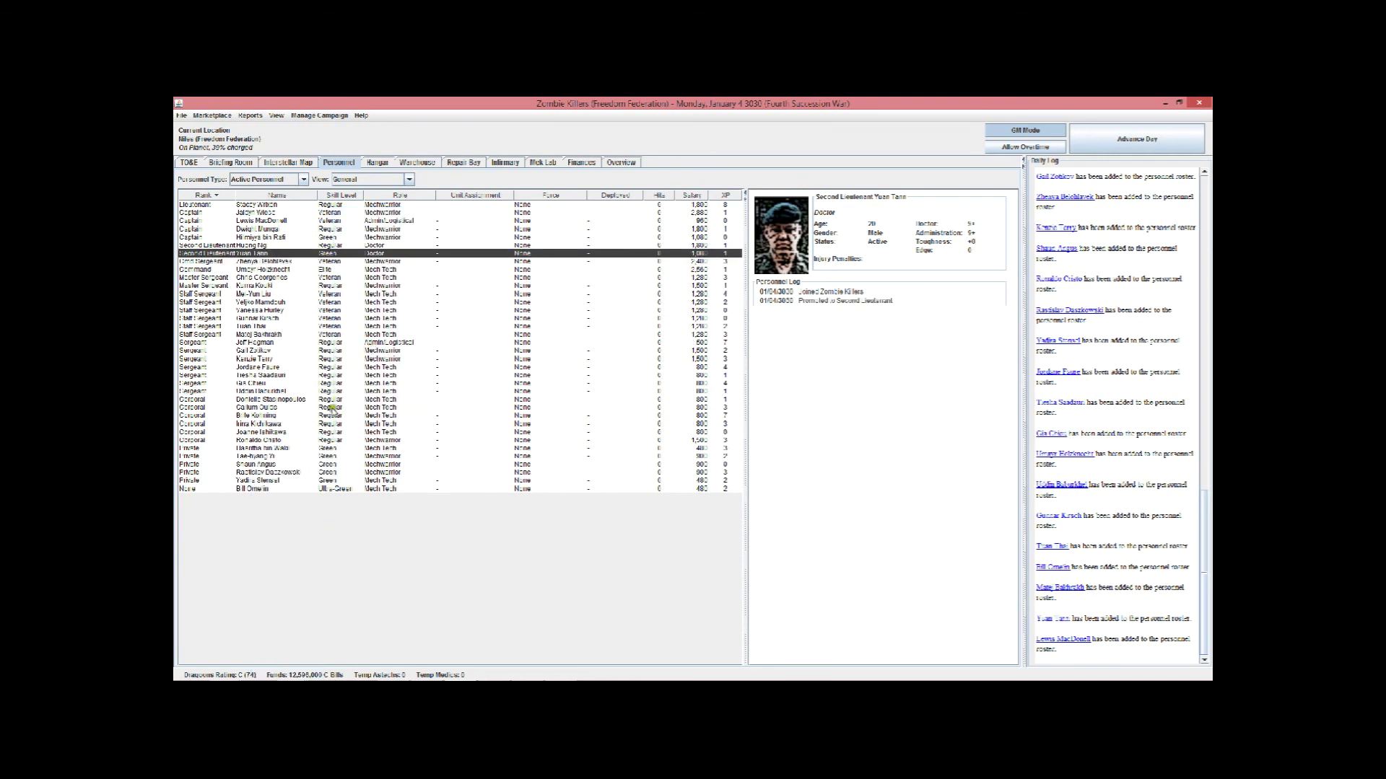
Change the rank of the unranked Ultra-Green Mech Tech to Private Basic and widen the roster's Rank column to fit the full rank names
left_click(254, 490)
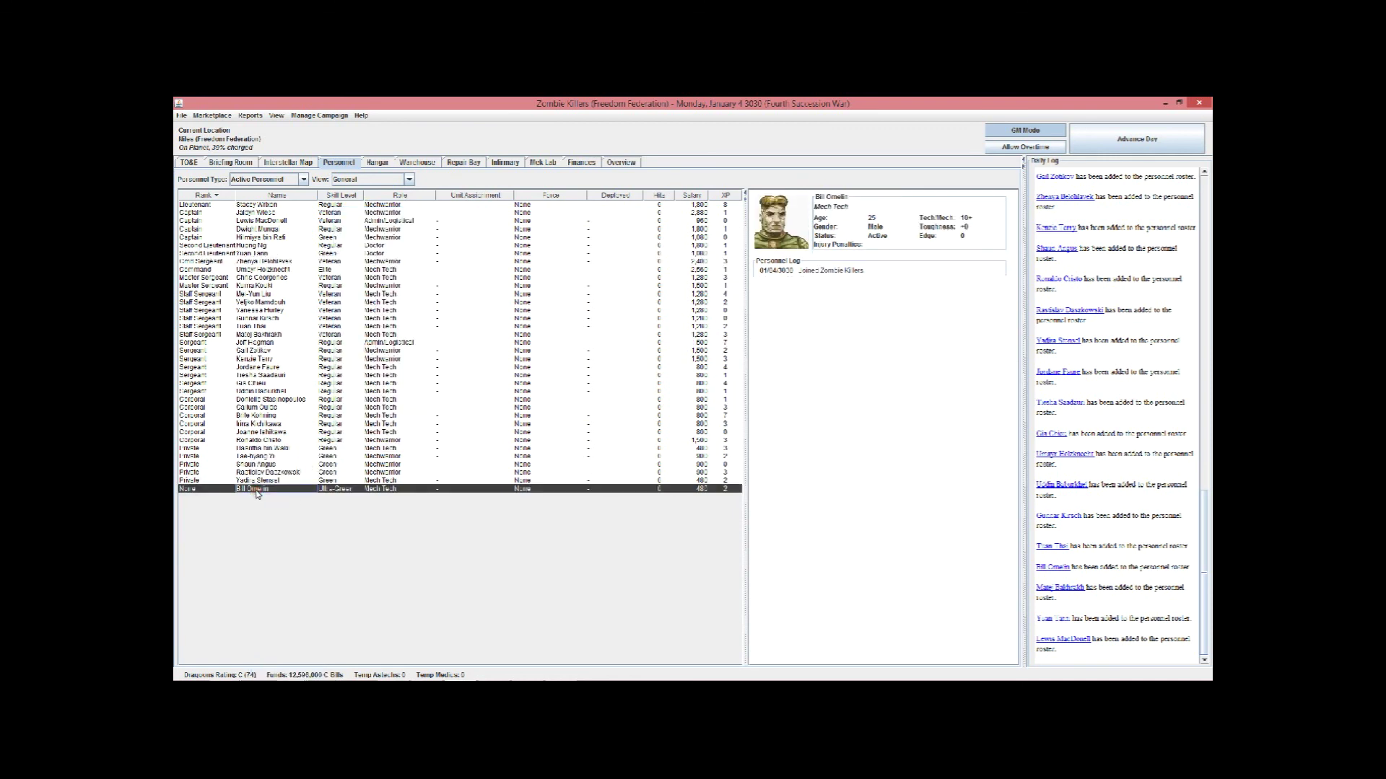
right_click(251, 492)
mouse_move(303, 446)
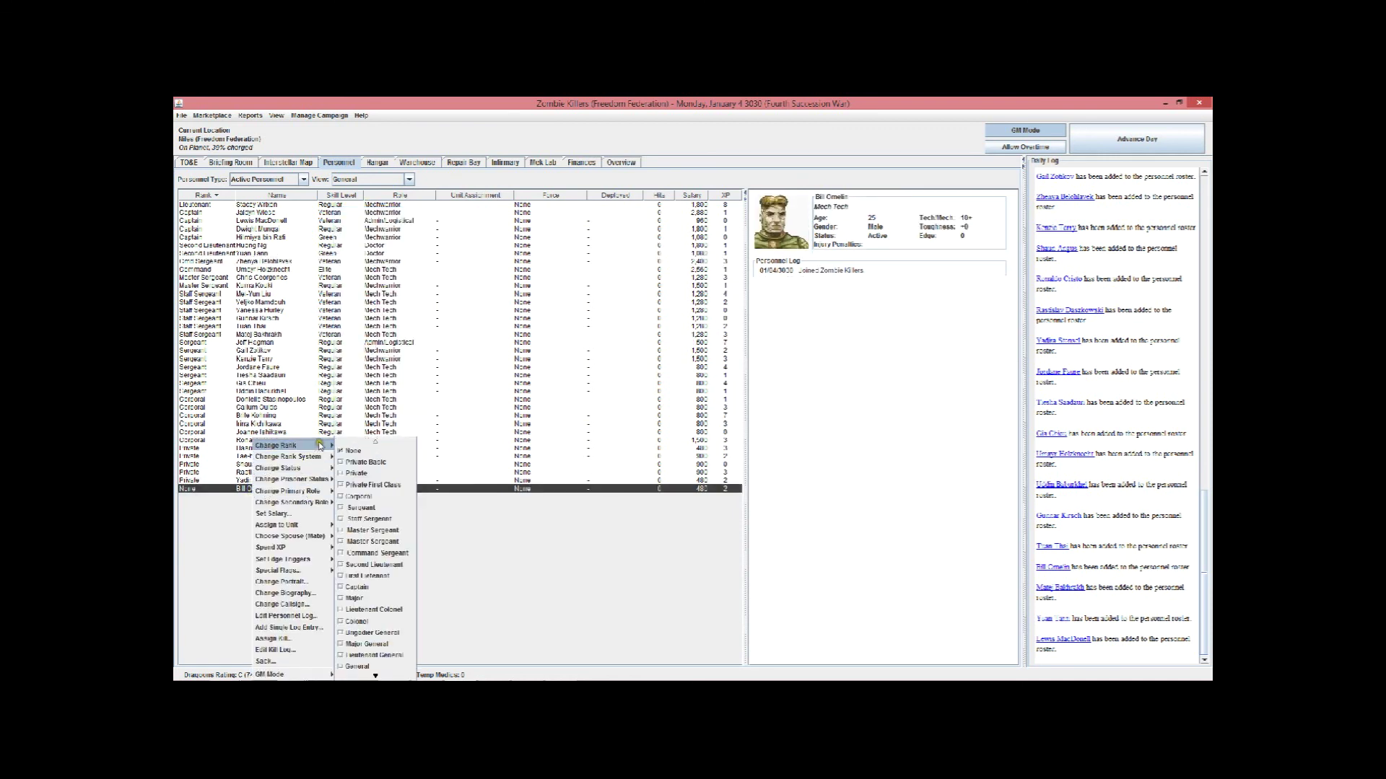
left_click(363, 463)
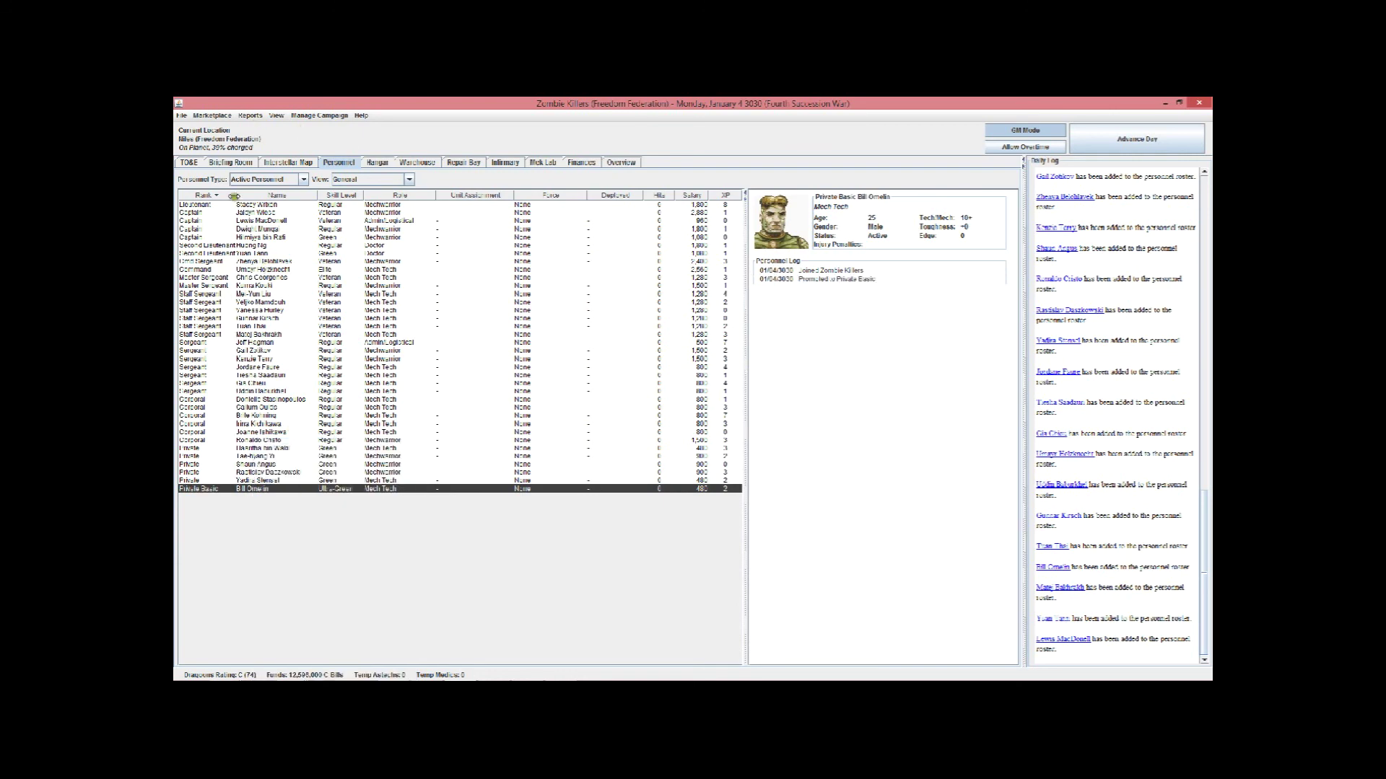
left_click_drag(234, 195, 253, 195)
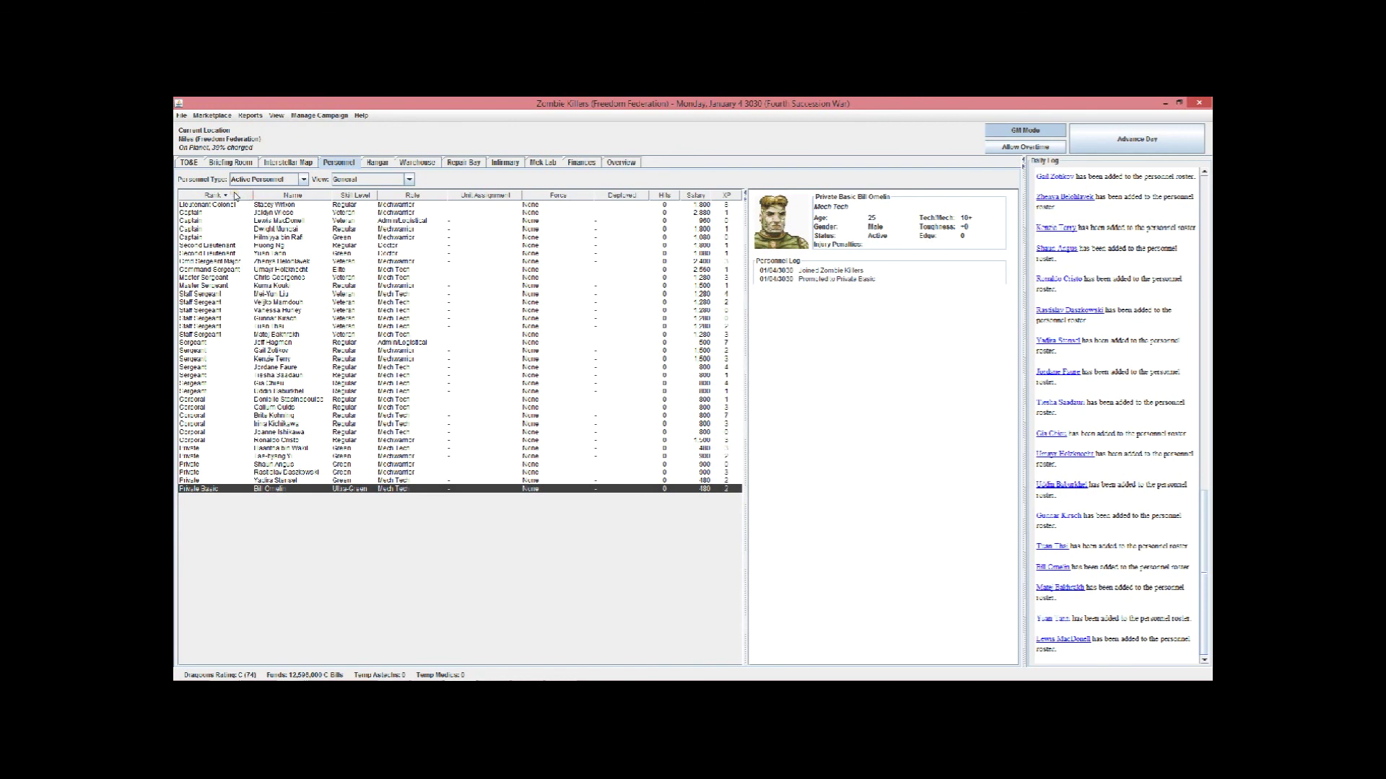